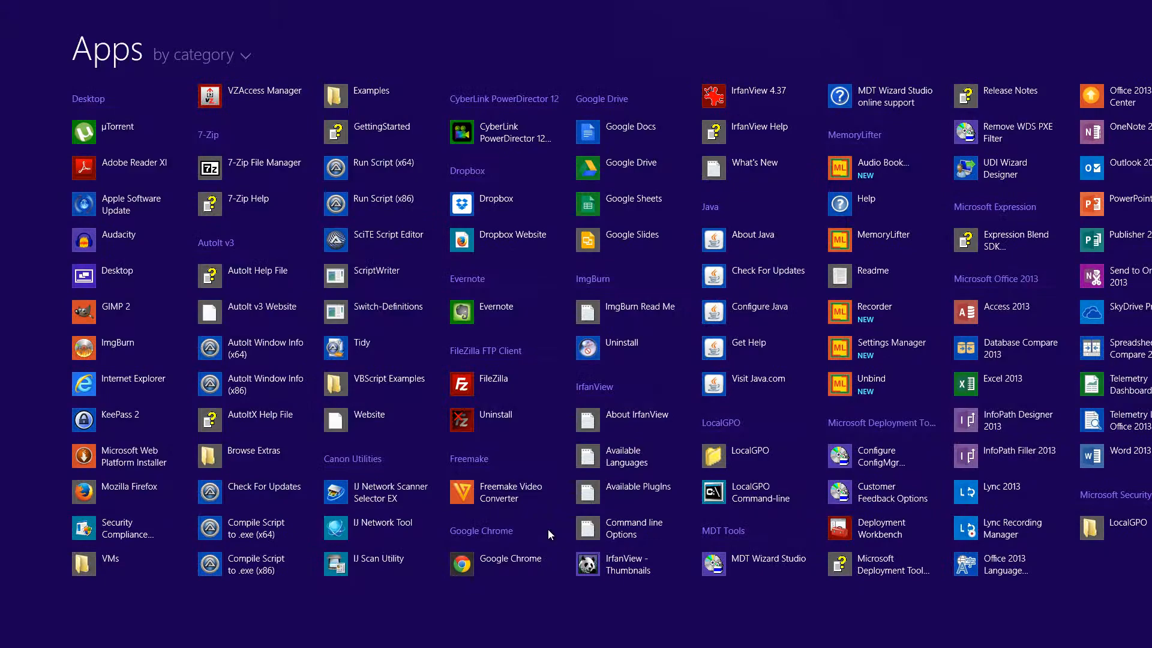
# Launch Deployment Workbench and open the existing deployment share at C:\Dummy.
pyautogui.write('deployment Workbench')
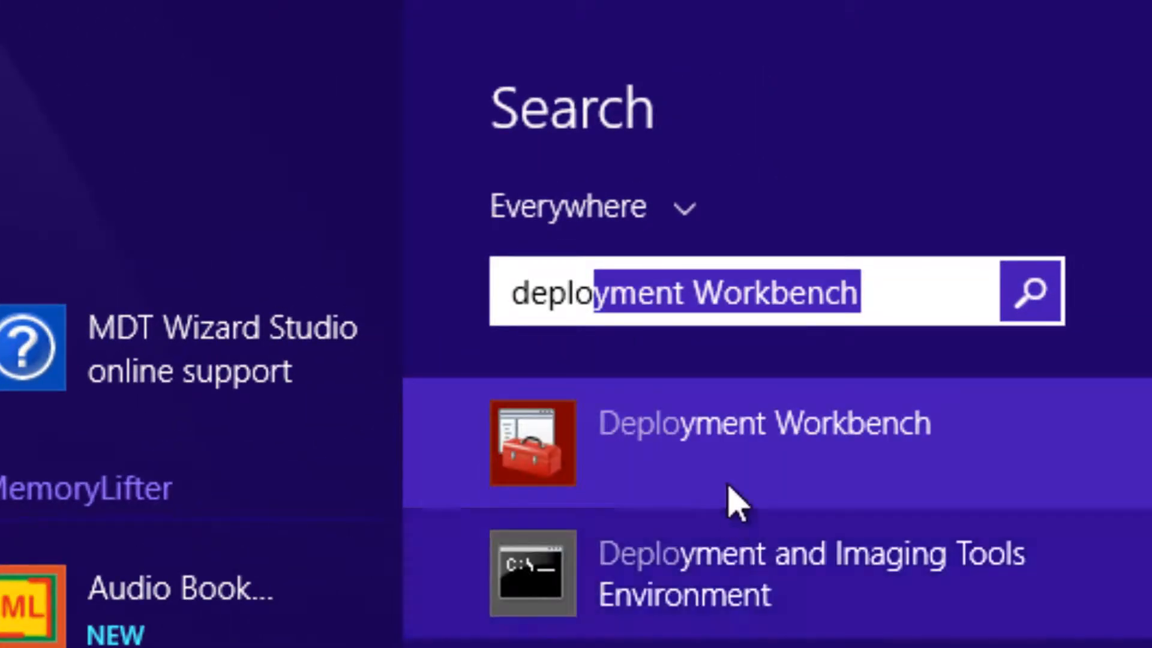
pyautogui.click(732, 499)
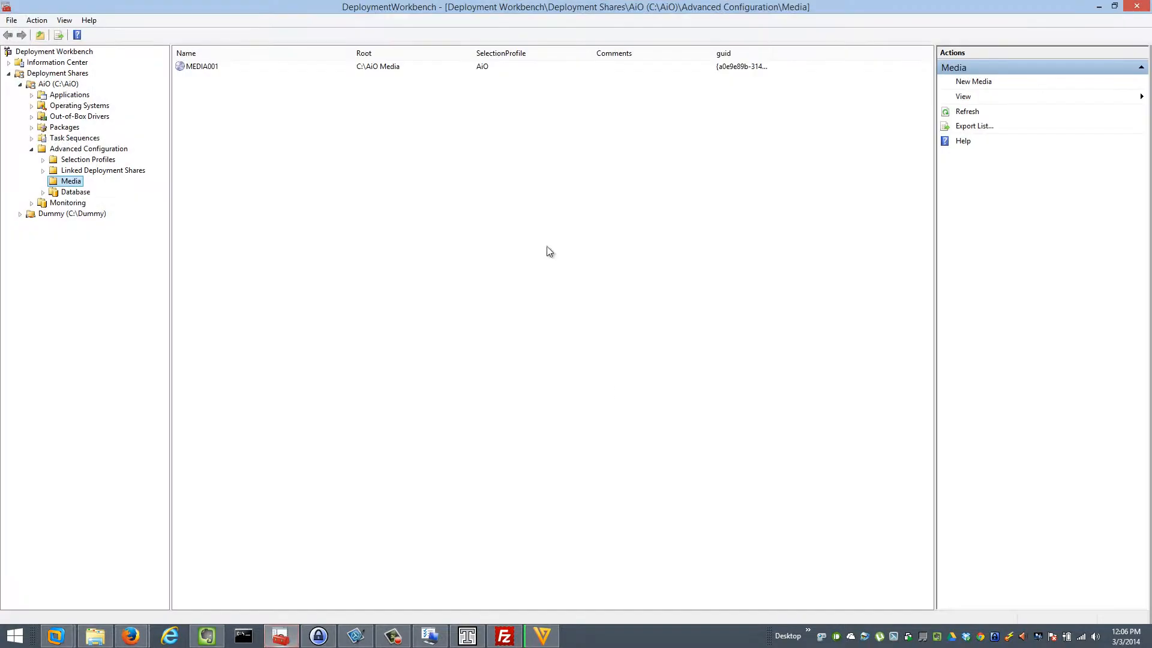
pyautogui.rightClick(200, 244)
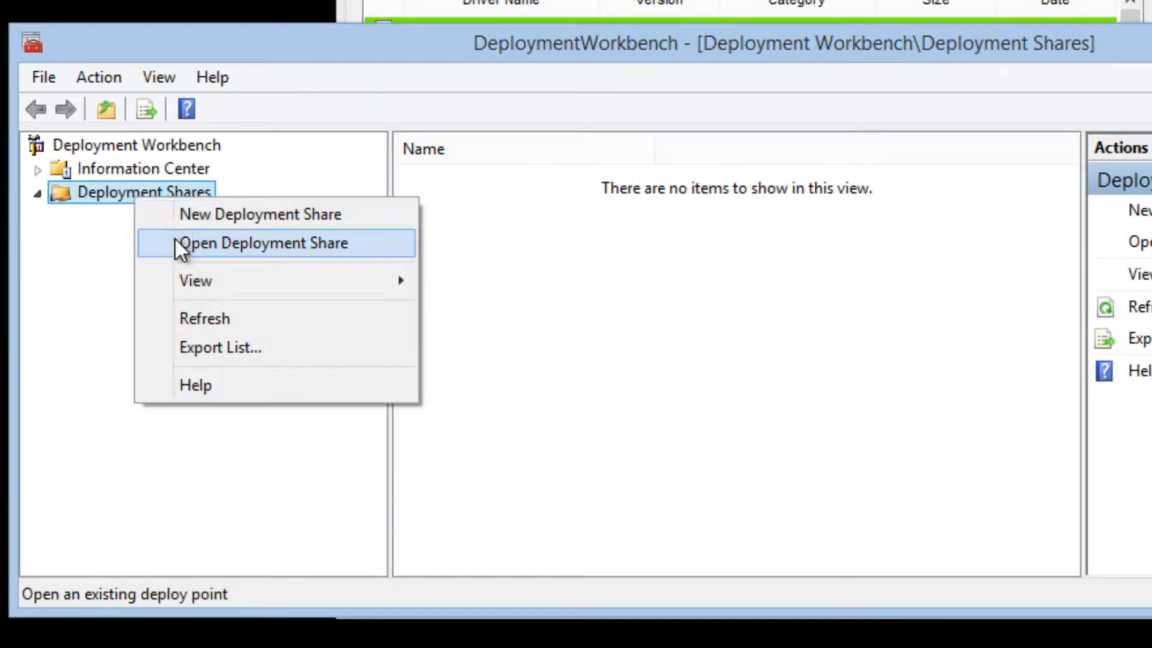
pyautogui.click(174, 240)
pyautogui.moveTo(736, 177); pyautogui.dragTo(616, 175)
pyautogui.write('ummy')
pyautogui.press('Return')
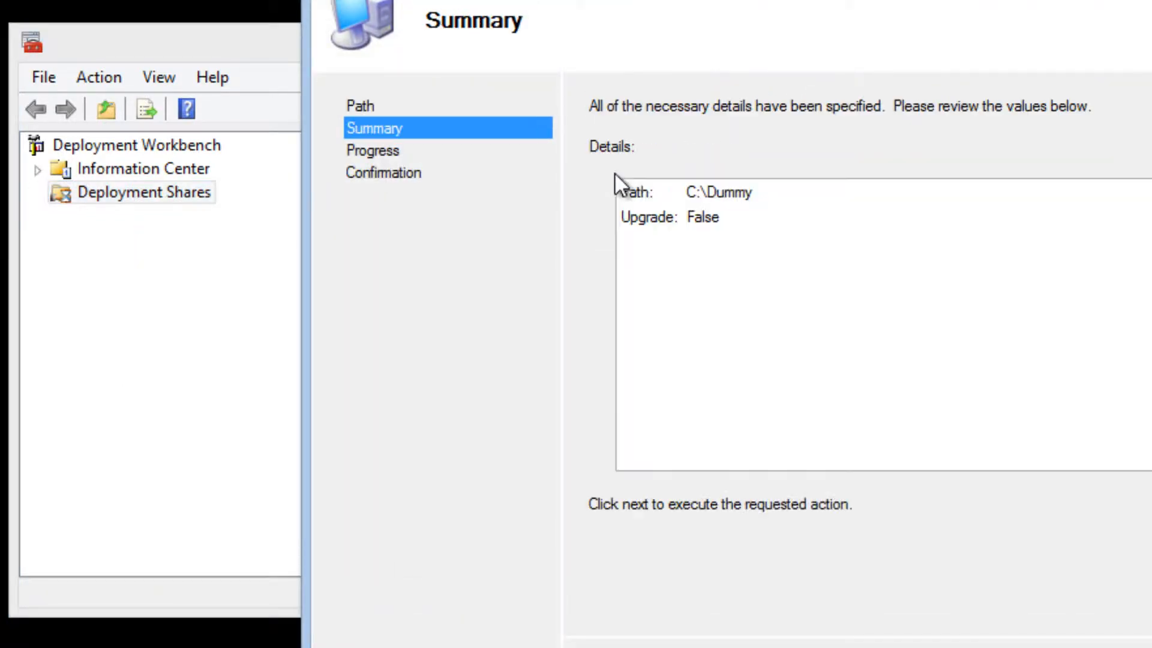
pyautogui.press('Return')
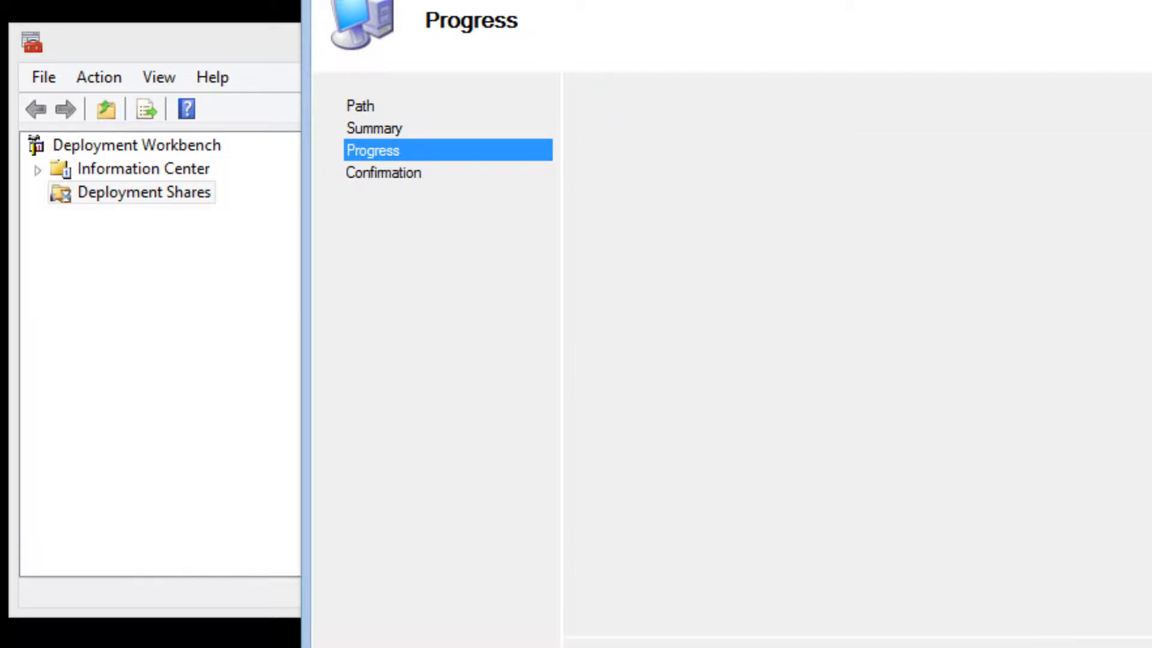
pyautogui.press('Return')
# Create a folder named t under Out-of-Box Drivers in the Dummy deployment share.
pyautogui.moveTo(579, 36); pyautogui.dragTo(696, 122)
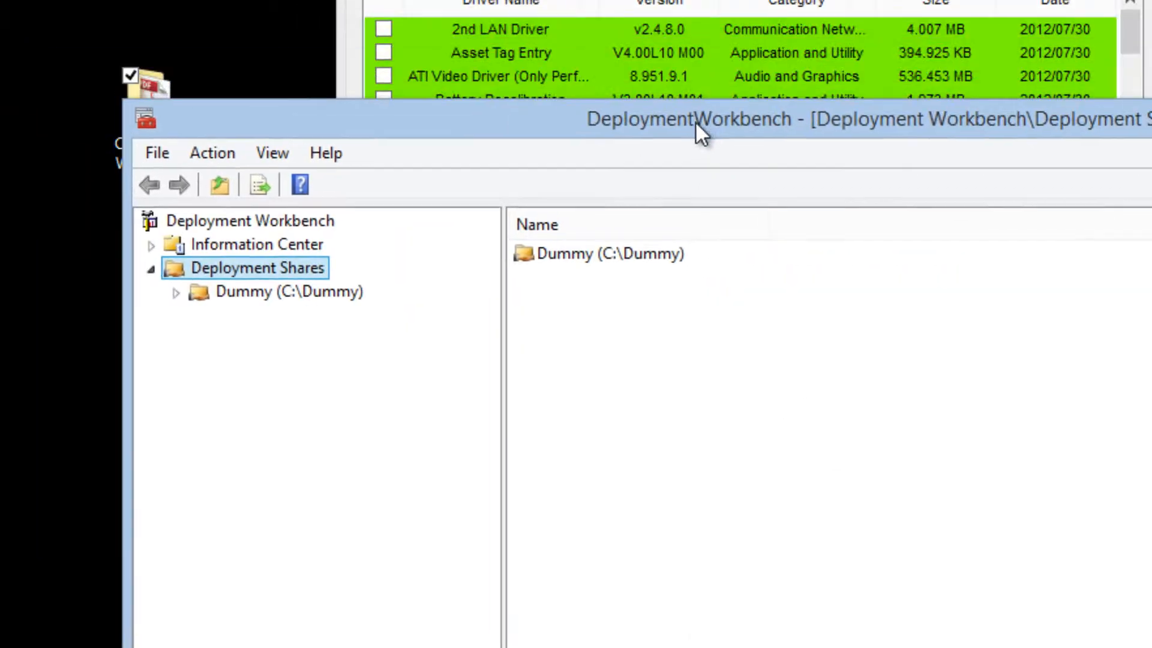
pyautogui.doubleClick(325, 294)
pyautogui.click(307, 357)
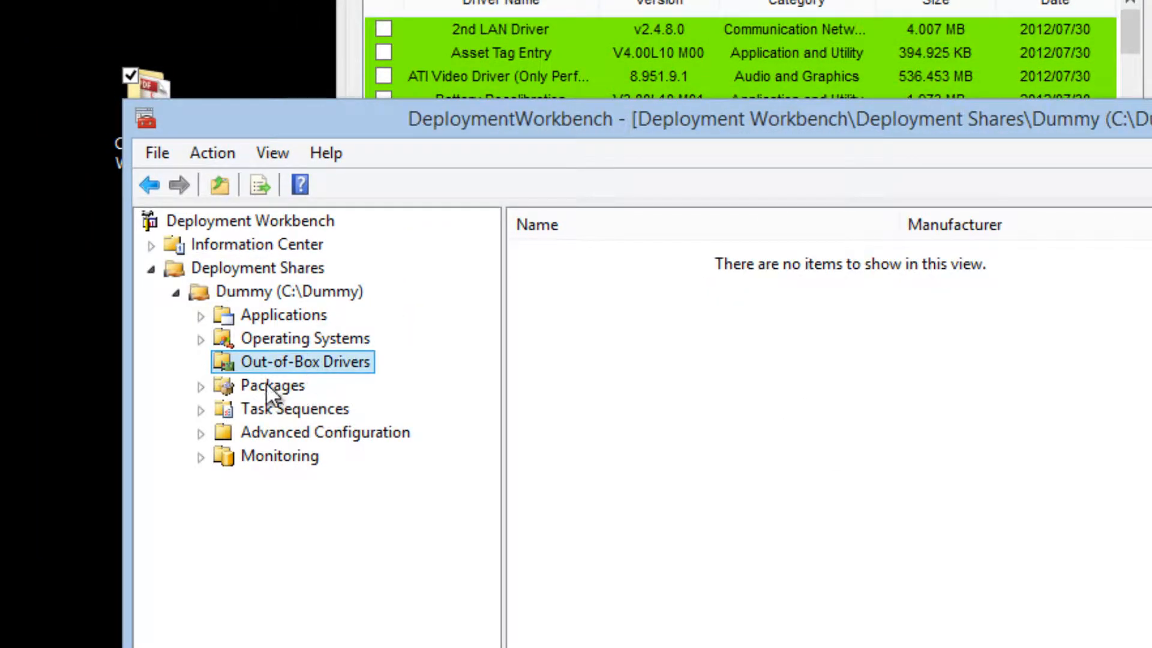
pyautogui.rightClick(260, 361)
pyautogui.click(312, 408)
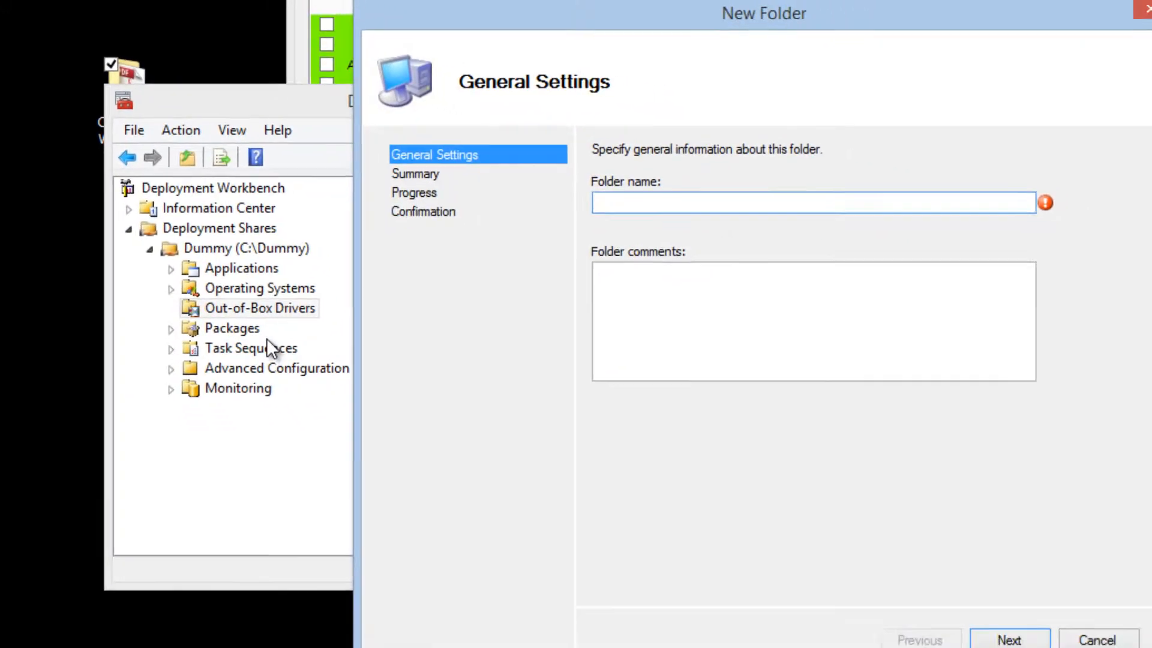
pyautogui.write('t')
pyautogui.press('Return')
pyautogui.press('Return')
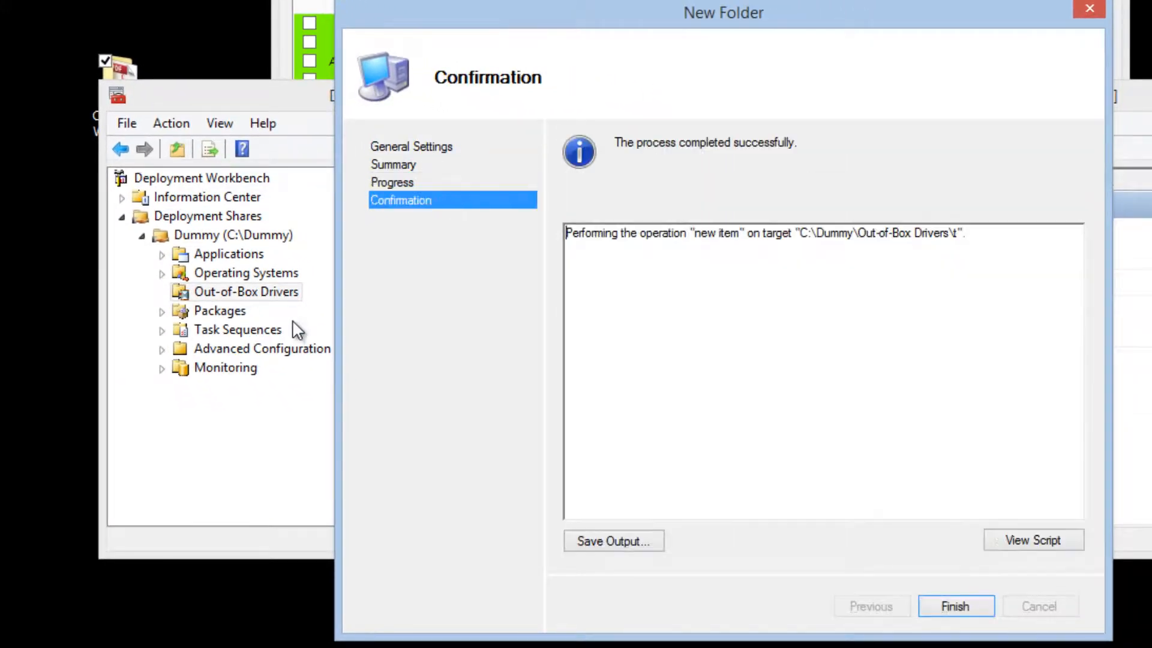
pyautogui.click(947, 602)
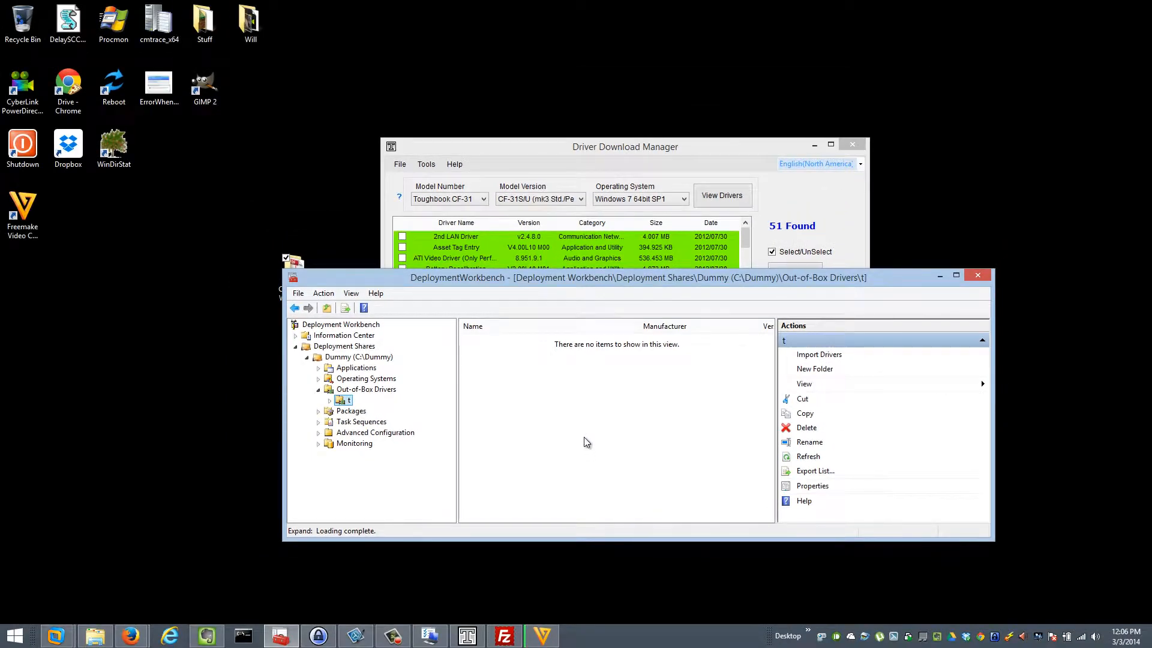
# Open the CF31SU M3 Win7 64bit SP1 folder from the desktop and arrange it side by side with Deployment Workbench.
pyautogui.moveTo(570, 277); pyautogui.dragTo(552, 267)
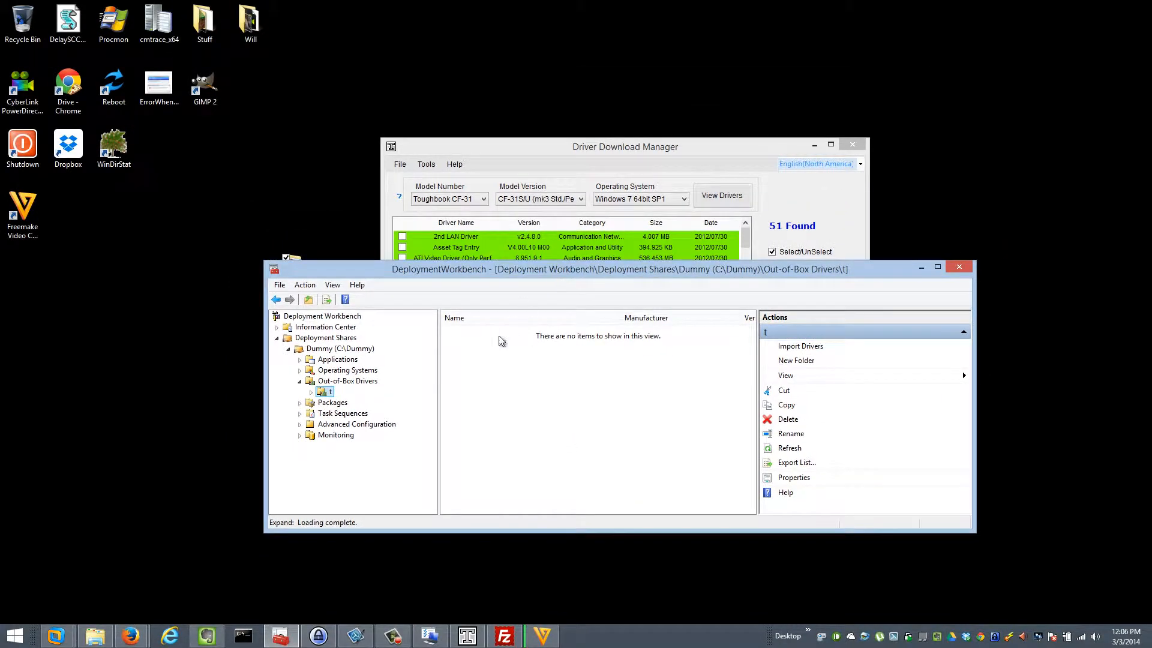
pyautogui.moveTo(426, 267); pyautogui.dragTo(426, 283)
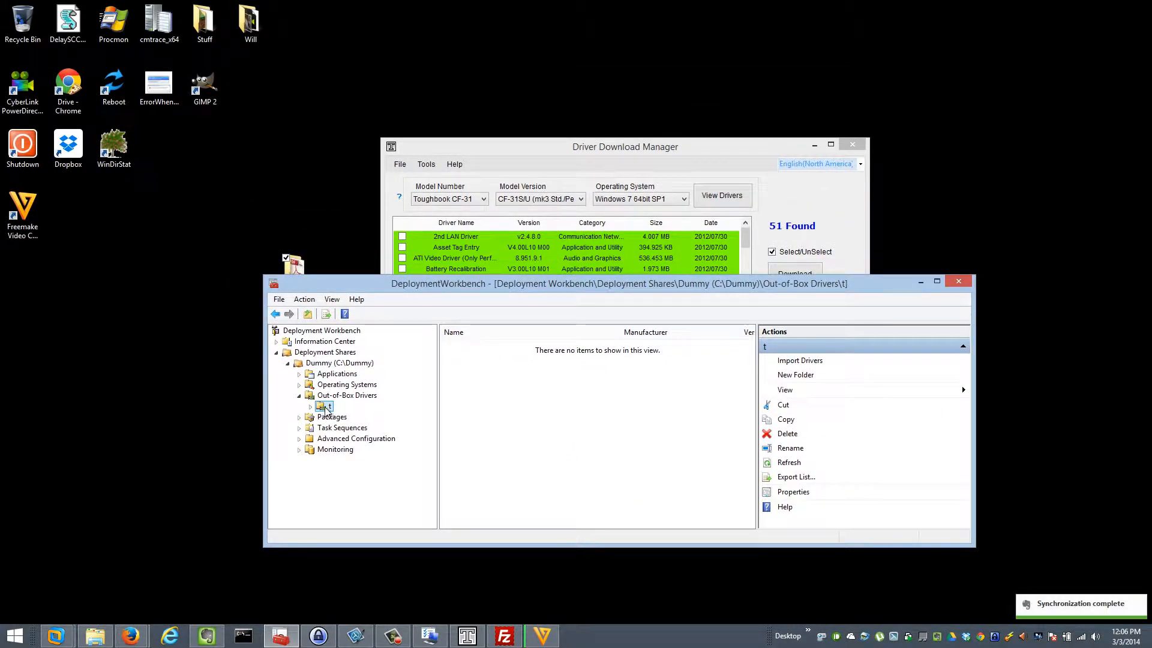
pyautogui.doubleClick(300, 275)
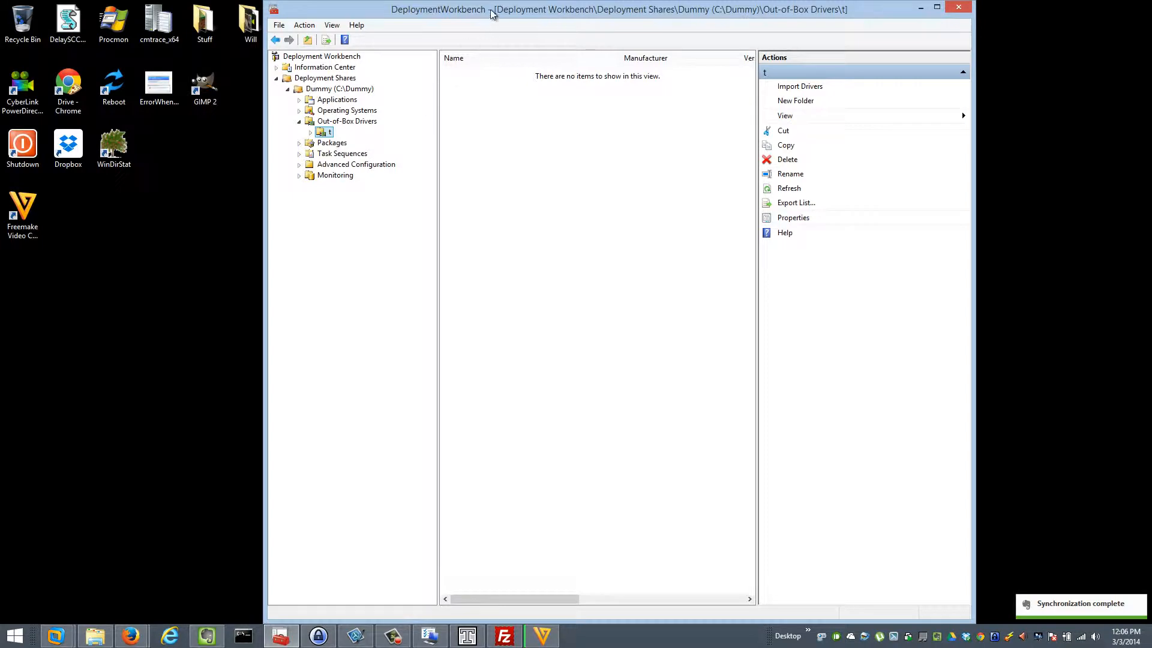
pyautogui.moveTo(491, 10); pyautogui.dragTo(0, 249)
pyautogui.click(600, 384)
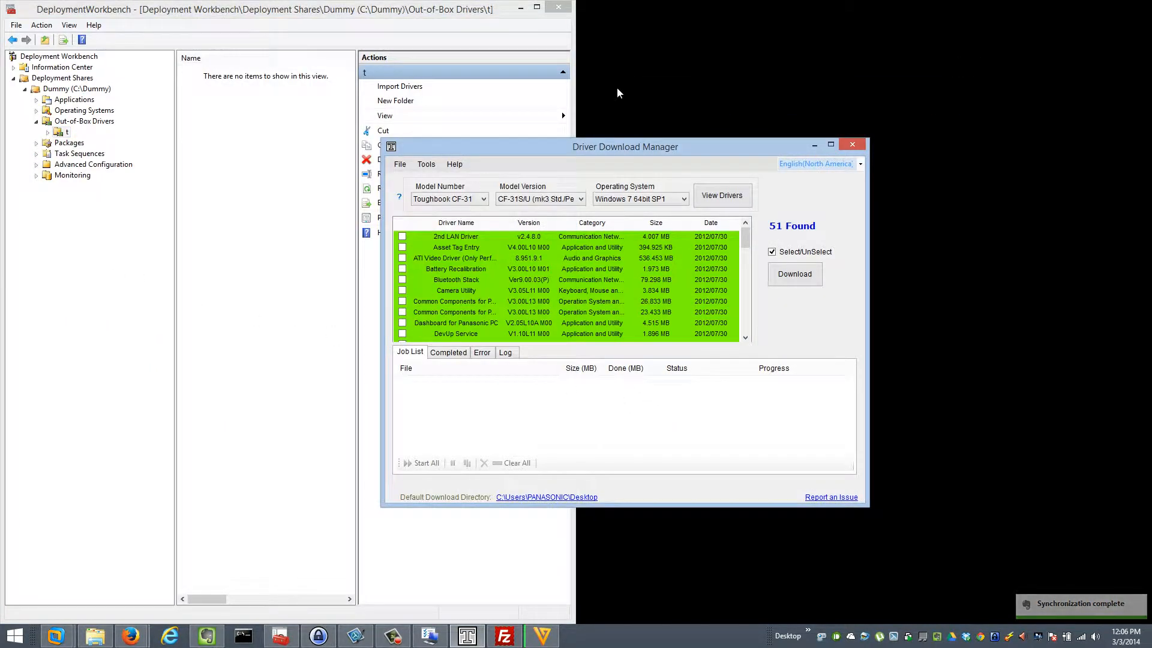
pyautogui.doubleClick(478, 9)
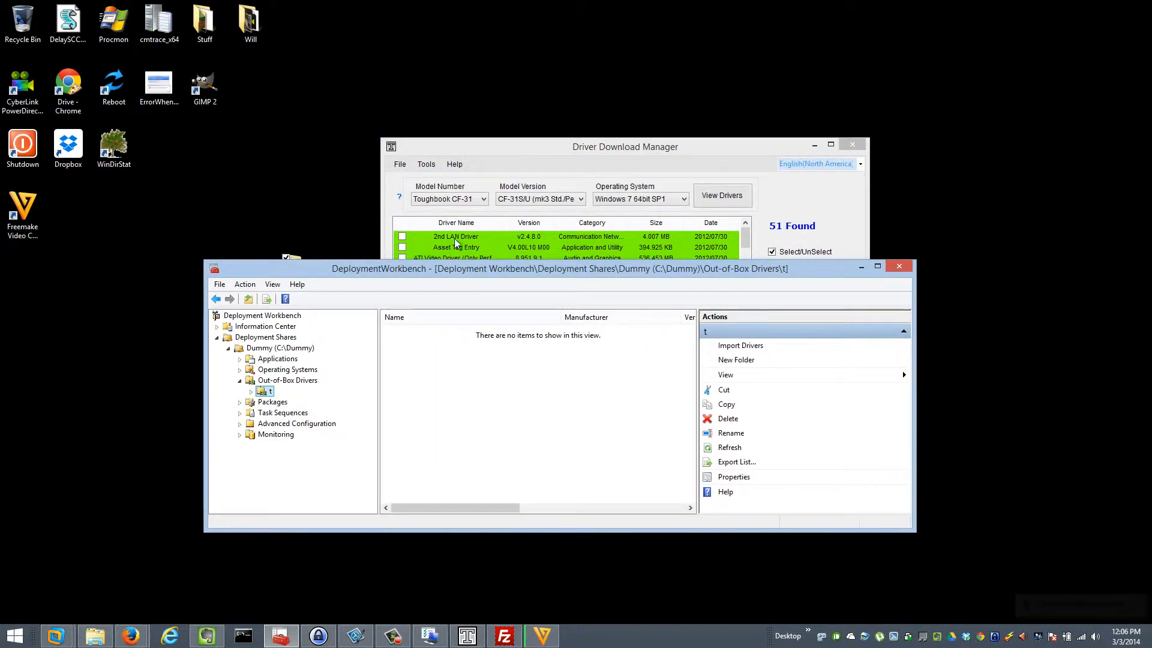
pyautogui.doubleClick(298, 255)
pyautogui.moveTo(318, 269); pyautogui.dragTo(0, 297)
pyautogui.moveTo(664, 195); pyautogui.dragTo(1151, 243)
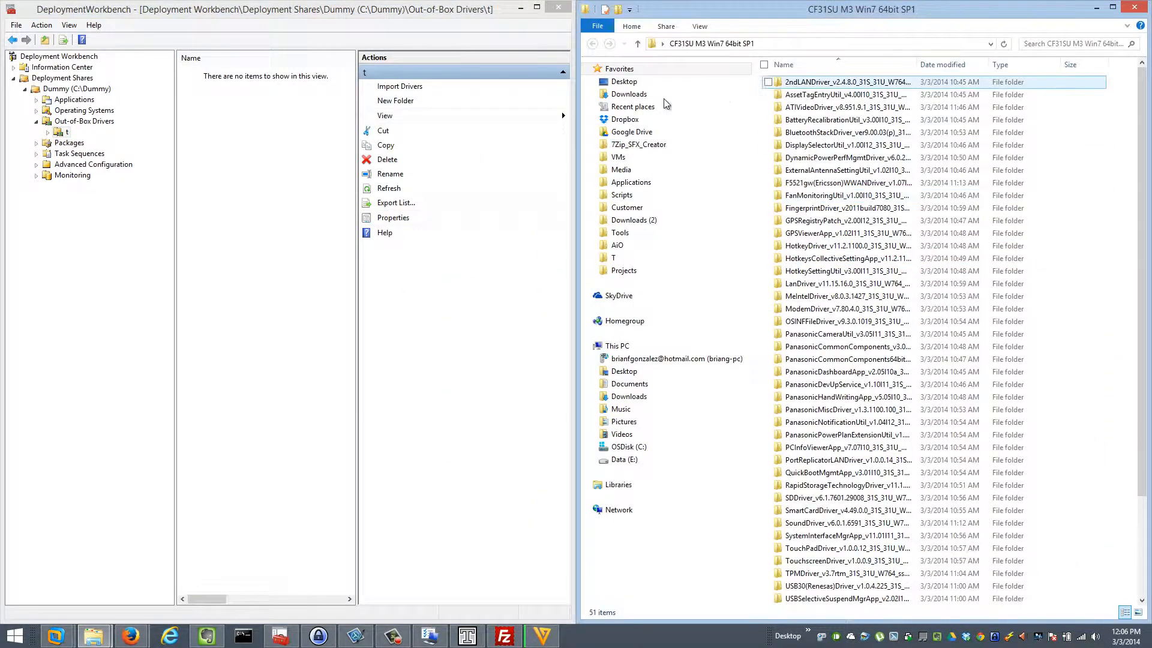
# Import the drivers from the ATIVideoDriver_v8.951.9.1_31S_31U_W764_ss11133 folder into the Out-of-Box Drivers folder t.
pyautogui.rightClick(63, 132)
pyautogui.click(90, 139)
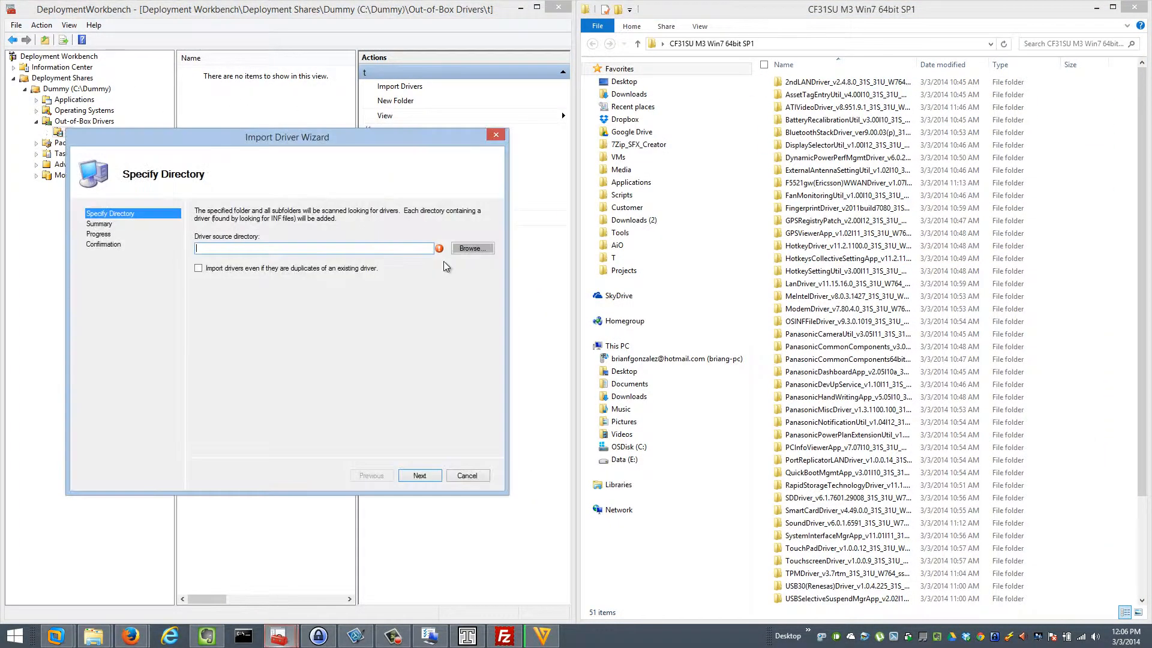
pyautogui.moveTo(361, 141); pyautogui.dragTo(445, 162)
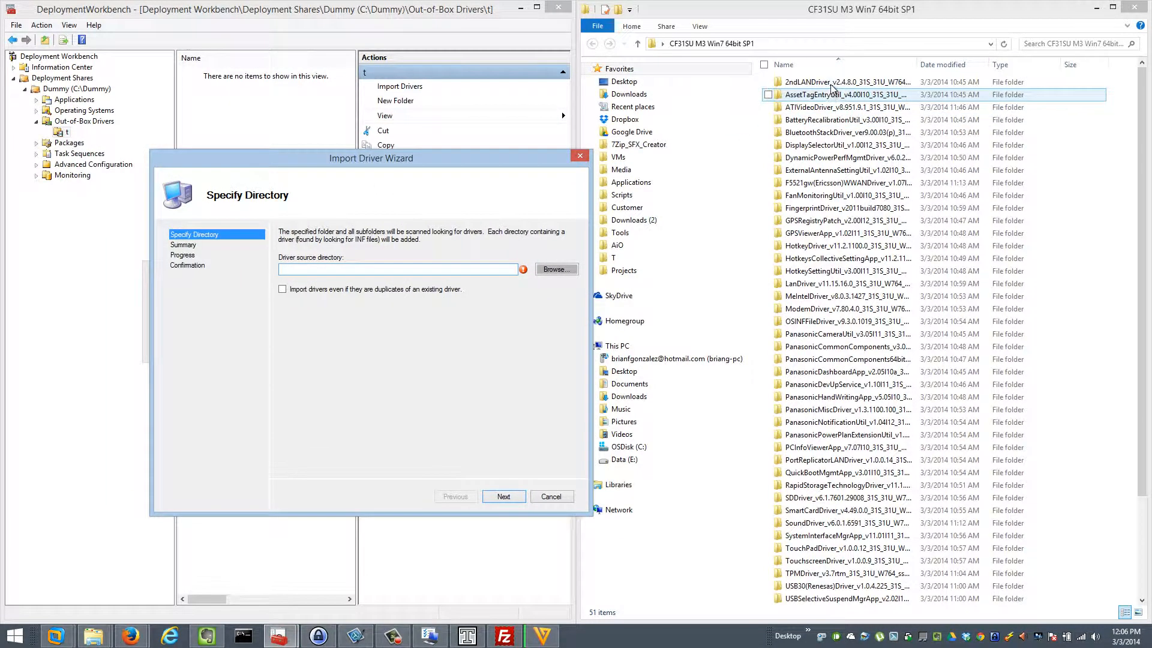
pyautogui.doubleClick(834, 106)
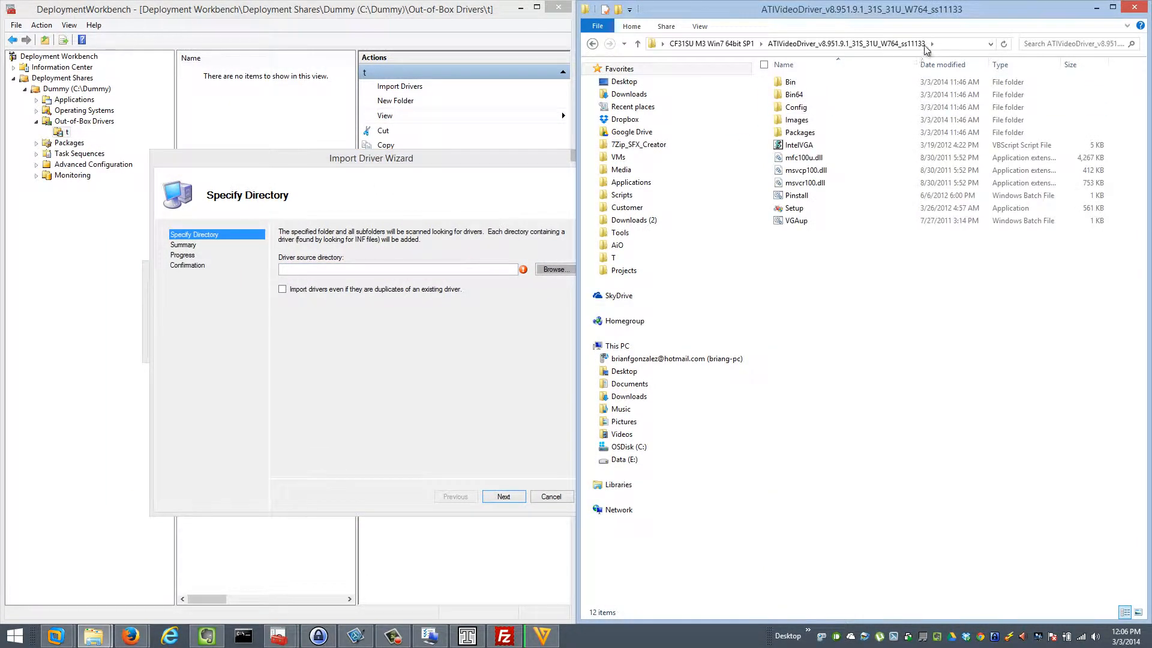
pyautogui.click(957, 43)
pyautogui.hotkey('ctrl', 'c')
pyautogui.click(371, 269)
pyautogui.hotkey('ctrl', 'v')
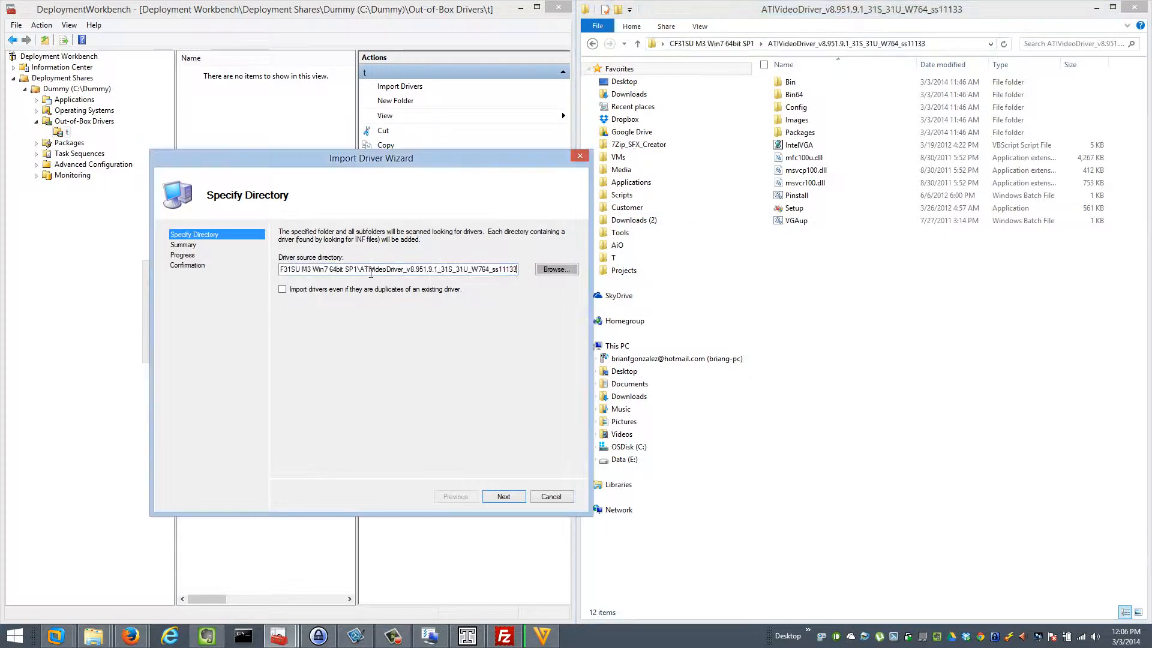
pyautogui.click(507, 496)
pyautogui.click(511, 498)
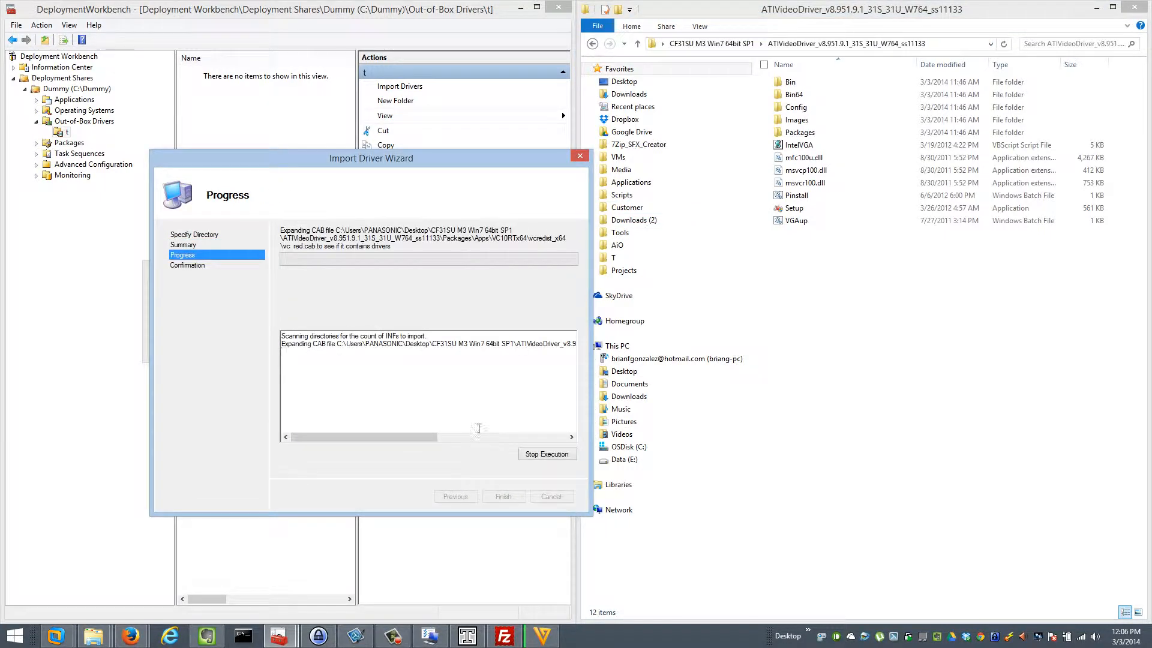
pyautogui.click(592, 43)
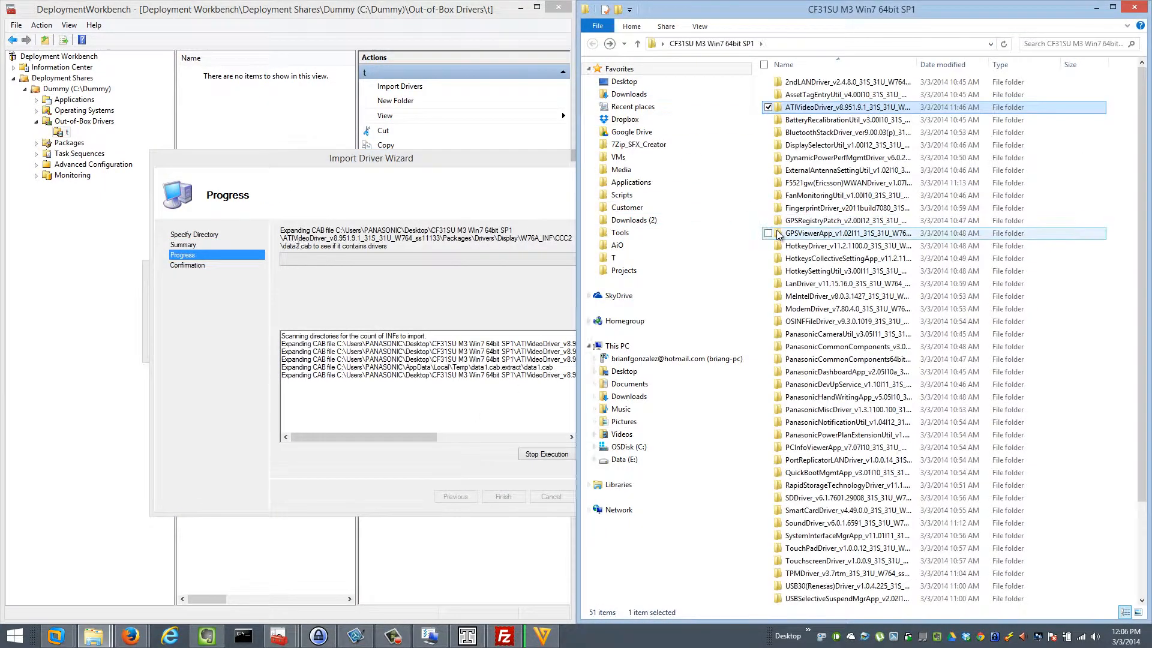
pyautogui.click(507, 500)
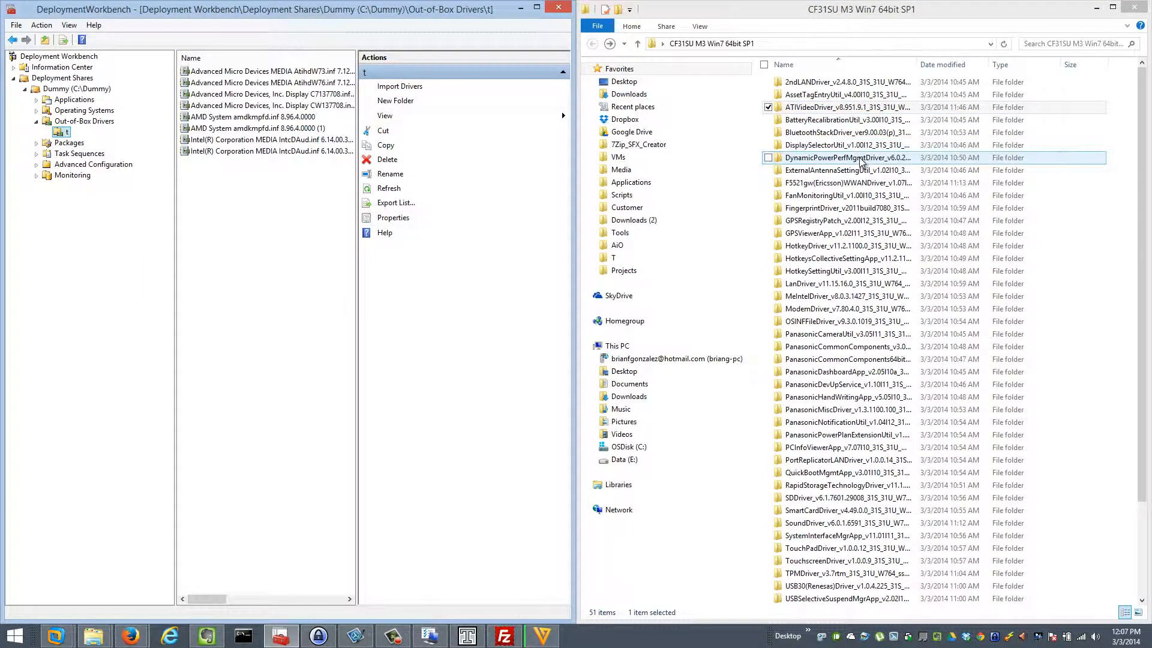
# Import the drivers from the DynamicPowerPerfMgmtDriver_v6.0.2.1071 folder into the Out-of-Box Drivers folder t.
pyautogui.doubleClick(864, 158)
pyautogui.rightClick(986, 46)
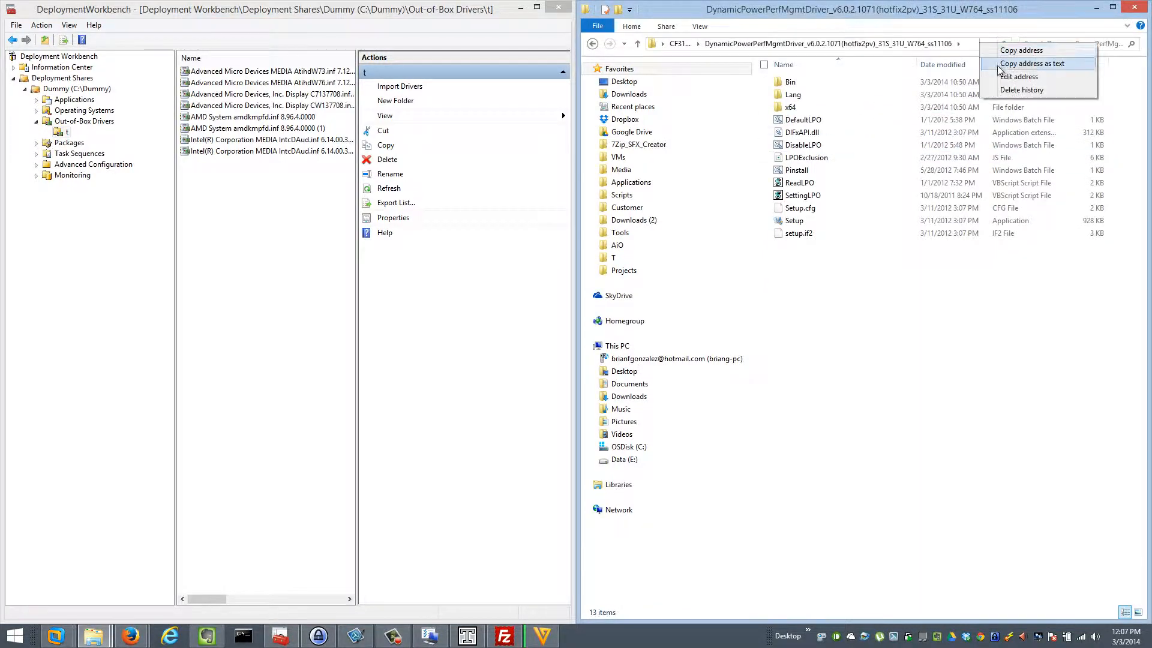
pyautogui.click(1020, 66)
pyautogui.click(65, 133)
pyautogui.rightClick(65, 133)
pyautogui.click(90, 139)
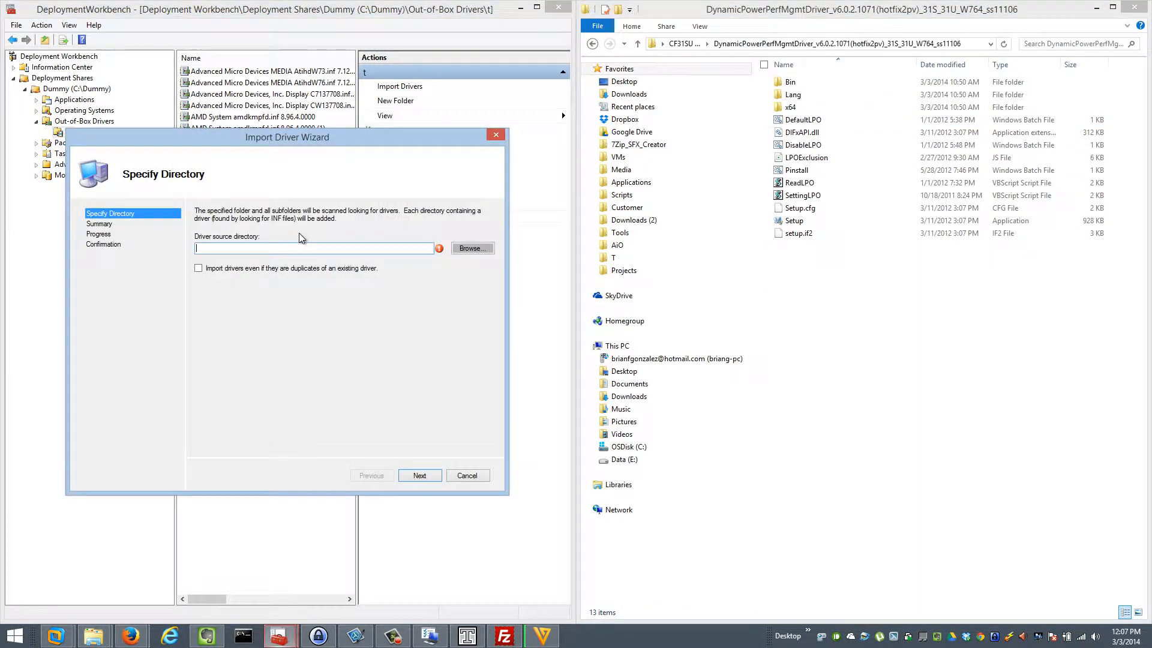
pyautogui.hotkey('ctrl', 'v')
pyautogui.press('Return')
pyautogui.press('Return')
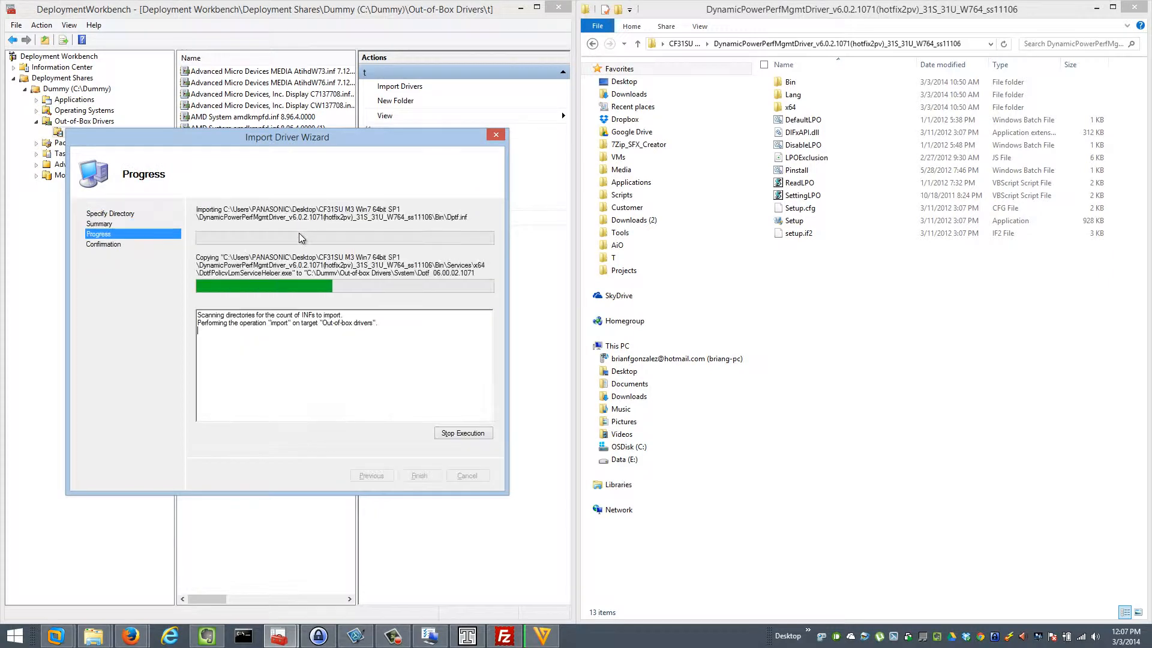
pyautogui.click(420, 475)
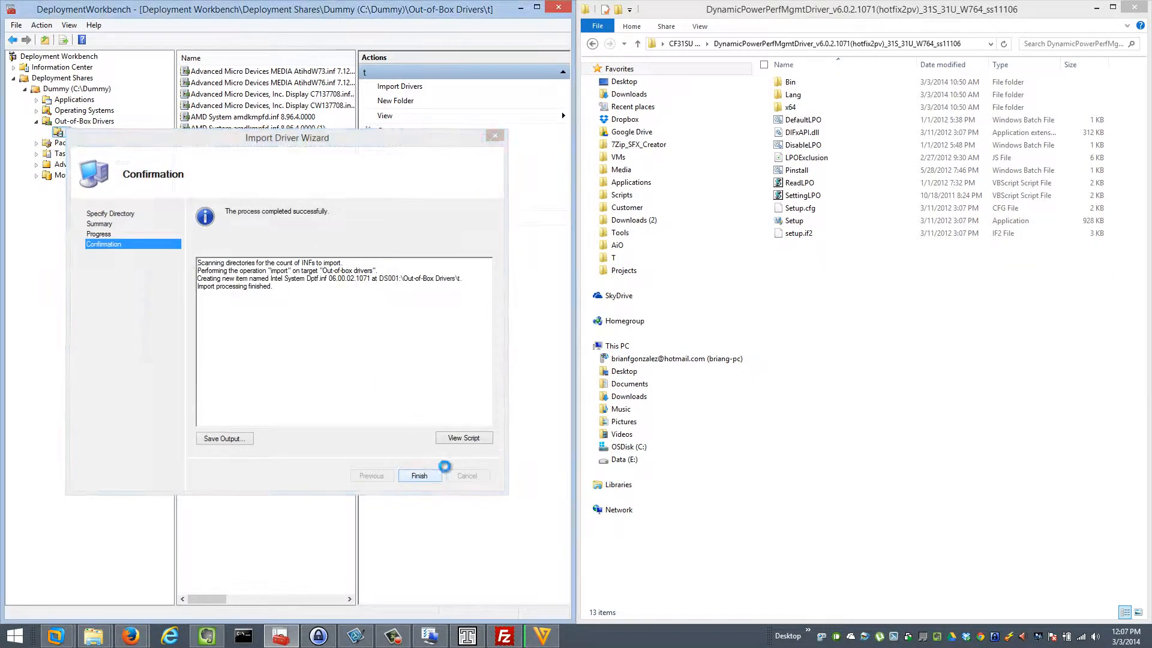
# Delete the ExternalAntennaSettingUtil and F5521gw(Ericsson)WWANDriver folders from the CF31SU M3 Win7 64bit SP1 folder.
pyautogui.click(592, 44)
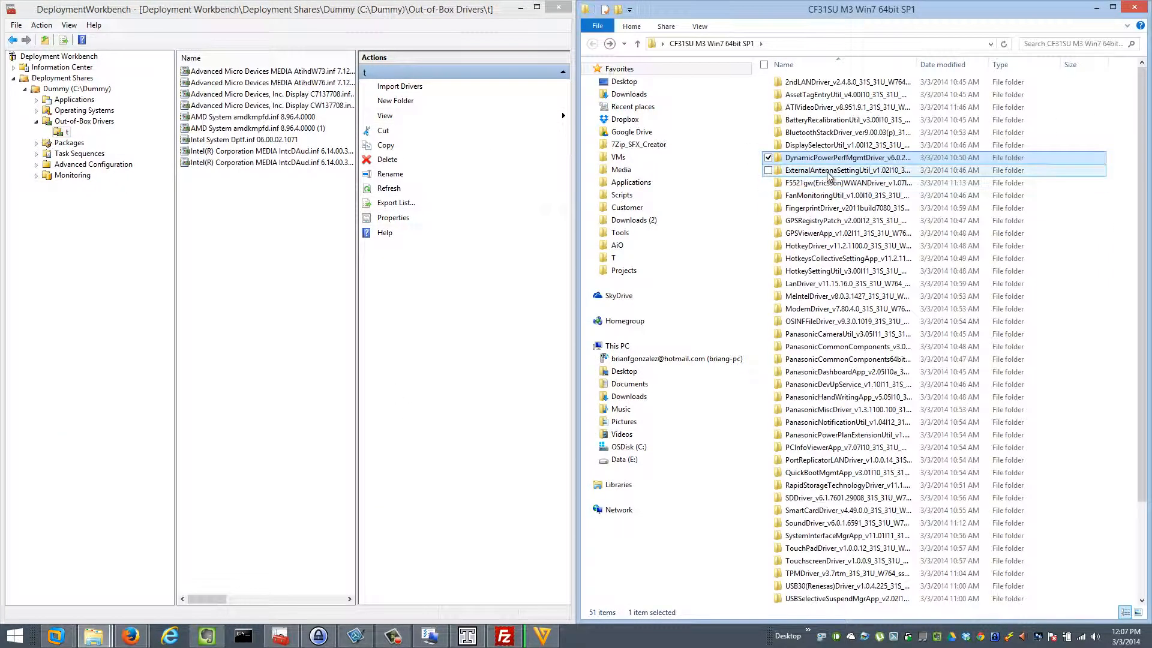
pyautogui.click(829, 171)
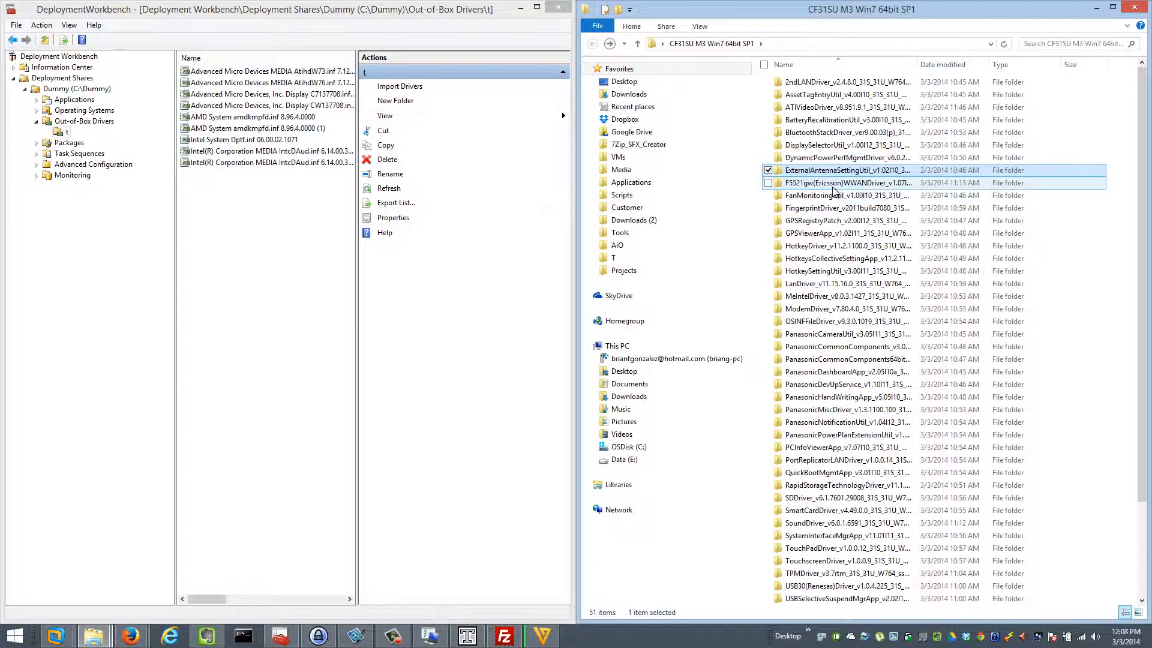
pyautogui.keyDown('ctrl'); pyautogui.click(833, 188); pyautogui.keyUp('ctrl')
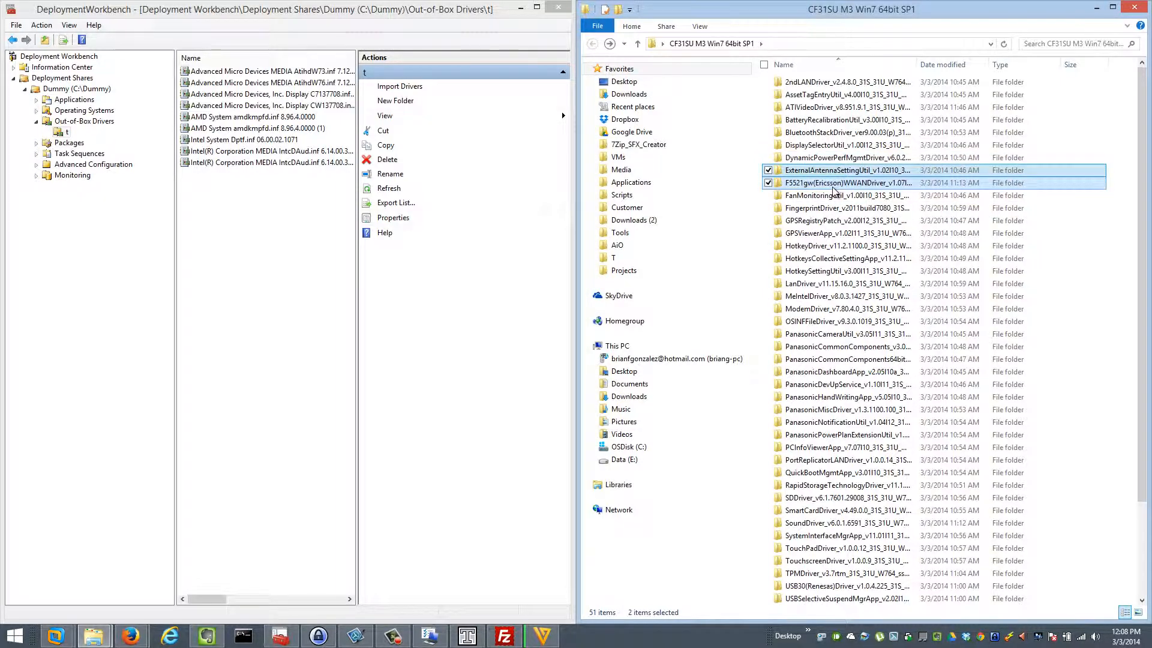
pyautogui.press('Delete')
# Import the fingerprint driver from FingerprintDriver_v2011build7080's driver\w7-64bit subfolder into the Out-of-Box Drivers folder t.
pyautogui.doubleClick(832, 190)
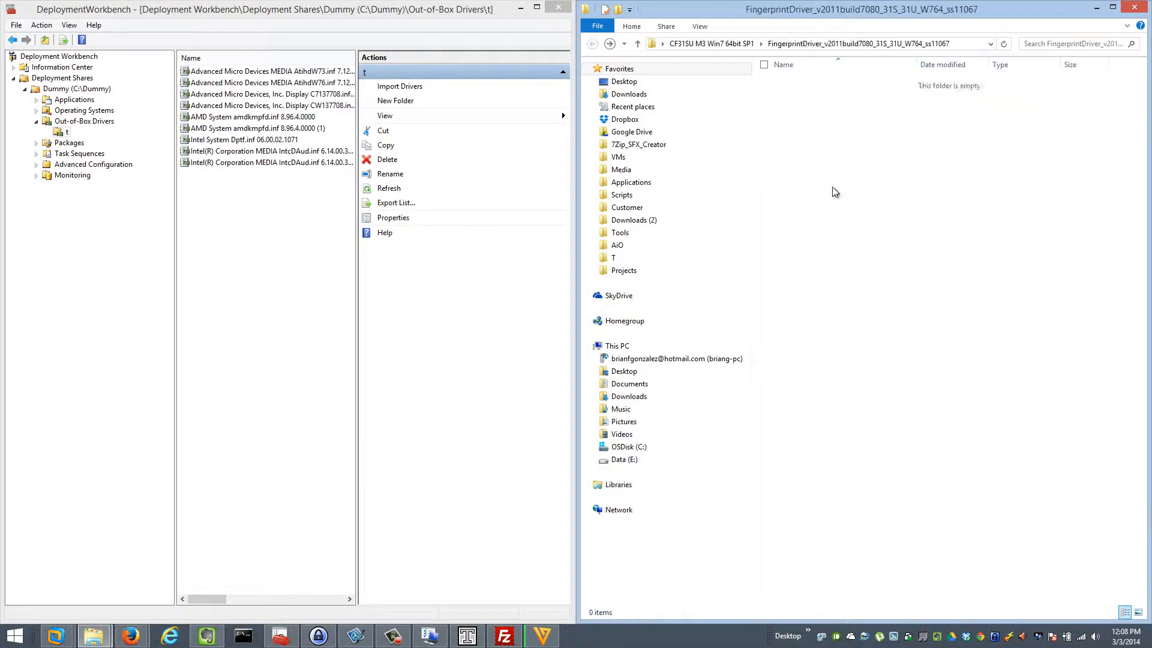
pyautogui.doubleClick(813, 95)
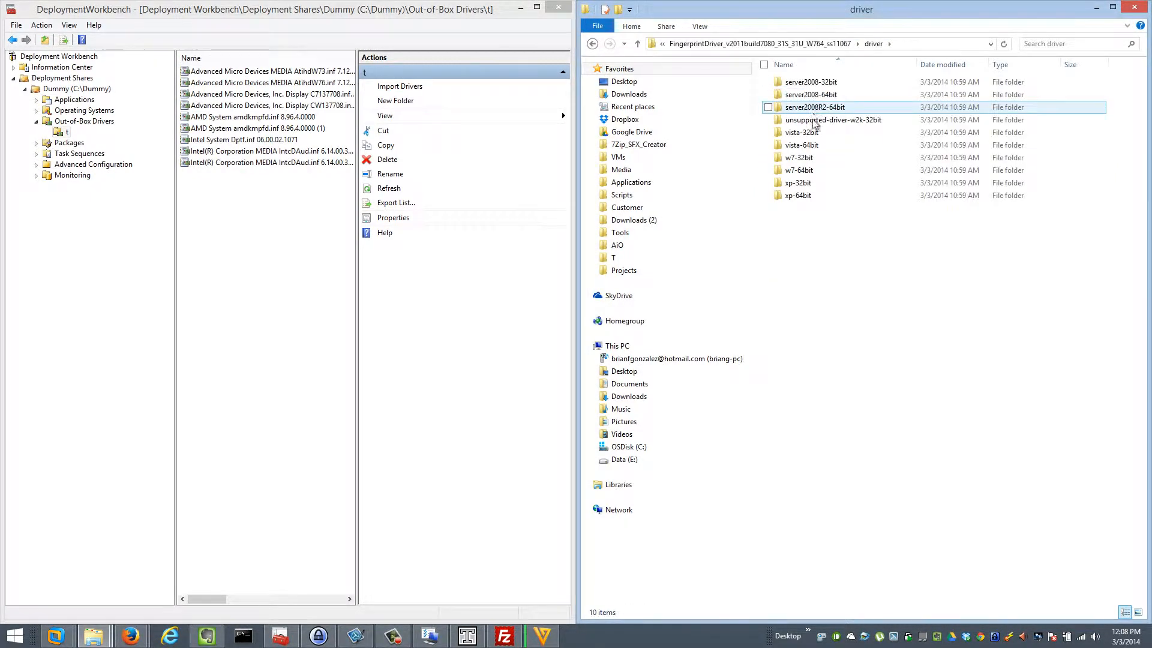
pyautogui.doubleClick(803, 170)
pyautogui.click(938, 47)
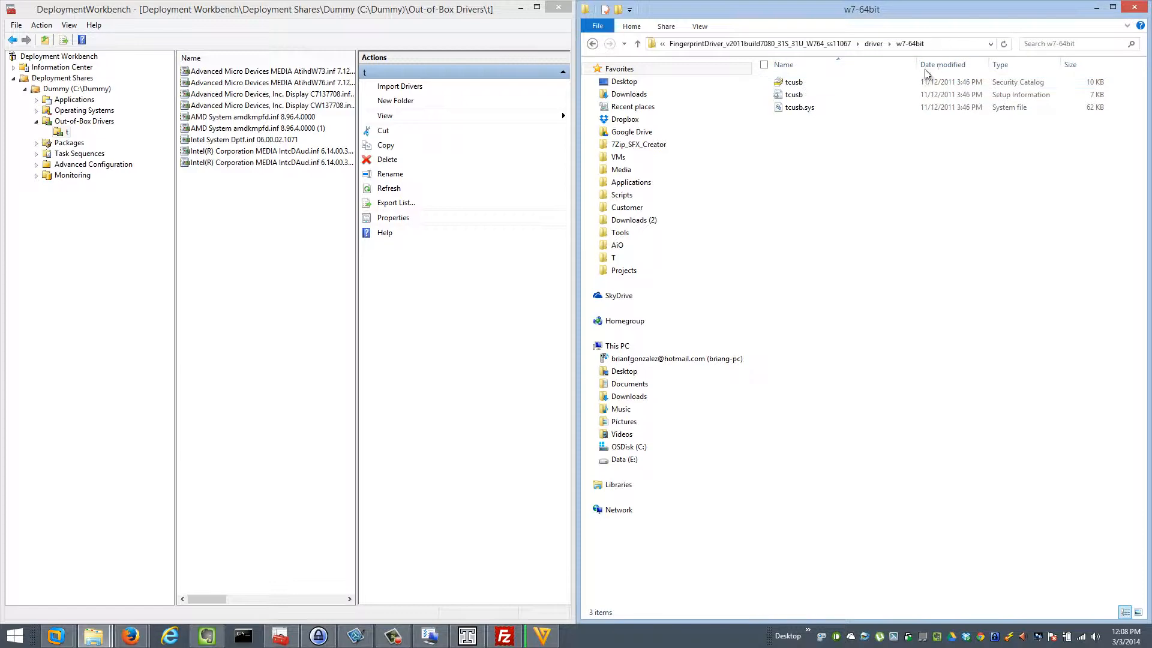
pyautogui.rightClick(64, 131)
pyautogui.click(107, 140)
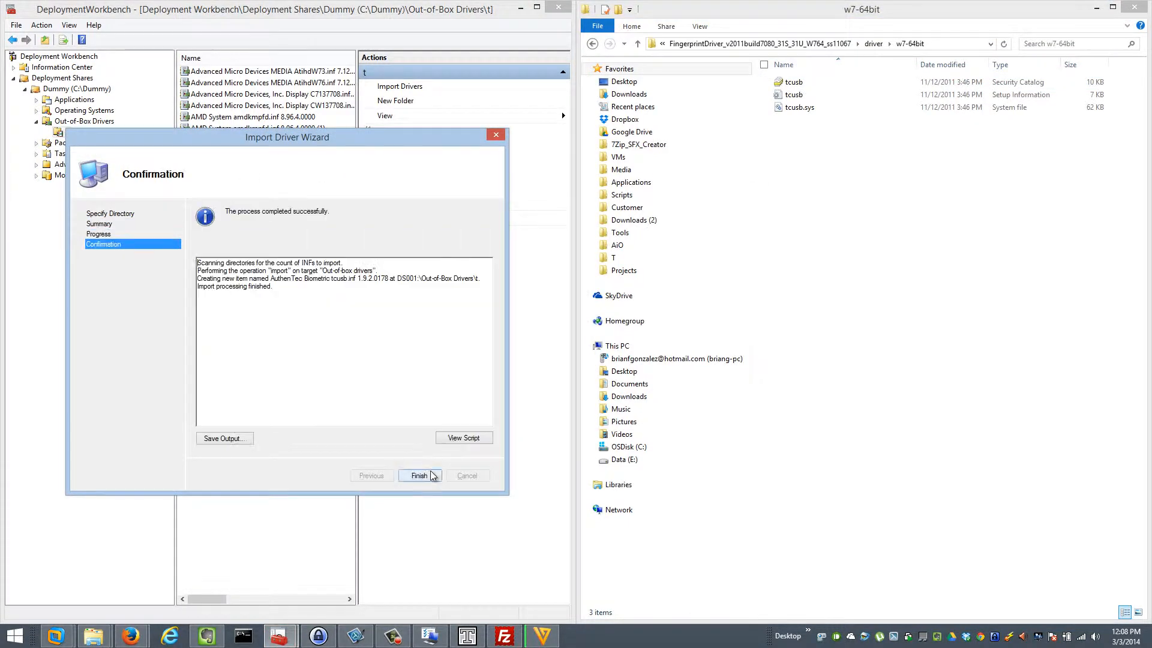
pyautogui.click(419, 475)
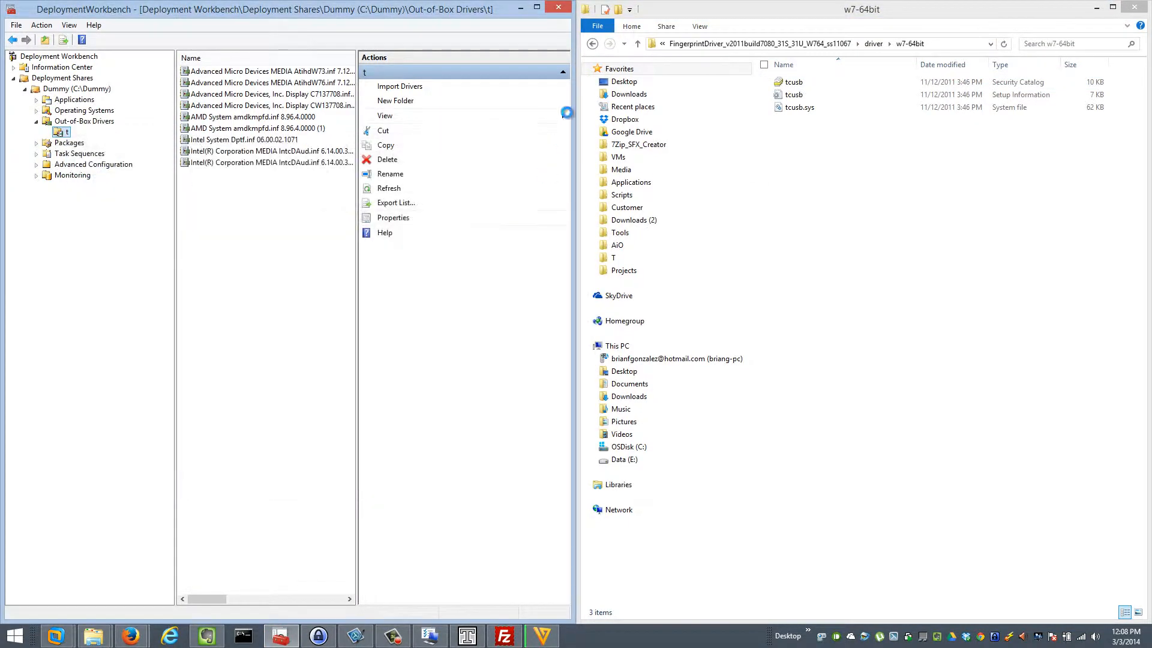
# Import the drivers from the HotkeyDriver_v11.2.1100.0_31S_31U_W764_ss11120 folder into the Out-of-Box Drivers folder t.
pyautogui.click(593, 44)
pyautogui.click(593, 44)
pyautogui.click(592, 44)
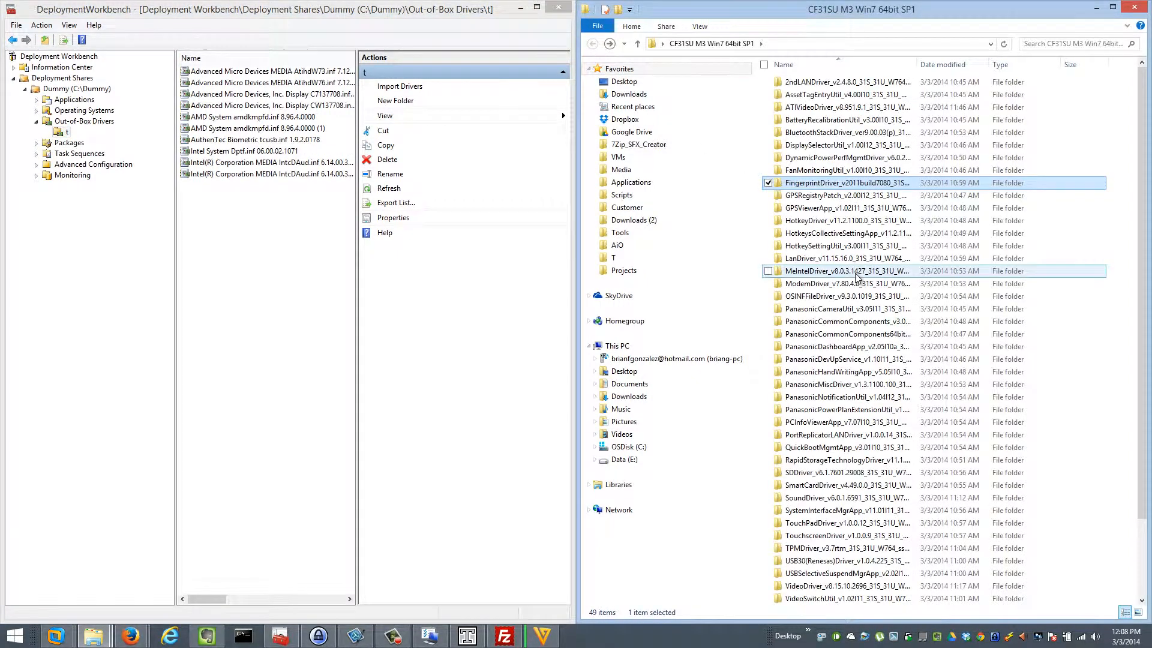
pyautogui.click(842, 197)
pyautogui.click(843, 208)
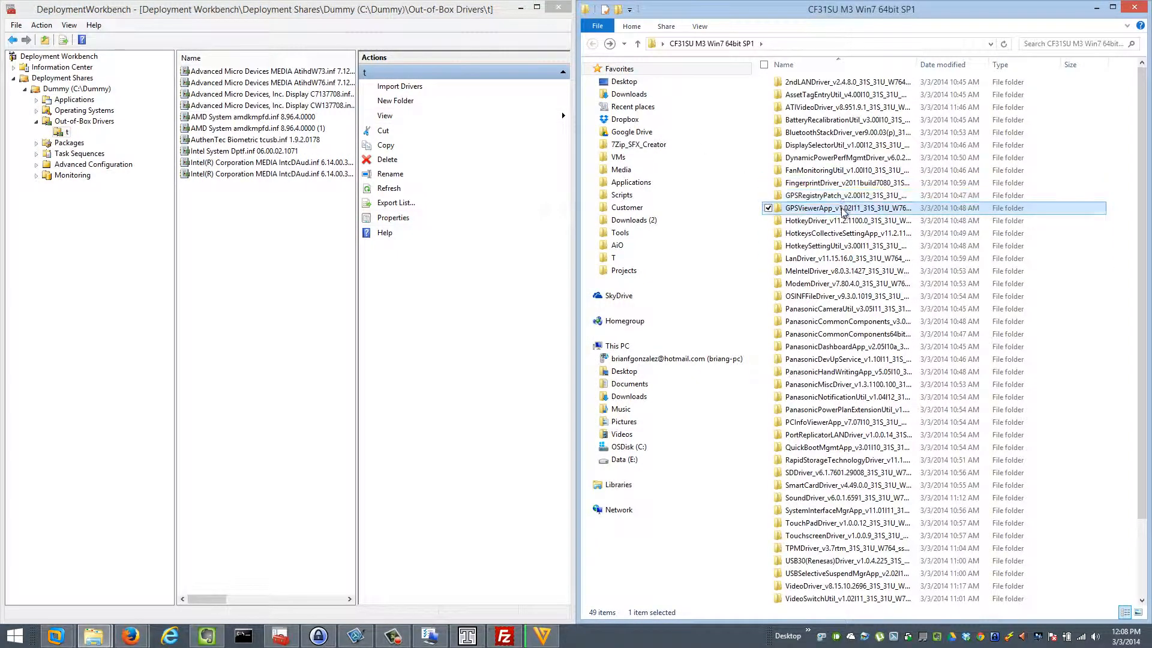
pyautogui.doubleClick(845, 222)
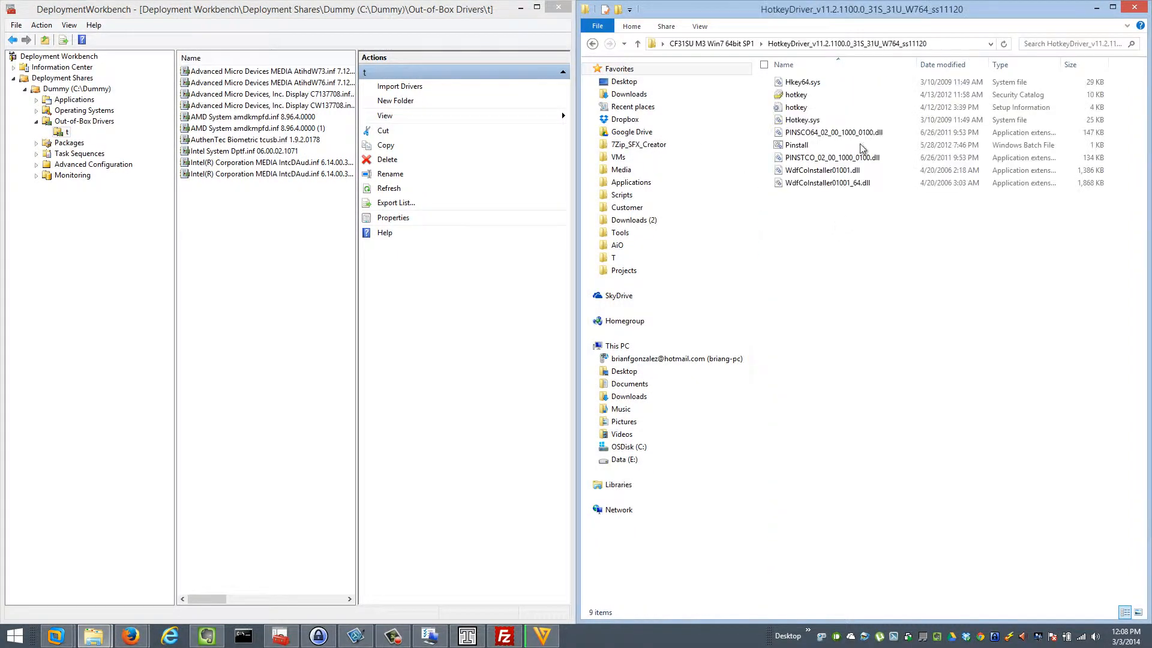
pyautogui.click(937, 45)
pyautogui.rightClick(69, 132)
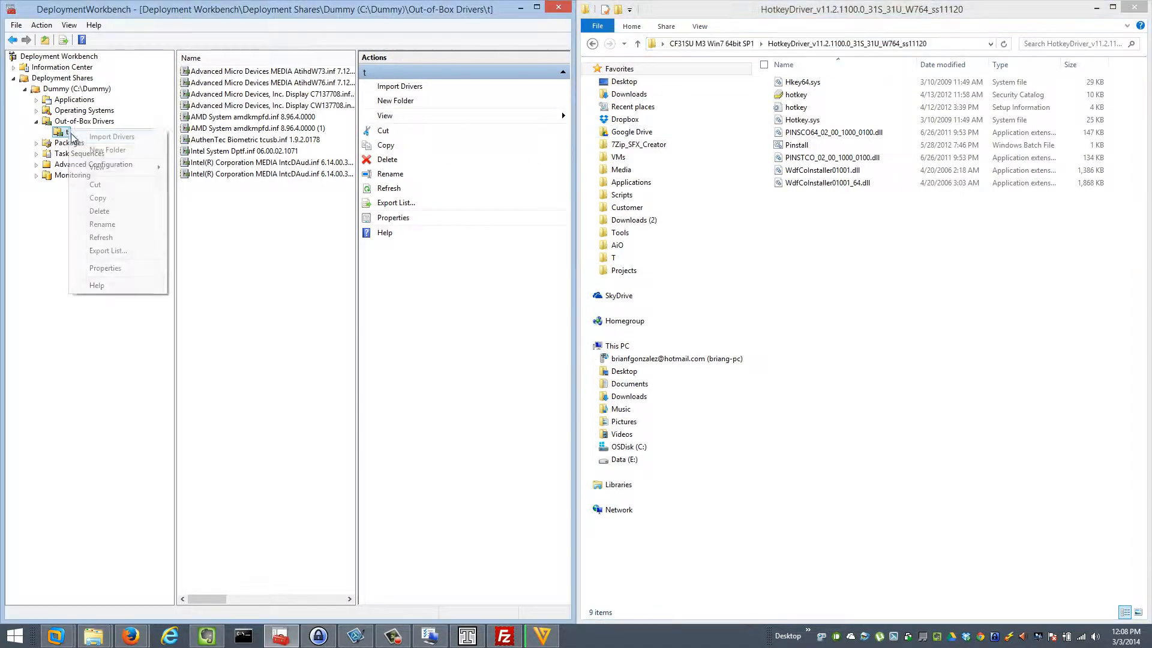
pyautogui.click(74, 138)
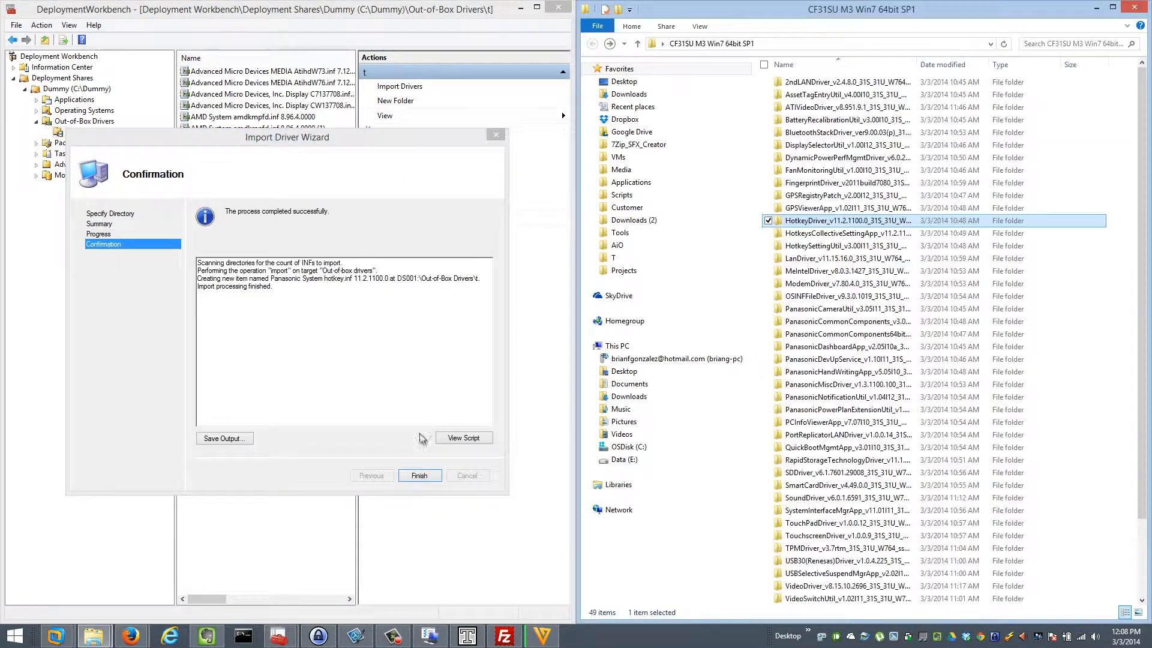
pyautogui.click(420, 475)
# Delete the HotkeysCollectiveSettingApp folder from the CF31SU M3 Win7 64bit SP1 folder.
pyautogui.click(829, 234)
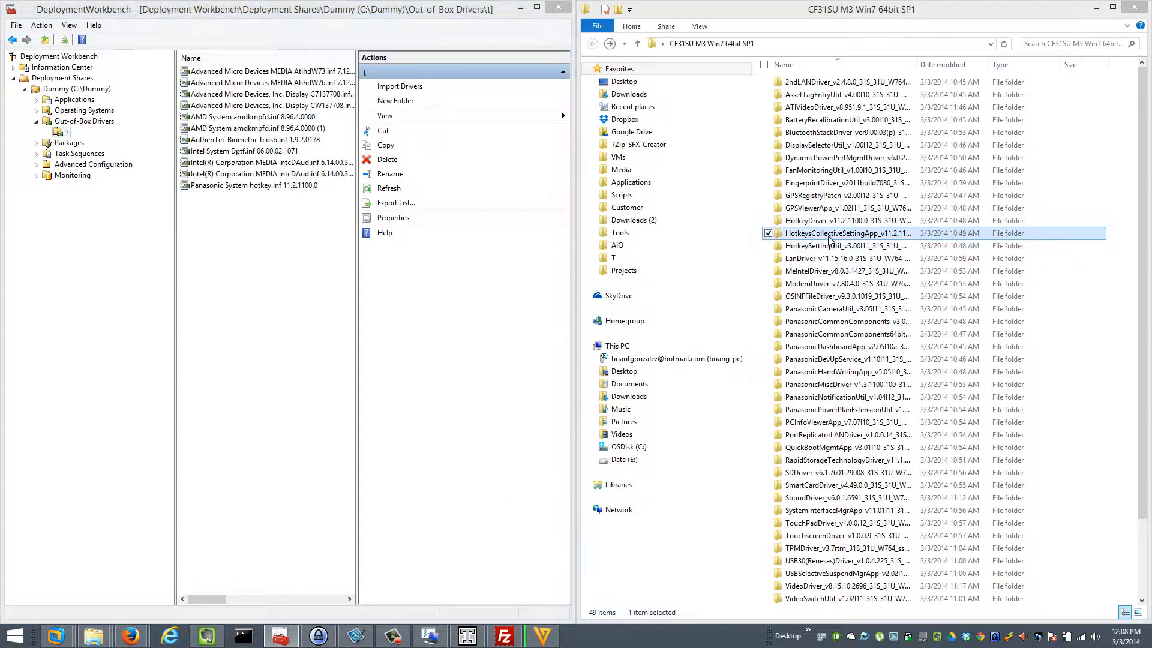
pyautogui.press('Delete')
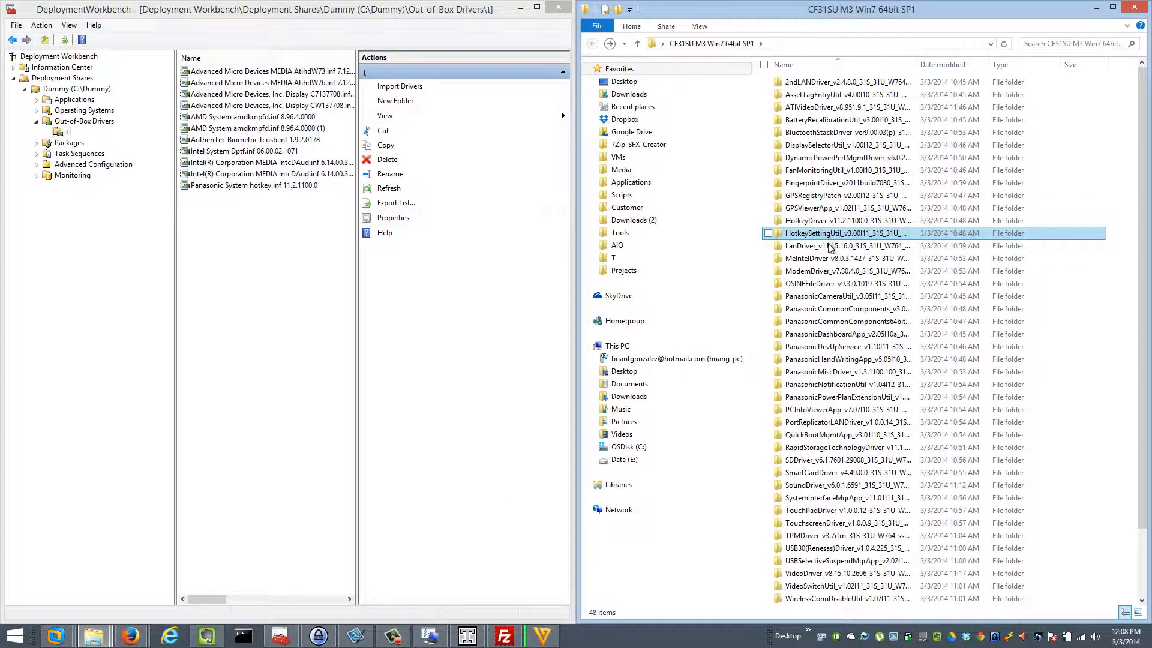
# Open the Pinstall batch file of LanDriver_v11.15.16.0 in Notepad and highlight the driver path PRO1000\Winx64\NDIS62 in its pnputil line.
pyautogui.doubleClick(830, 246)
pyautogui.rightClick(810, 119)
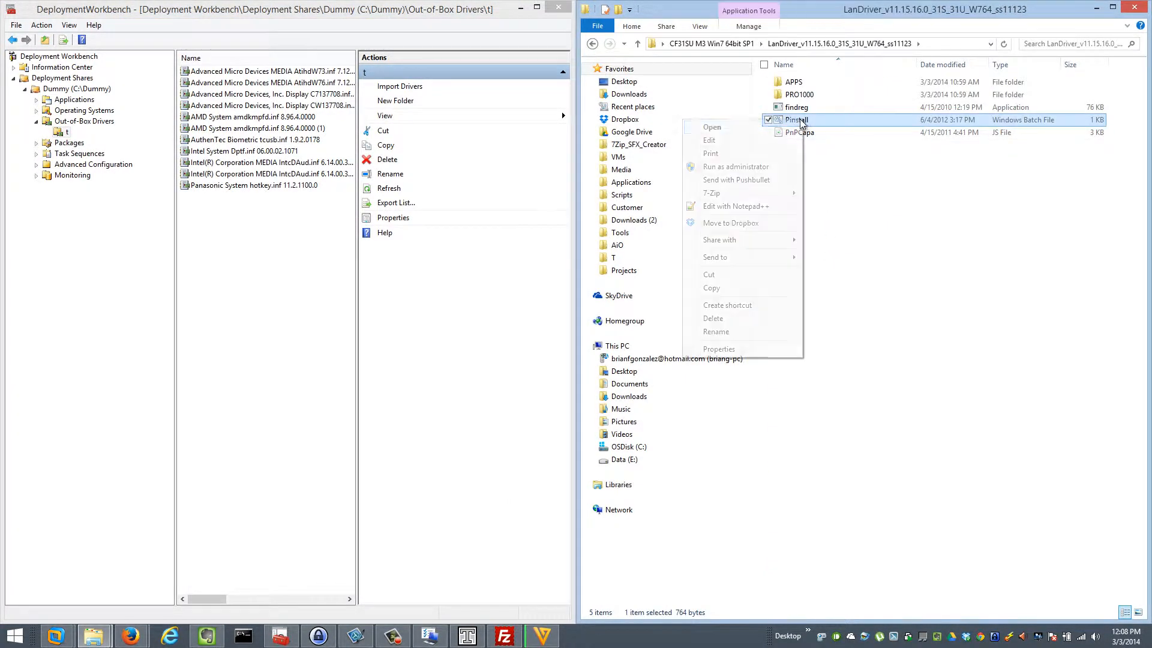
pyautogui.click(720, 138)
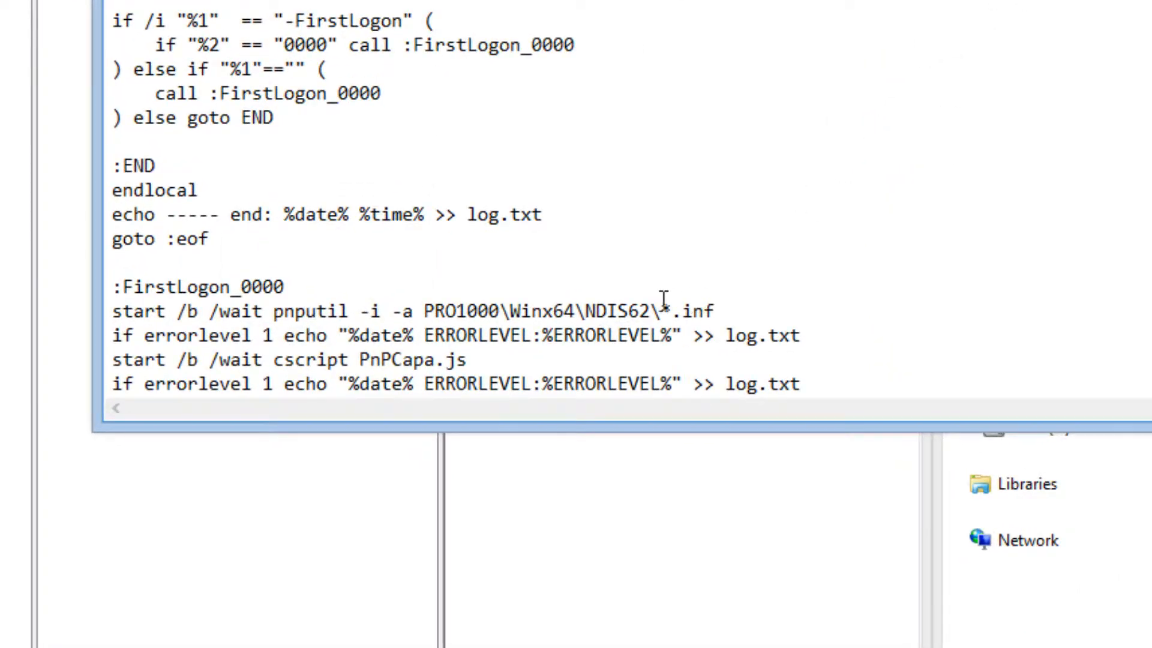
pyautogui.moveTo(645, 303); pyautogui.dragTo(423, 309)
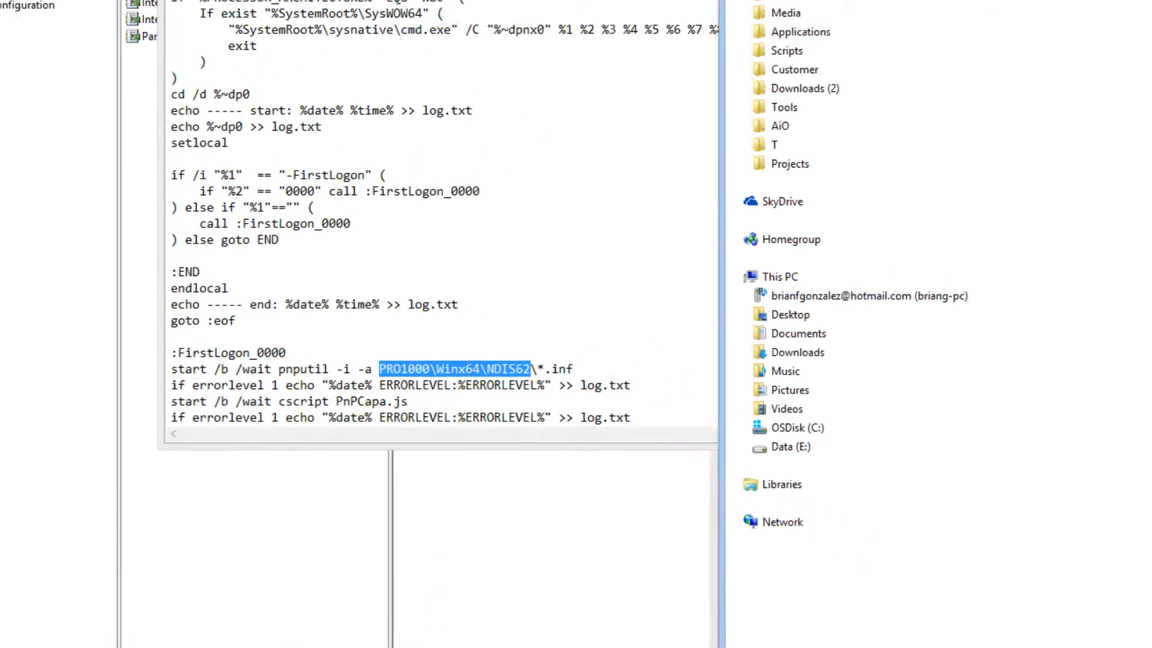
# Go to LanDriver's PRO1000\Winx64\NDIS62 subfolder, copy its path and close the Pinstall script.
pyautogui.doubleClick(824, 93)
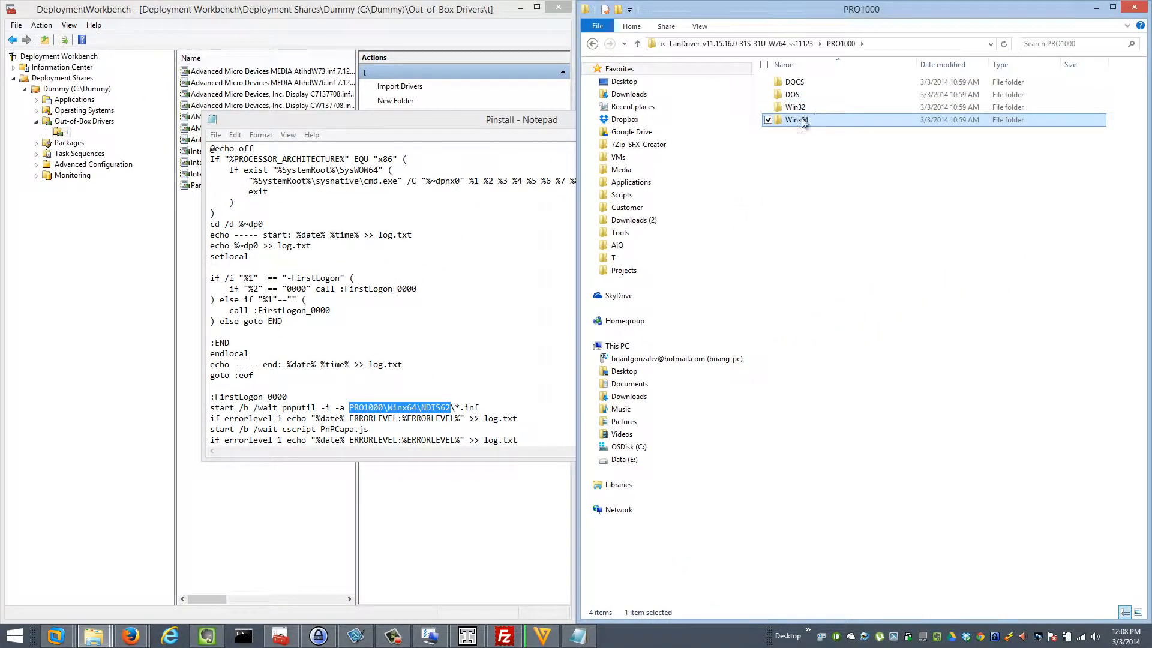
pyautogui.doubleClick(799, 120)
pyautogui.doubleClick(798, 108)
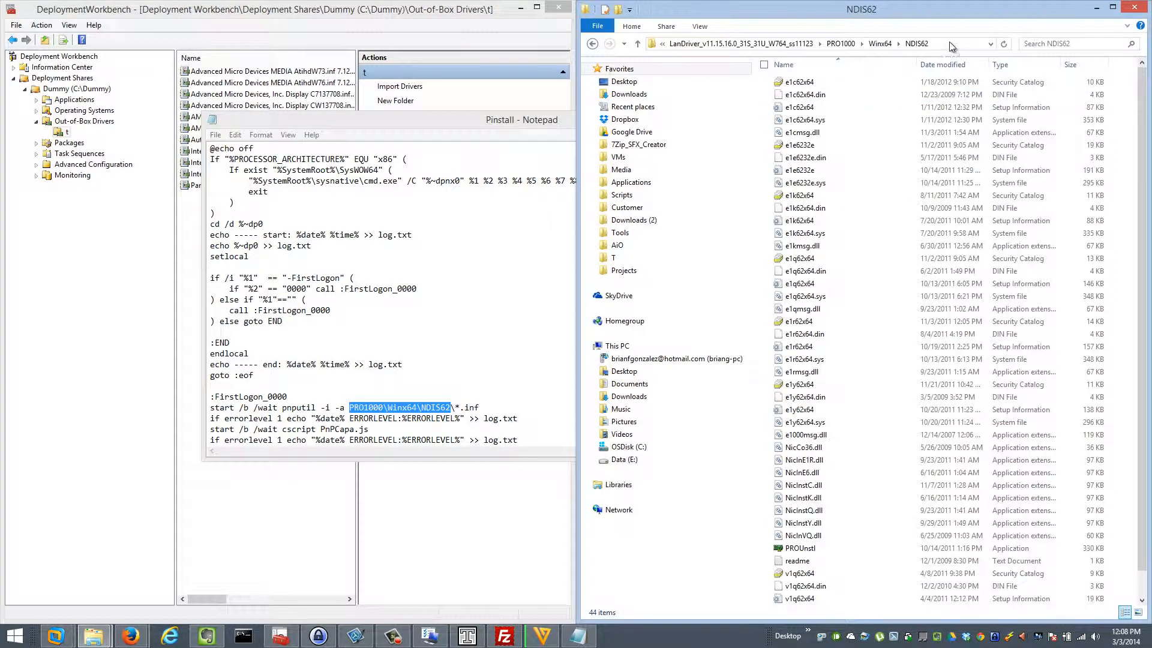
pyautogui.click(954, 44)
pyautogui.click(515, 200)
pyautogui.click(824, 119)
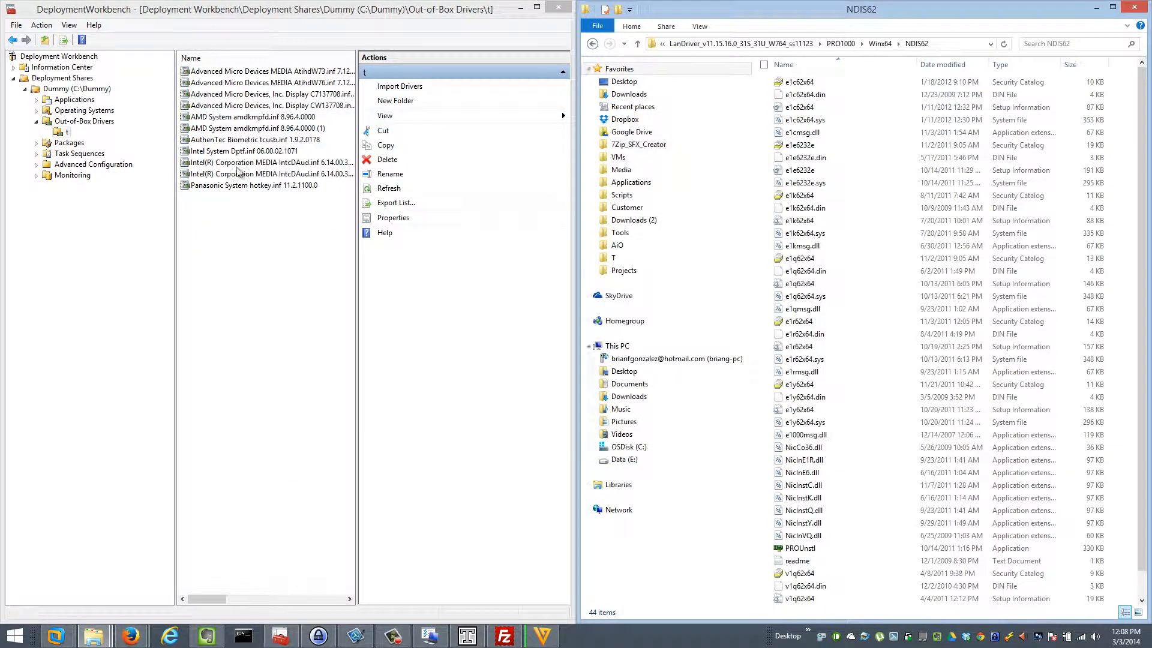
# Import the LAN drivers from the copied NDIS62 path into the Out-of-Box Drivers folder t, and return to the CF31SU package folder.
pyautogui.rightClick(60, 134)
pyautogui.click(76, 144)
pyautogui.write('C:\\Users\\PANASONIC\\Desktop\\CF31SU M3 Win7 64bit SP1\\LanDriver_v11.15.16.0_31S_31U_W764_ss11123\\PRO1000\\Winx64\\NDIS62')
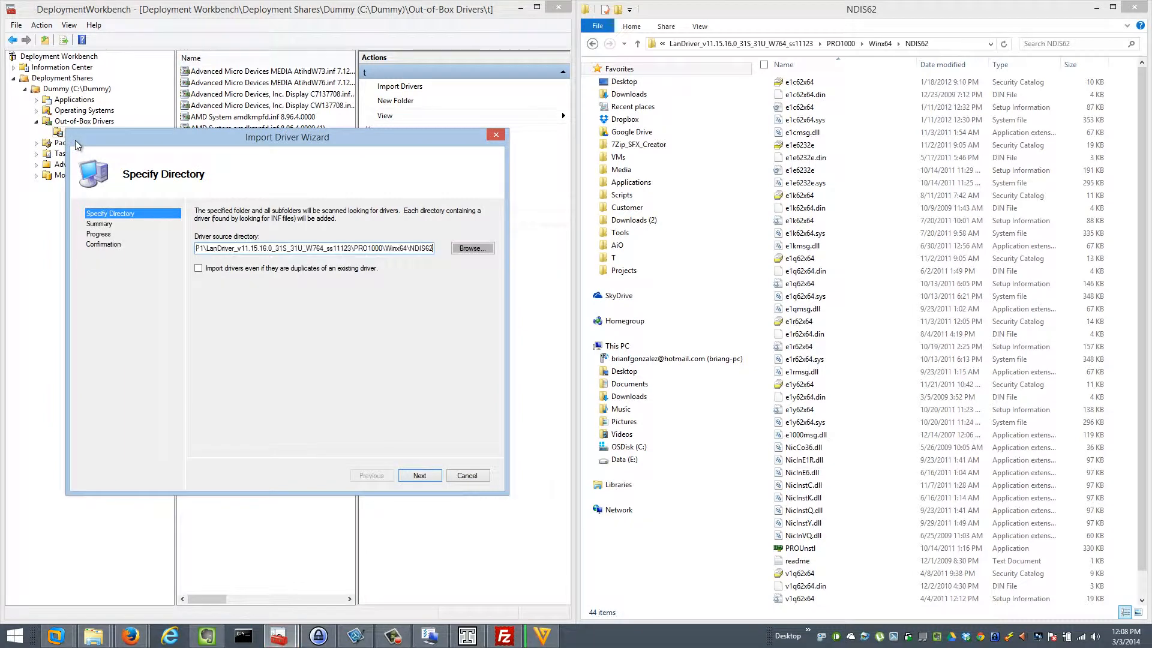
pyautogui.press('Return')
pyautogui.press('Return')
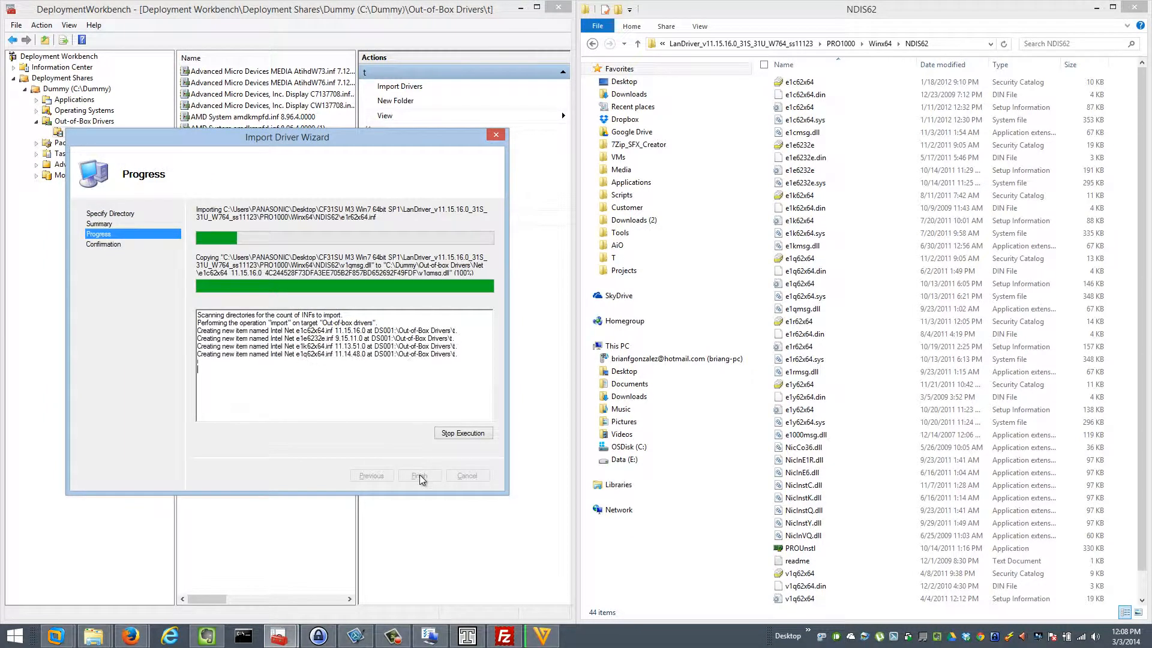
pyautogui.click(866, 243)
pyautogui.press('BackSpace')
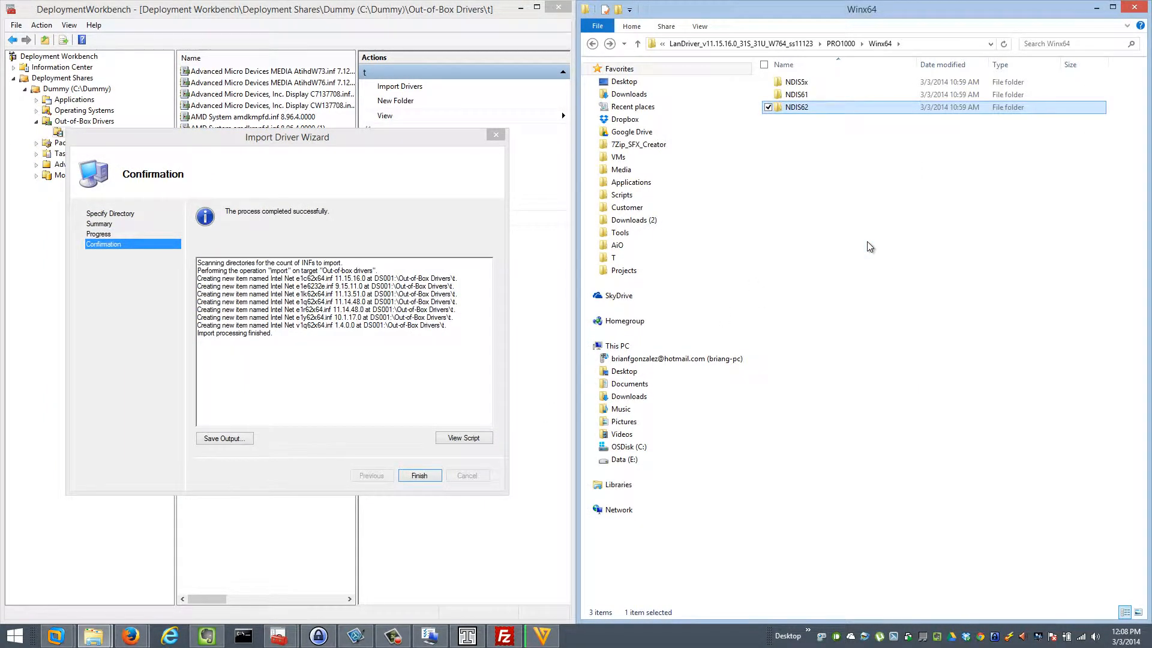
pyautogui.press('BackSpace')
pyautogui.press('BackSpace')
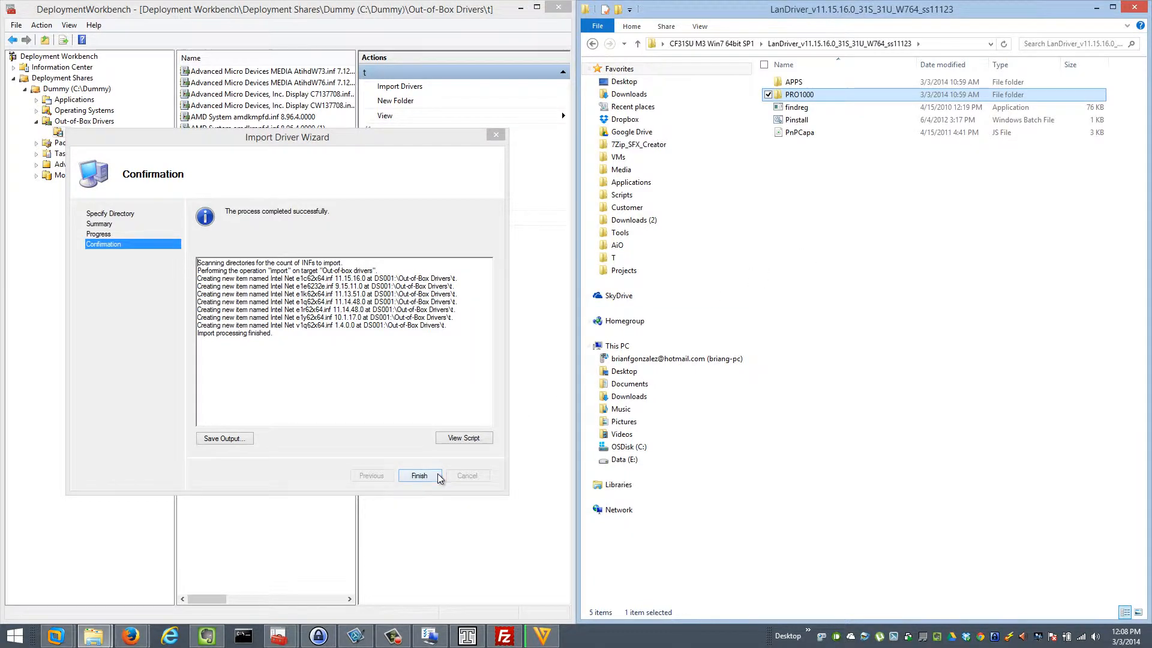
pyautogui.click(438, 477)
pyautogui.click(828, 348)
pyautogui.press('BackSpace')
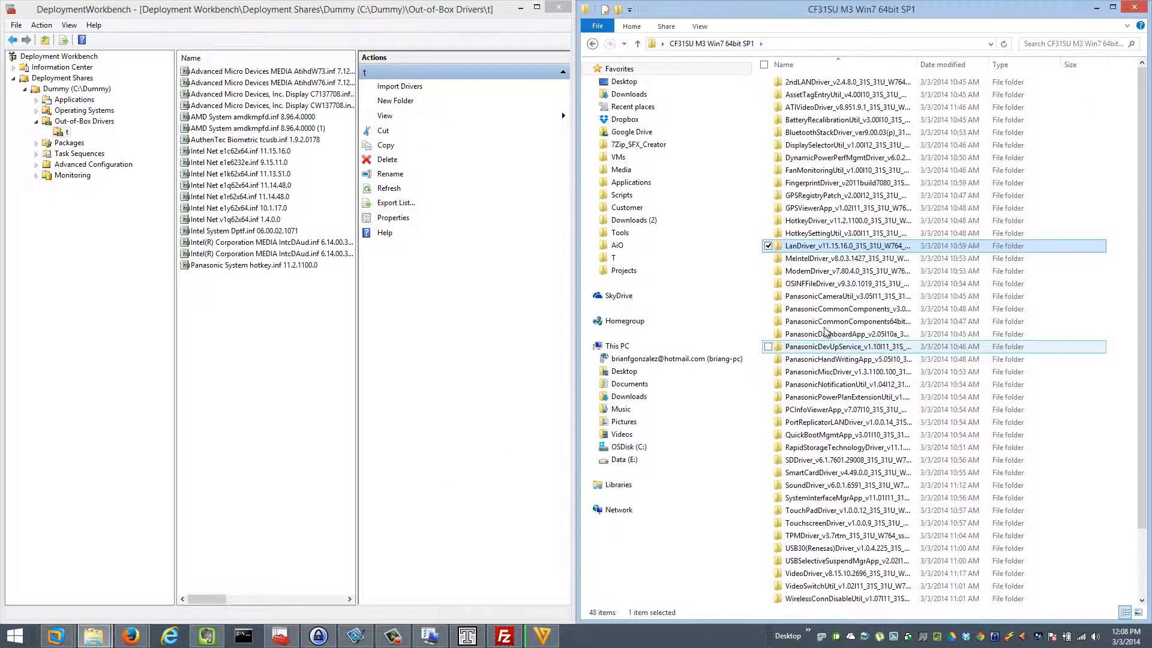
# Import the drivers from the MeIntelDriver_v8.0.3.1427_31S_31U_W764_ss11092 folder into the Out-of-Box Drivers folder t.
pyautogui.press('Down')
pyautogui.press('Return')
pyautogui.hotkey('alt', 'd')
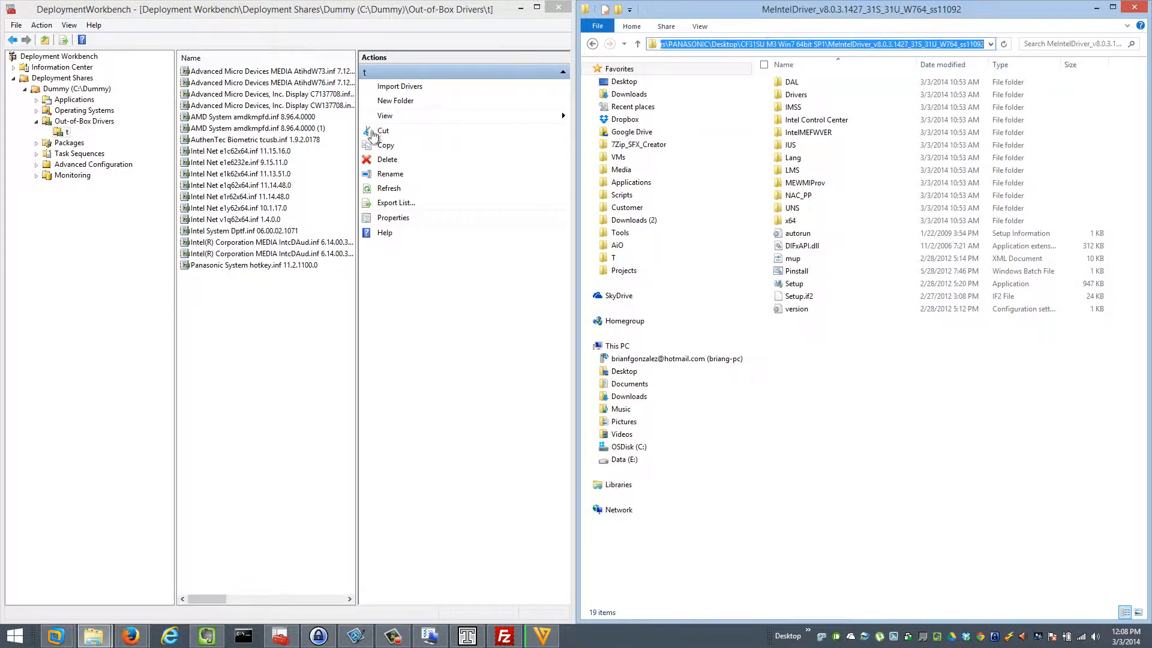
pyautogui.rightClick(58, 129)
pyautogui.click(85, 138)
pyautogui.hotkey('ctrl', 'v')
pyautogui.press('Return')
pyautogui.press('Return')
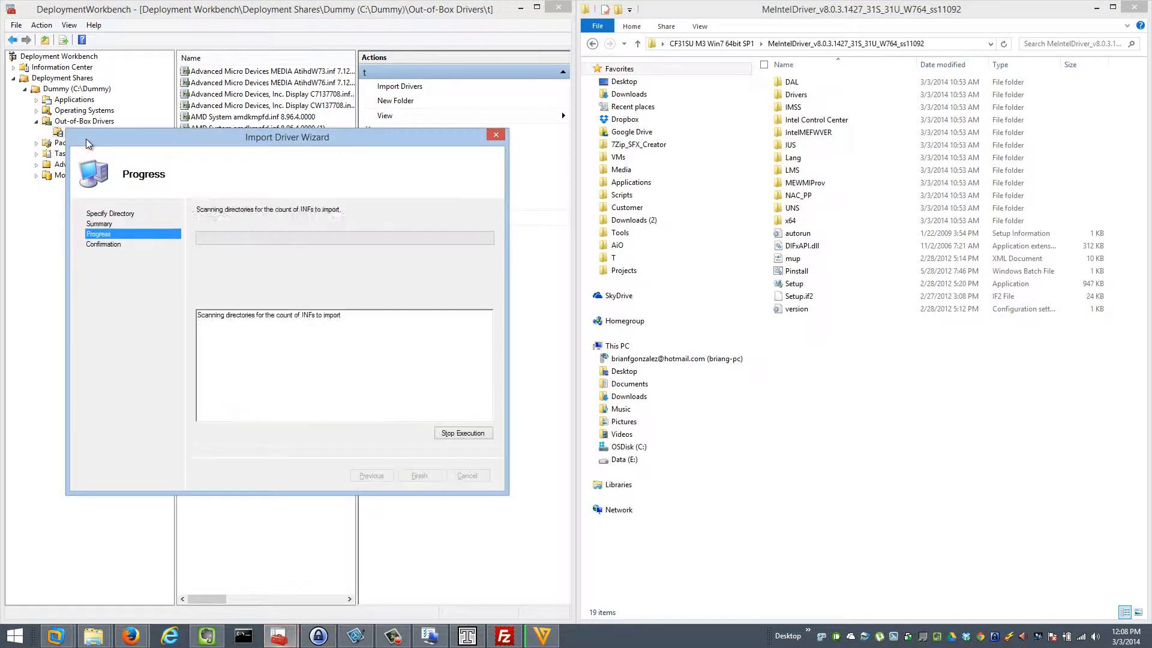
pyautogui.click(869, 368)
pyautogui.press('BackSpace')
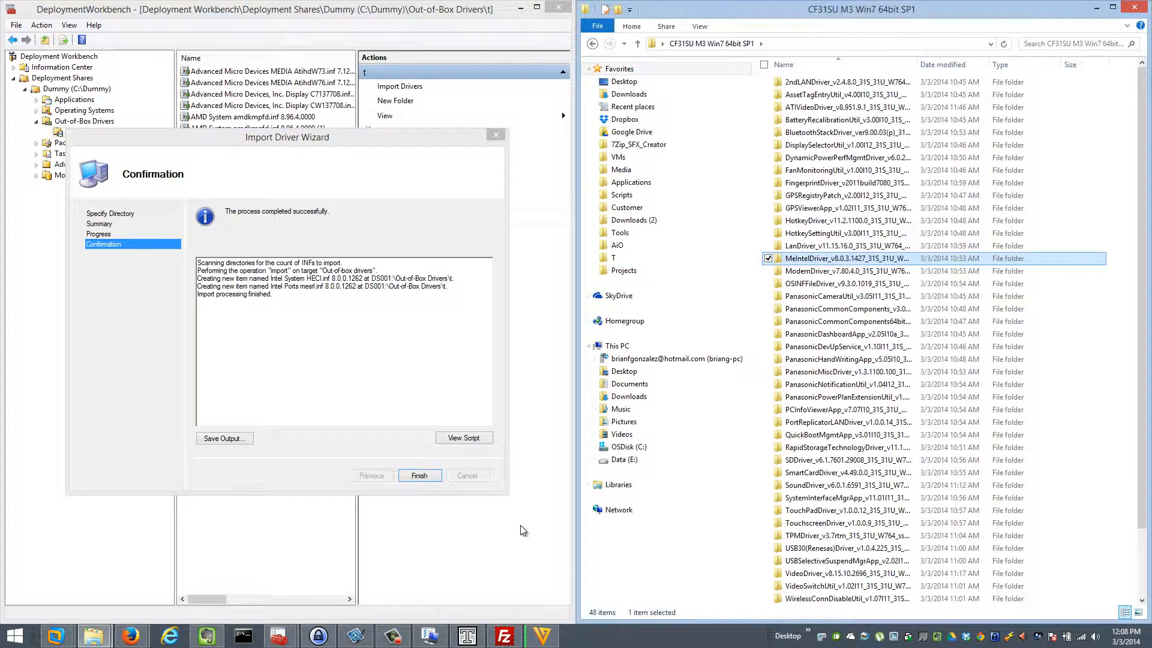
pyautogui.click(431, 478)
# Import the drivers from the ModemDriver_v7.80.4.0_31S_31U_W764_ss11126 folder into the Out-of-Box Drivers folder t.
pyautogui.doubleClick(841, 274)
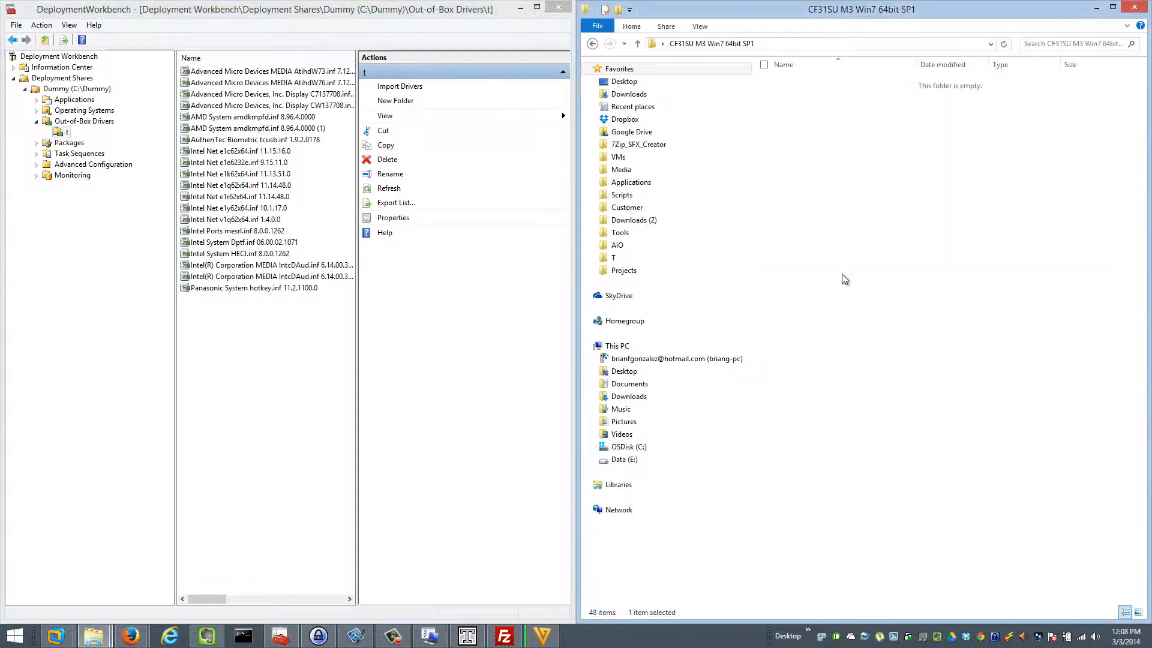
pyautogui.hotkey('alt', 'd')
pyautogui.hotkey('ctrl', 'c')
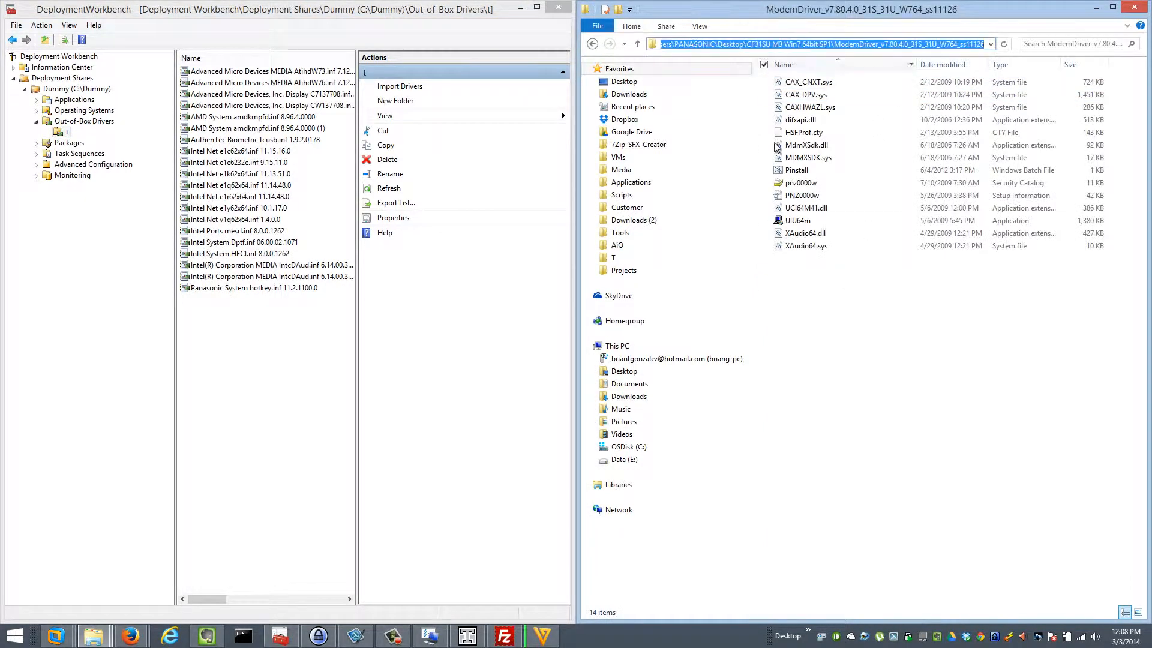
pyautogui.rightClick(62, 137)
pyautogui.click(74, 144)
pyautogui.hotkey('ctrl', 'v')
pyautogui.press('Return')
pyautogui.press('Return')
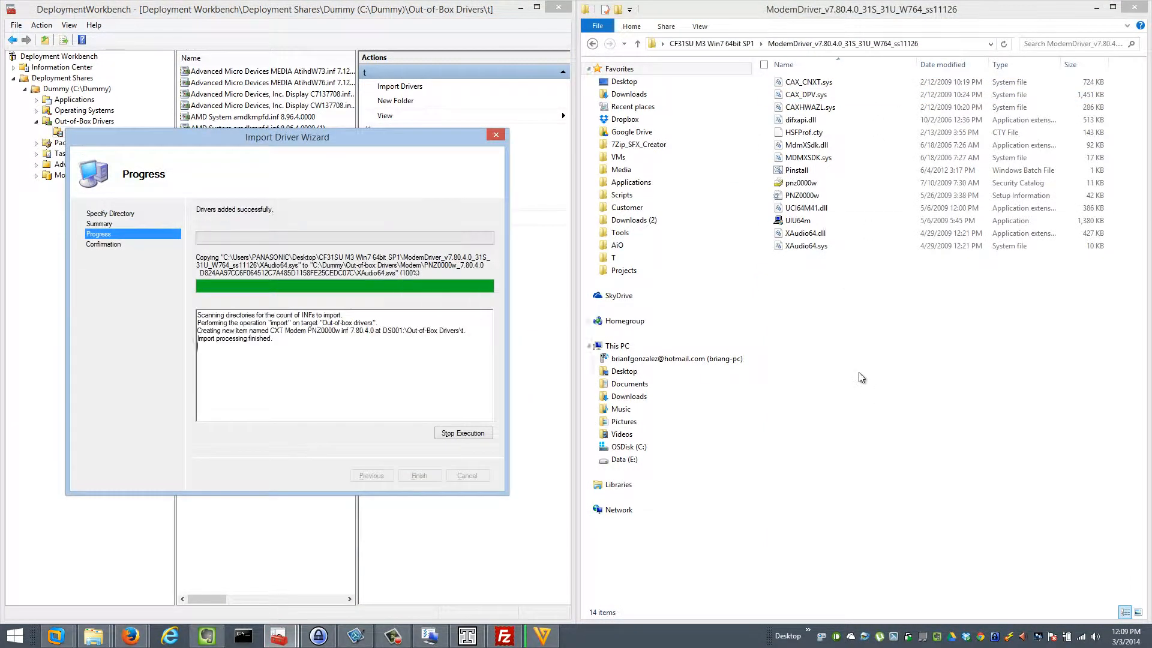
pyautogui.hotkey('alt', 'Up')
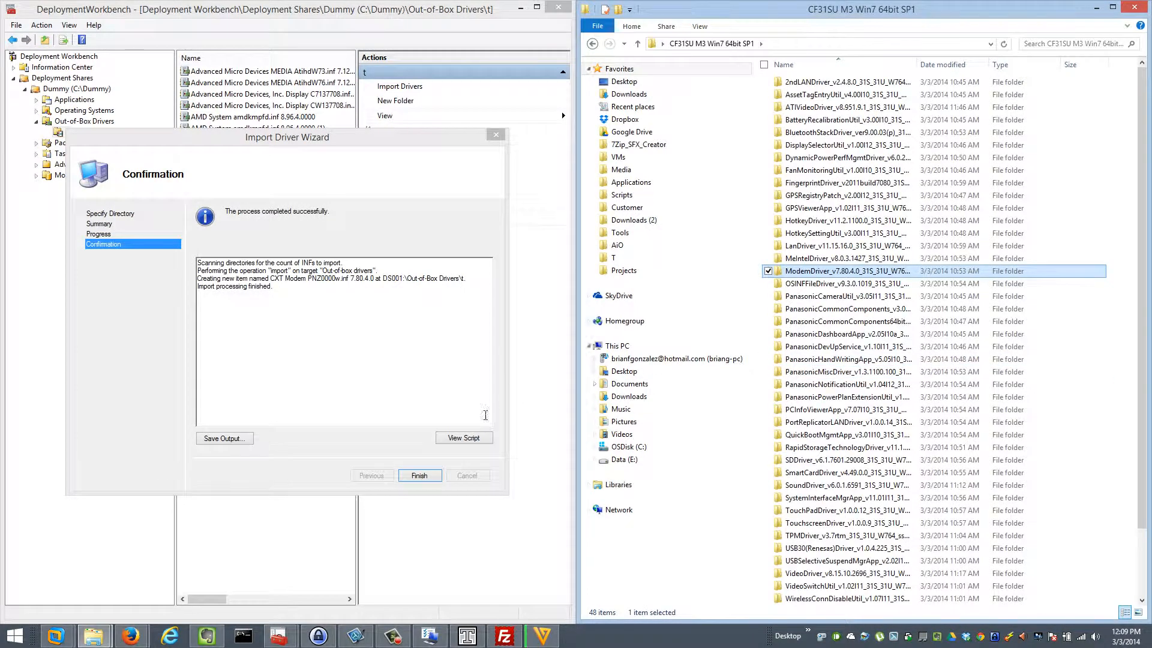
pyautogui.click(420, 475)
# Import the drivers from the OSINFFileDriver_v9.3.0.1019_31S_31U_W764_ss11122 folder into the Out-of-Box Drivers folder t.
pyautogui.doubleClick(822, 283)
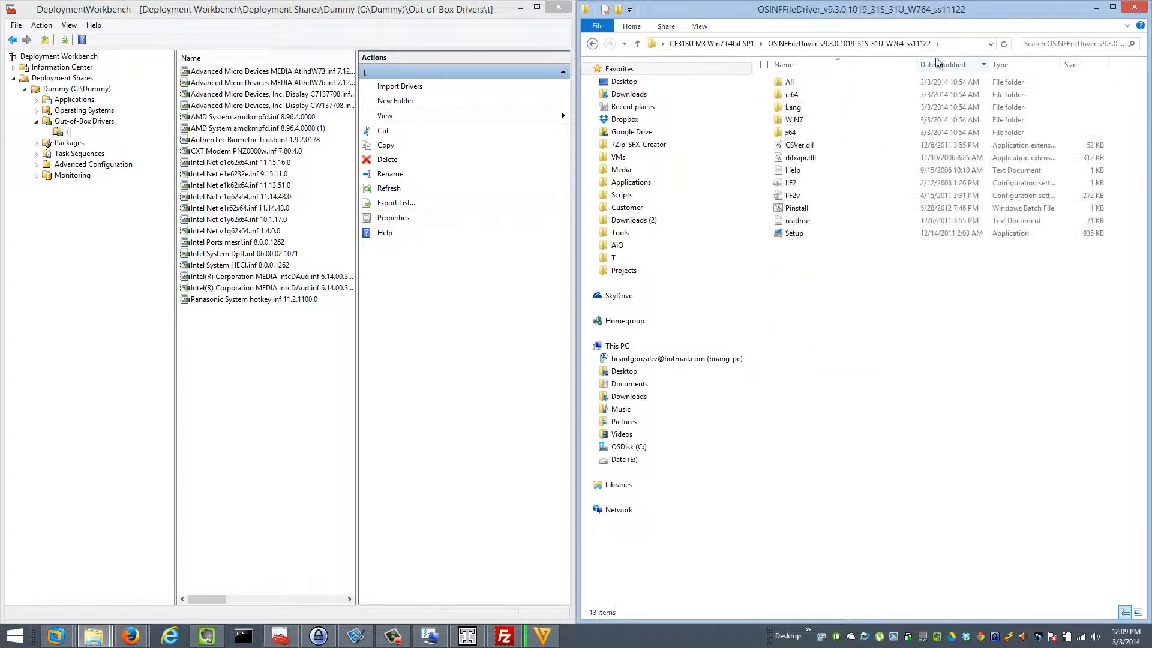
pyautogui.hotkey('alt', 'd')
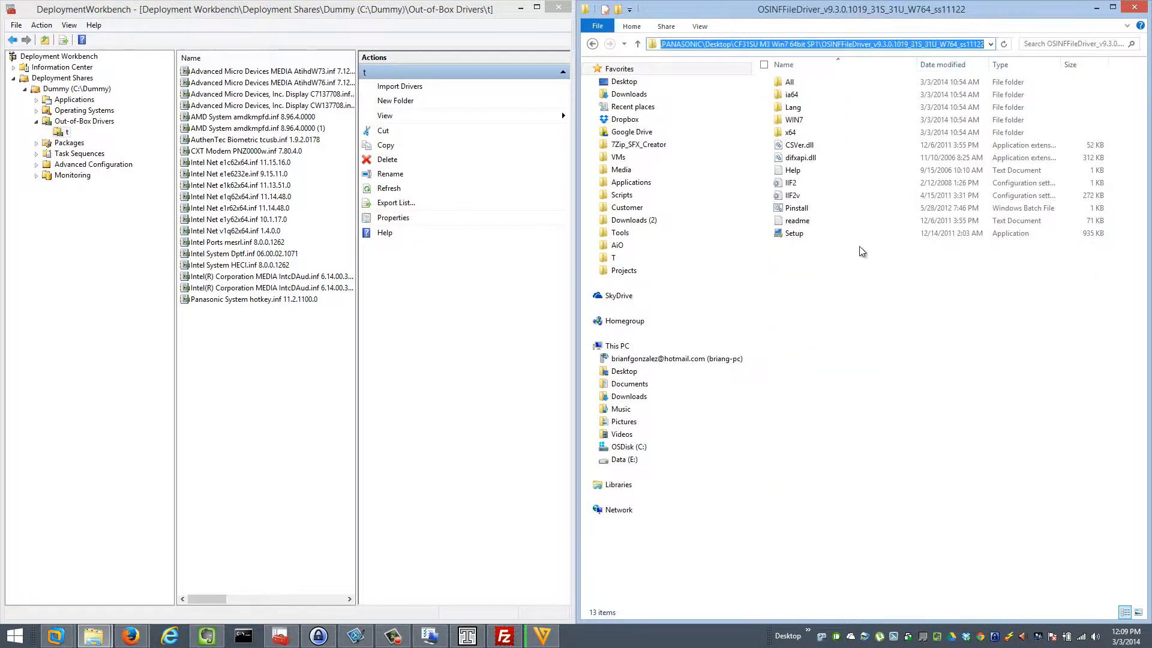
pyautogui.rightClick(69, 132)
pyautogui.click(84, 135)
pyautogui.write('C:\\Users\\PANASONIC\\Desktop\\CF31SU M3 Win7 64bit SP1\\OSINFFileDriver_v9.3.0.1019_31S_31U_W764_ss11122')
pyautogui.press('Return')
pyautogui.press('Return')
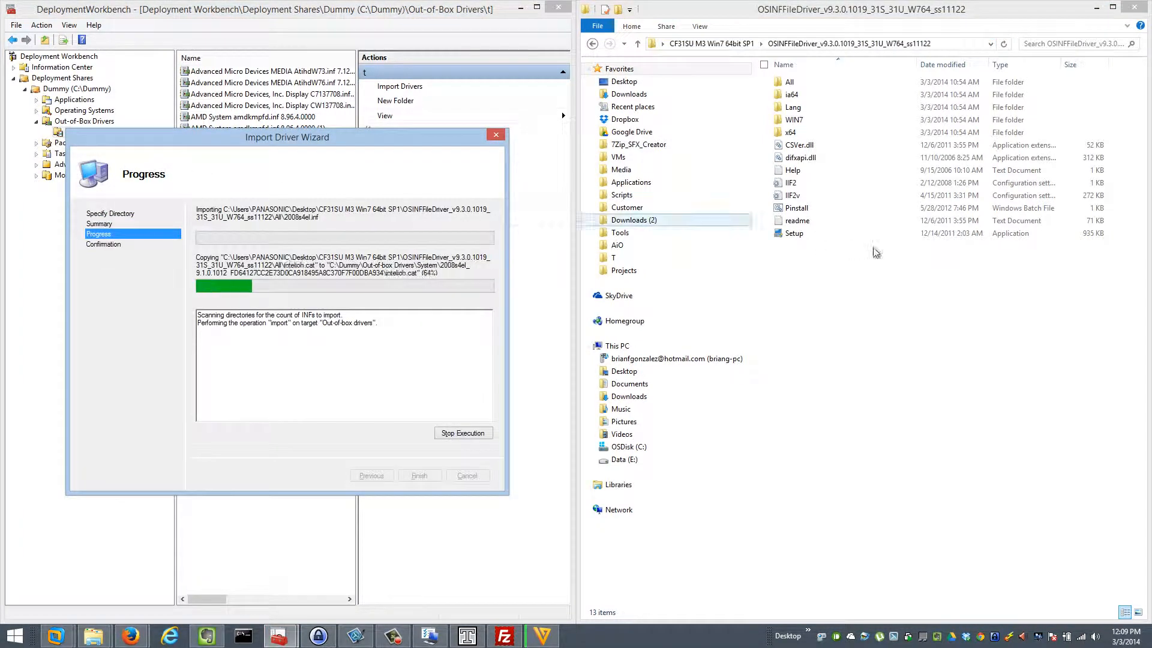
pyautogui.click(903, 291)
pyautogui.press('BackSpace')
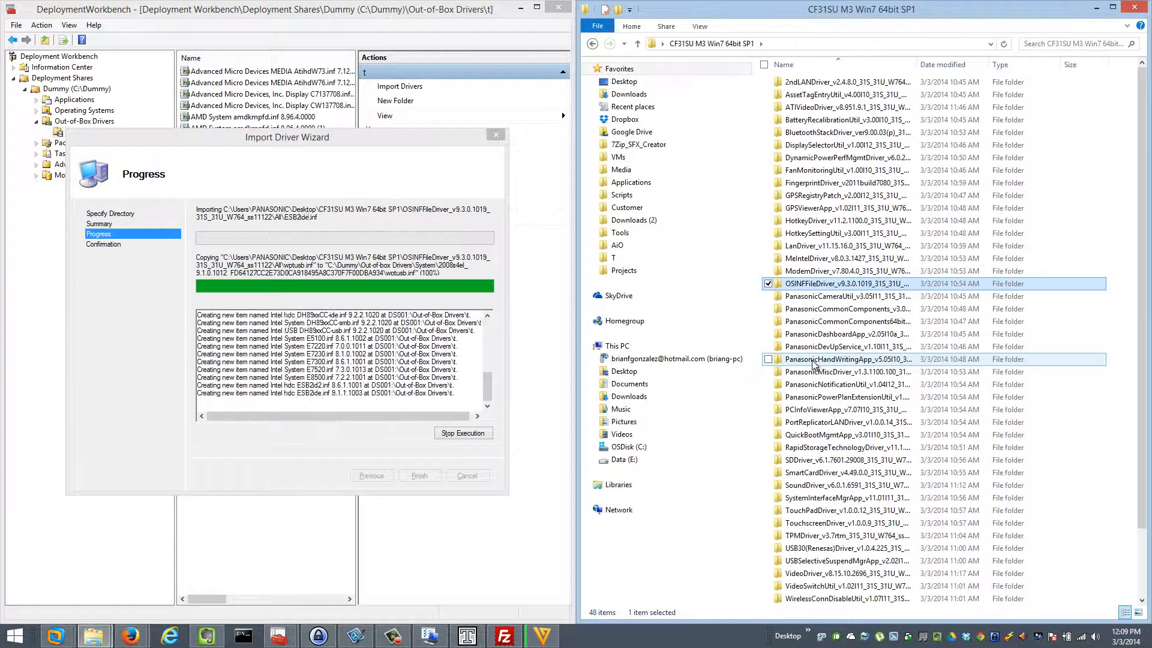
# Delete the PanasonicHandWritingApp folder from the CF31SU M3 Win7 64bit SP1 folder.
pyautogui.click(813, 360)
pyautogui.press('Delete')
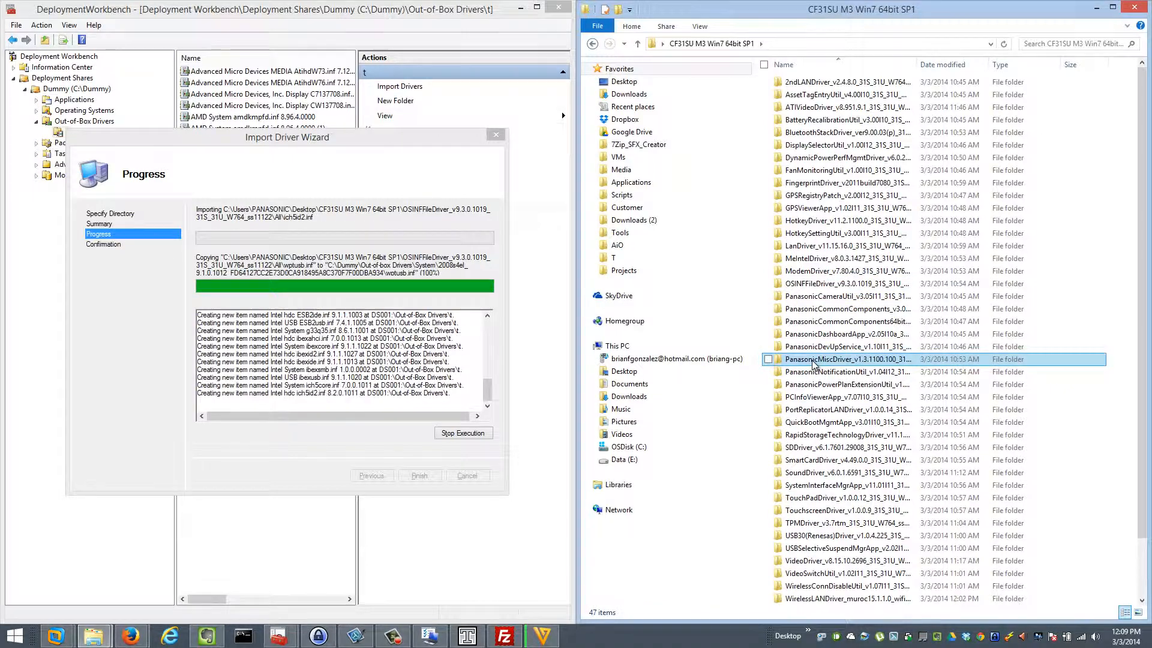
# Import the drivers from the PanasonicMiscDriver_v1.3.1100.100_31S_31U_W764_ss11079 folder into the Out-of-Box Drivers folder t.
pyautogui.doubleClick(813, 360)
pyautogui.click(982, 49)
pyautogui.hotkey('ctrl', 'c')
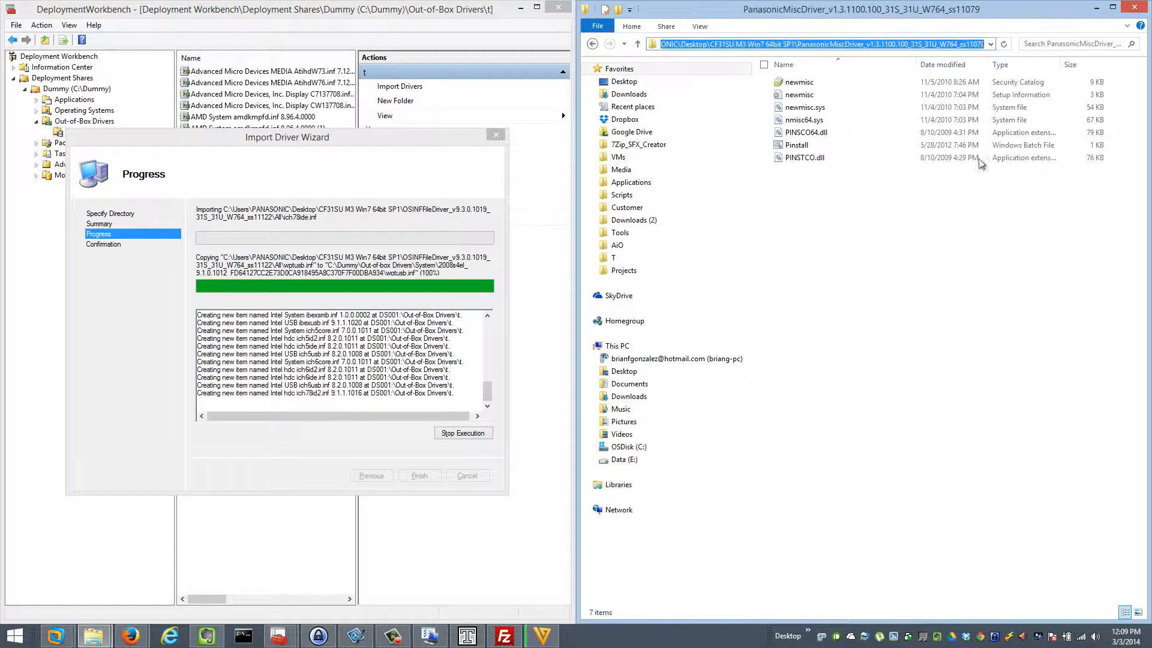
pyautogui.click(596, 46)
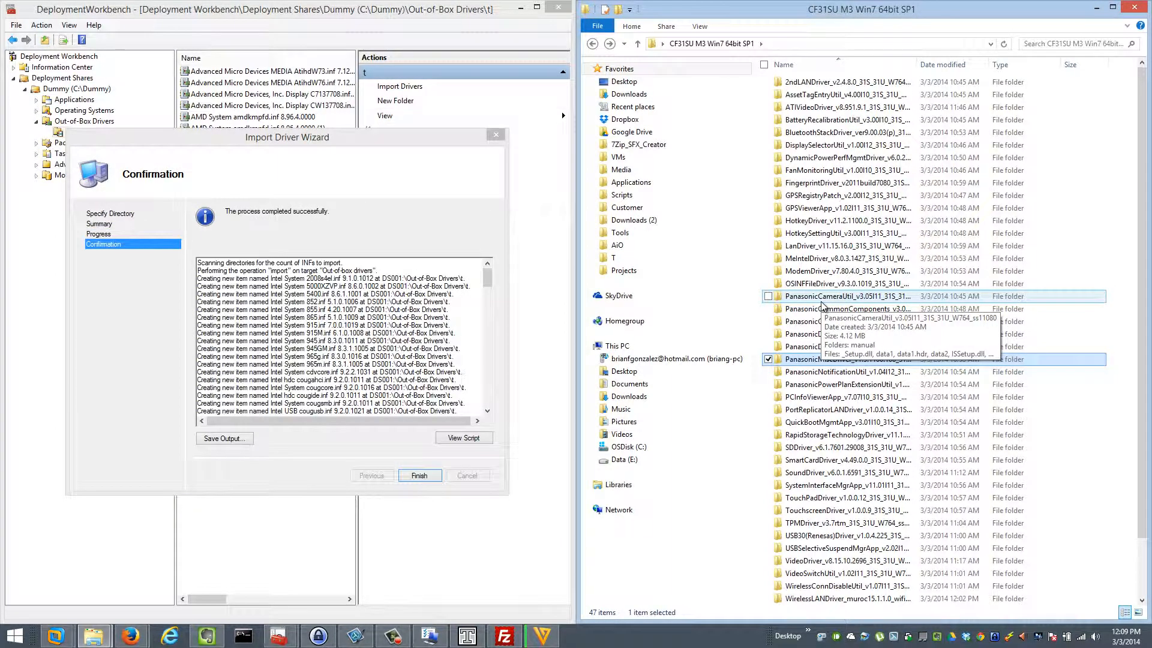
pyautogui.click(420, 475)
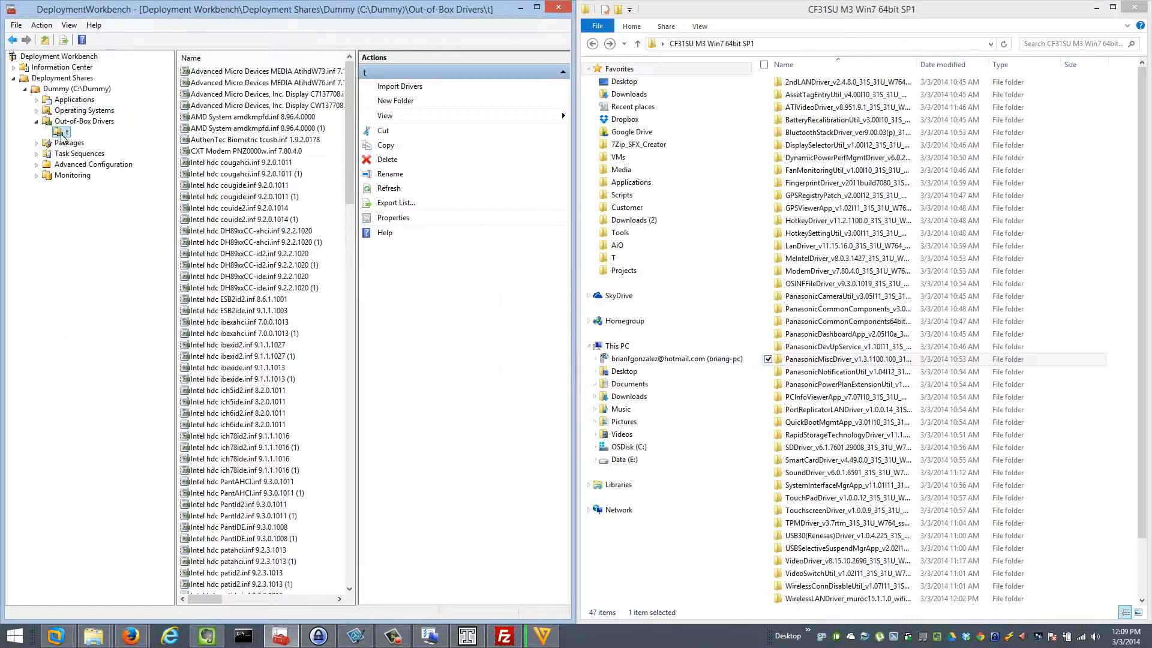
pyautogui.rightClick(64, 132)
pyautogui.click(76, 140)
pyautogui.hotkey('ctrl', 'v')
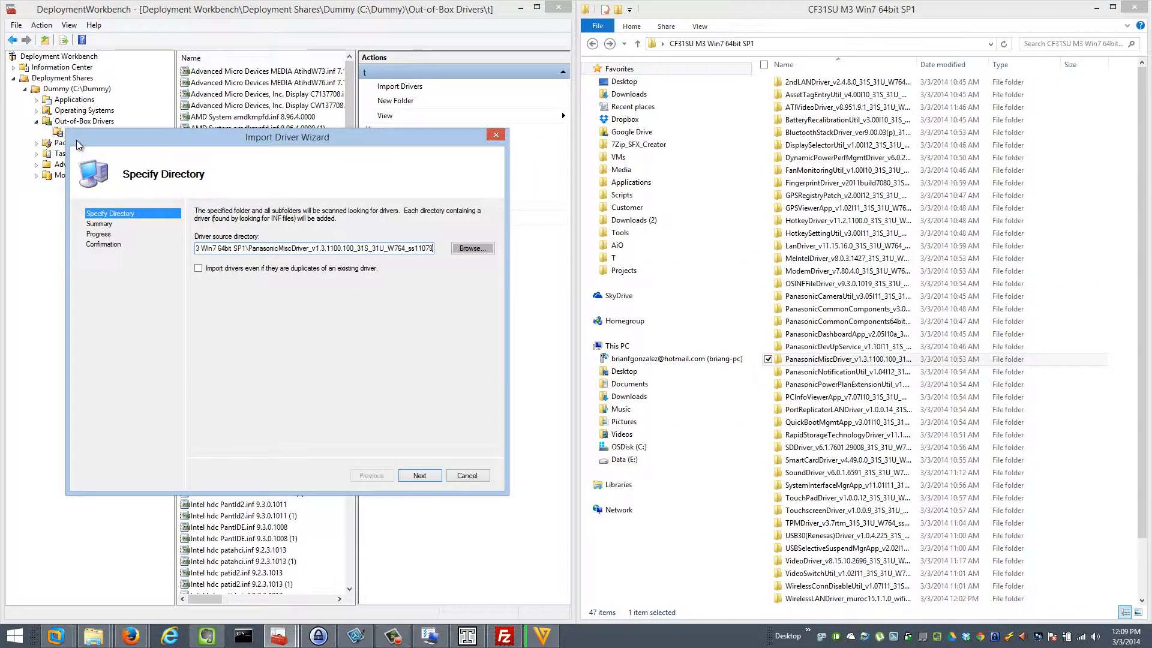
pyautogui.press('Return')
pyautogui.press('Return')
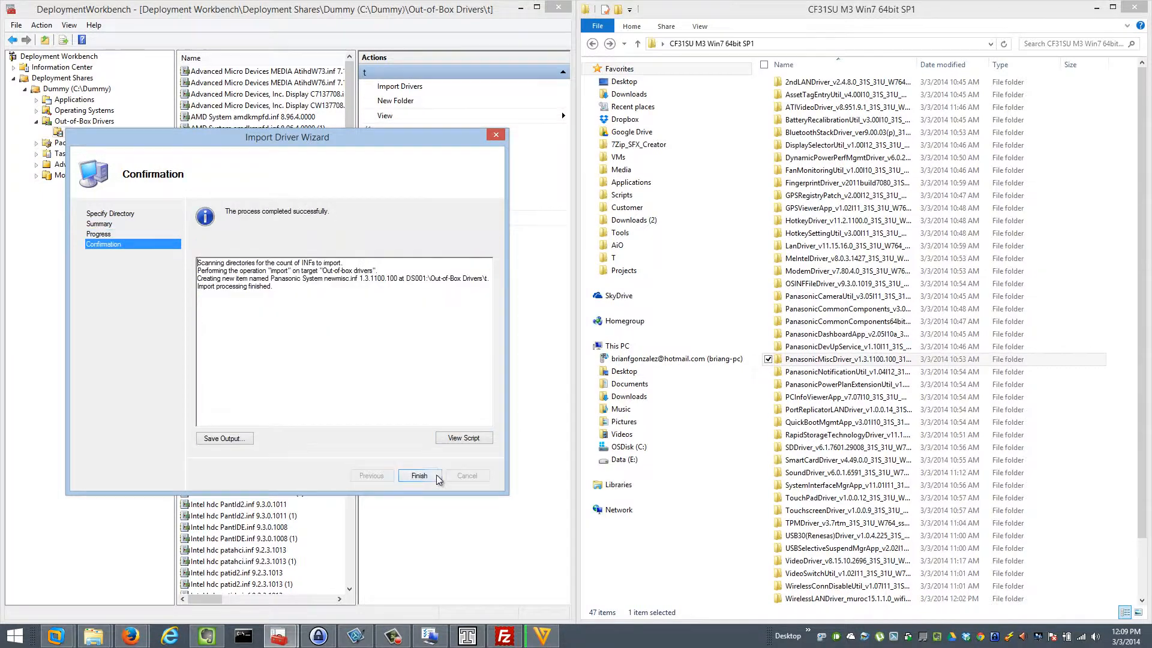
# Close the driver import wizard and check the contents of the RapidStorageTechnologyDriver folder.
pyautogui.click(436, 473)
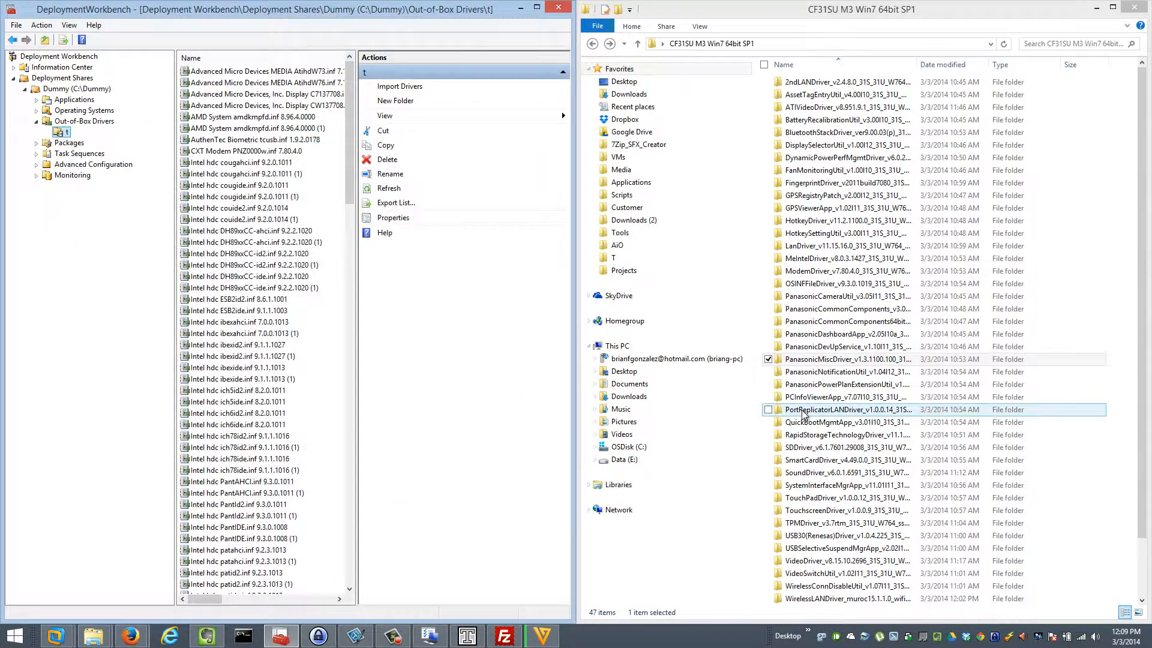
pyautogui.click(846, 396)
pyautogui.click(846, 410)
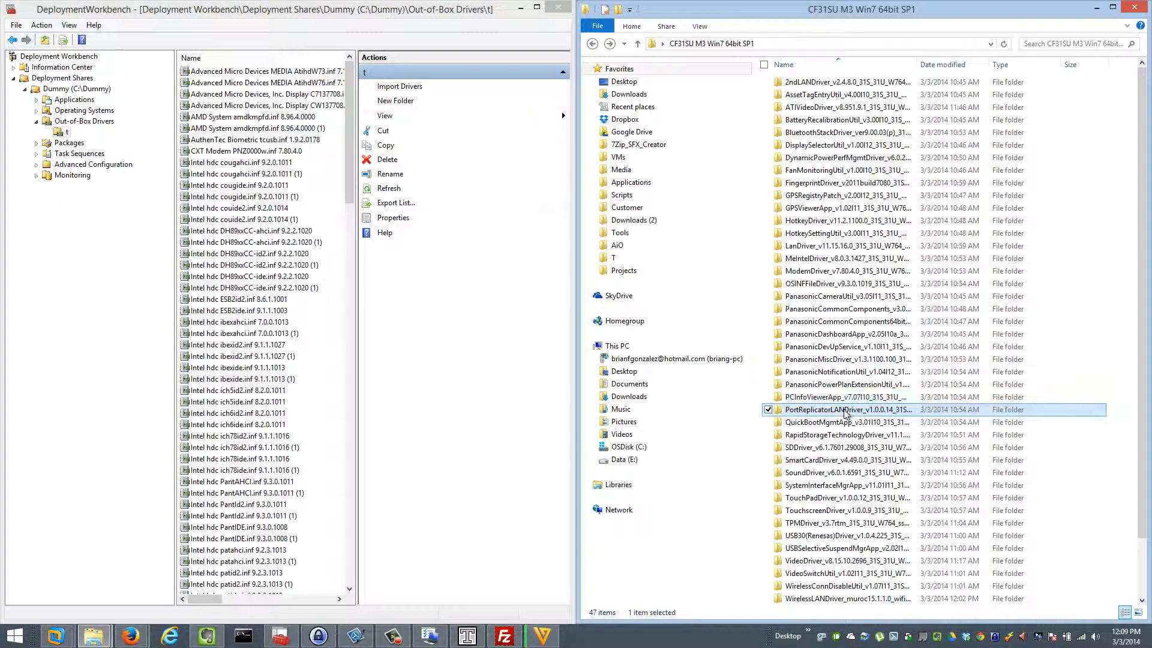
pyautogui.click(842, 422)
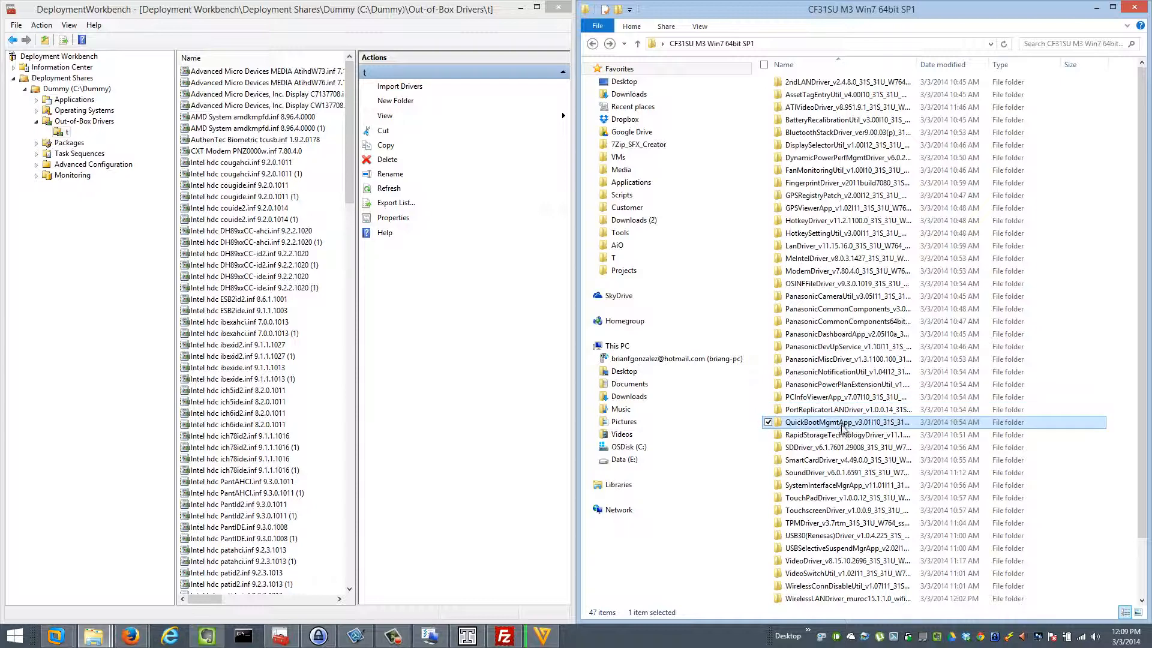
pyautogui.click(839, 436)
pyautogui.doubleClick(840, 439)
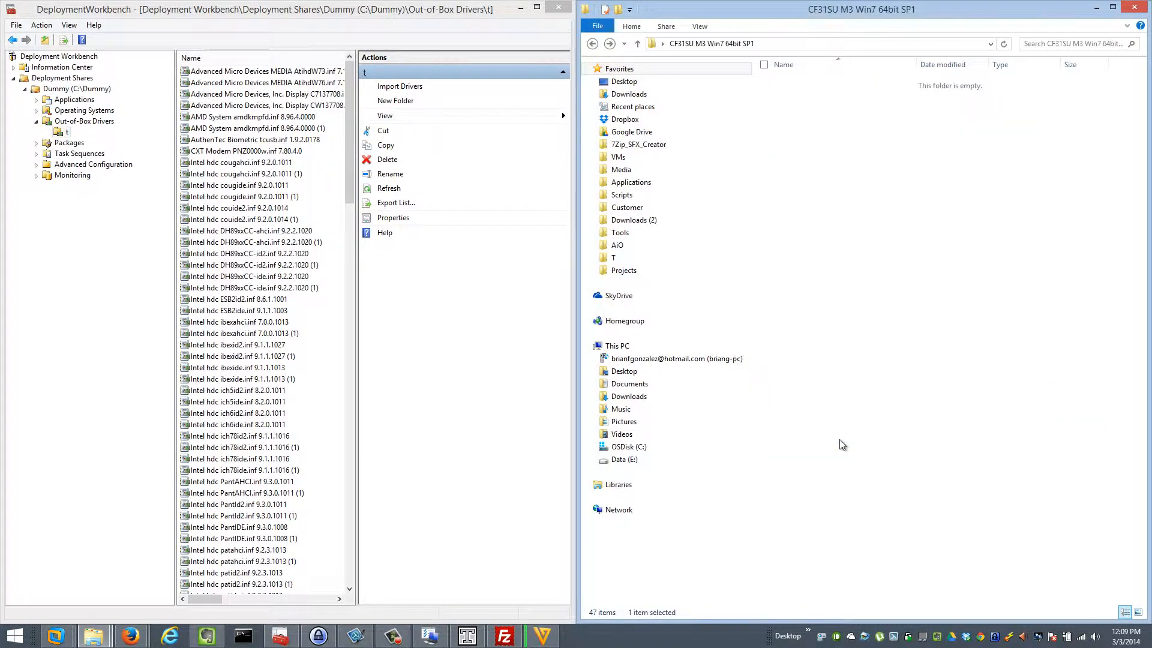
pyautogui.click(592, 44)
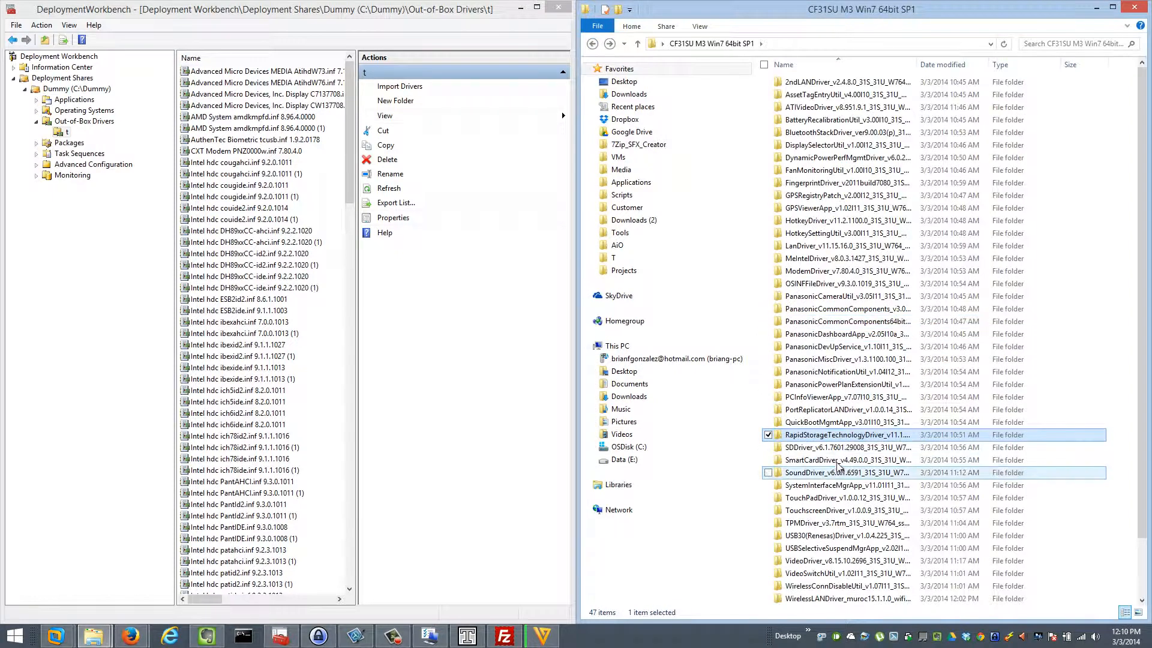
# Import the drivers from the DriverBin_64bit subfolder of SDDriver_v6.1.7601.29008_31S_31U_W764_ss11130 into the Out-of-Box Drivers folder t.
pyautogui.doubleClick(839, 446)
pyautogui.doubleClick(823, 108)
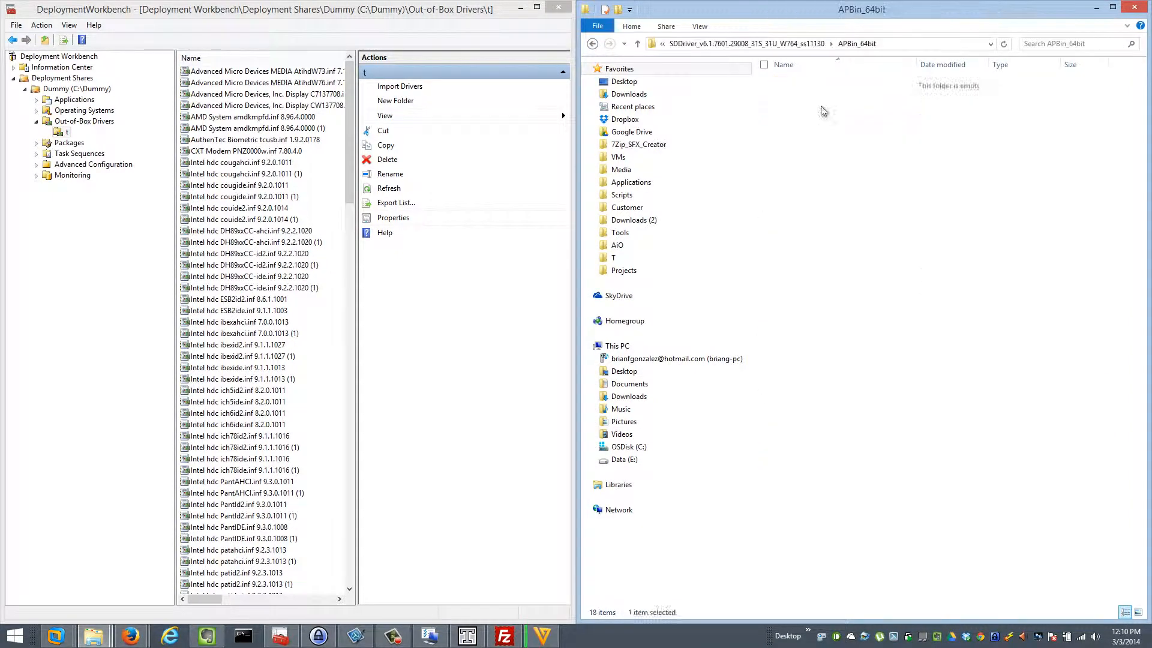
pyautogui.click(592, 43)
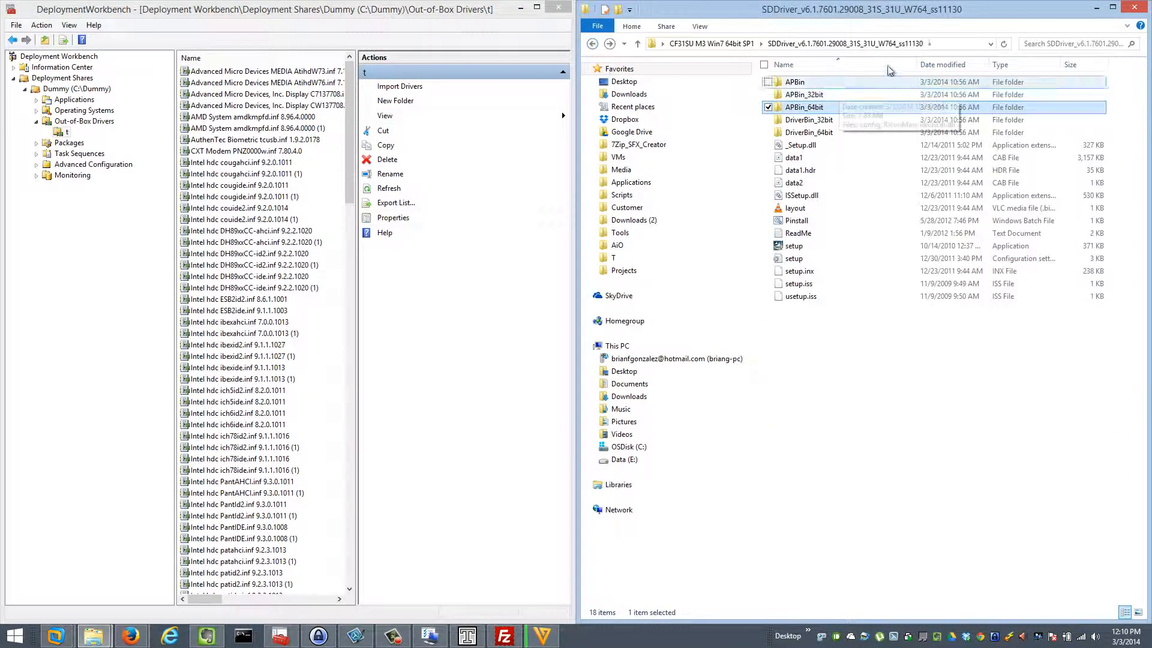
pyautogui.doubleClick(836, 133)
pyautogui.click(924, 43)
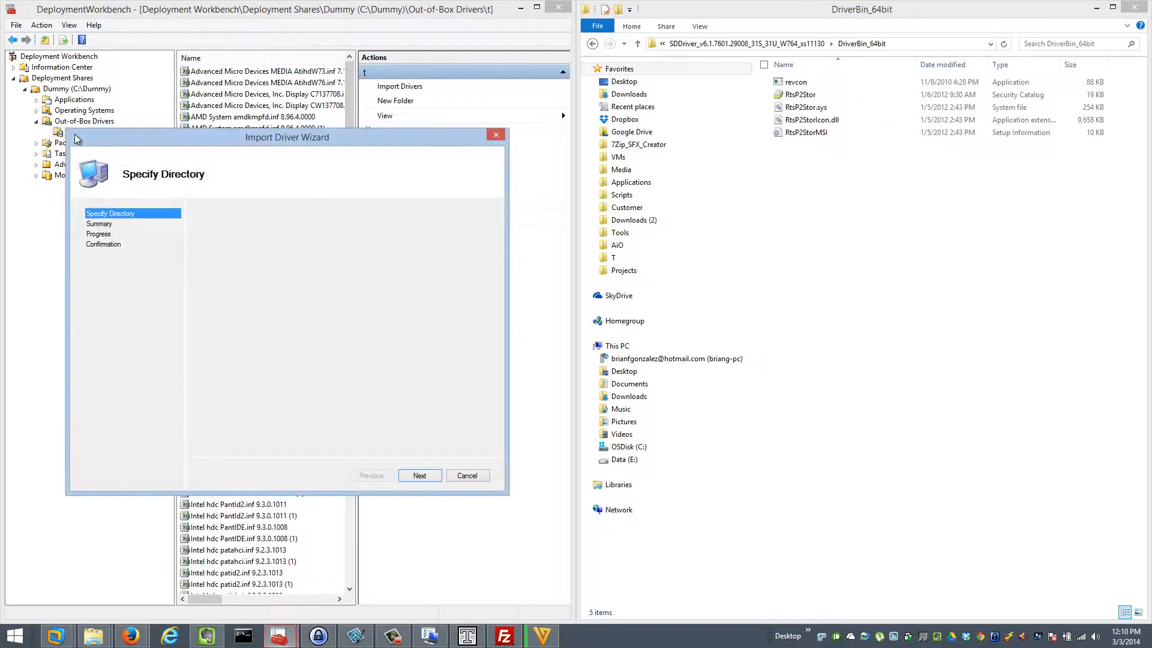
pyautogui.hotkey('ctrl', 'v')
pyautogui.press('Return')
pyautogui.press('Return')
pyautogui.click(599, 45)
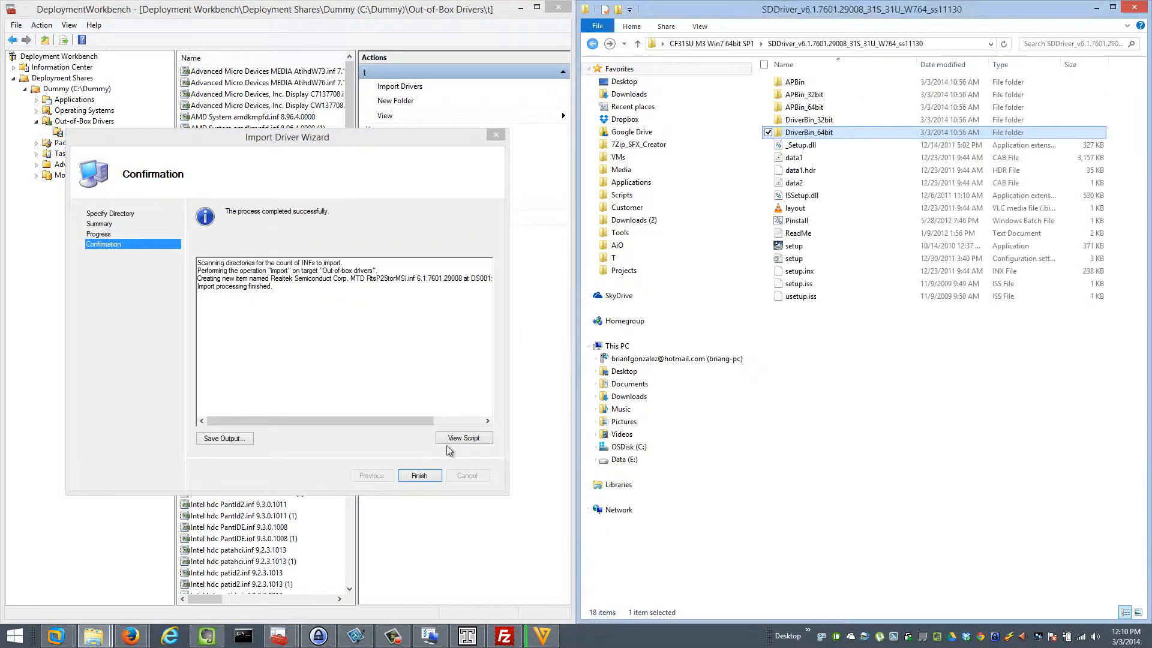
pyautogui.click(419, 475)
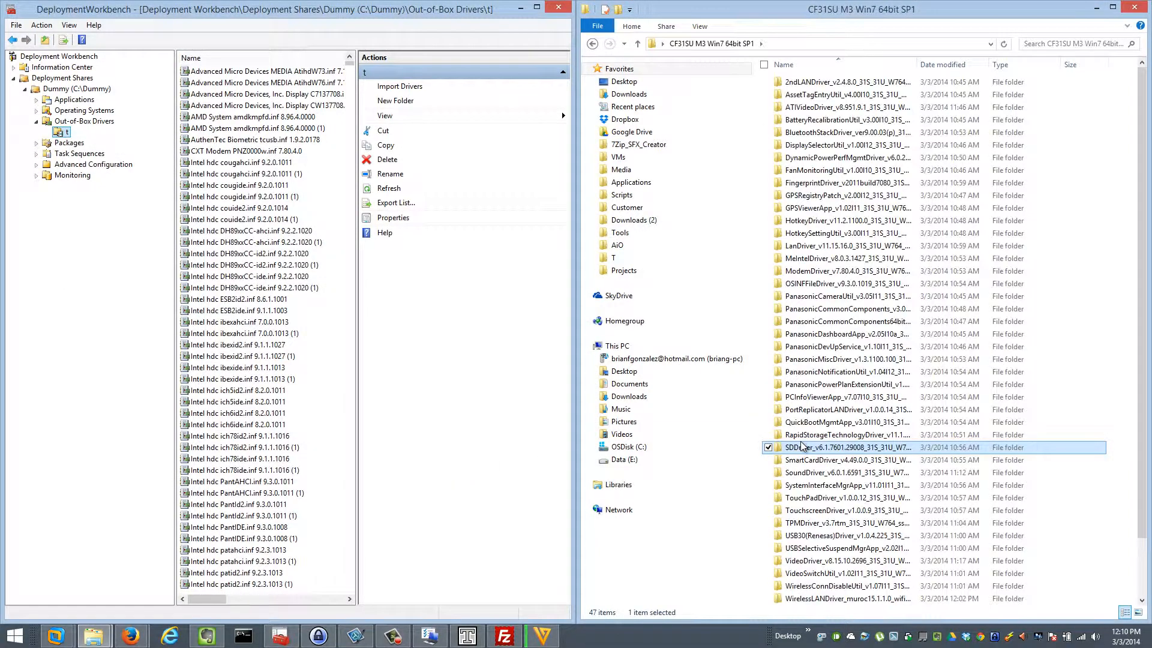
# Check the SmartCardDriver folder's contents and import the drivers from SoundDriver_v6.0.1.6591_31S_31U_W764_ss11113 into the Out-of-Box Drivers folder t.
pyautogui.doubleClick(819, 470)
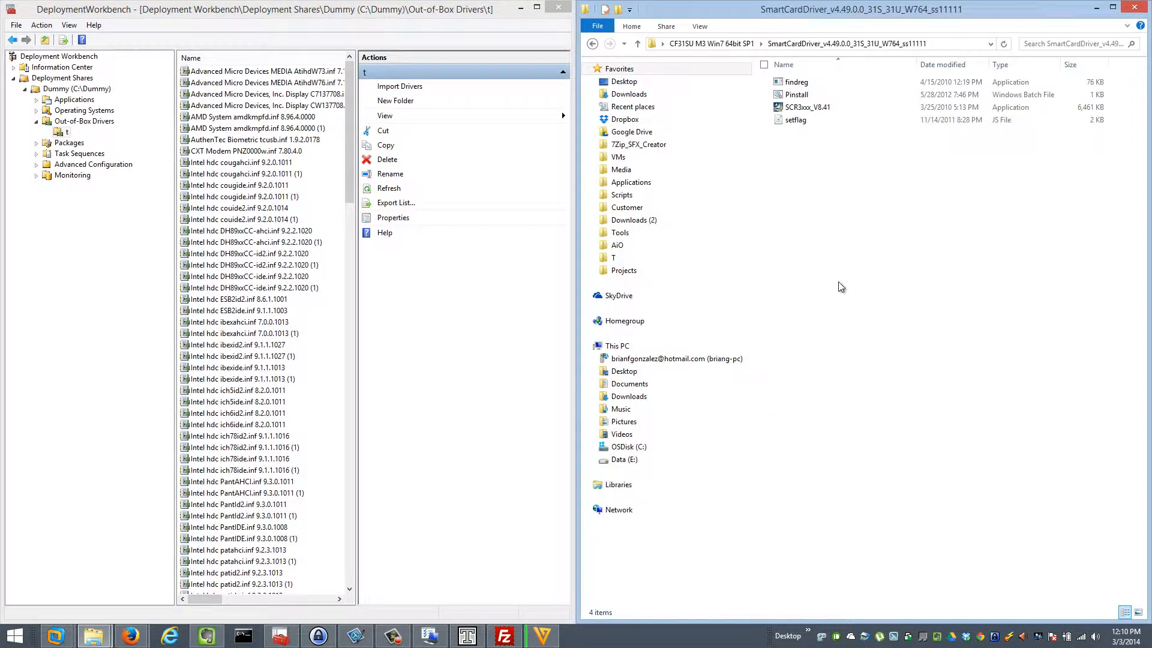
pyautogui.press('BackSpace')
pyautogui.doubleClick(843, 475)
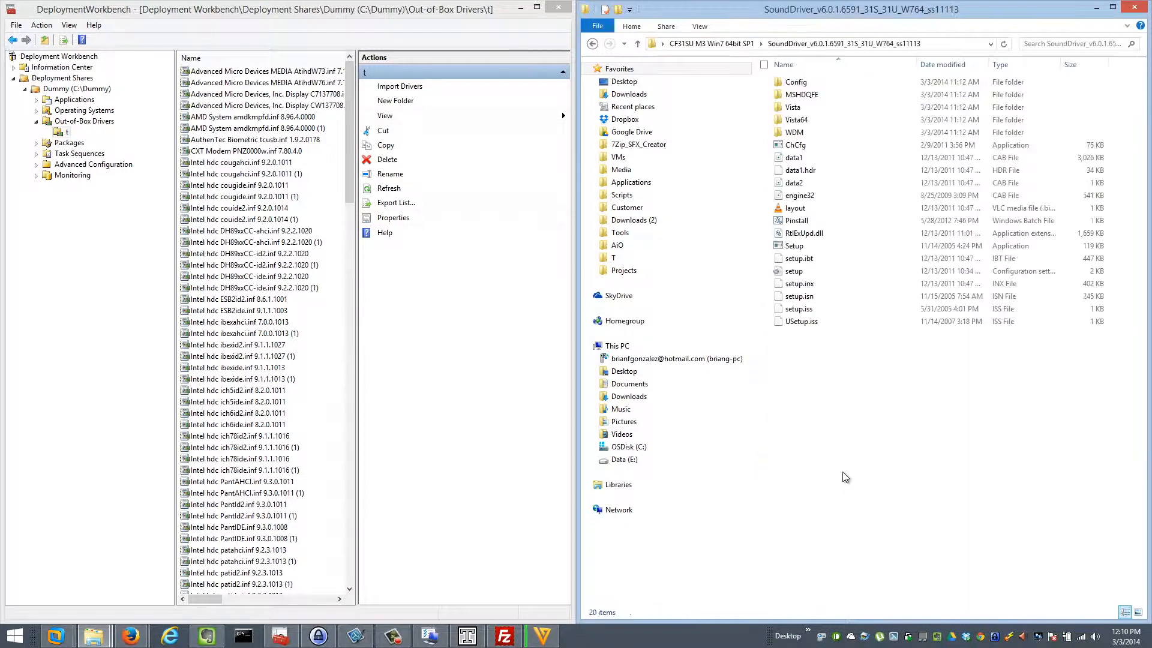
pyautogui.click(945, 40)
pyautogui.hotkey('ctrl', 'c')
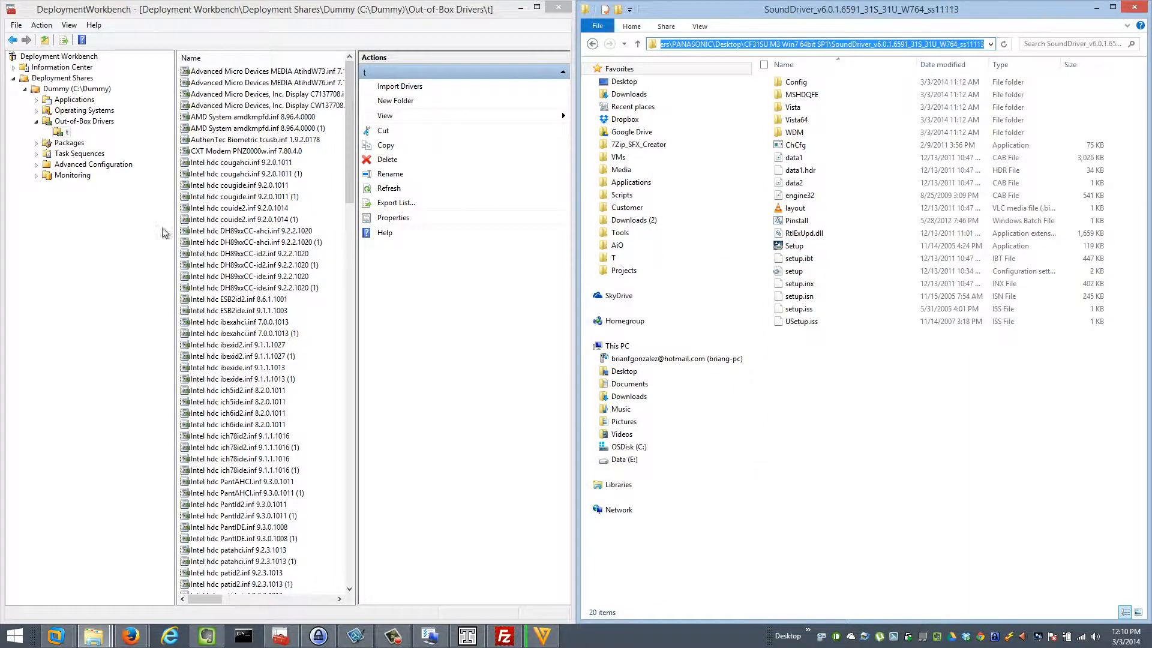
pyautogui.rightClick(66, 133)
pyautogui.click(72, 136)
pyautogui.hotkey('ctrl', 'v')
pyautogui.press('Return')
pyautogui.press('Return')
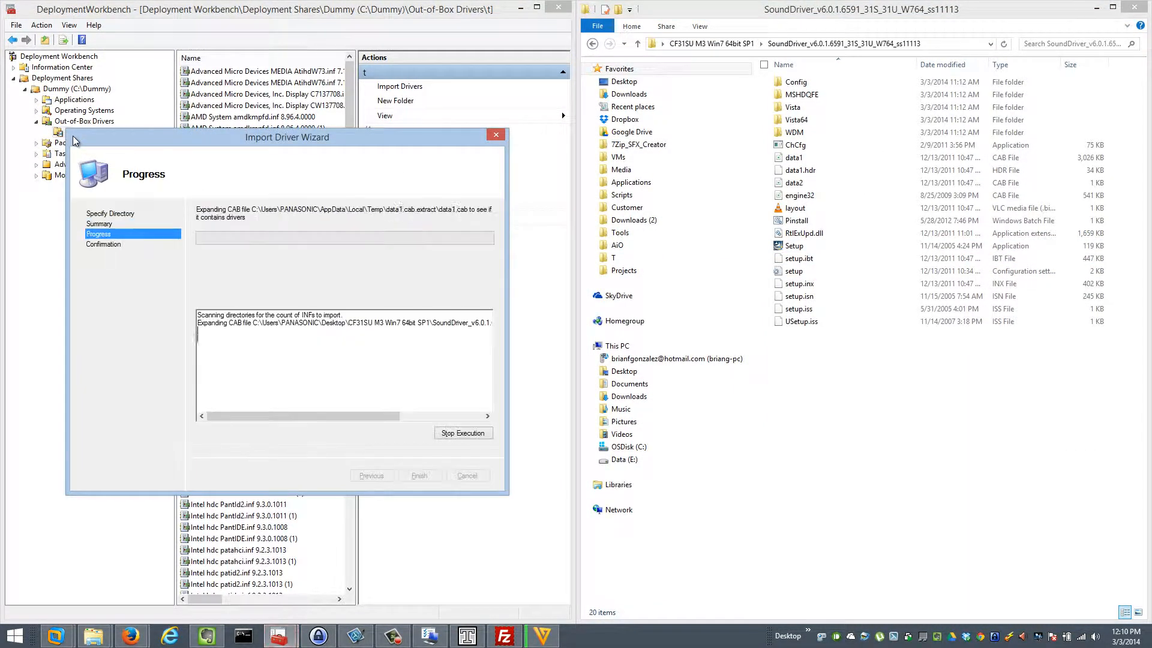
pyautogui.click(873, 396)
pyautogui.press('BackSpace')
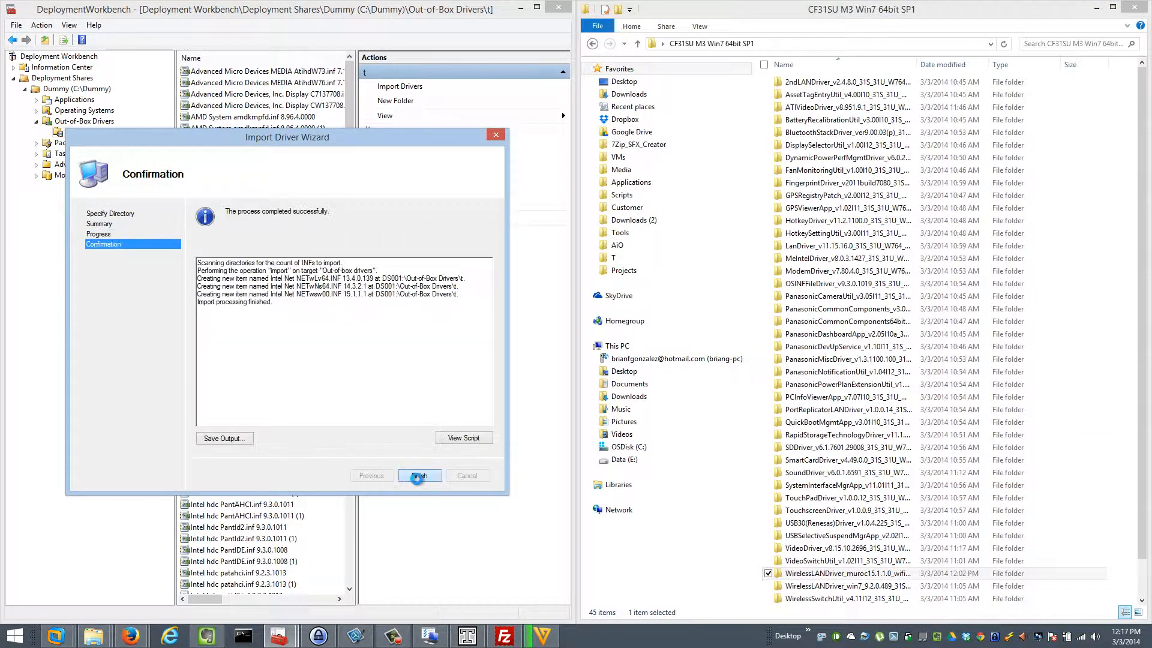
# Import the drivers from the WirelessLANDriver_win7_9.2.0.489_31S_31U_W764_ss11087 folder into the Out-of-Box Drivers folder t.
pyautogui.click(419, 476)
pyautogui.doubleClick(863, 585)
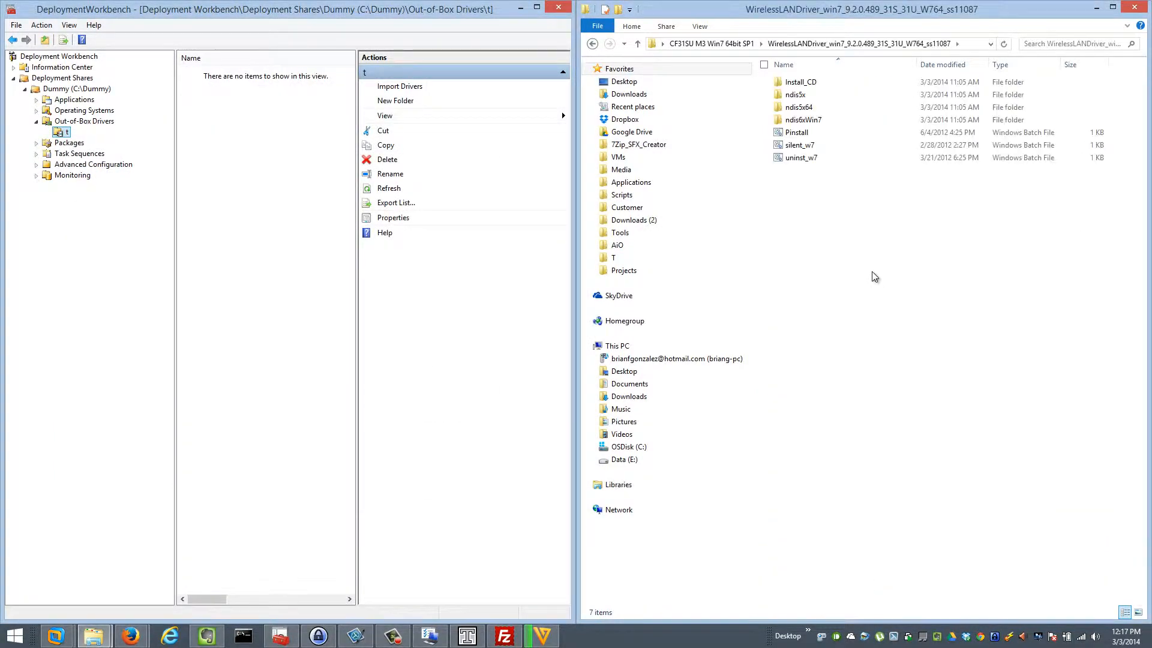
pyautogui.moveTo(350, 115); pyautogui.dragTo(365, 93)
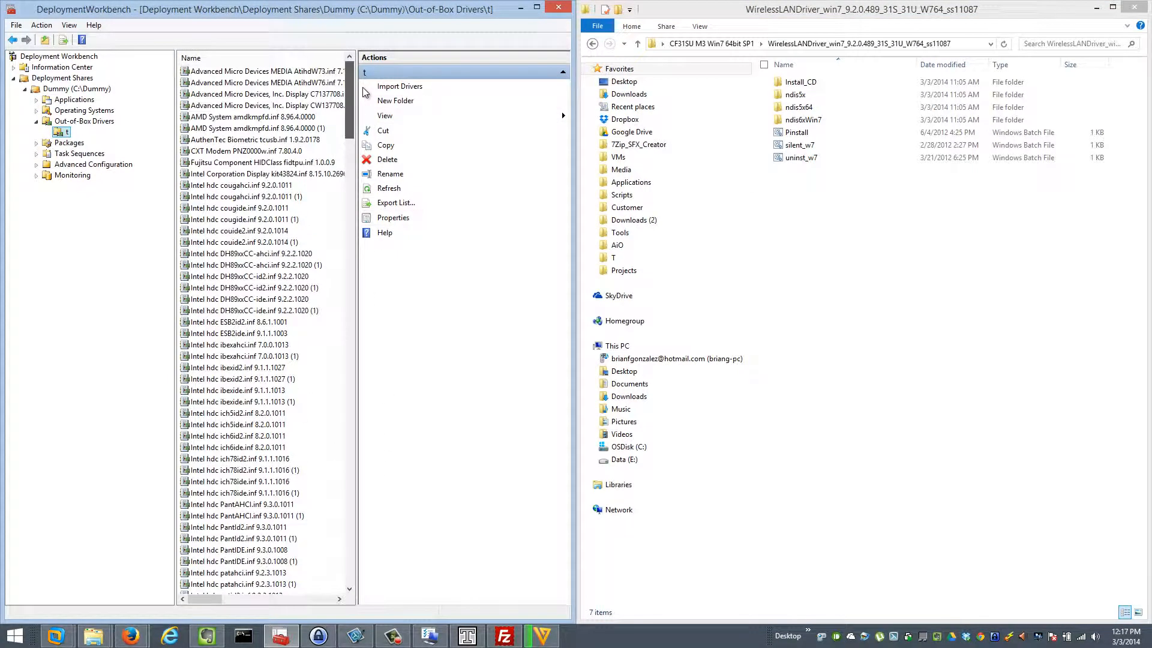
pyautogui.rightClick(69, 133)
pyautogui.click(96, 139)
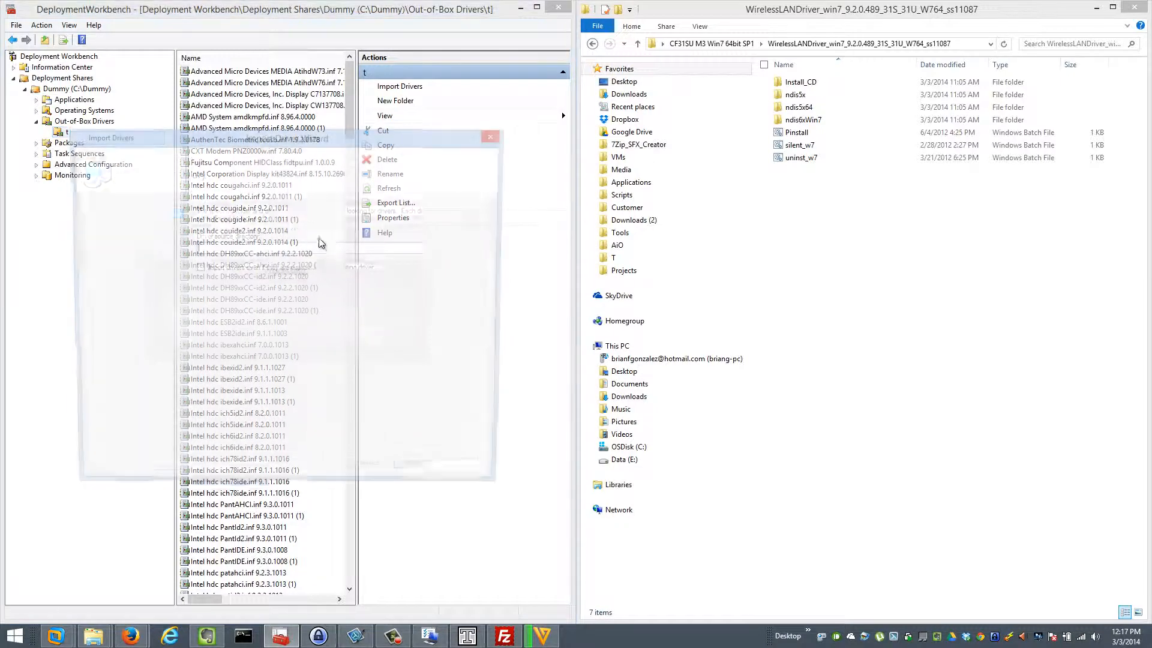
pyautogui.click(420, 475)
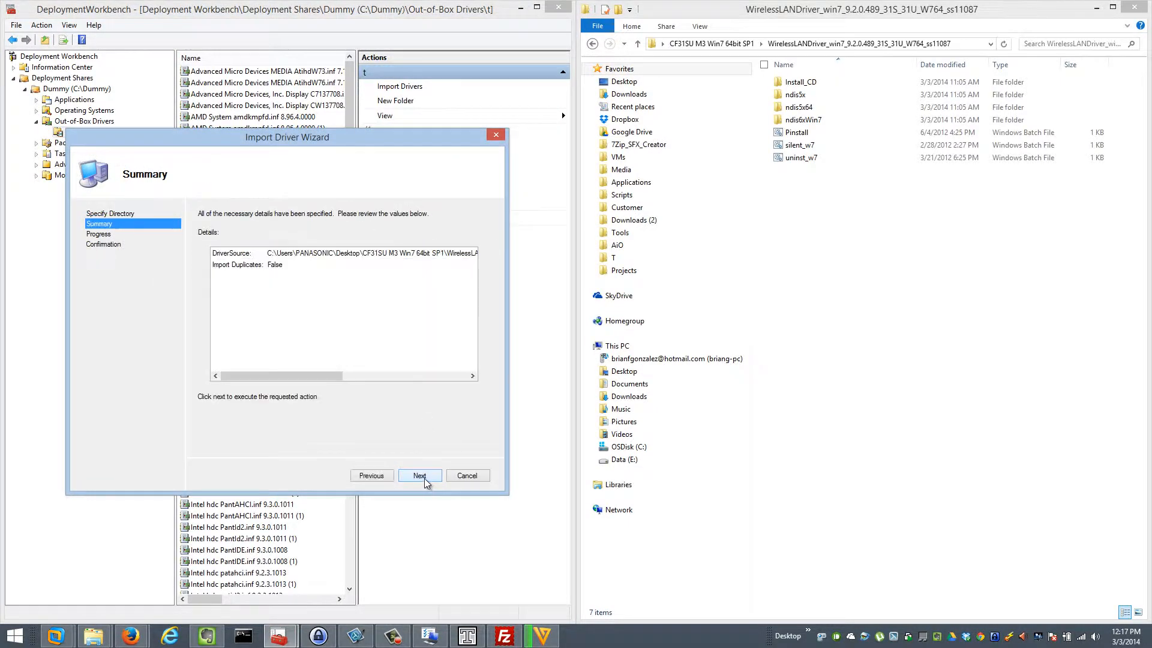
pyautogui.click(420, 475)
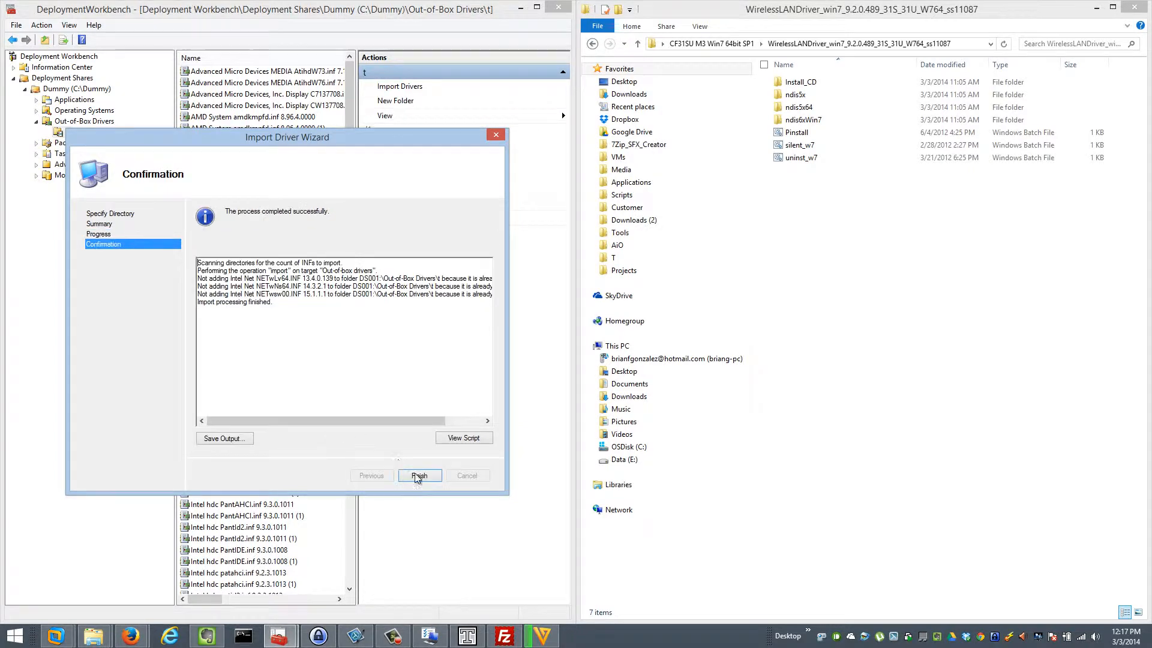
pyautogui.click(418, 478)
# Review the remaining WirelessSwitchUtil, WirelessWANAntennaSwitchUtil and WirelessWANManagerUtil folders in the CF31SU M3 Win7 64bit SP1 folder.
pyautogui.hotkey('alt', 'Left')
pyautogui.click(888, 598)
pyautogui.scroll(-1, 885, 596)
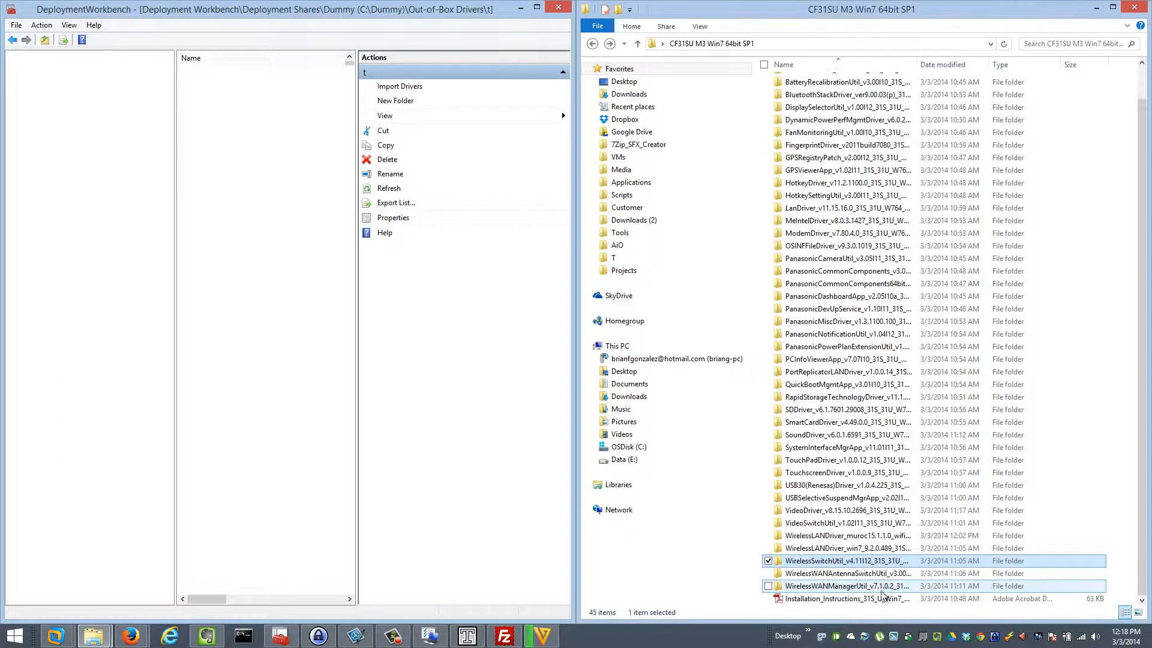
pyautogui.press('Down')
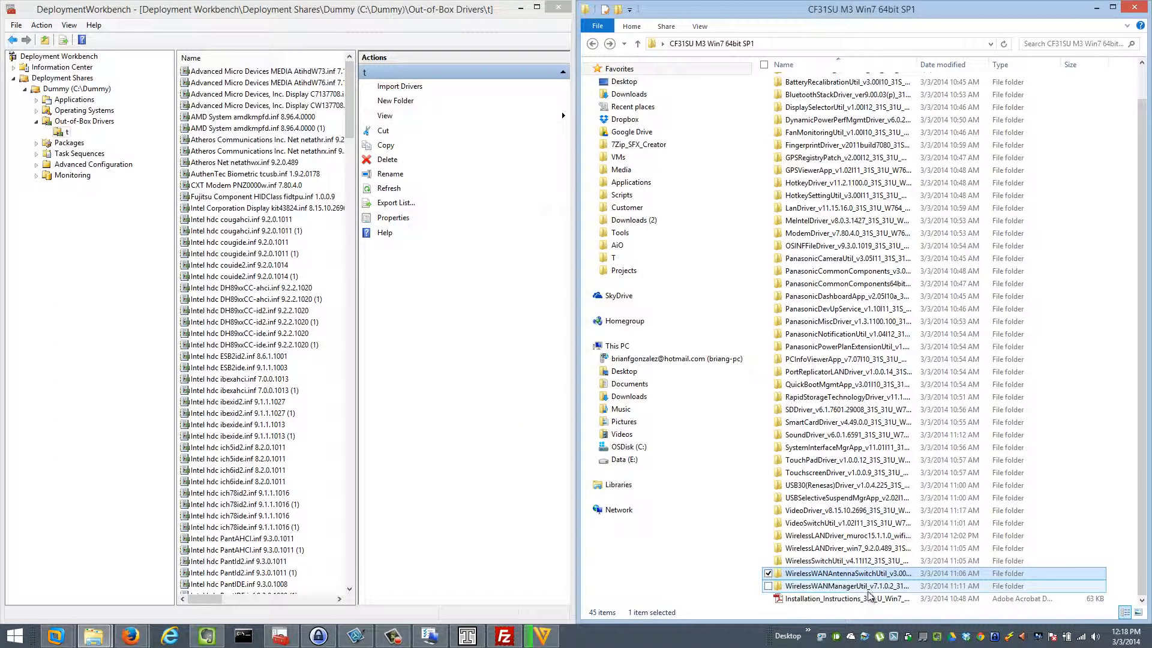
pyautogui.keyDown('ctrl'); pyautogui.click(868, 589); pyautogui.keyUp('ctrl')
pyautogui.click(867, 562)
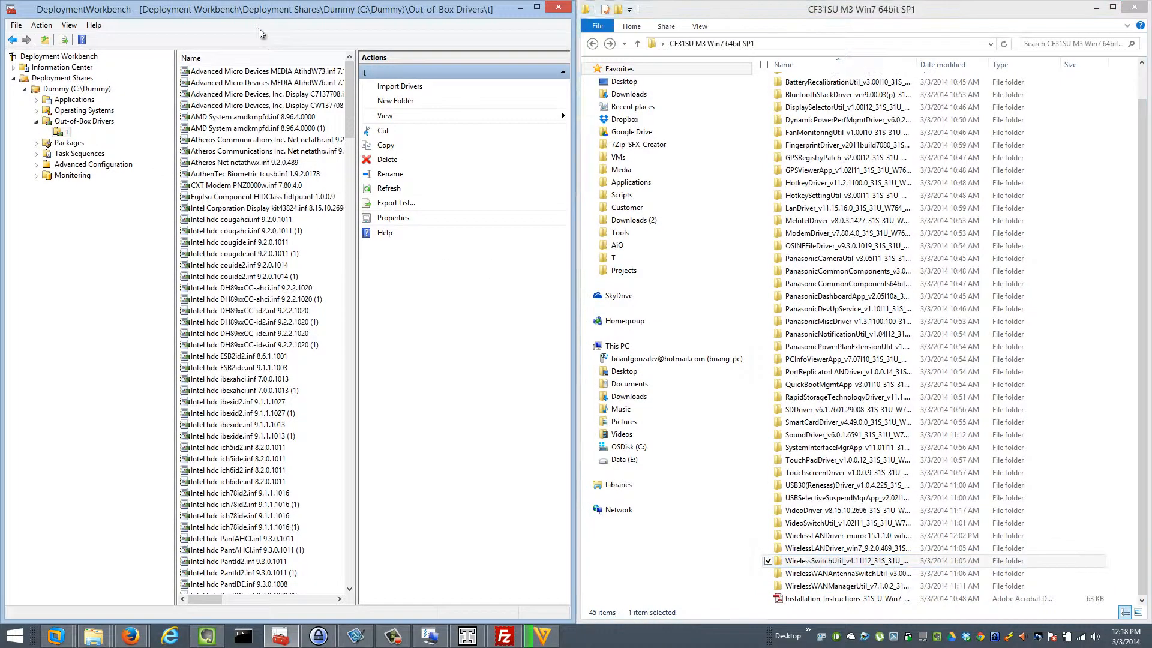
# Sort the imported drivers in folder t by platform and delete all the x86-only drivers.
pyautogui.doubleClick(257, 10)
pyautogui.click(613, 56)
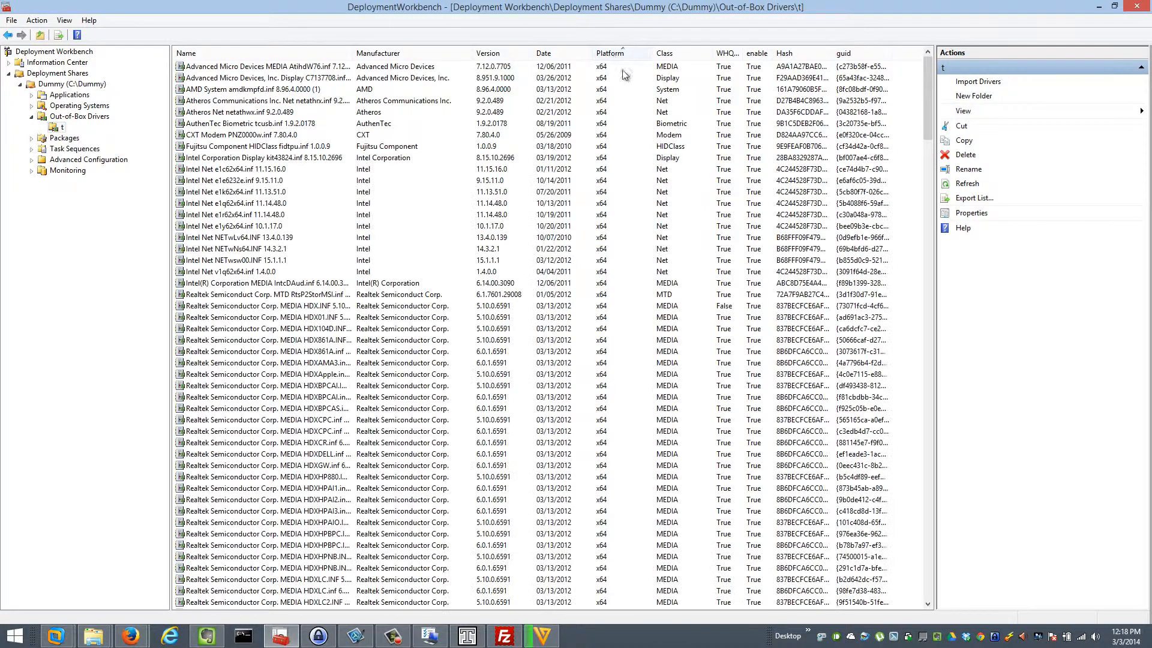
pyautogui.moveTo(927, 132); pyautogui.dragTo(935, 438)
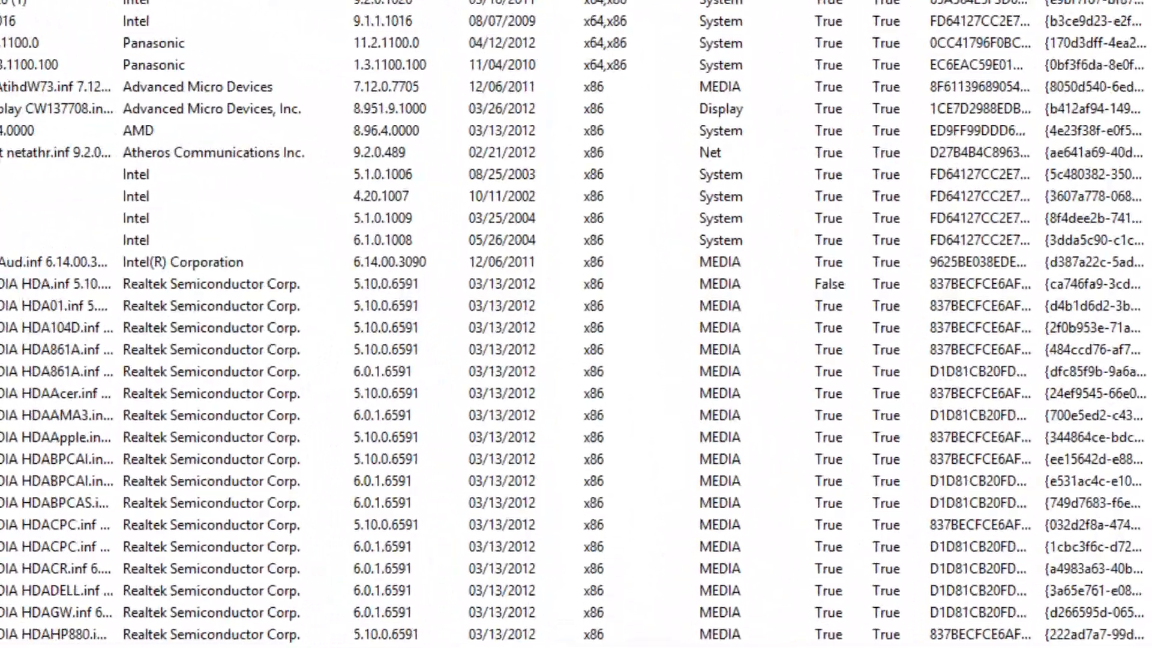
pyautogui.click(575, 87)
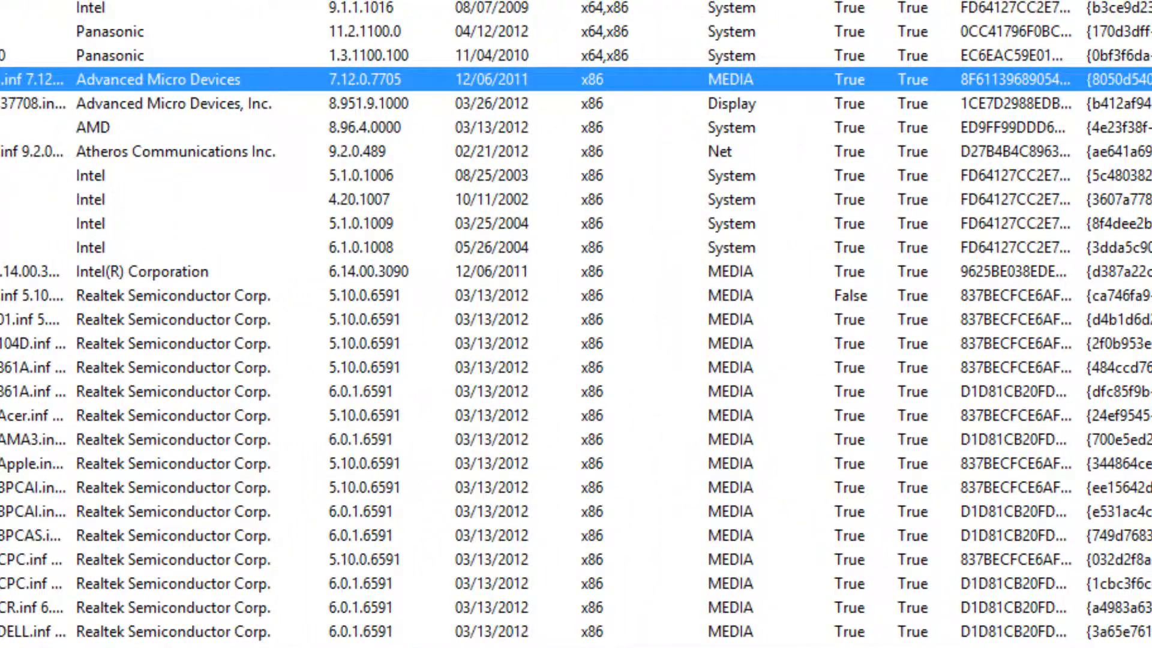
pyautogui.scroll(-20, 576, 324)
pyautogui.keyDown('shift'); pyautogui.click(611, 429); pyautogui.keyUp('shift')
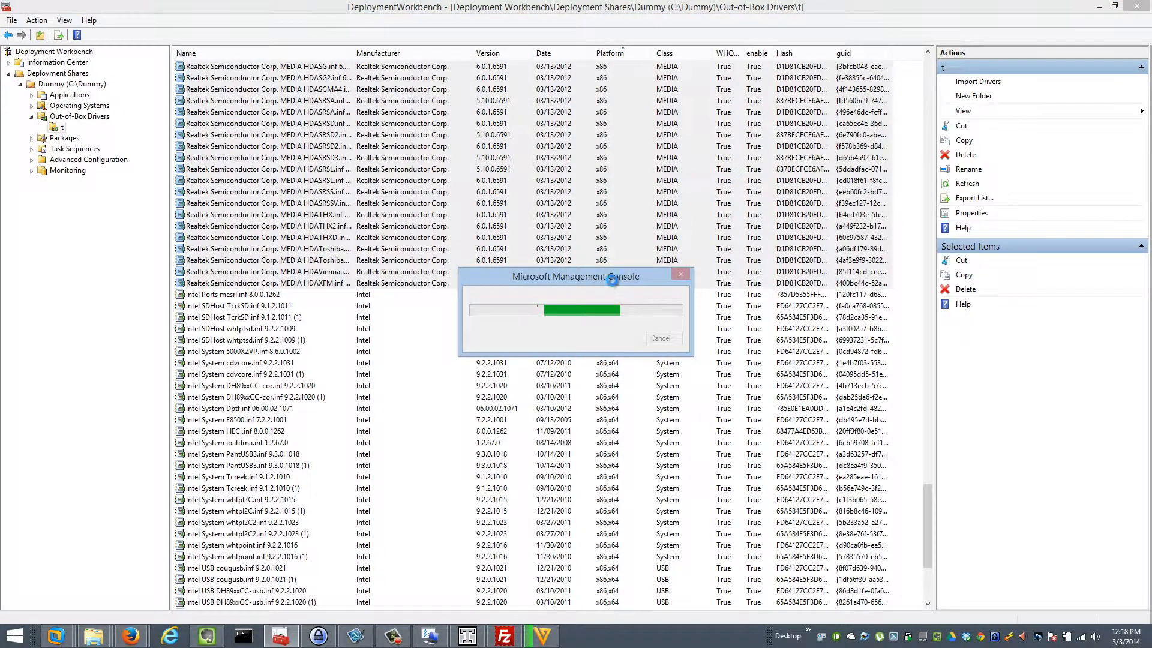
pyautogui.click(718, 474)
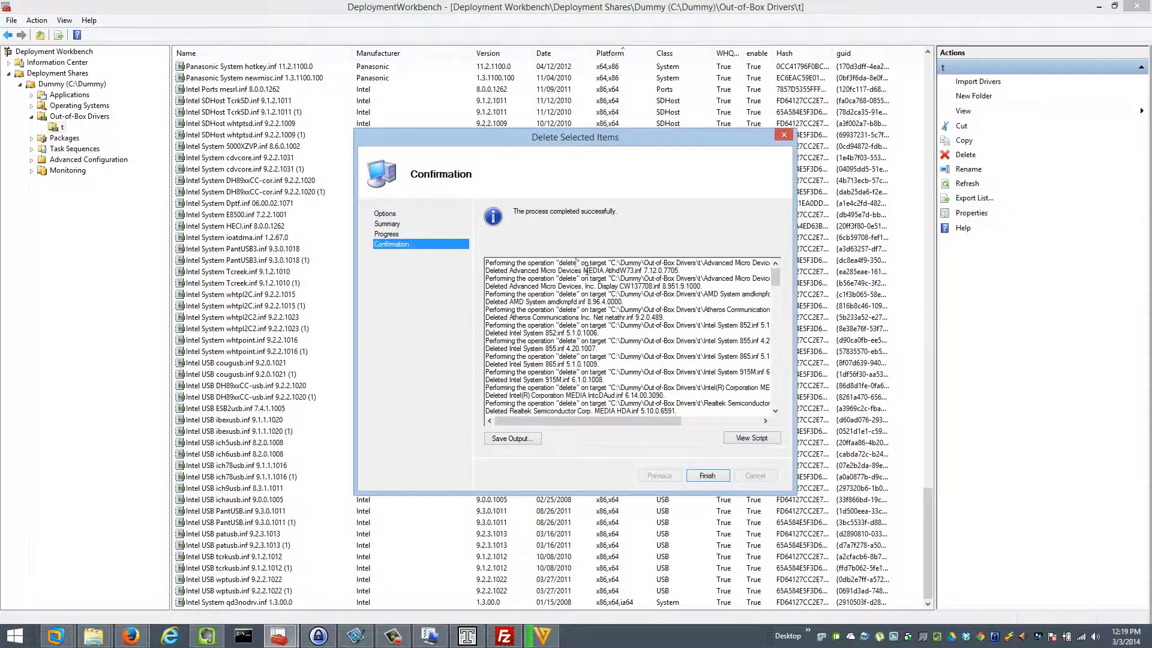
pyautogui.click(705, 475)
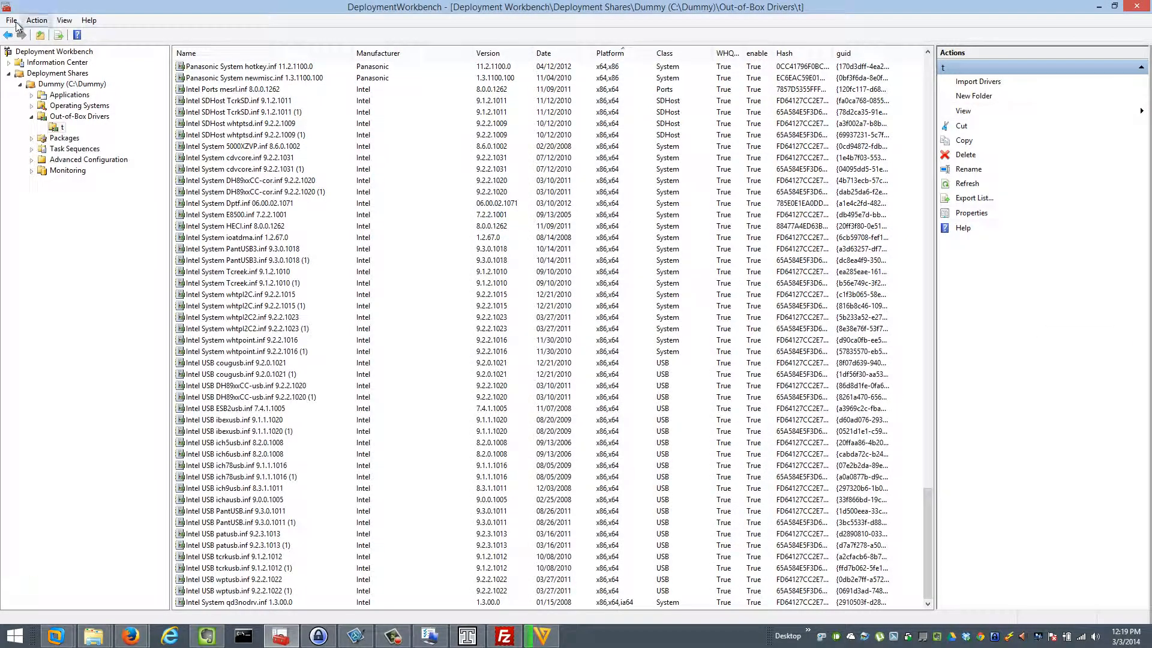
# Close Deployment Workbench and create a folder named 00_PlugAndPlayDrivers in the CF31SU M3 Win7 64bit SP1 folder.
pyautogui.click(11, 21)
pyautogui.click(35, 53)
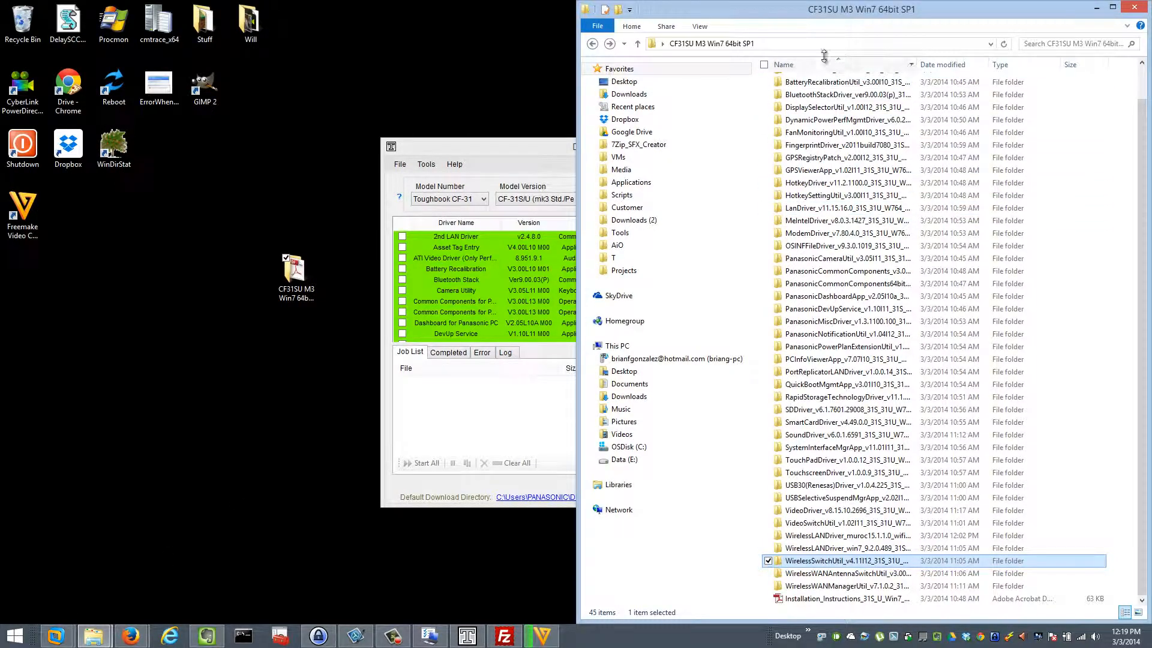
pyautogui.scroll(1, 1143, 180)
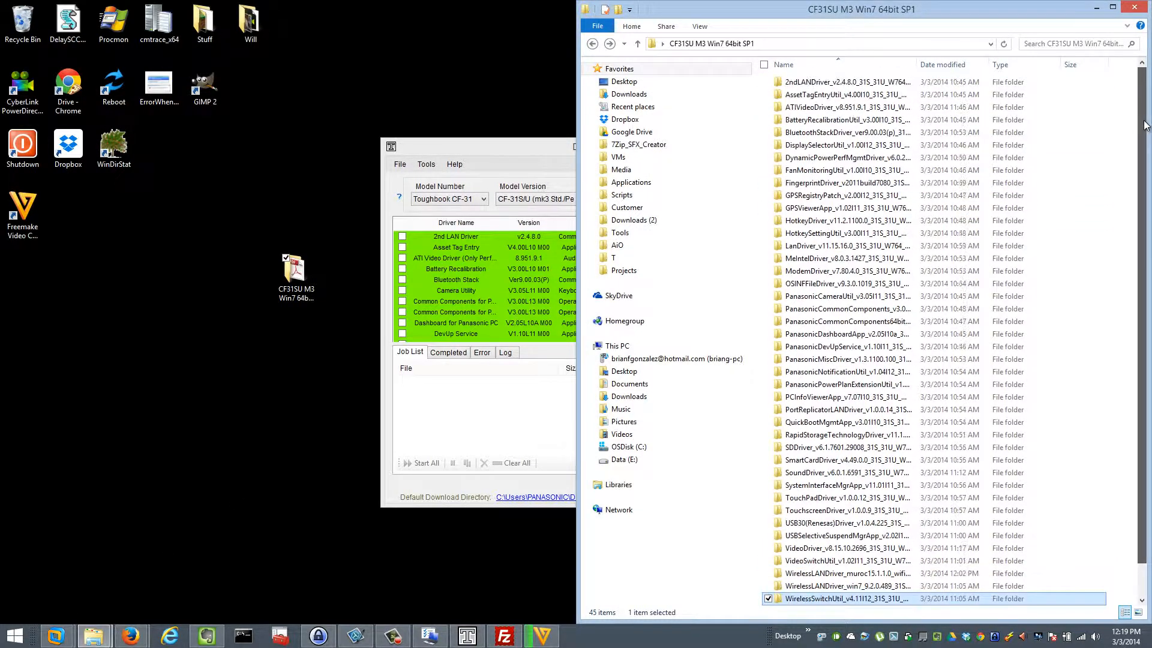
pyautogui.rightClick(1096, 195)
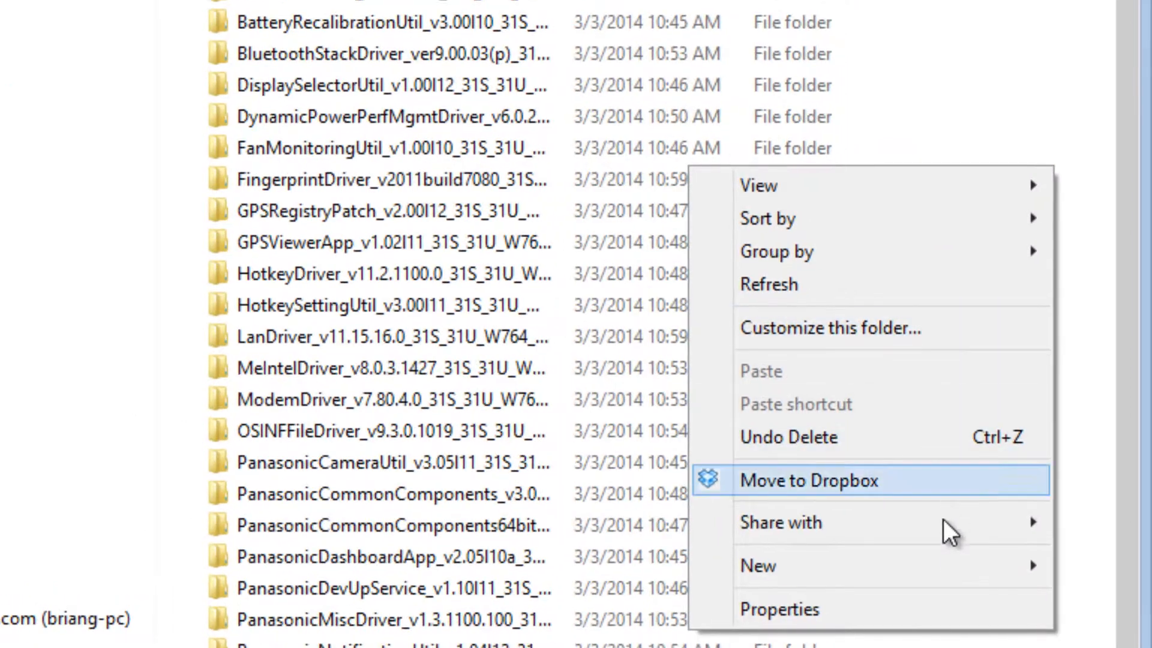
pyautogui.moveTo(1050, 353)
pyautogui.click(599, 565)
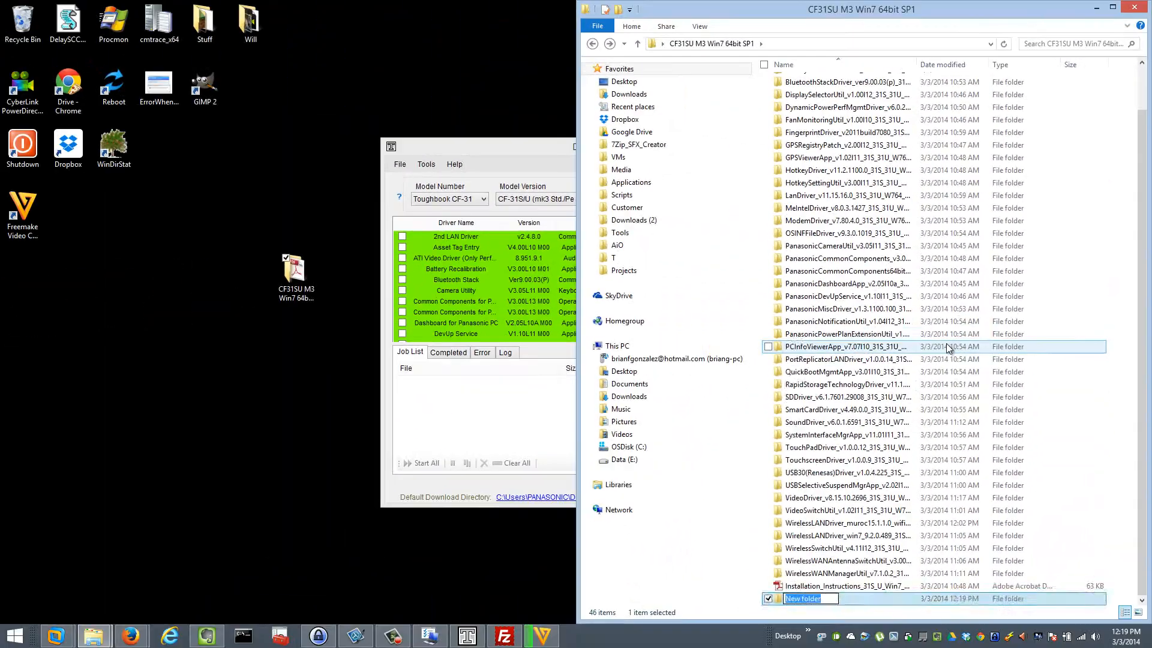
pyautogui.write('00_PlugAndPlayDrivers')
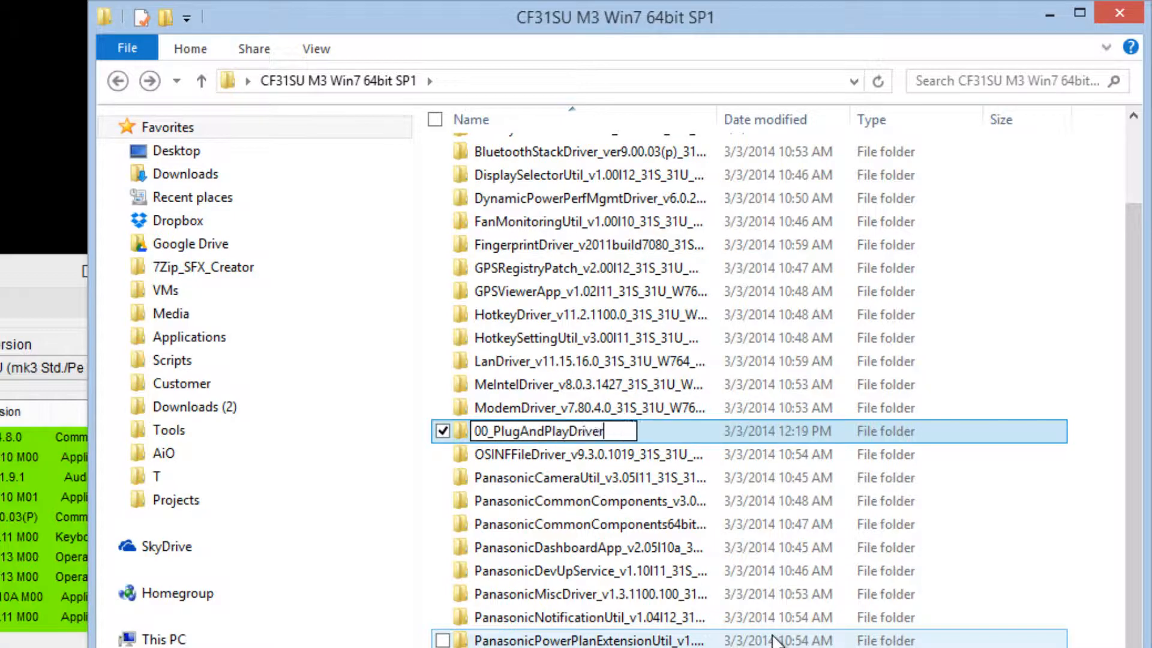
pyautogui.press('Return')
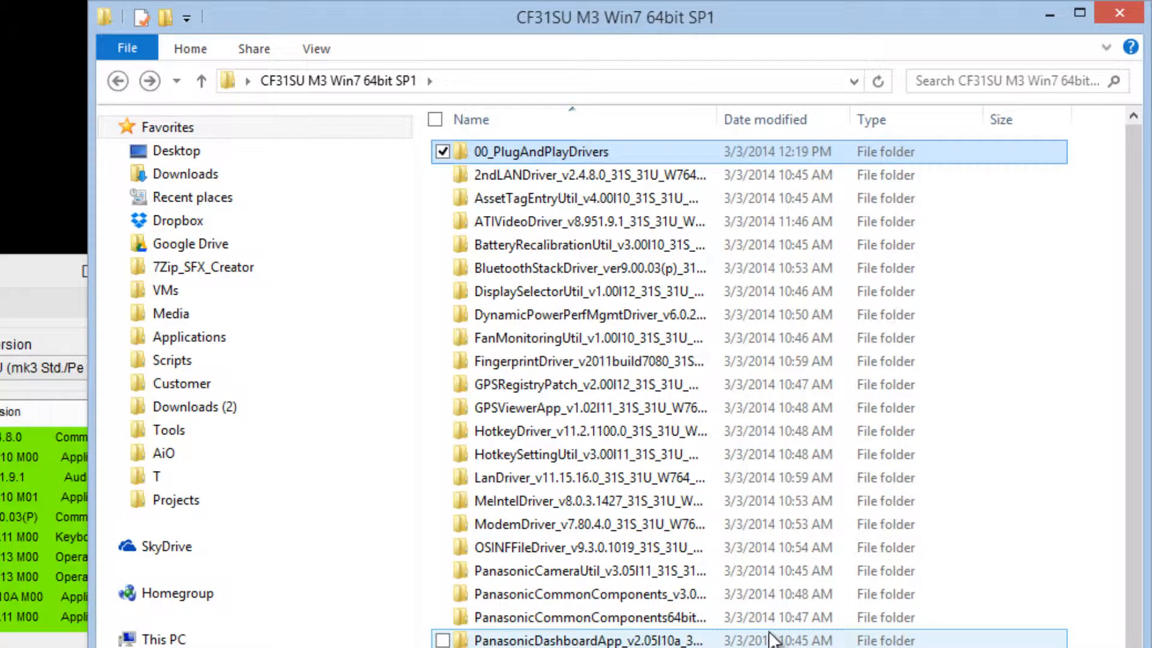
# Delete the ATIVideo, DynamicPowerPerfMgmt, Fingerprint, Hotkey, Lan, MeIntel, Modem, OSINFFile, PanasonicMisc, SD, Sound, Touchscreen, Video and both WirelessLAN driver folders from the bundle folder.
pyautogui.click(616, 220)
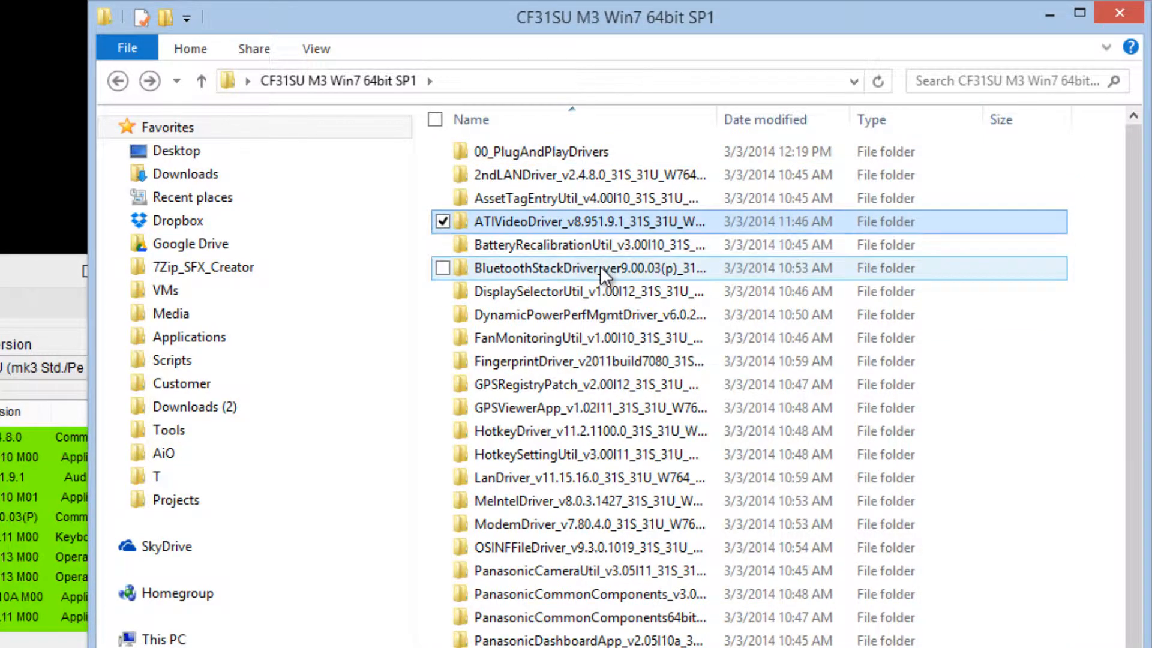
pyautogui.keyDown('ctrl'); pyautogui.click(592, 308); pyautogui.keyUp('ctrl')
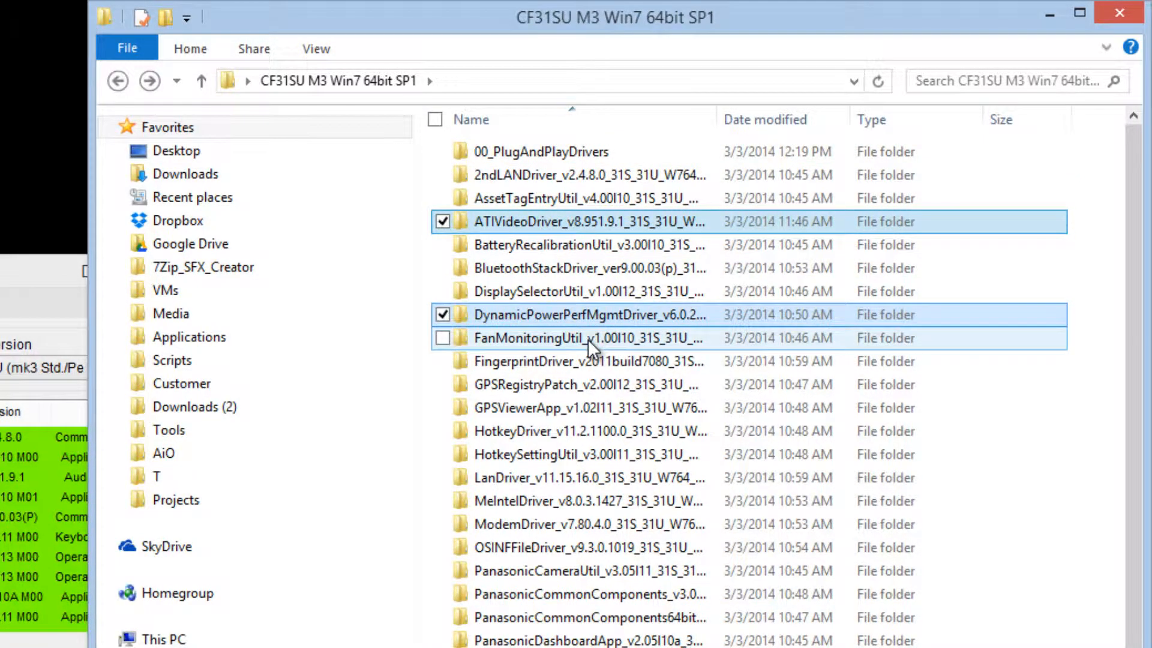
pyautogui.keyDown('ctrl'); pyautogui.click(587, 359); pyautogui.keyUp('ctrl')
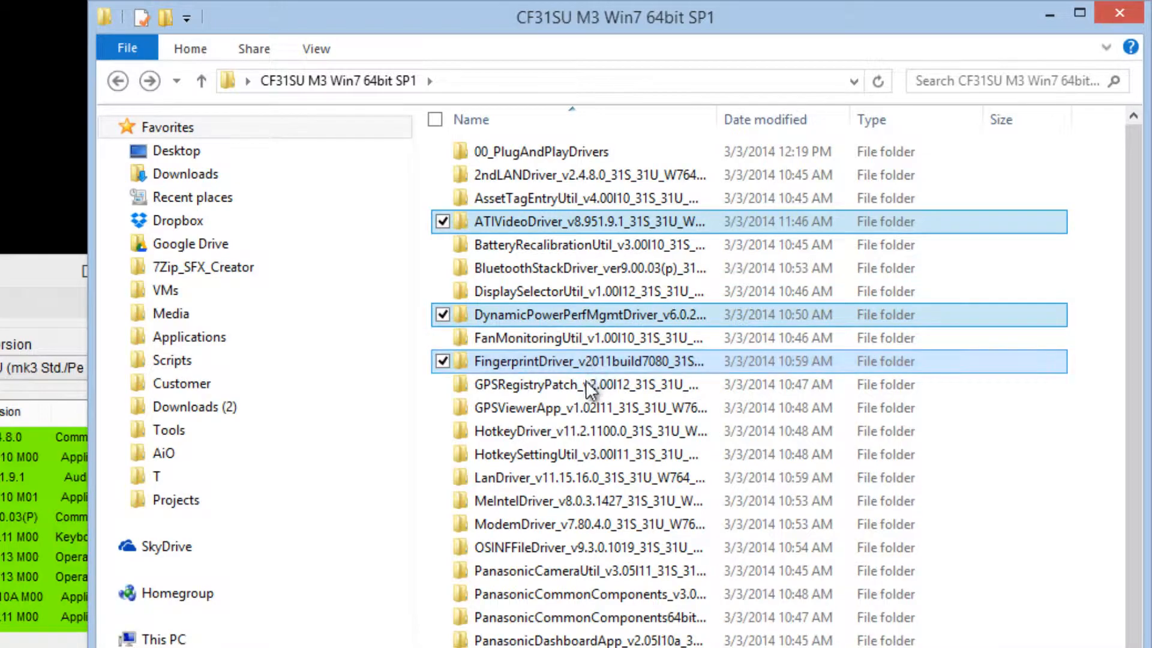
pyautogui.keyDown('ctrl'); pyautogui.click(569, 432); pyautogui.keyUp('ctrl')
pyautogui.keyDown('ctrl'); pyautogui.click(563, 479); pyautogui.keyUp('ctrl')
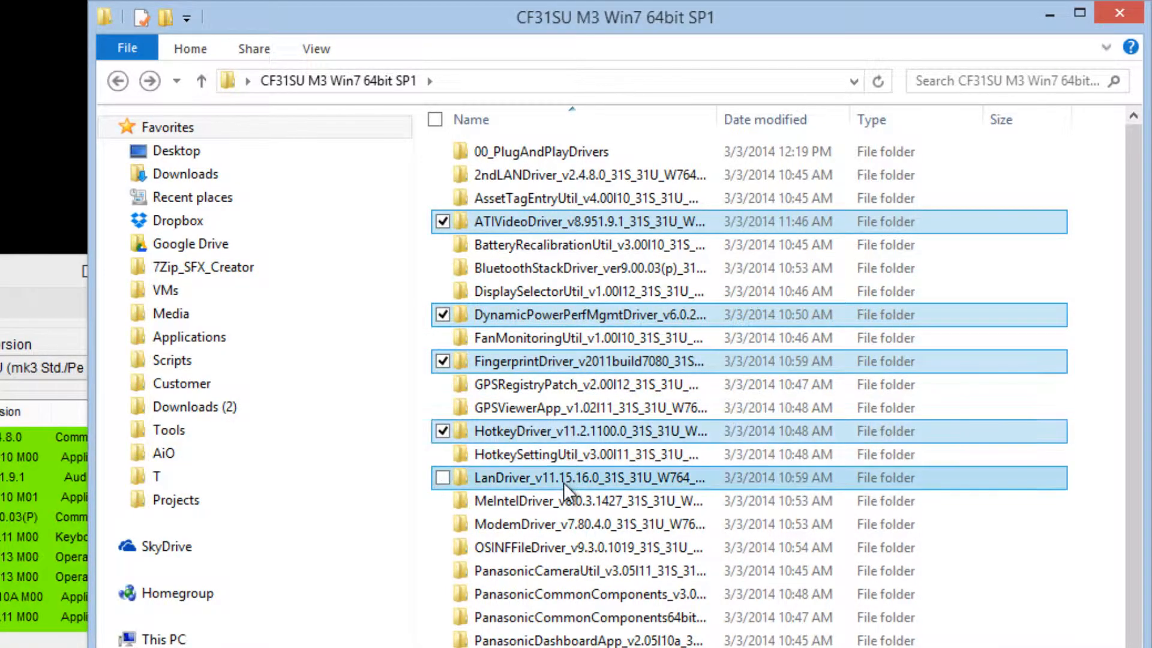
pyautogui.keyDown('ctrl'); pyautogui.click(564, 501); pyautogui.keyUp('ctrl')
pyautogui.keyDown('ctrl'); pyautogui.click(568, 524); pyautogui.keyUp('ctrl')
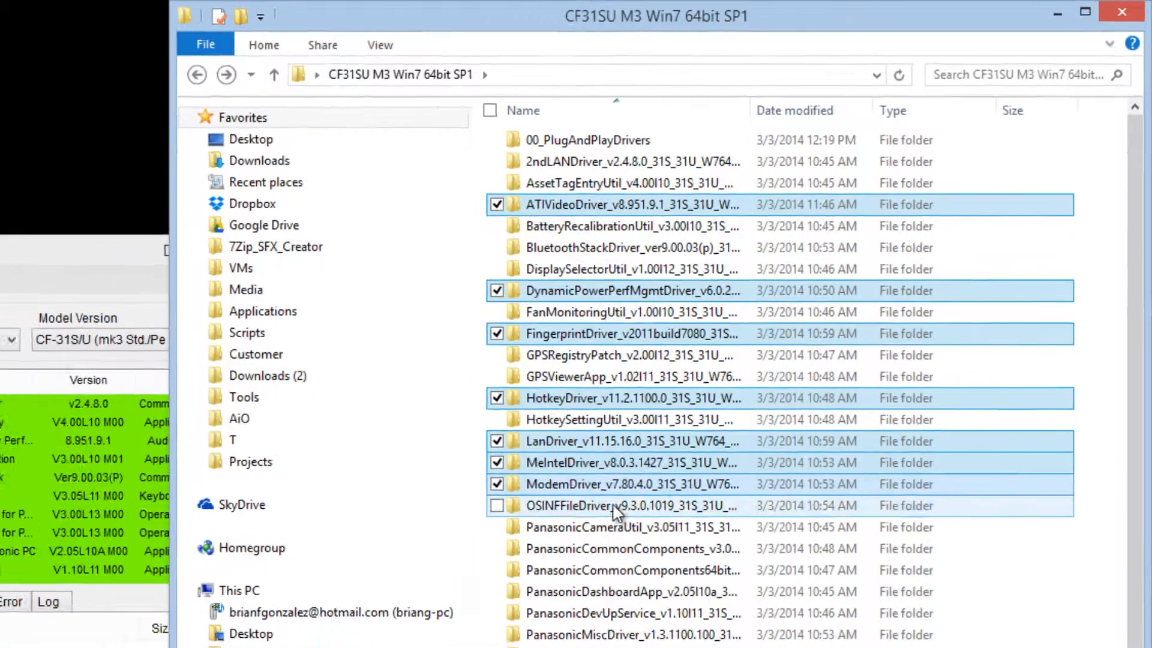
pyautogui.keyDown('ctrl'); pyautogui.click(570, 547); pyautogui.keyUp('ctrl')
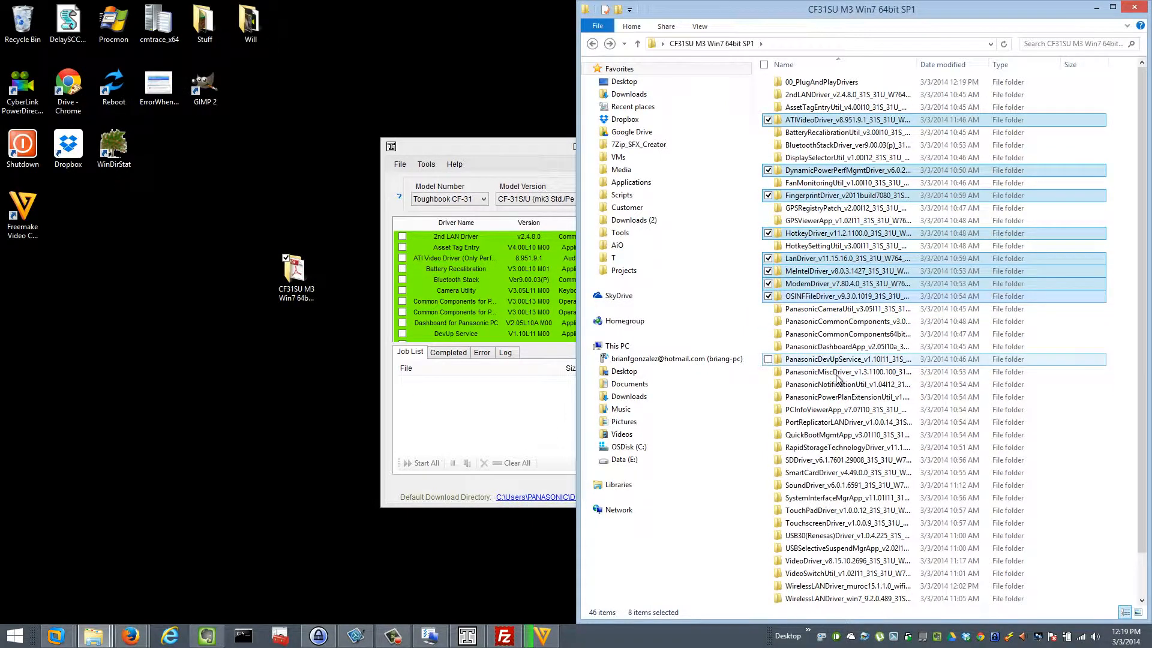
pyautogui.keyDown('ctrl'); pyautogui.click(748, 482); pyautogui.keyUp('ctrl')
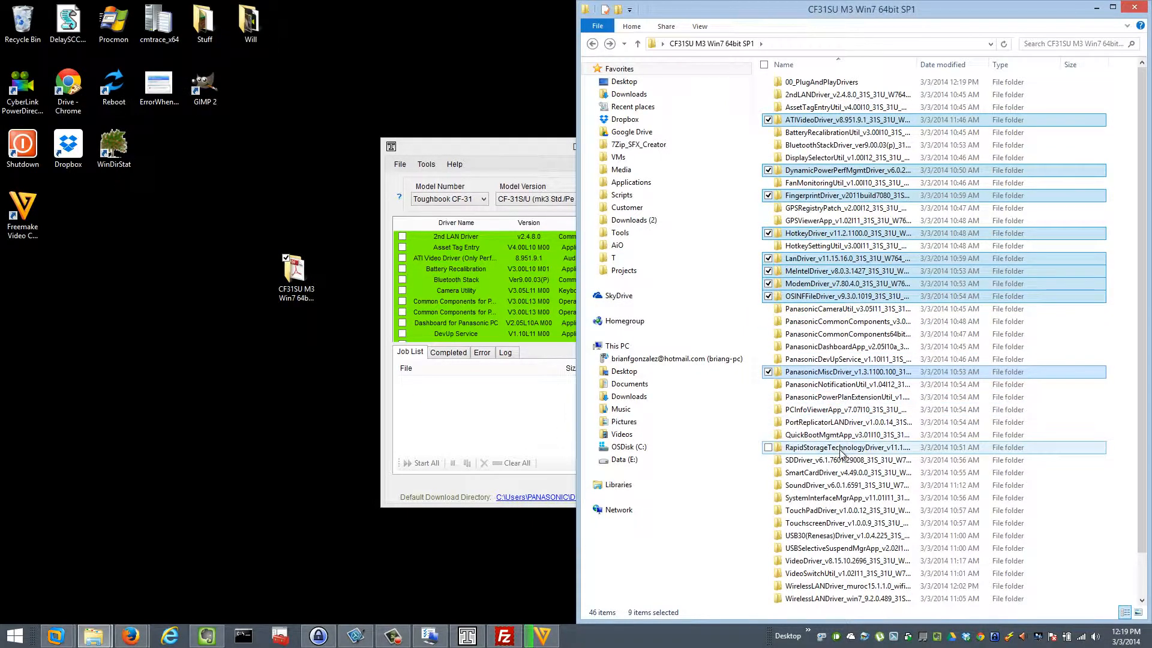
pyautogui.keyDown('ctrl'); pyautogui.click(842, 451); pyautogui.keyUp('ctrl')
pyautogui.keyDown('ctrl'); pyautogui.click(842, 451); pyautogui.keyUp('ctrl')
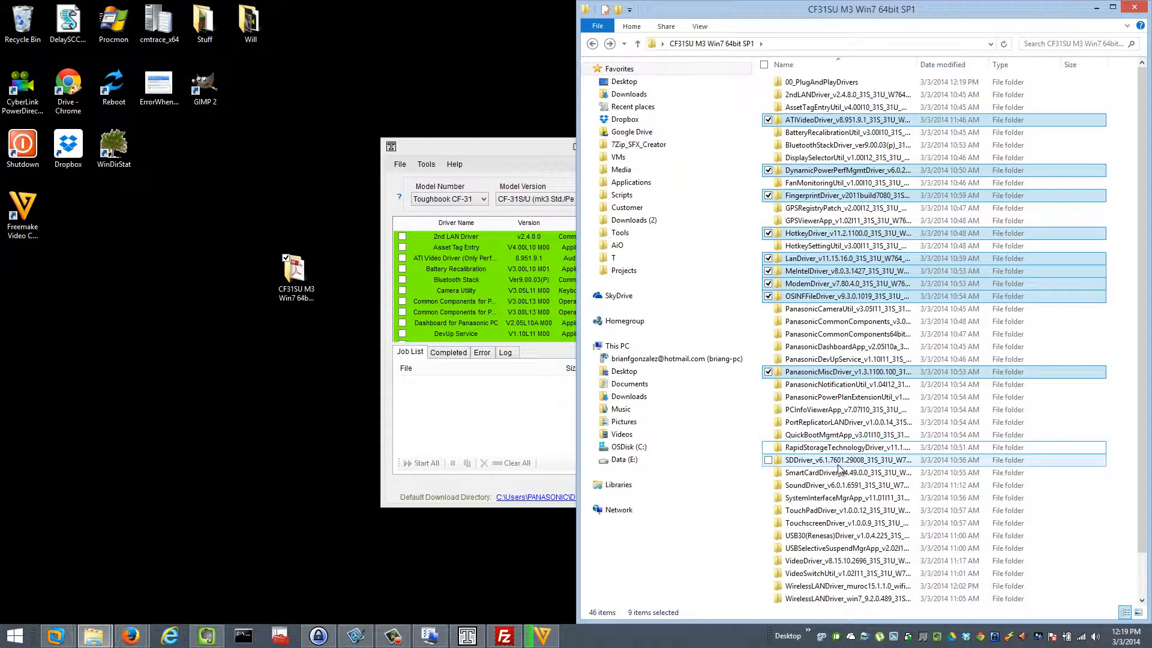
pyautogui.keyDown('ctrl'); pyautogui.click(841, 460); pyautogui.keyUp('ctrl')
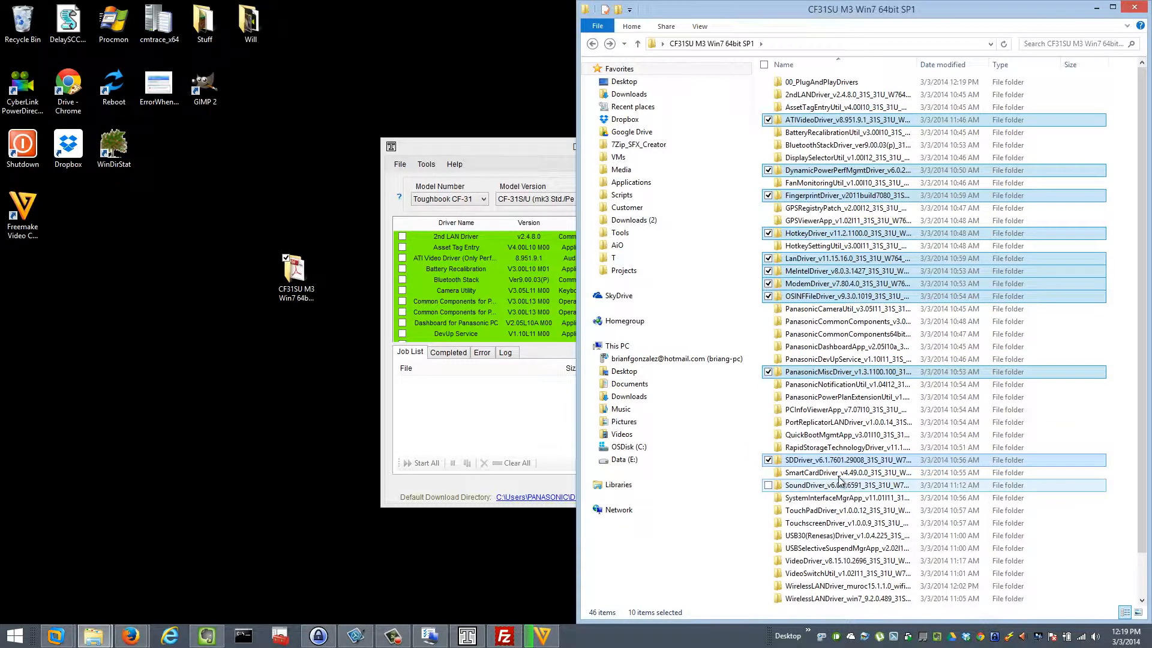
pyautogui.keyDown('ctrl'); pyautogui.click(840, 484); pyautogui.keyUp('ctrl')
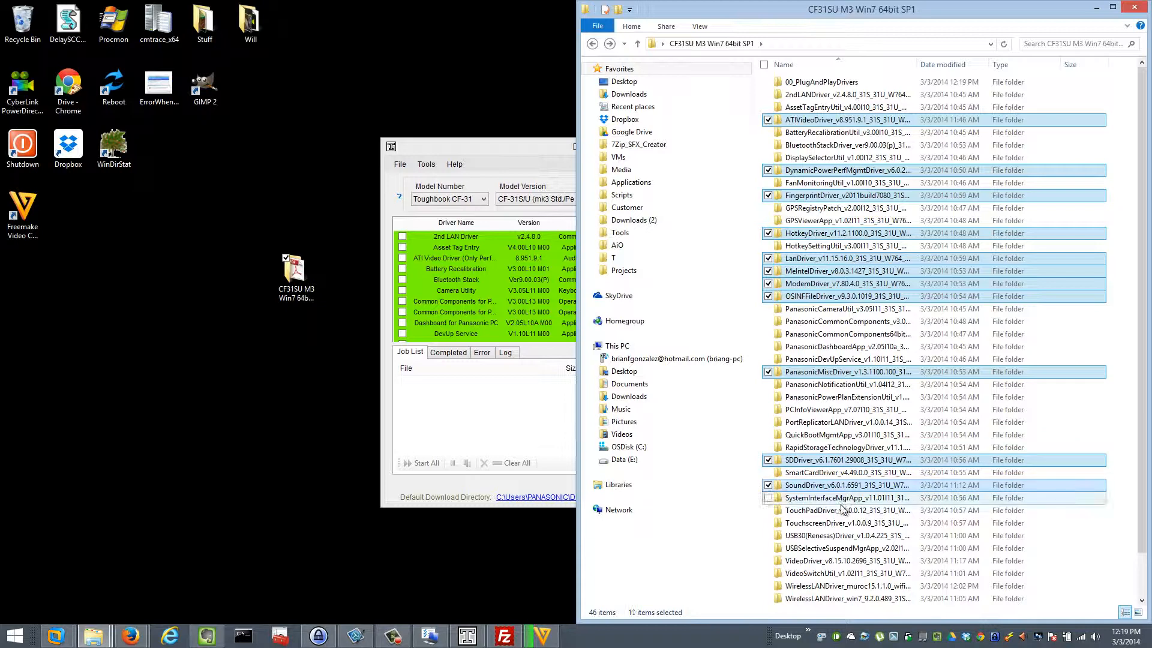
pyautogui.keyDown('ctrl'); pyautogui.click(841, 523); pyautogui.keyUp('ctrl')
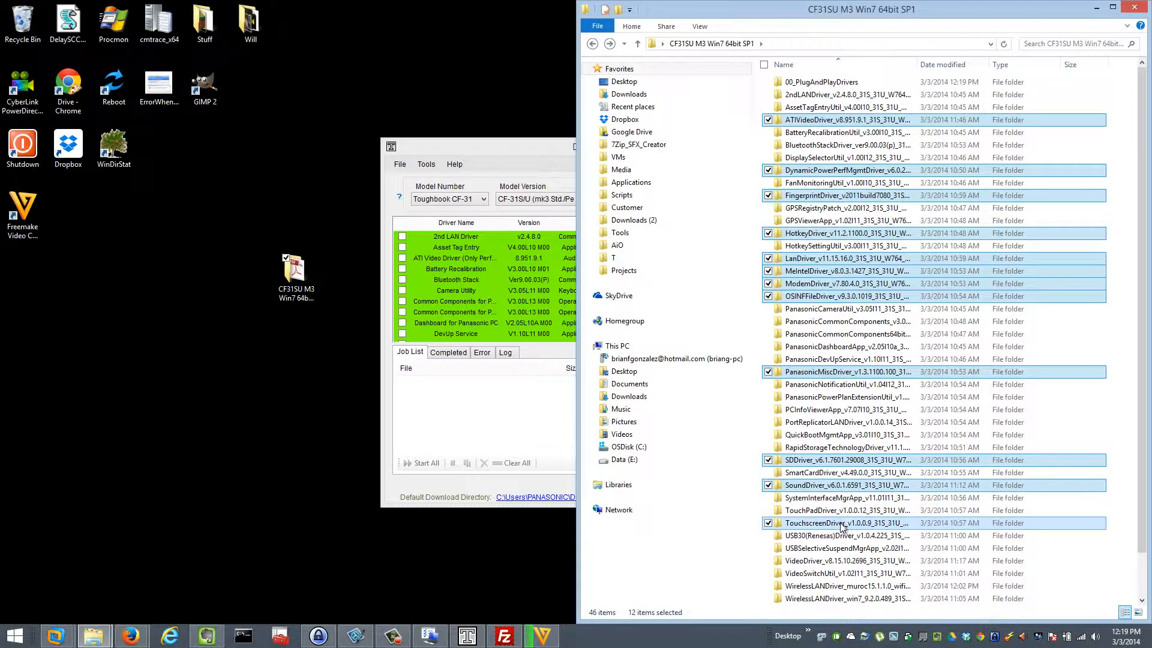
pyautogui.keyDown('ctrl'); pyautogui.click(840, 561); pyautogui.keyUp('ctrl')
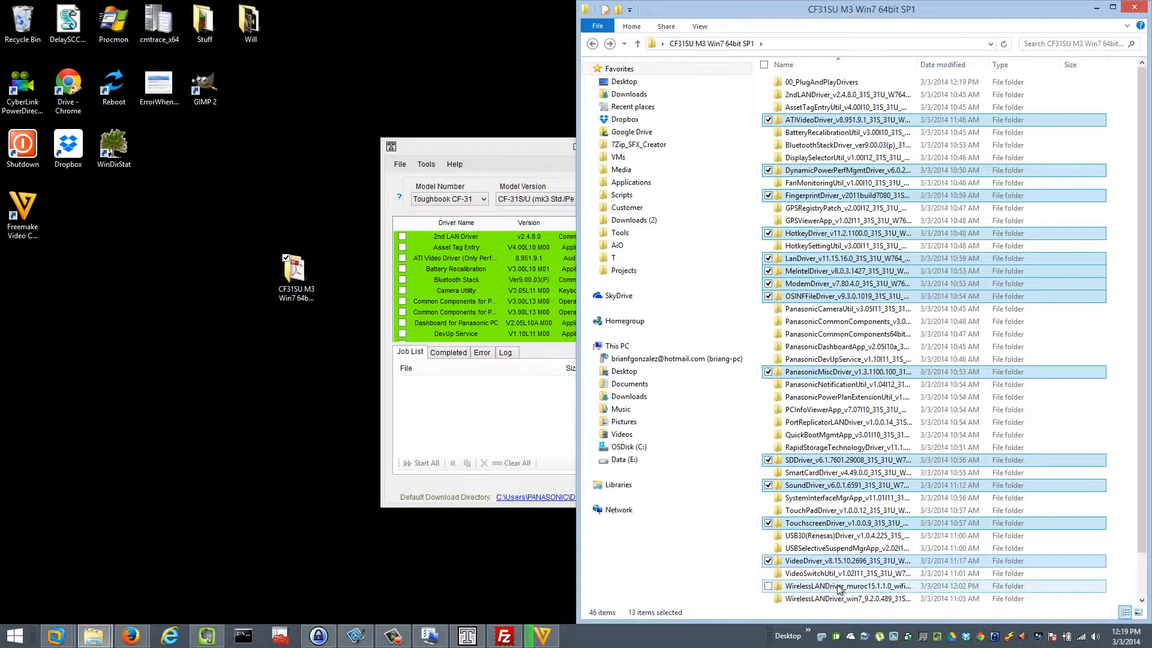
pyautogui.keyDown('ctrl'); pyautogui.click(839, 586); pyautogui.keyUp('ctrl')
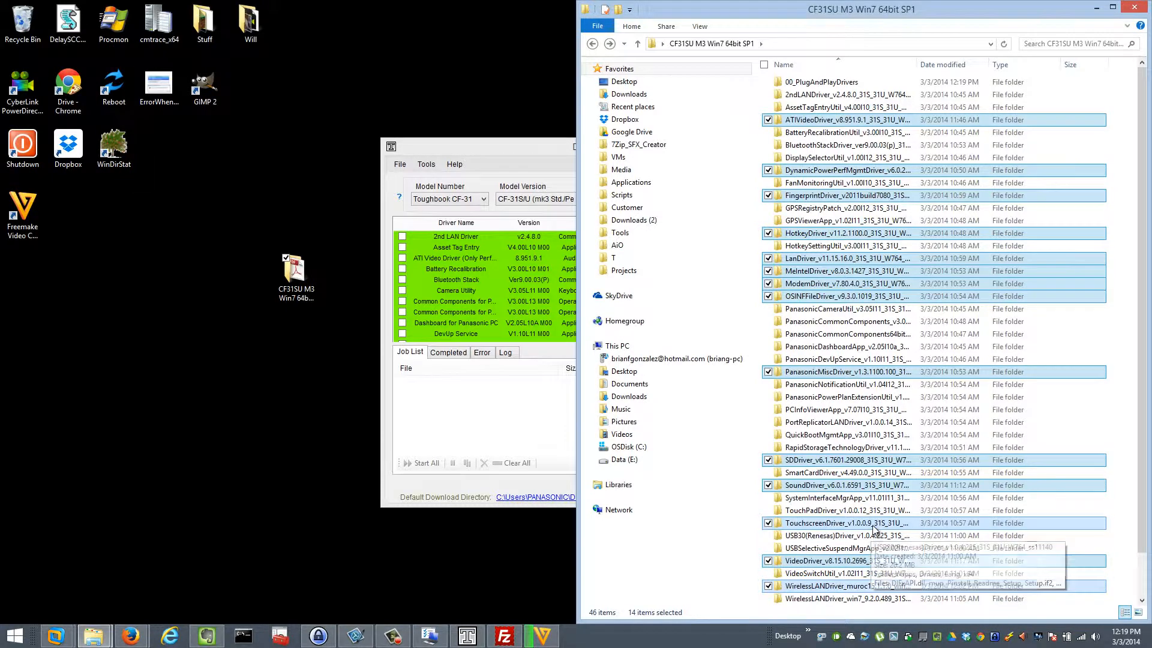
pyautogui.keyDown('ctrl'); pyautogui.click(854, 599); pyautogui.keyUp('ctrl')
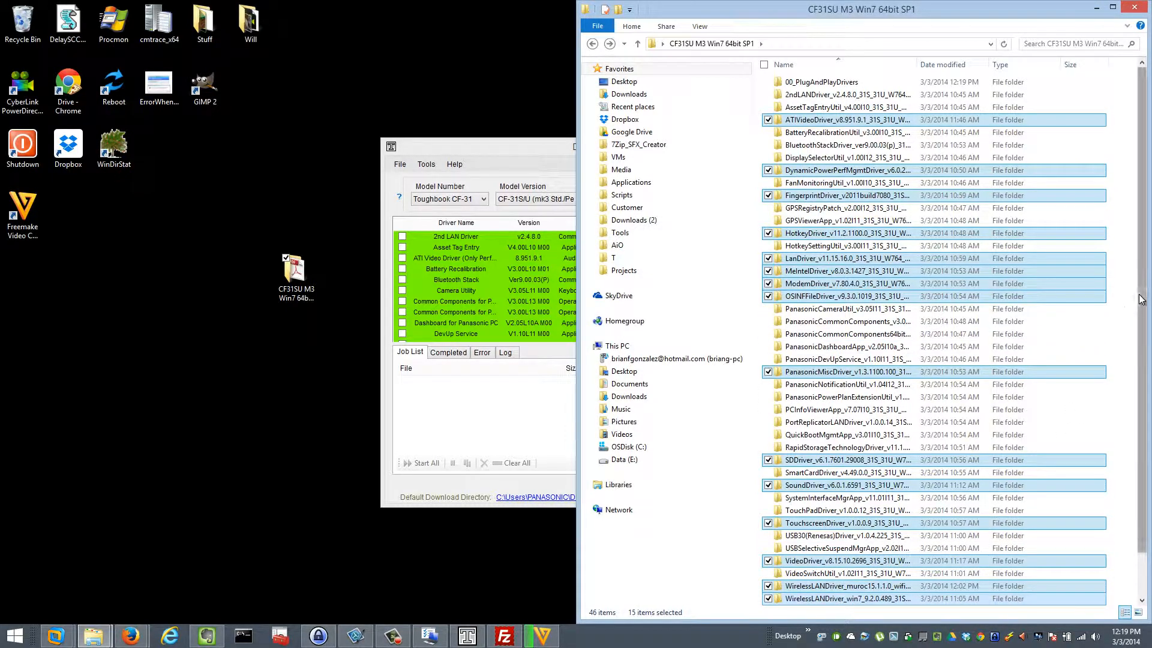
pyautogui.scroll(-2, 1134, 306)
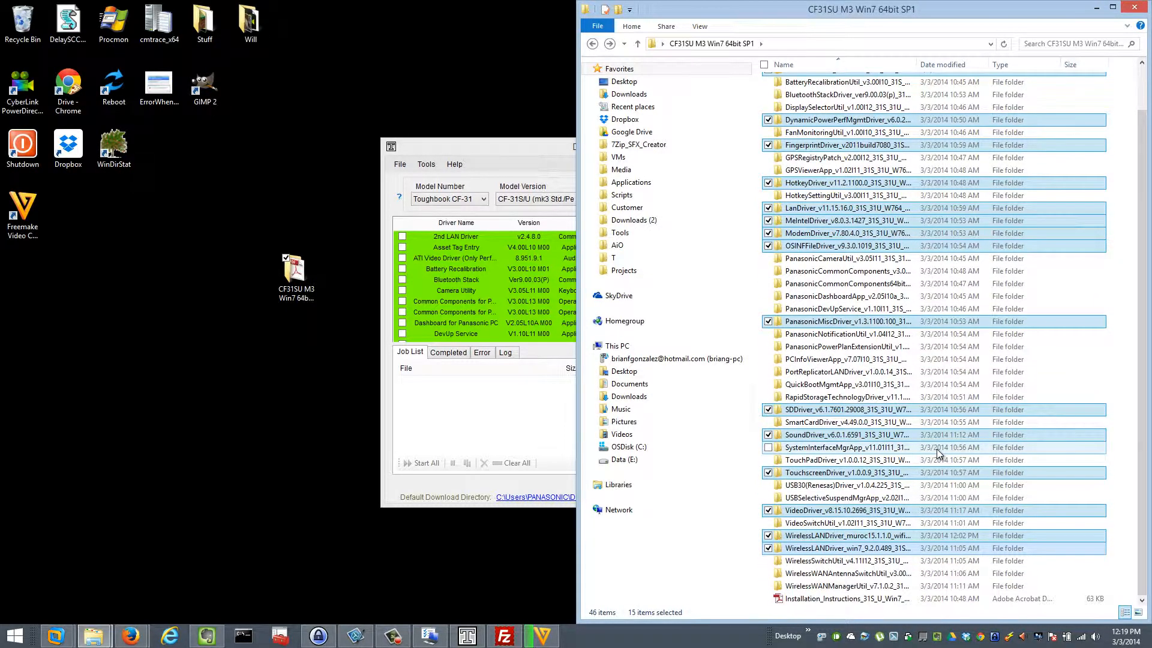
pyautogui.press('Delete')
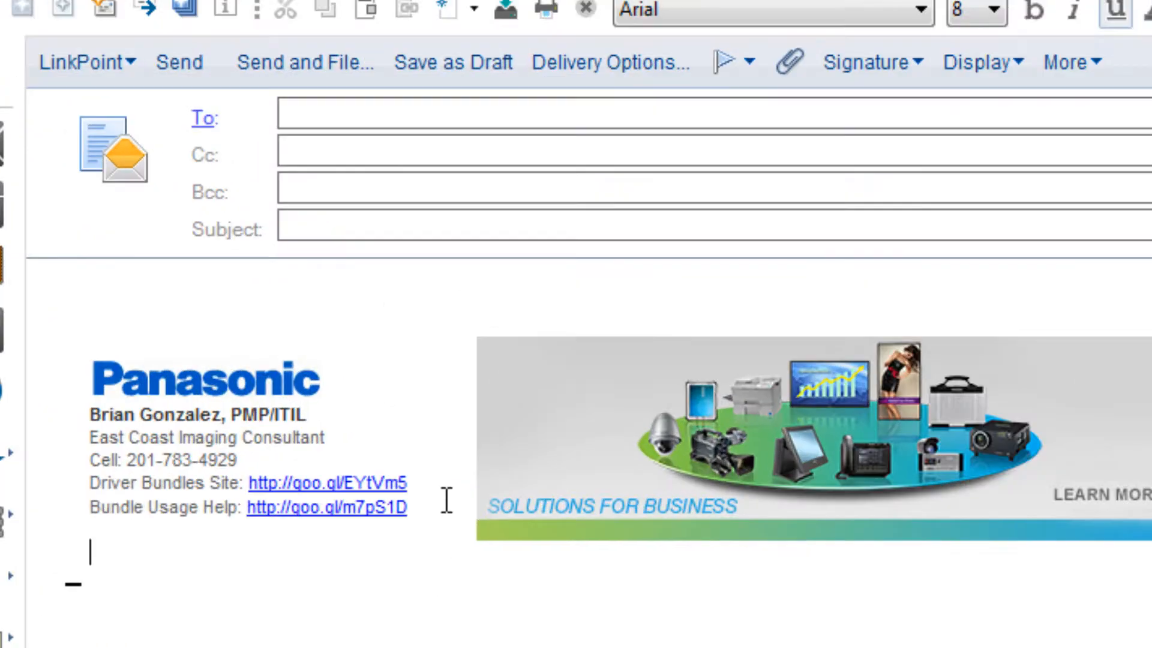
# Copy the Driver Bundles Site link from the e-mail signature and open it in Firefox.
pyautogui.doubleClick(325, 483)
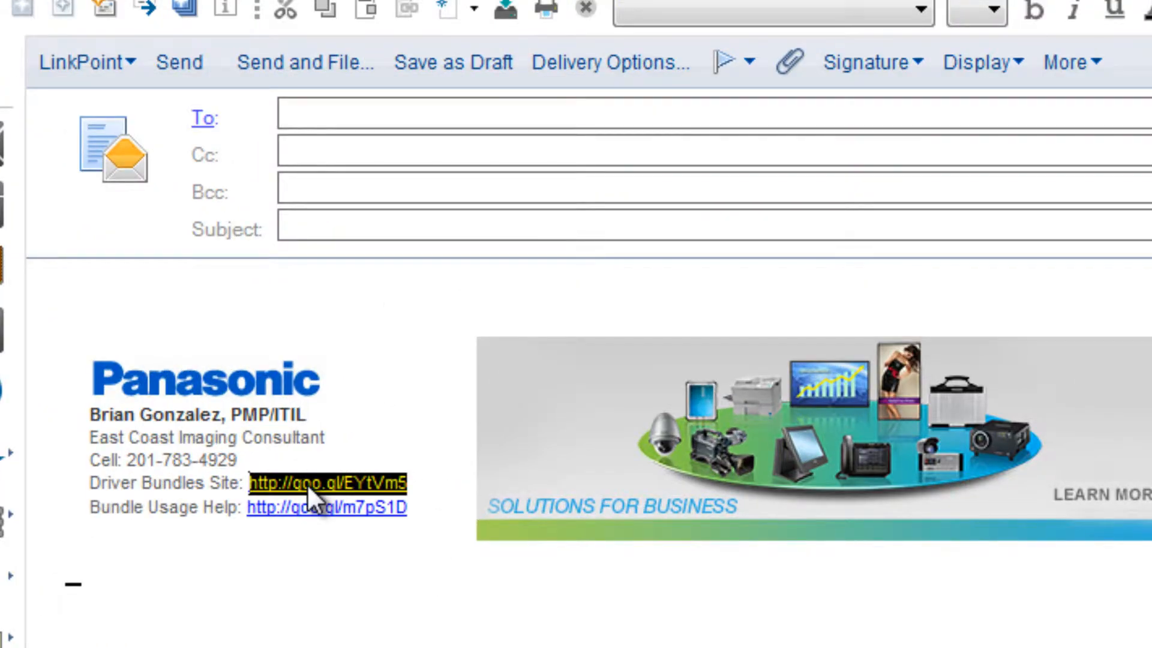
pyautogui.rightClick(307, 485)
pyautogui.click(414, 323)
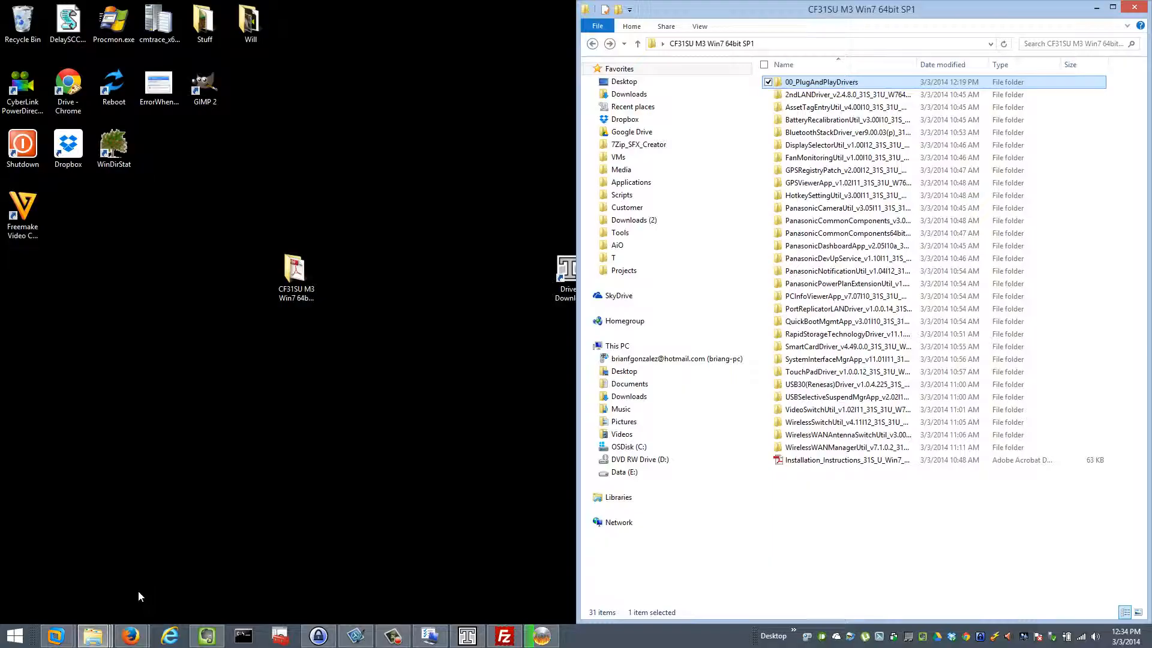
pyautogui.rightClick(129, 636)
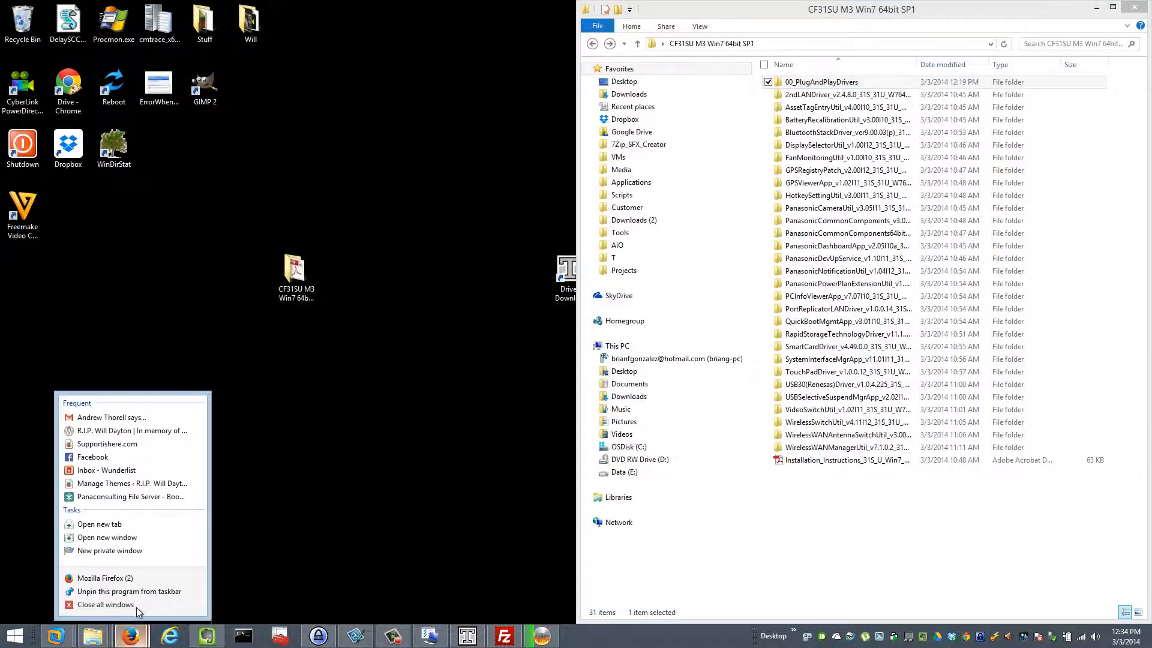
pyautogui.click(150, 578)
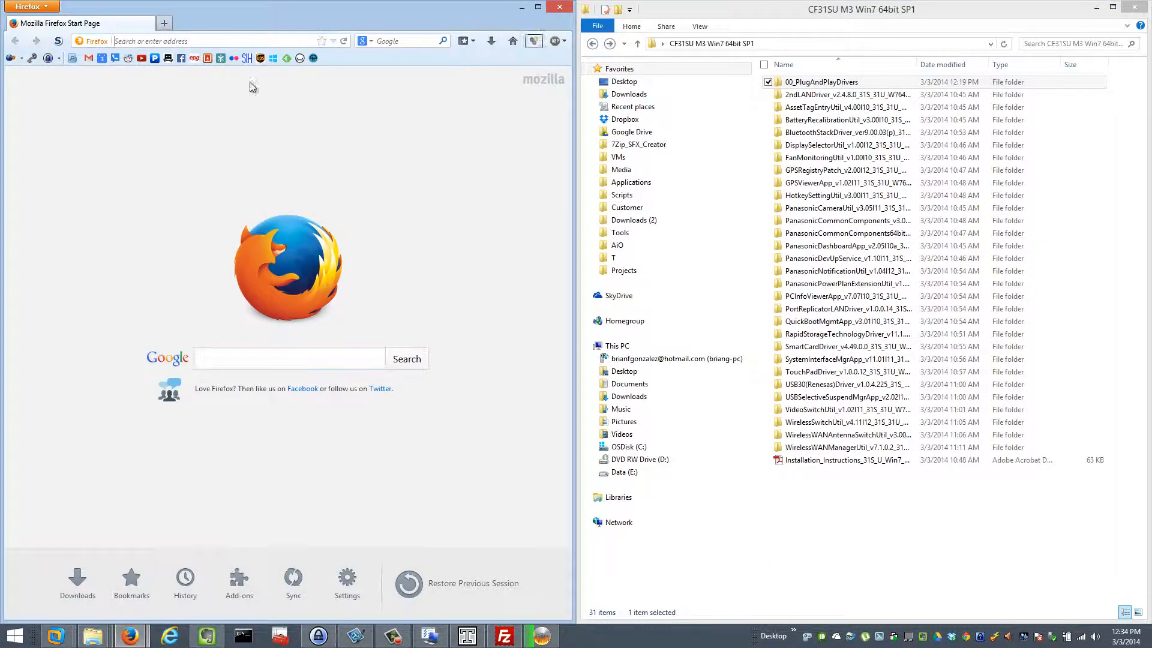
pyautogui.hotkey('ctrl', 'v')
pyautogui.press('Return')
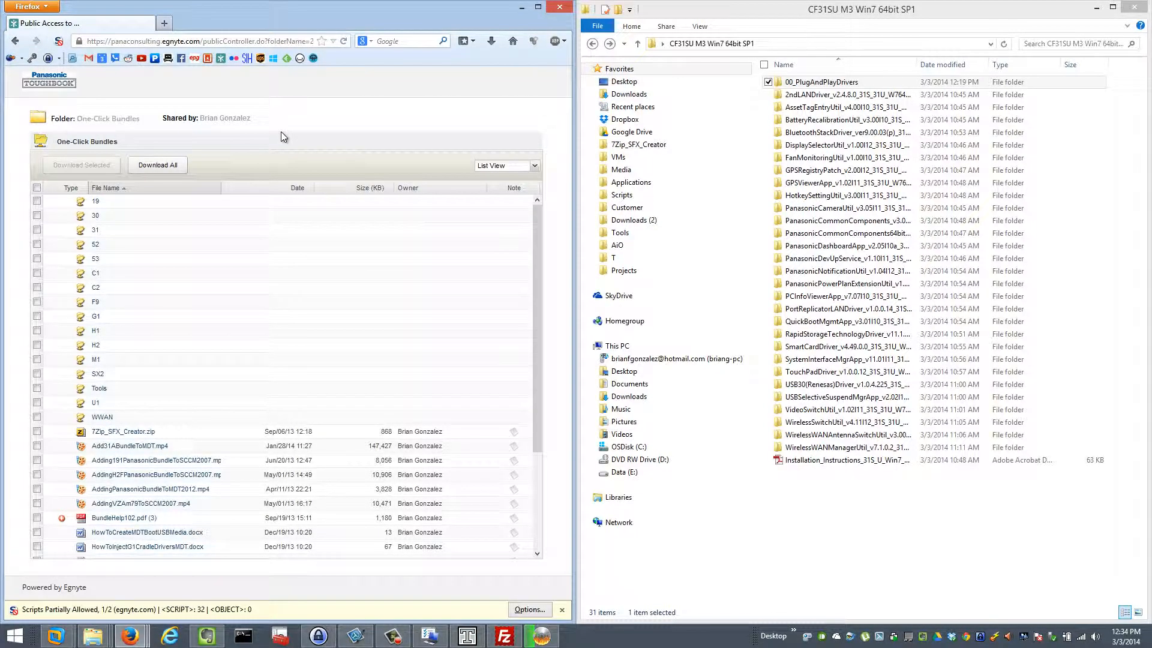
# Download 00_PlugAndPlayDrivers.zip from the Tools folder of One-Click Bundles and open it with 7-Zip File Manager.
pyautogui.click(97, 390)
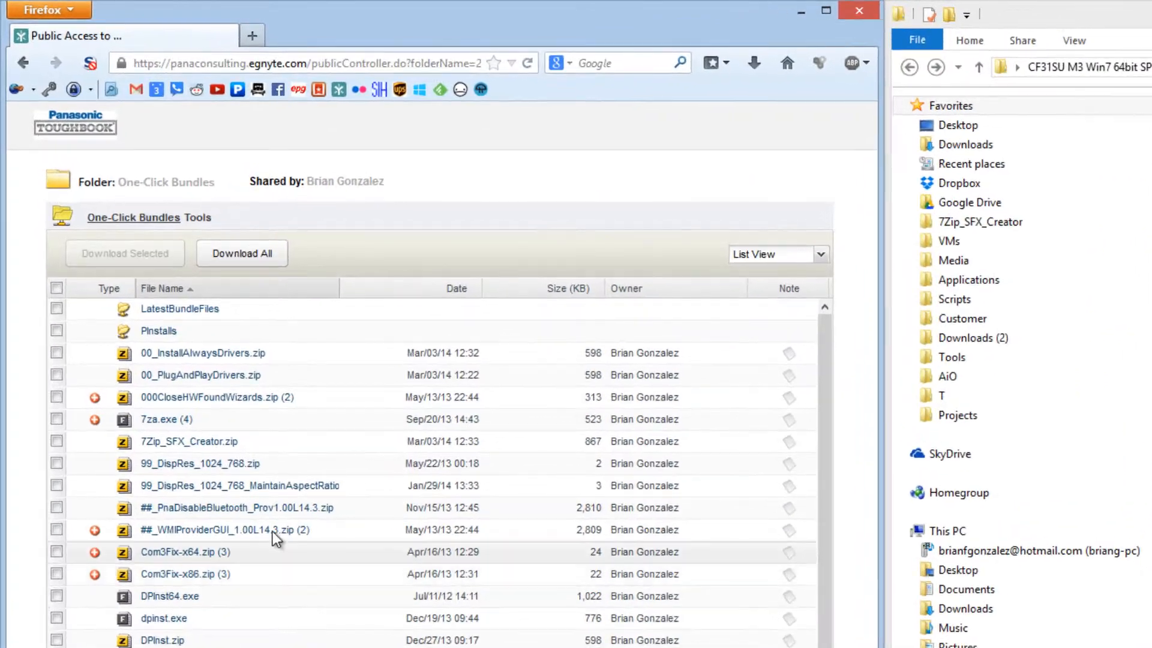
pyautogui.click(207, 377)
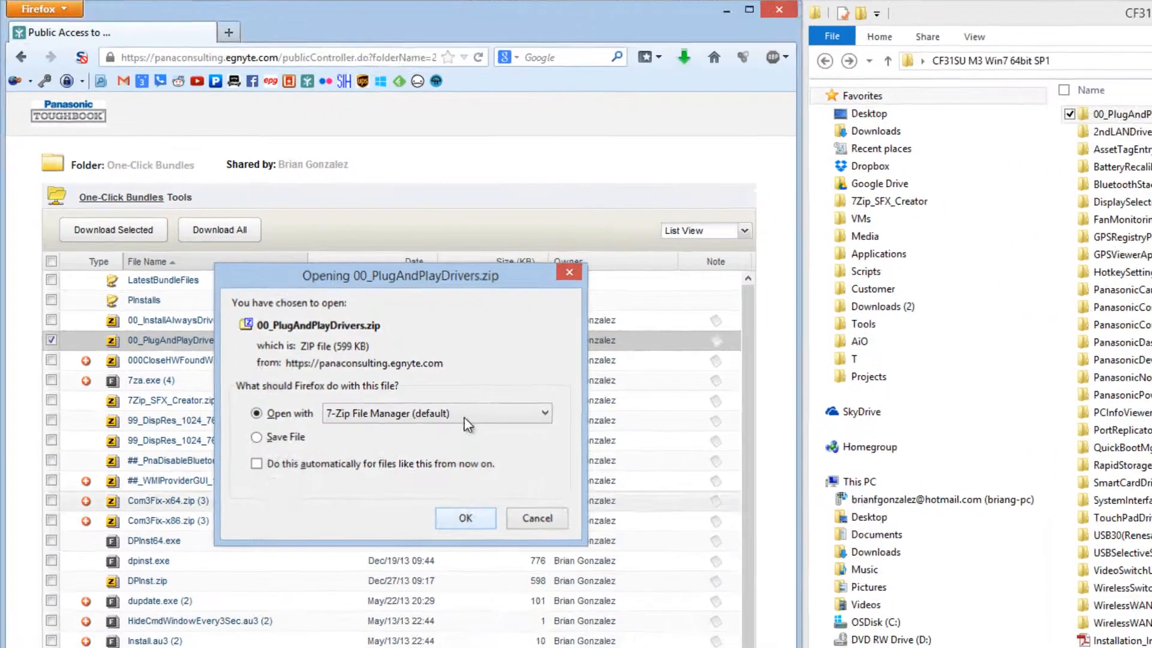
pyautogui.click(510, 567)
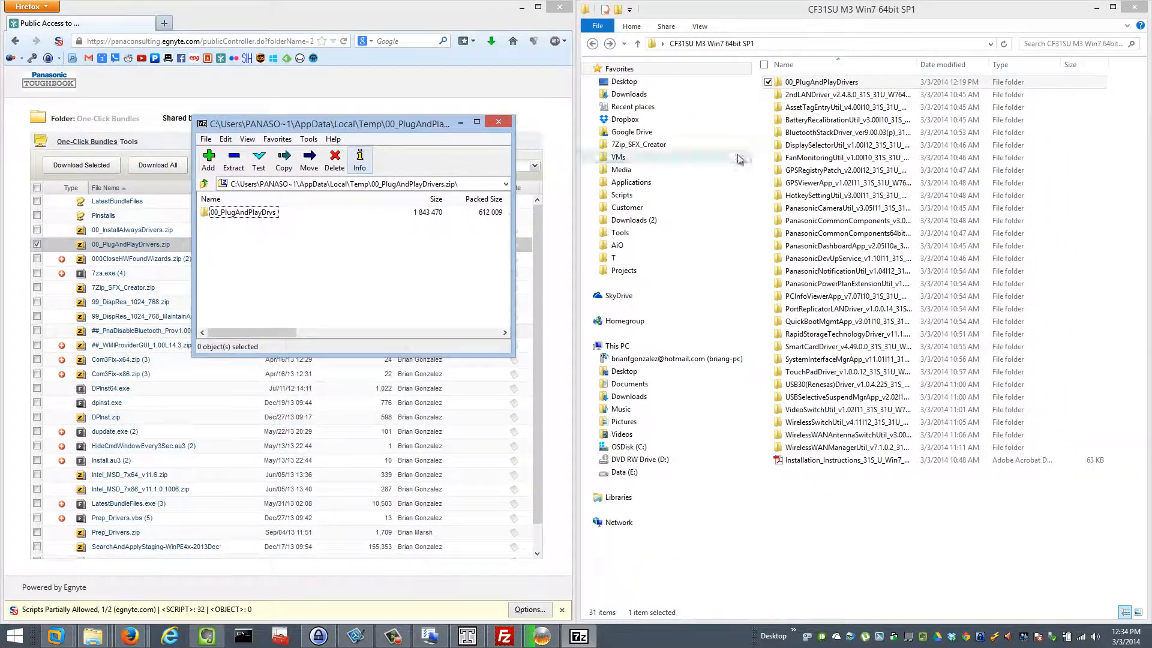
# Extract dpinst.xml, dpinst32.exe, dpinst64.exe and pinstall.bat from the archive into the bundle's 00_PlugAndPlayDrivers folder and close the archive.
pyautogui.doubleClick(832, 83)
pyautogui.doubleClick(273, 213)
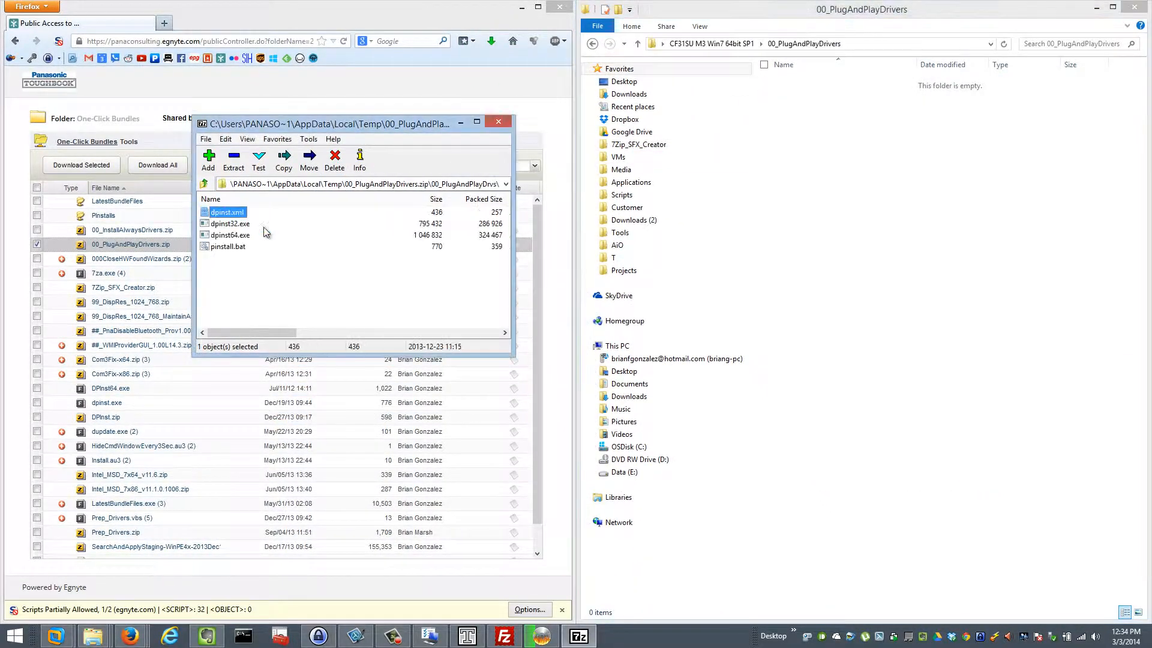
pyautogui.moveTo(306, 276); pyautogui.dragTo(220, 209)
pyautogui.moveTo(233, 224); pyautogui.dragTo(268, 219)
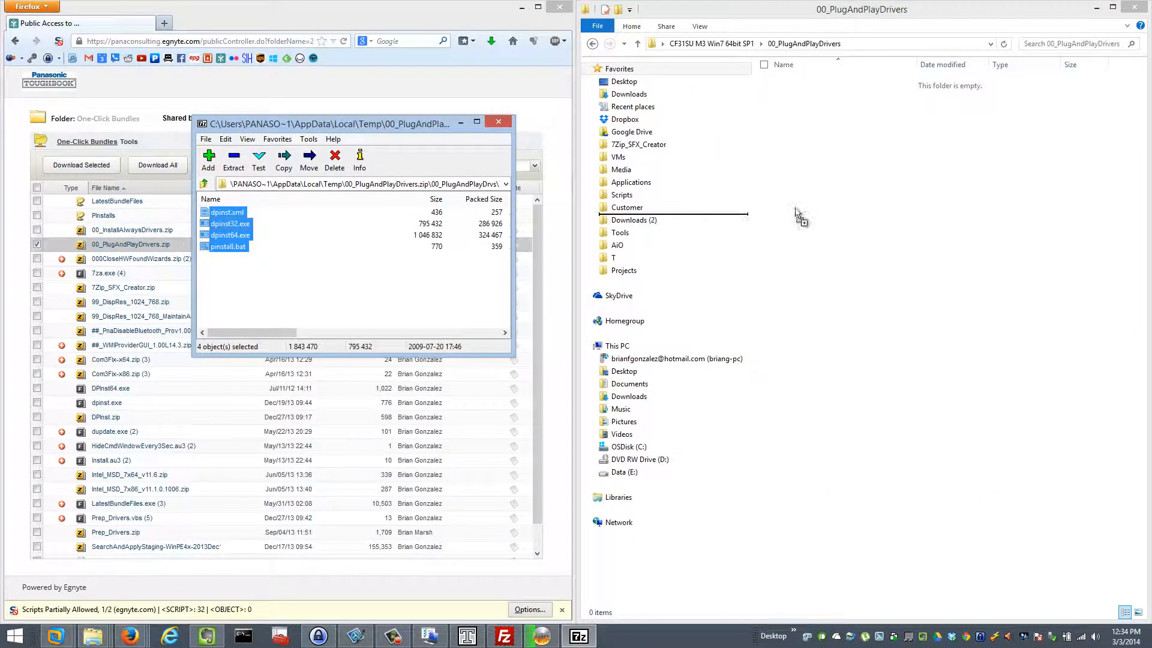
pyautogui.moveTo(799, 213); pyautogui.dragTo(813, 207)
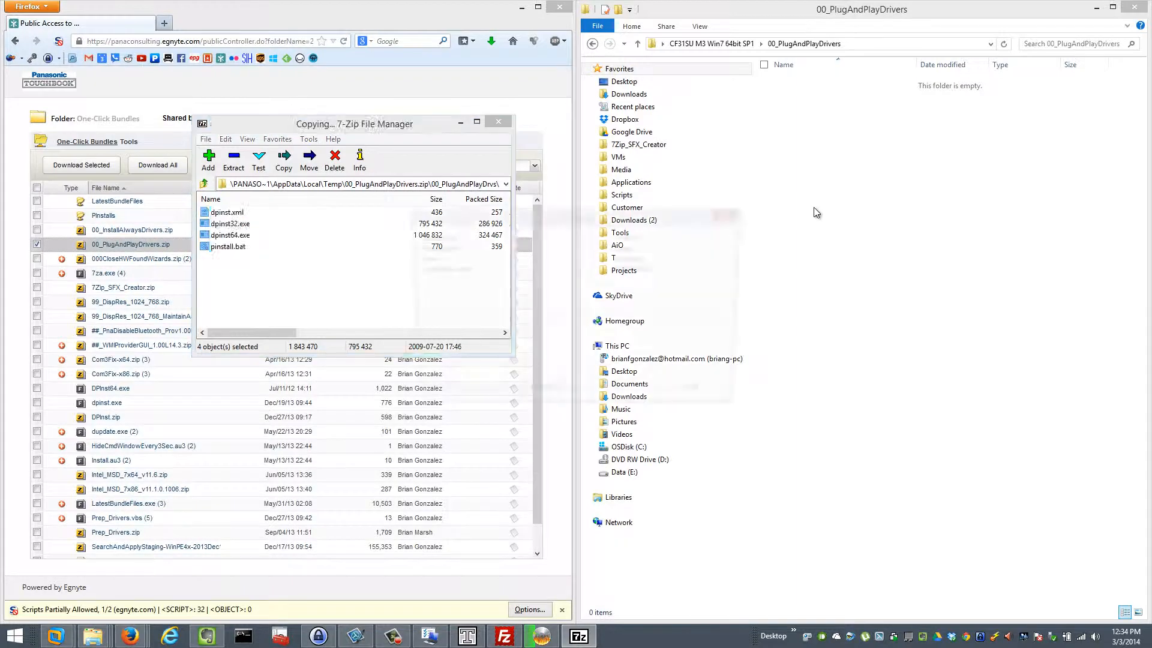
pyautogui.click(493, 126)
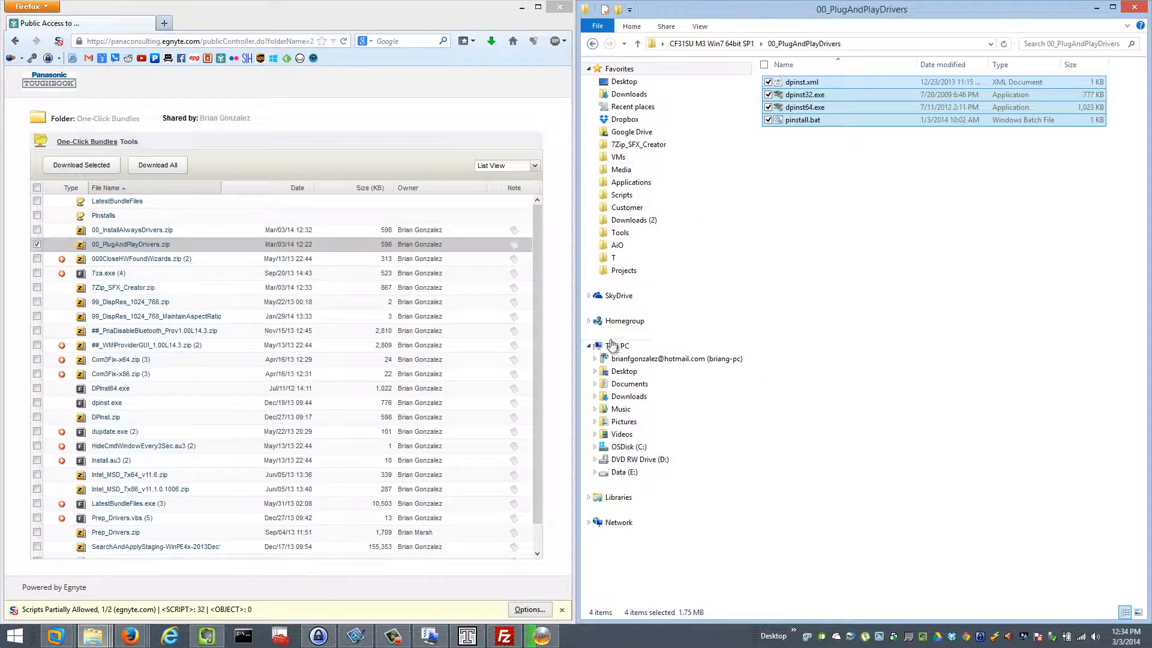
# Copy all the driver class folders, Biometric through System, from C:\Dummy\Out-of-Box Drivers.
pyautogui.click(621, 447)
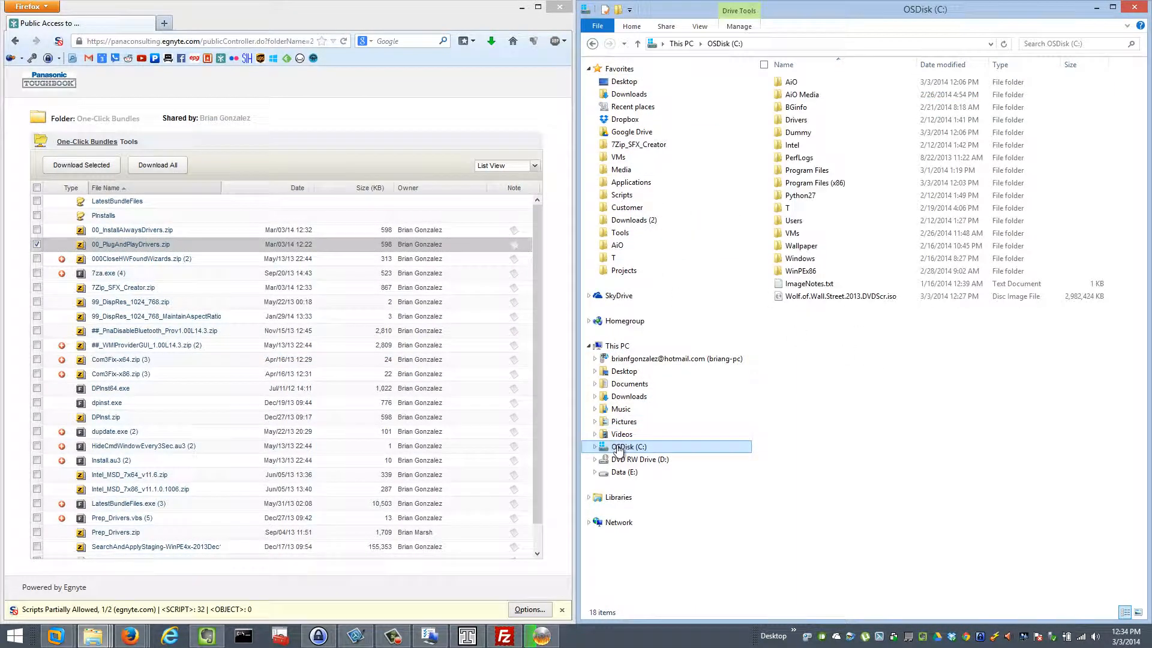
pyautogui.doubleClick(794, 133)
pyautogui.doubleClick(802, 170)
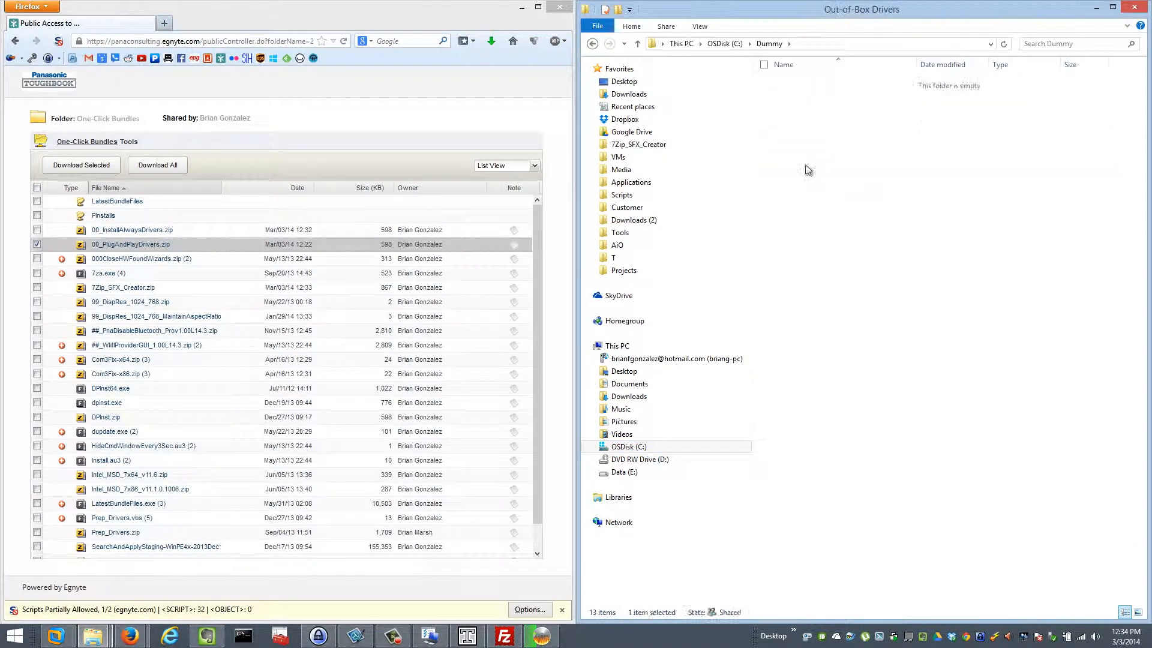
pyautogui.moveTo(841, 252); pyautogui.dragTo(790, 59)
pyautogui.rightClick(823, 144)
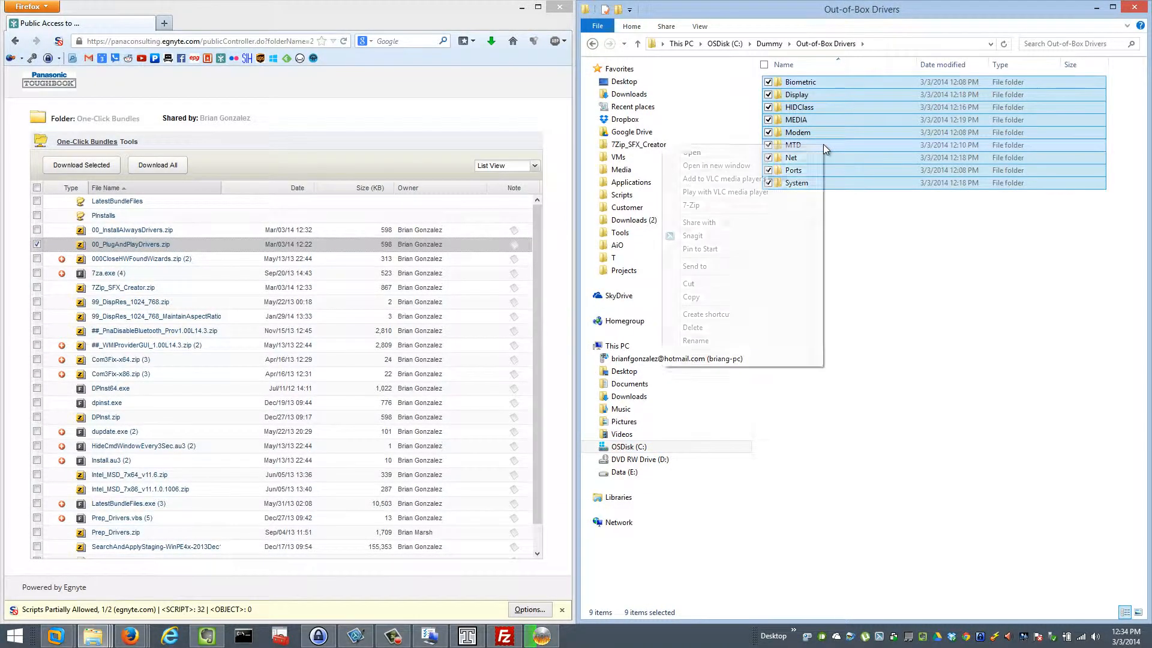
pyautogui.click(757, 297)
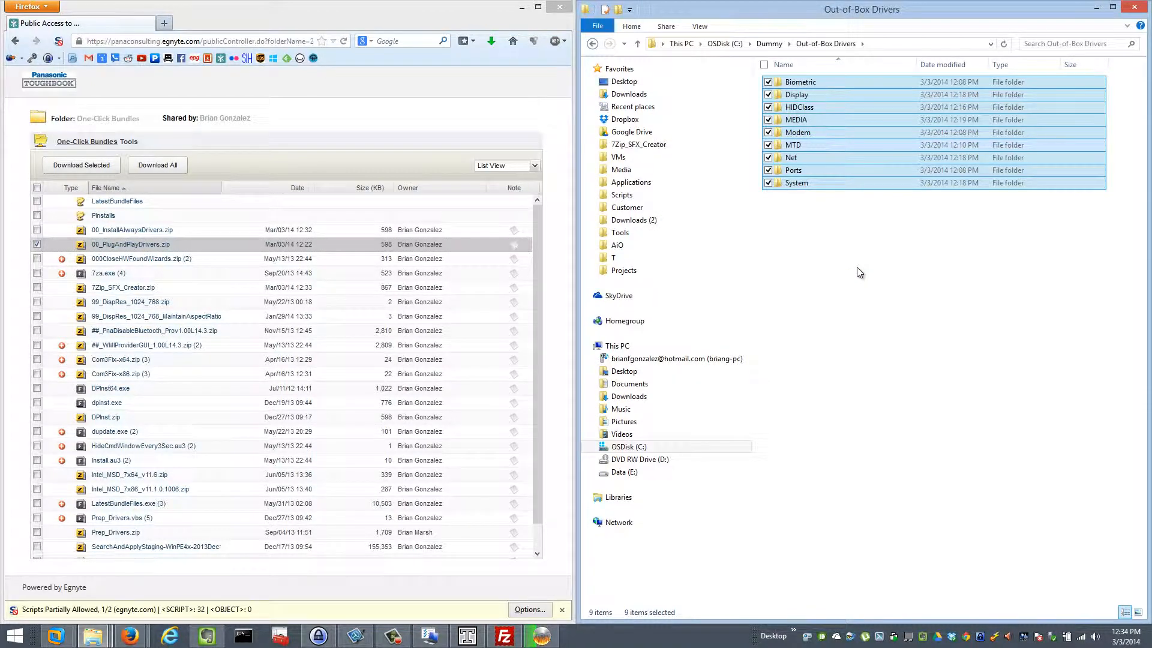
# Paste the copied driver class folders into 00_PlugAndPlayDrivers of the CF31SU M3 Win7 64bit SP1 desktop folder, then return to the bundle folder.
pyautogui.click(646, 146)
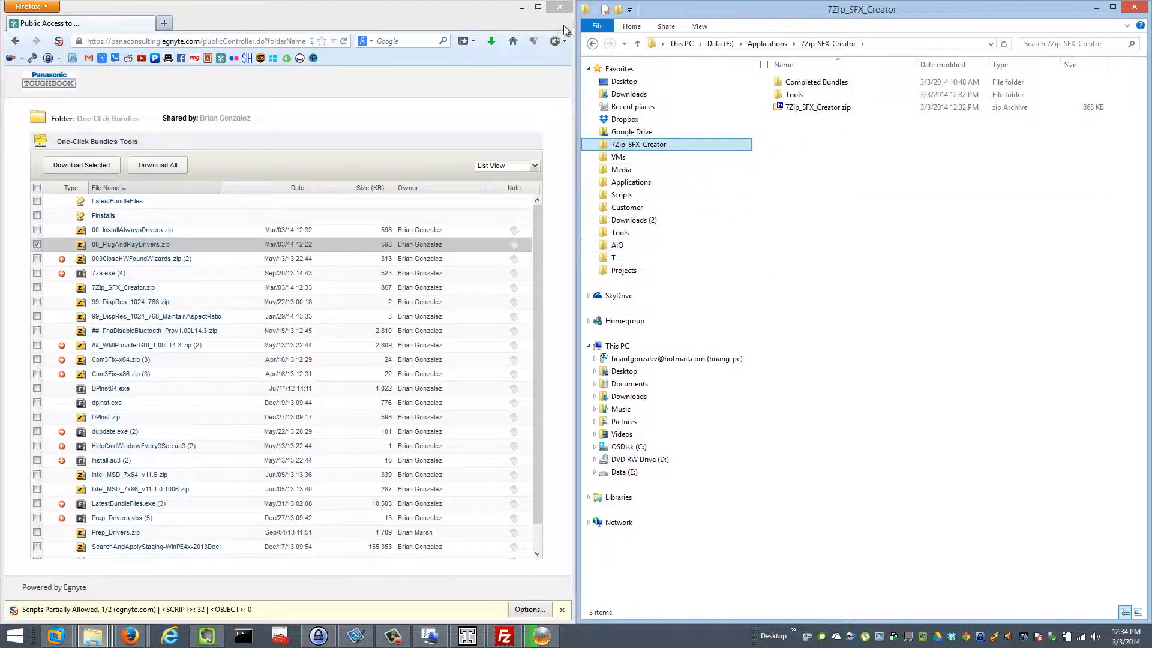
pyautogui.click(522, 9)
pyautogui.doubleClick(279, 273)
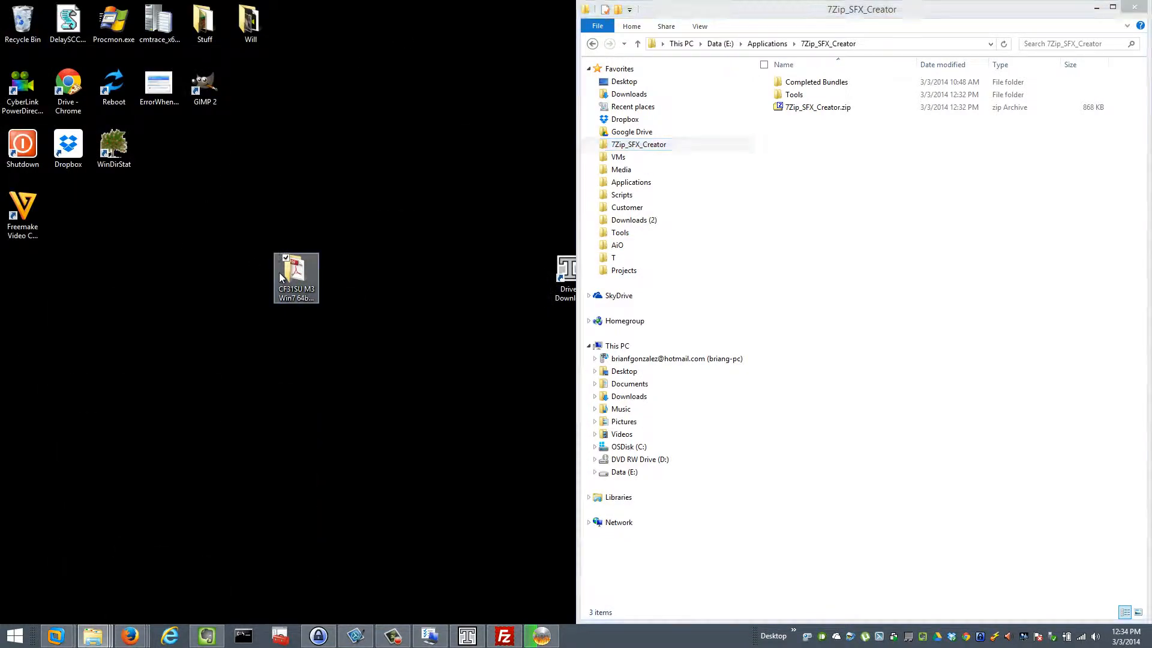
pyautogui.doubleClick(670, 281)
pyautogui.moveTo(798, 209); pyautogui.dragTo(1151, 257)
pyautogui.rightClick(919, 238)
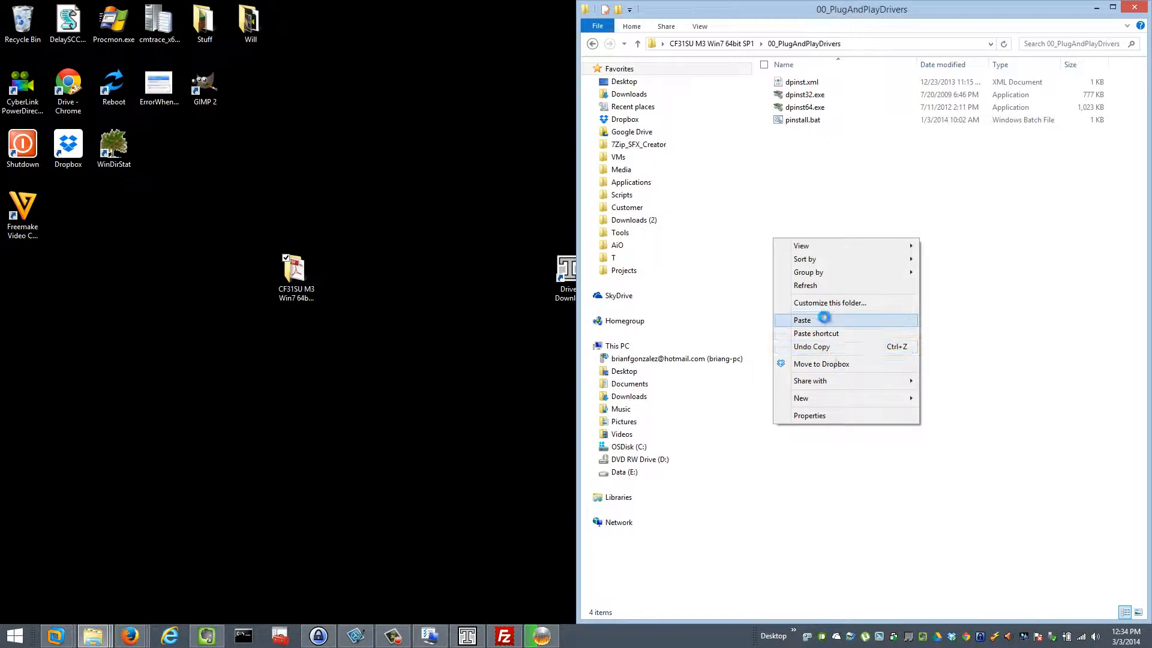
pyautogui.click(827, 320)
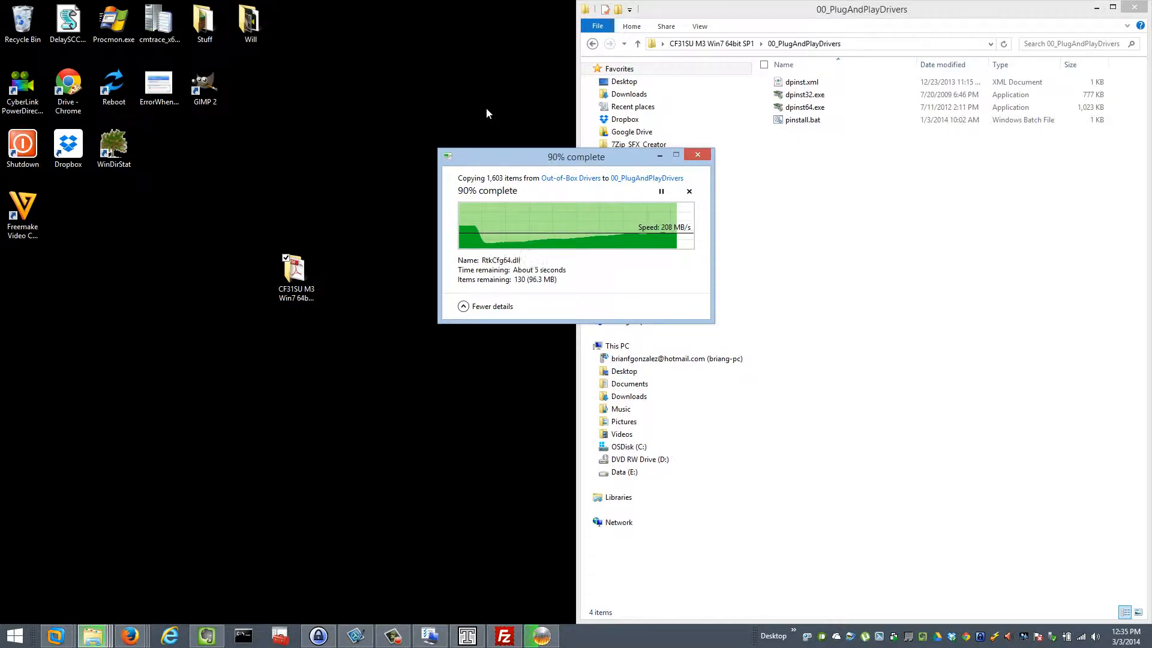
pyautogui.click(712, 43)
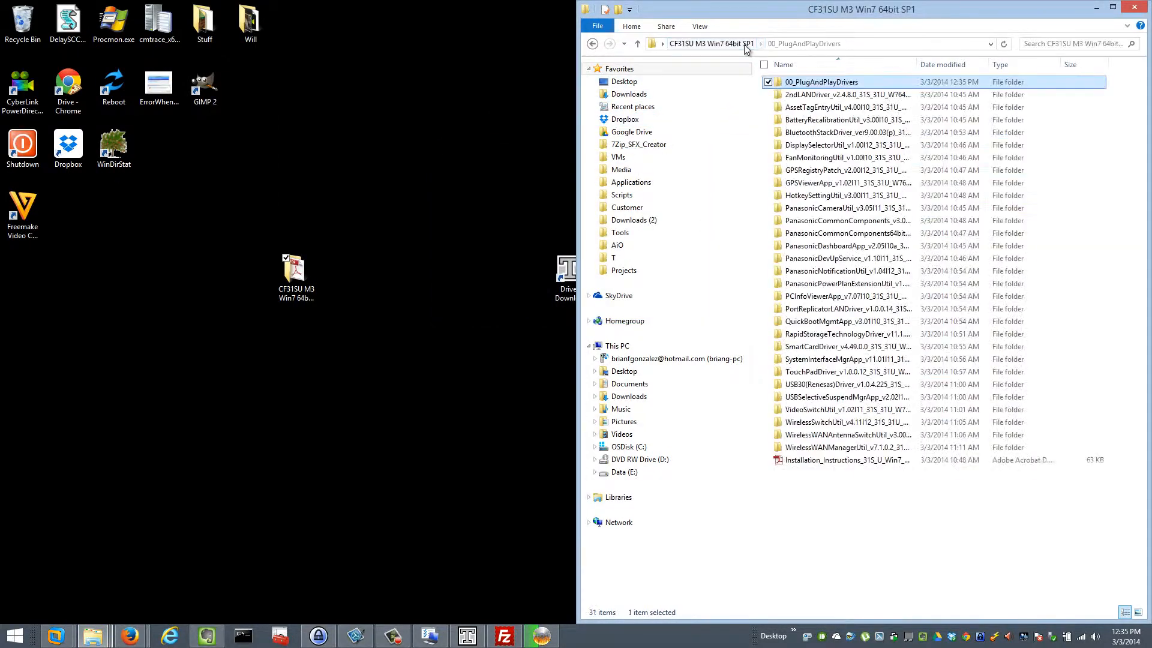
pyautogui.rightClick(894, 516)
pyautogui.click(891, 537)
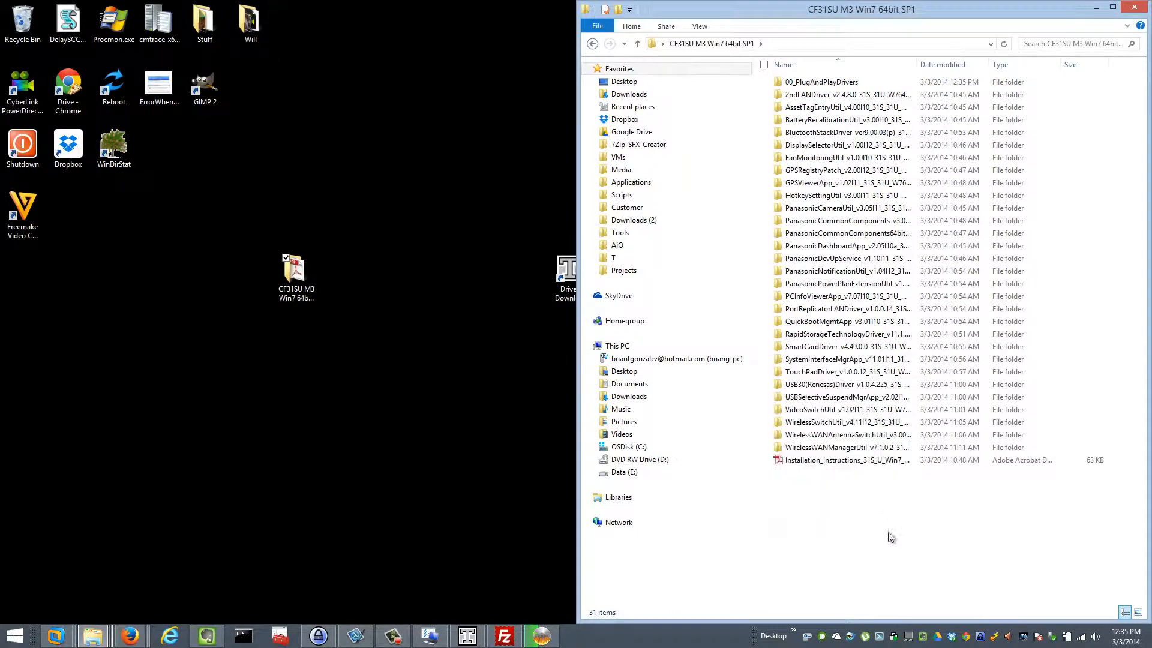
# Switch to Deployment Workbench and delete the t folder under Out-of-Box Drivers in the Dummy share, without forcing complete deletion.
pyautogui.click(293, 641)
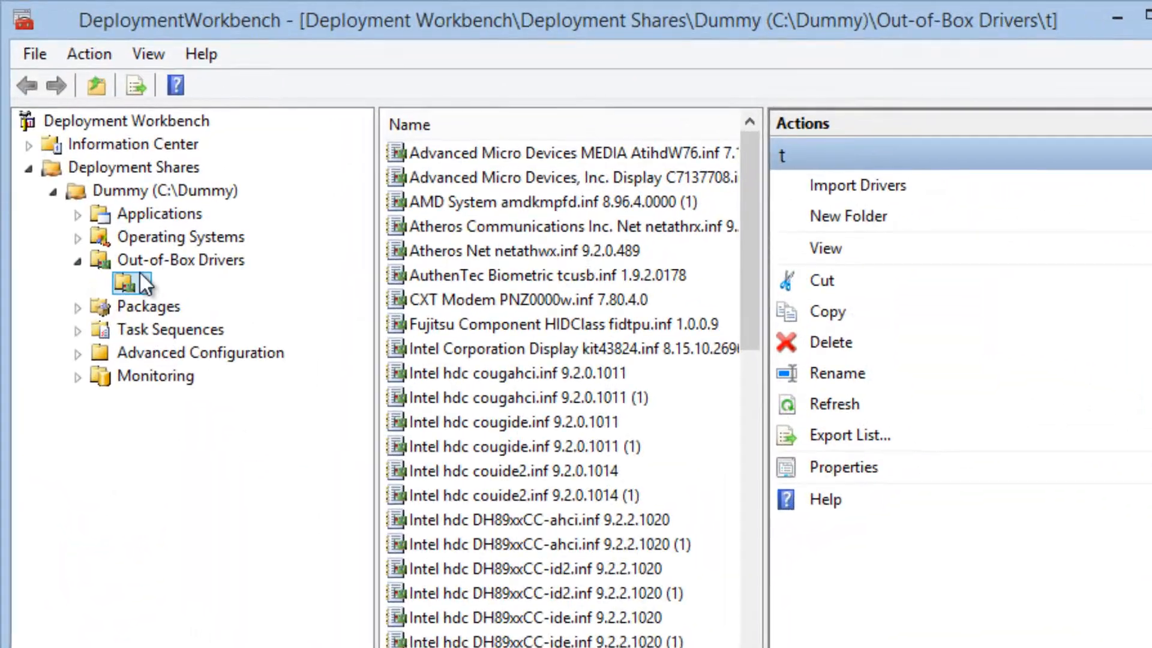
pyautogui.rightClick(128, 252)
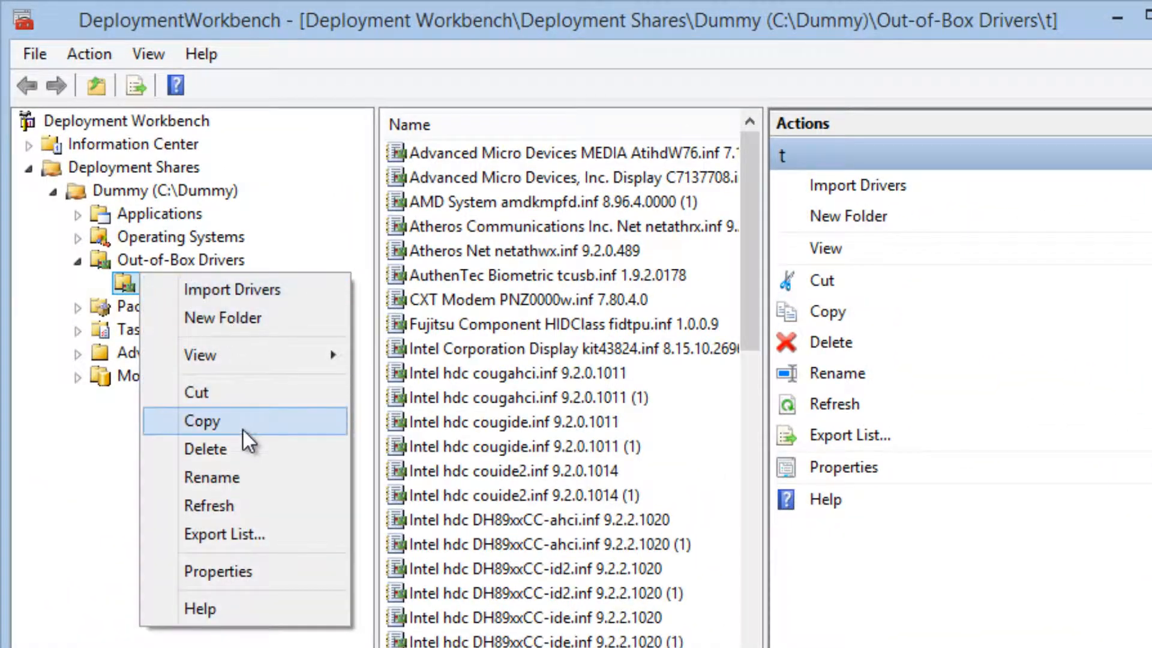
pyautogui.click(221, 407)
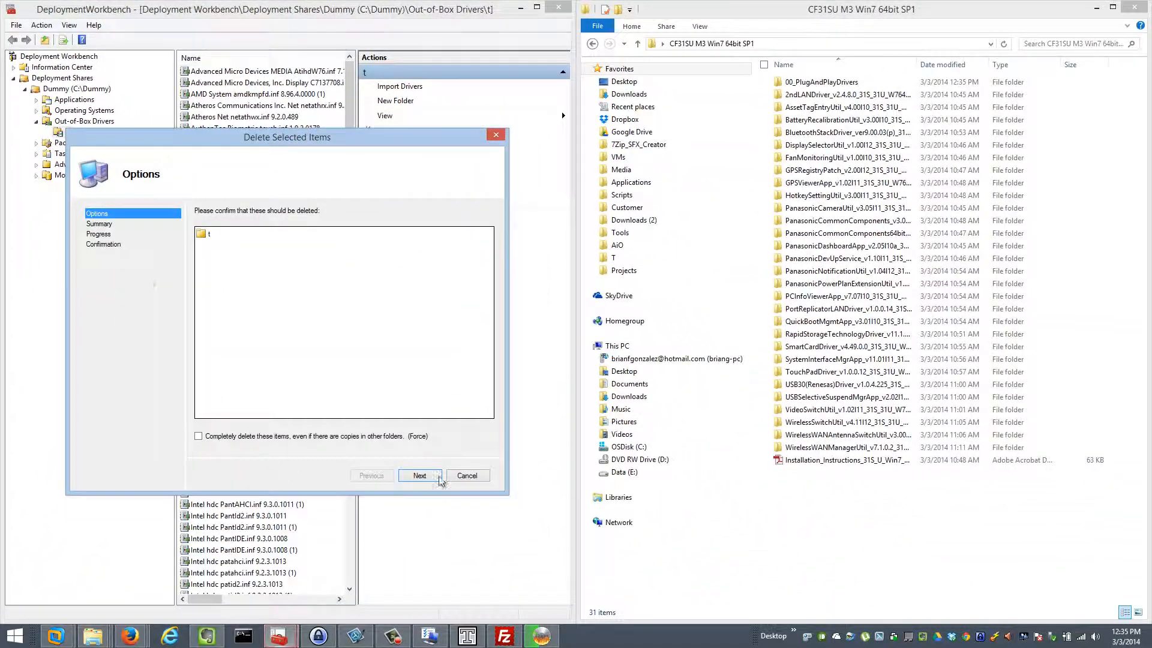
pyautogui.click(431, 477)
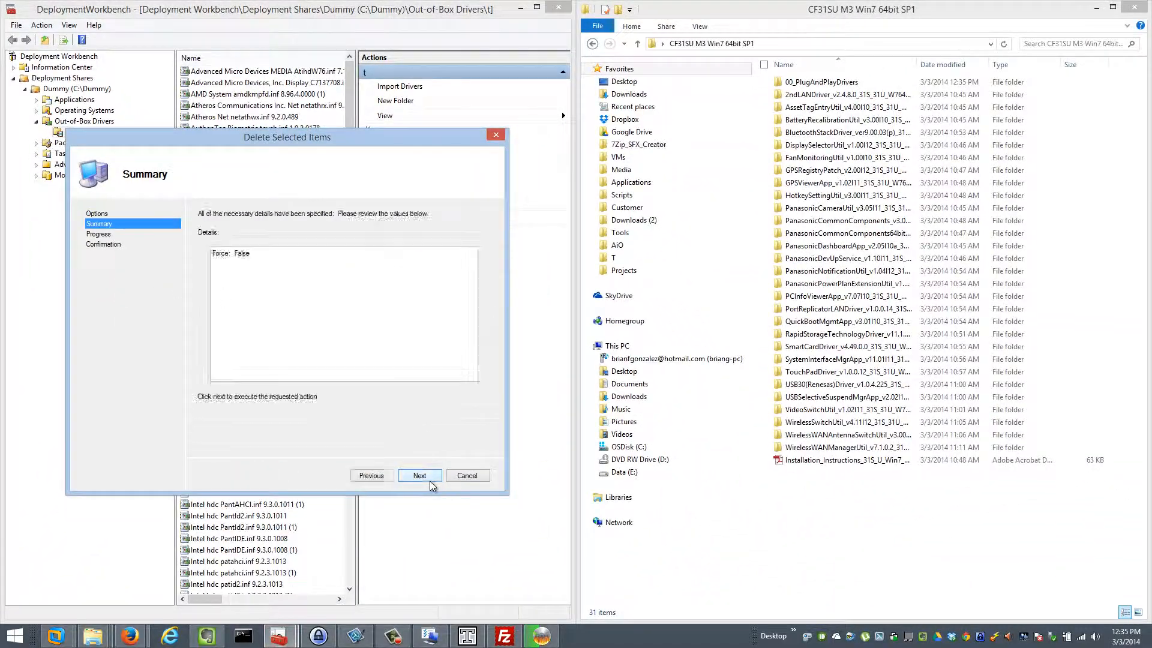
pyautogui.click(429, 480)
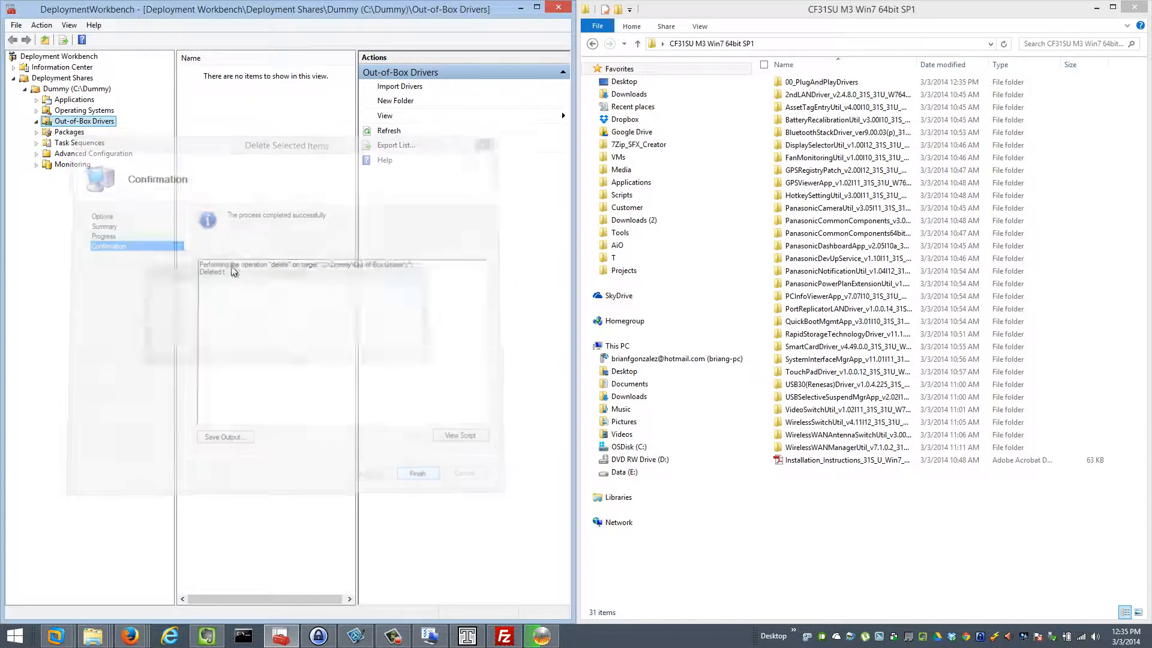
# Create a new folder named t under Out-of-Box Drivers.
pyautogui.rightClick(72, 122)
pyautogui.click(101, 139)
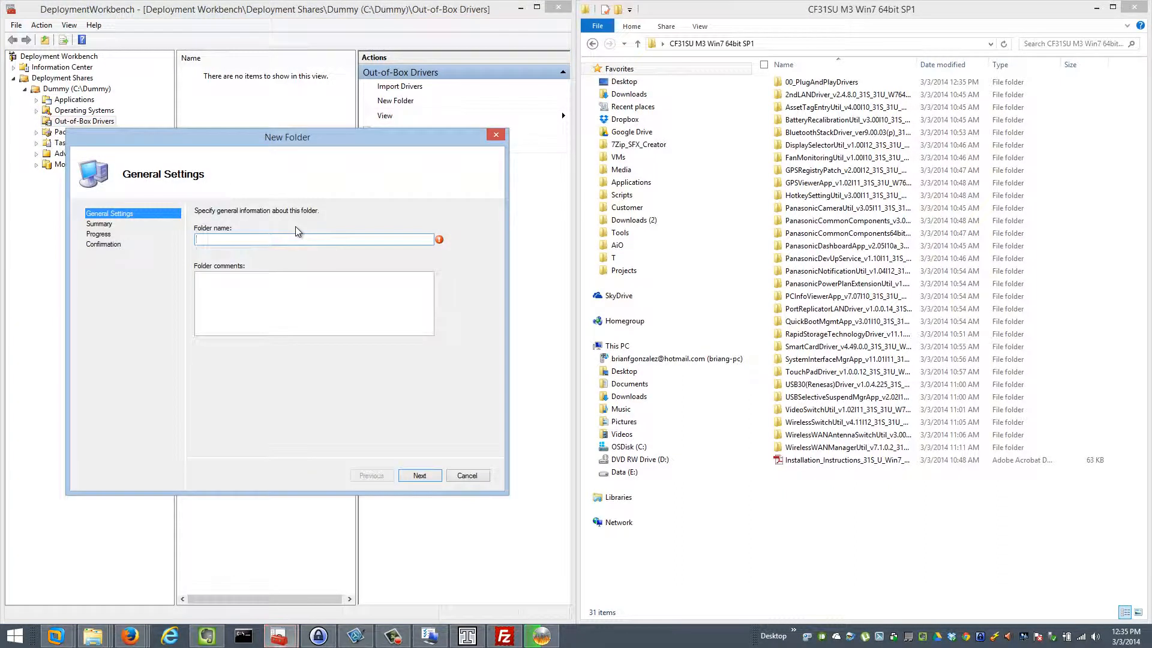
pyautogui.write('t')
pyautogui.press('Return')
pyautogui.press('Return')
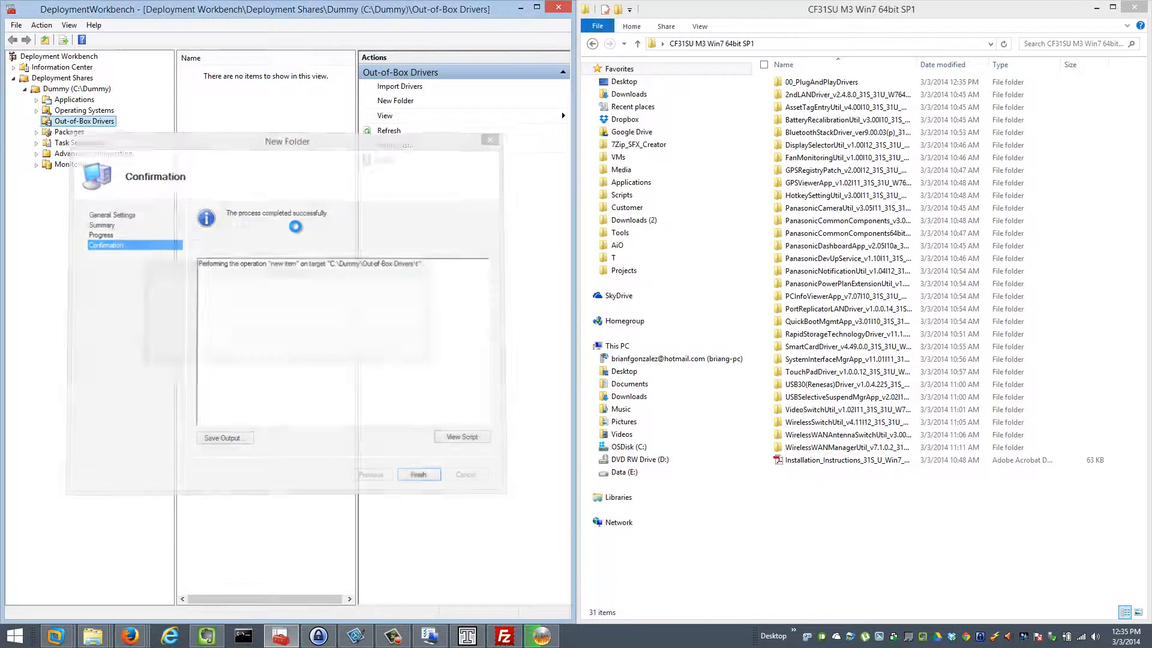
pyautogui.press('Return')
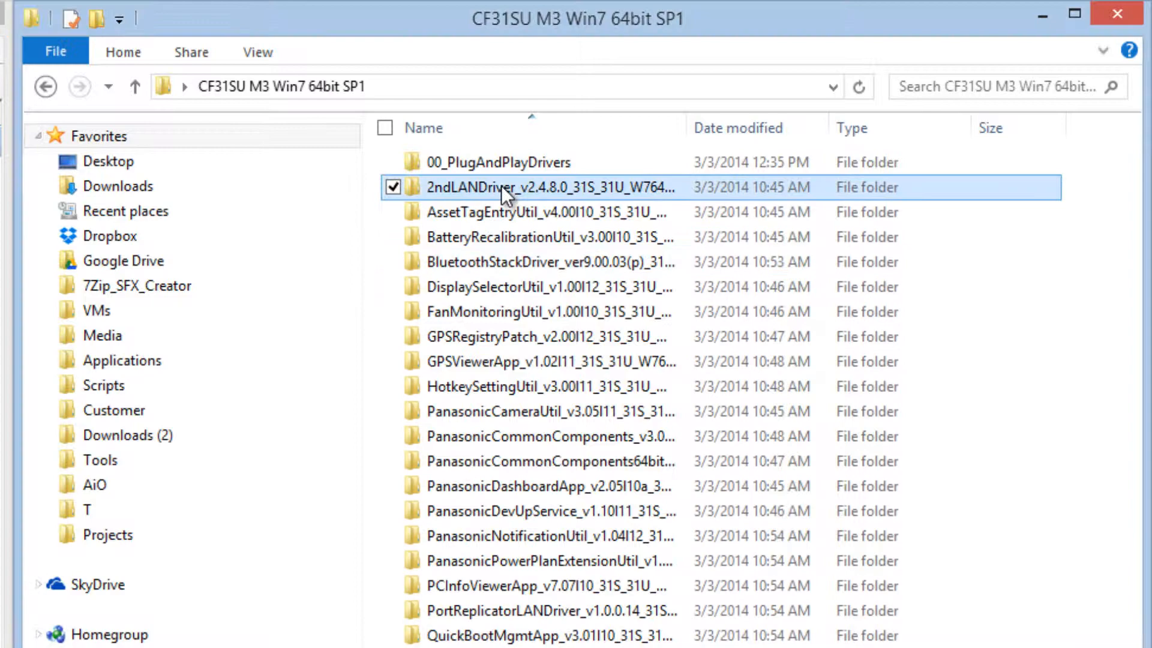
# Import the drivers from the x64 folder of 2ndLANDriver_v2.4.8.0_31S_31U_W764_ss11112 into the t folder of Out-of-Box Drivers.
pyautogui.doubleClick(502, 186)
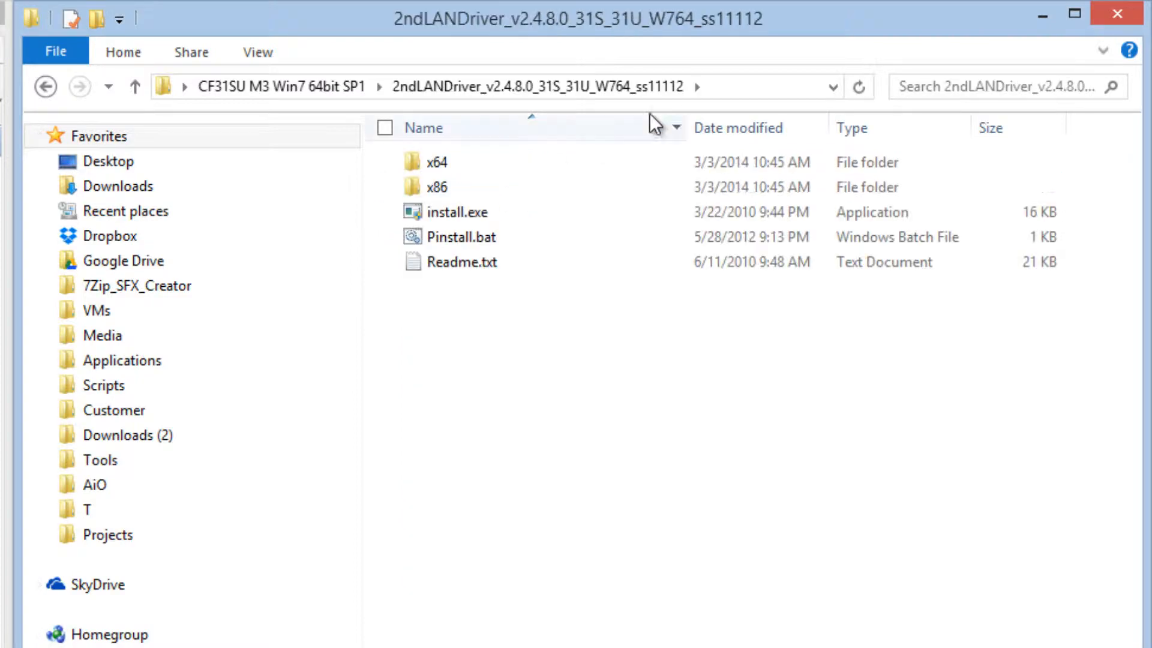
pyautogui.doubleClick(503, 166)
pyautogui.click(840, 77)
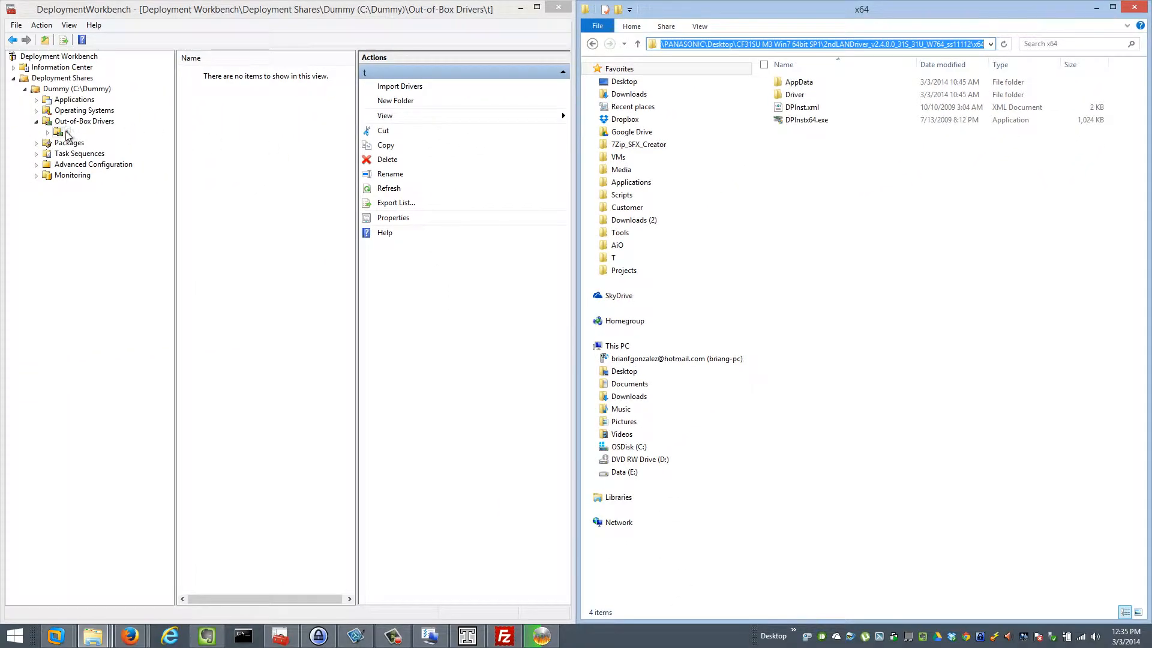
pyautogui.rightClick(66, 132)
pyautogui.click(76, 139)
pyautogui.write('C:\\Users\\PANASONIC\\Desktop\\CF31SU M3 Win7 64bit SP1\\2ndLANDriver_v2.4.8.0_31S_31U_W764_ss11112\\x64')
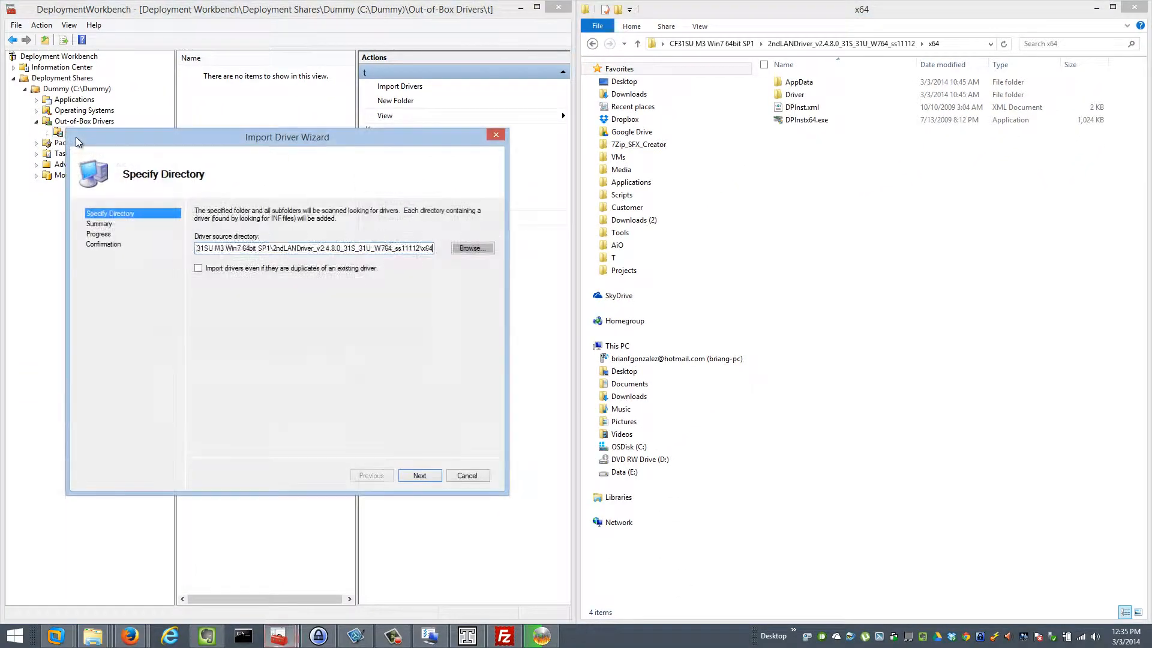
pyautogui.press('Return')
pyautogui.press('Return')
pyautogui.click(418, 476)
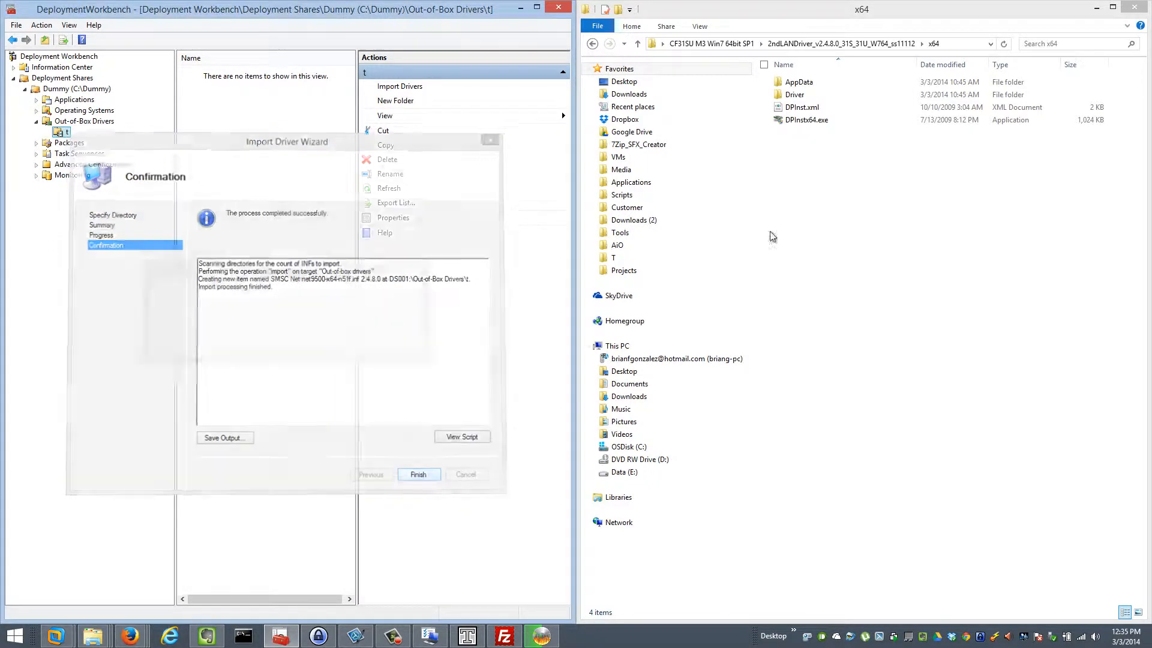
# Import the drivers from the AMD64 folder of PortReplicatorLANDriver_v1.0.0.14_31S_31U_W764_ss11125 into the t folder.
pyautogui.click(637, 44)
pyautogui.click(638, 44)
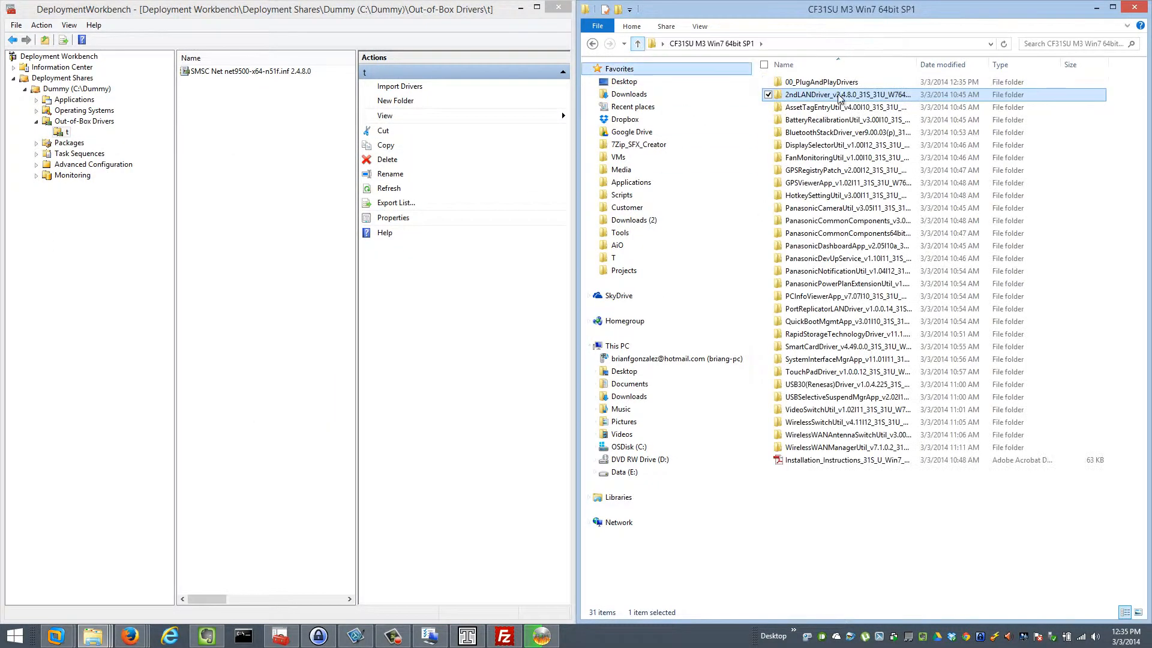
pyautogui.doubleClick(843, 314)
pyautogui.doubleClick(797, 81)
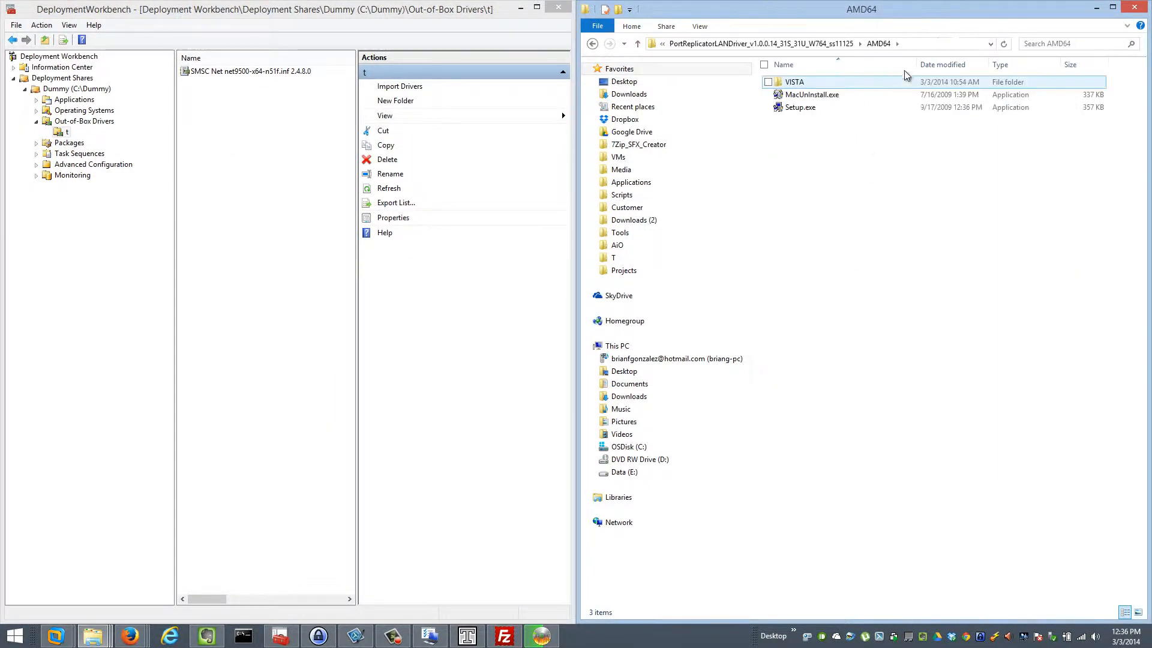
pyautogui.hotkey('alt', 'd')
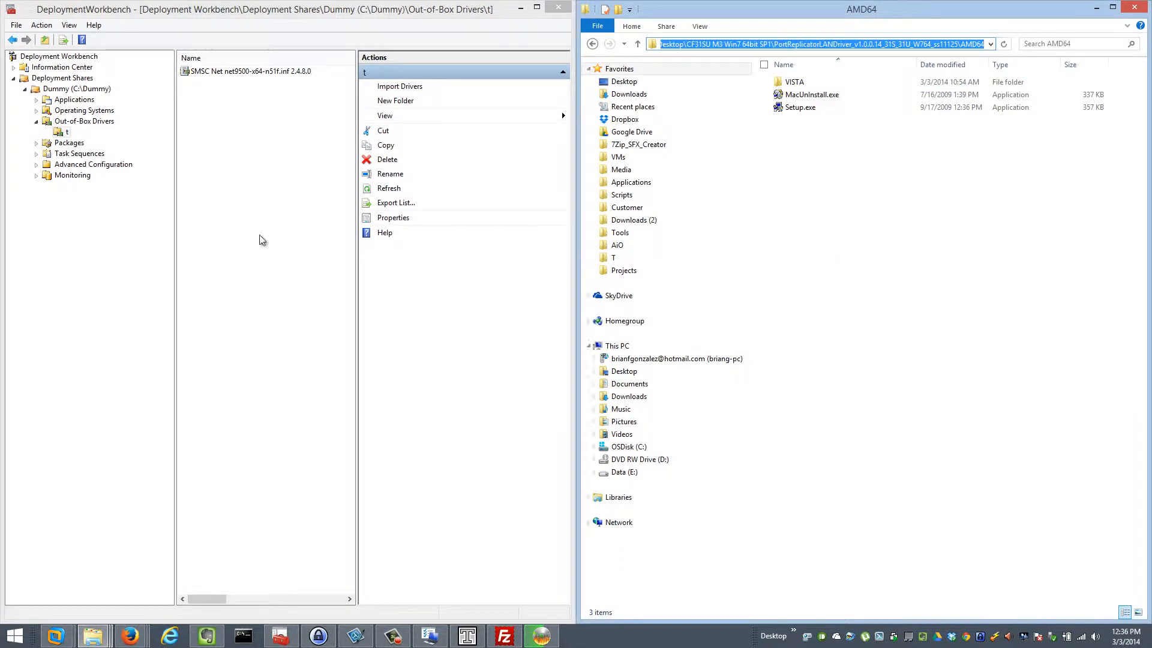
pyautogui.rightClick(66, 133)
pyautogui.click(90, 140)
pyautogui.click(293, 248)
pyautogui.write('C:\\Users\\PANASONIC\\Desktop\\CF31SU M3 Win7 64bit SP1\\PortReplicatorLANDriver_v1.0.0.14_31S_31U_W764_ss11125\\AMD64')
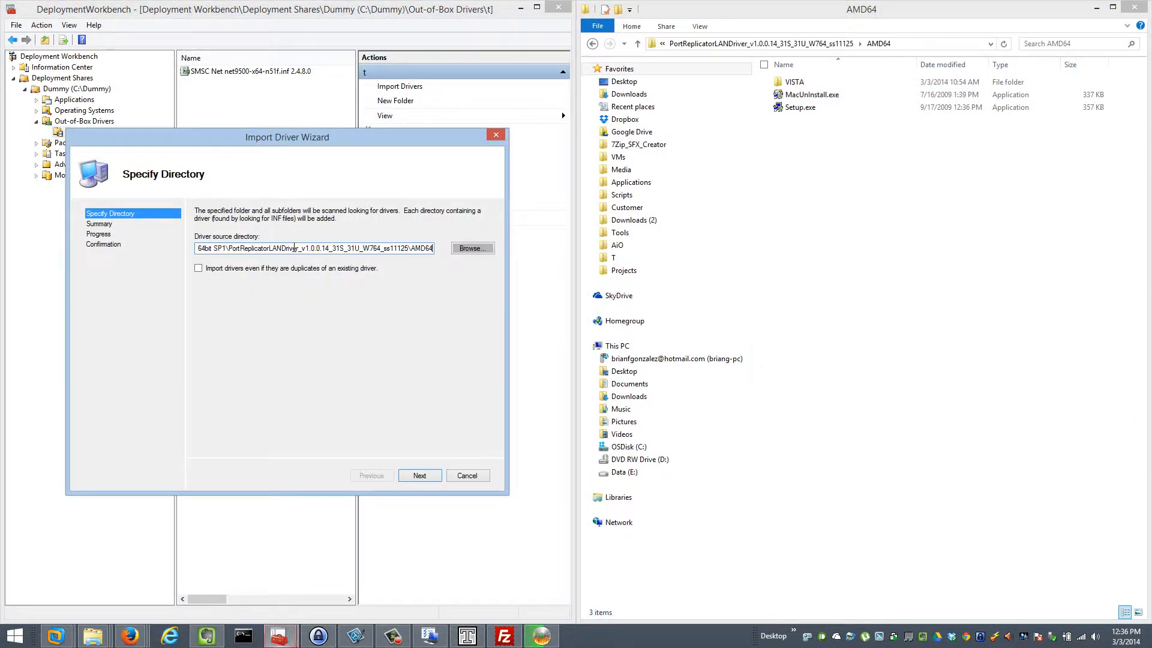
pyautogui.press('Return')
pyautogui.press('Return')
pyautogui.press('Return')
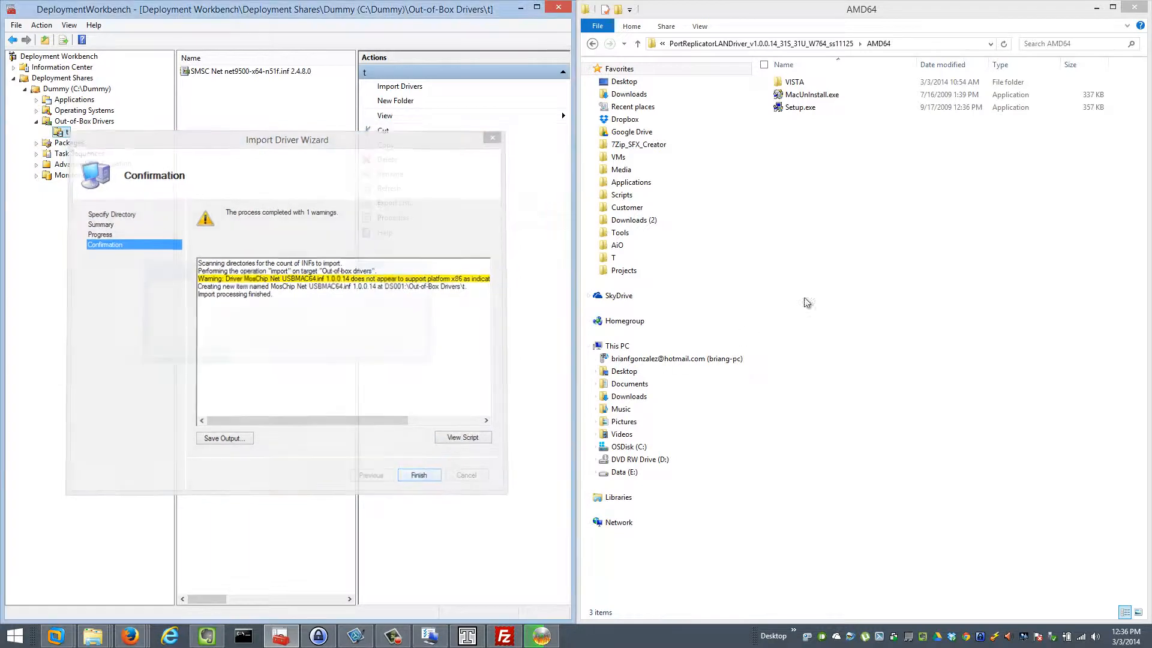
# Delete the 2ndLANDriver and PortReplicatorLANDriver folders from the bundle folder and close Deployment Workbench.
pyautogui.click(936, 259)
pyautogui.hotkey('alt', 'Up')
pyautogui.hotkey('alt', 'Up')
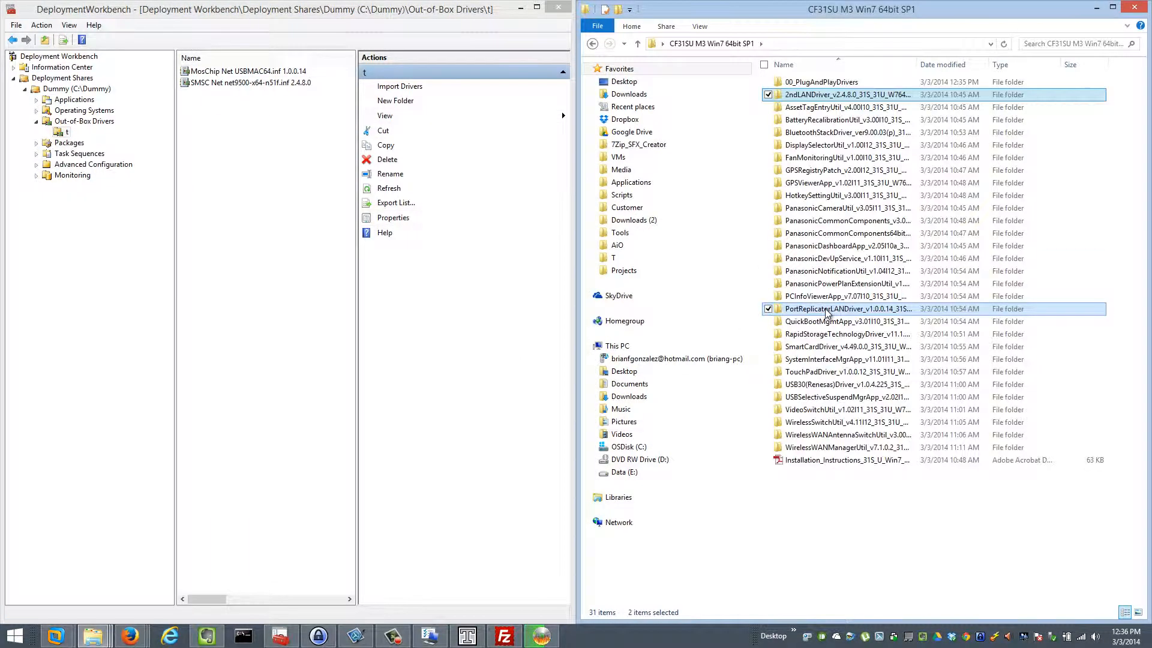
pyautogui.press('Delete')
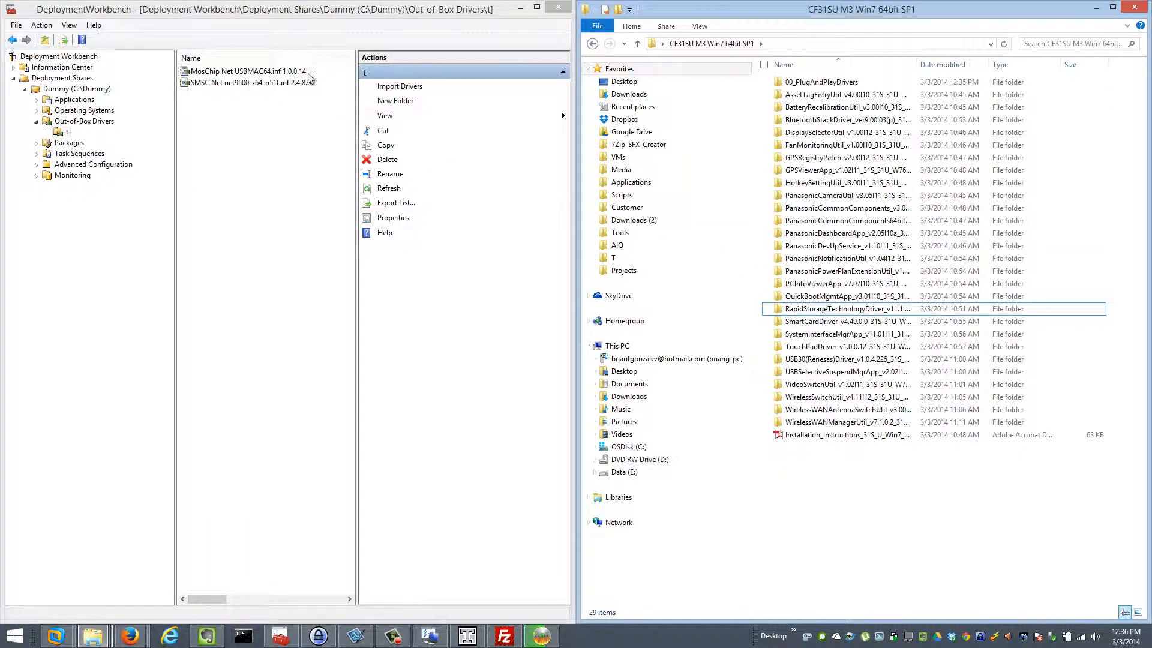
pyautogui.click(341, 20)
pyautogui.click(557, 8)
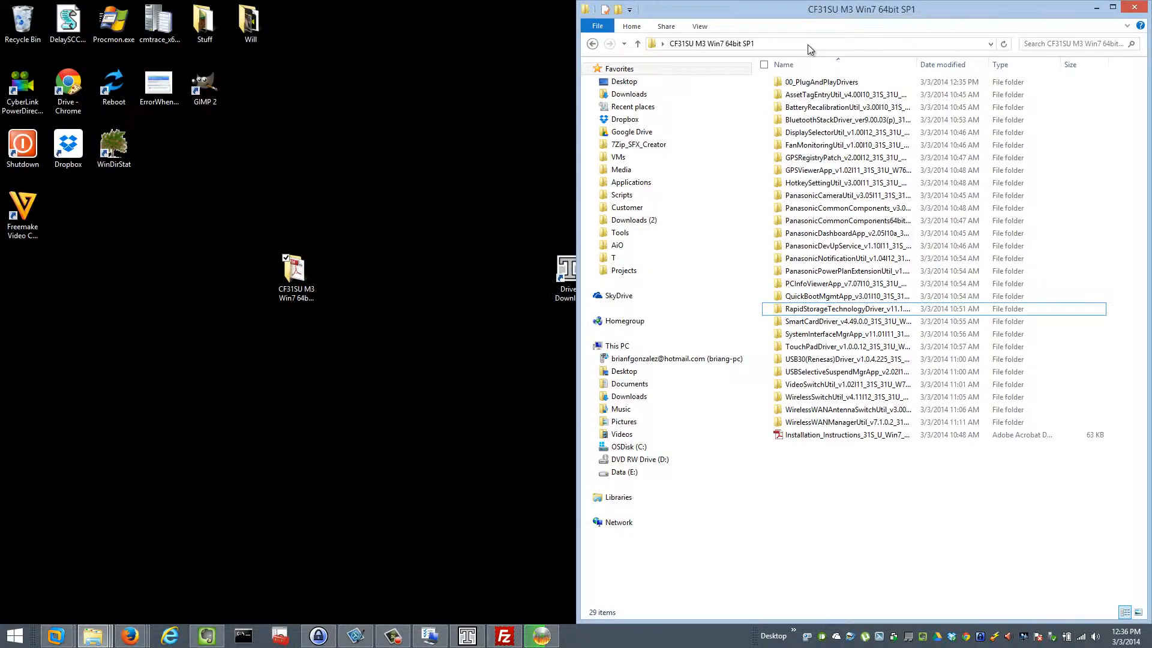
# Create a new folder named 00_InstallAlways in the CF31SU M3 Win7 64bit SP1 folder.
pyautogui.rightClick(894, 488)
pyautogui.moveTo(870, 462)
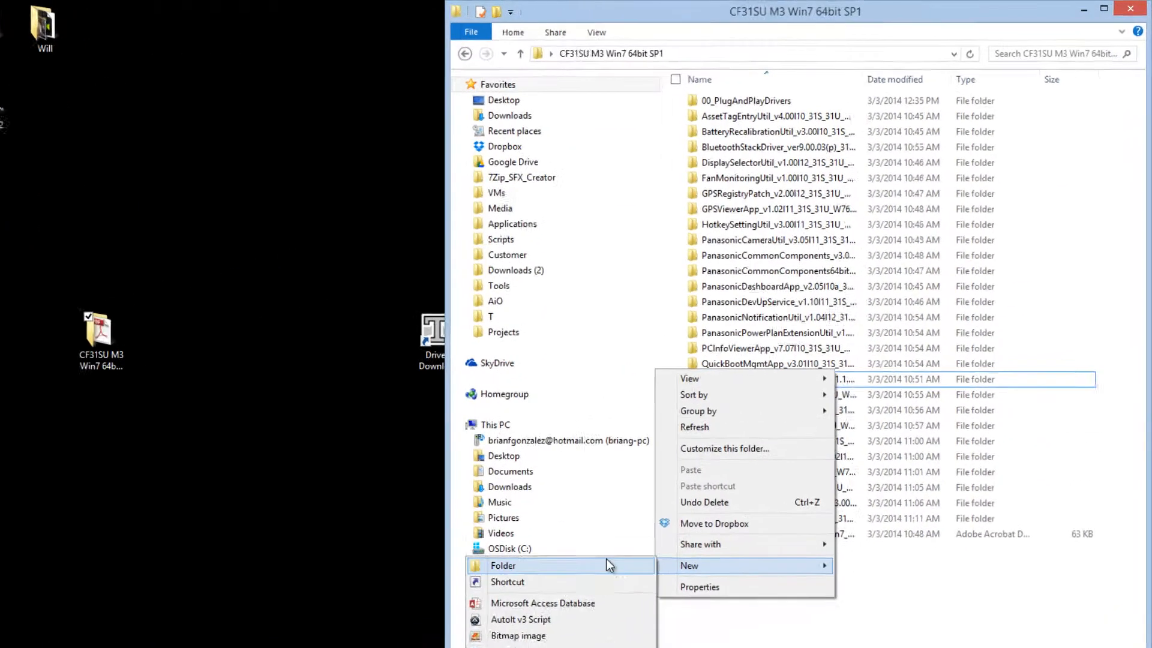
pyautogui.click(624, 461)
pyautogui.write('00')
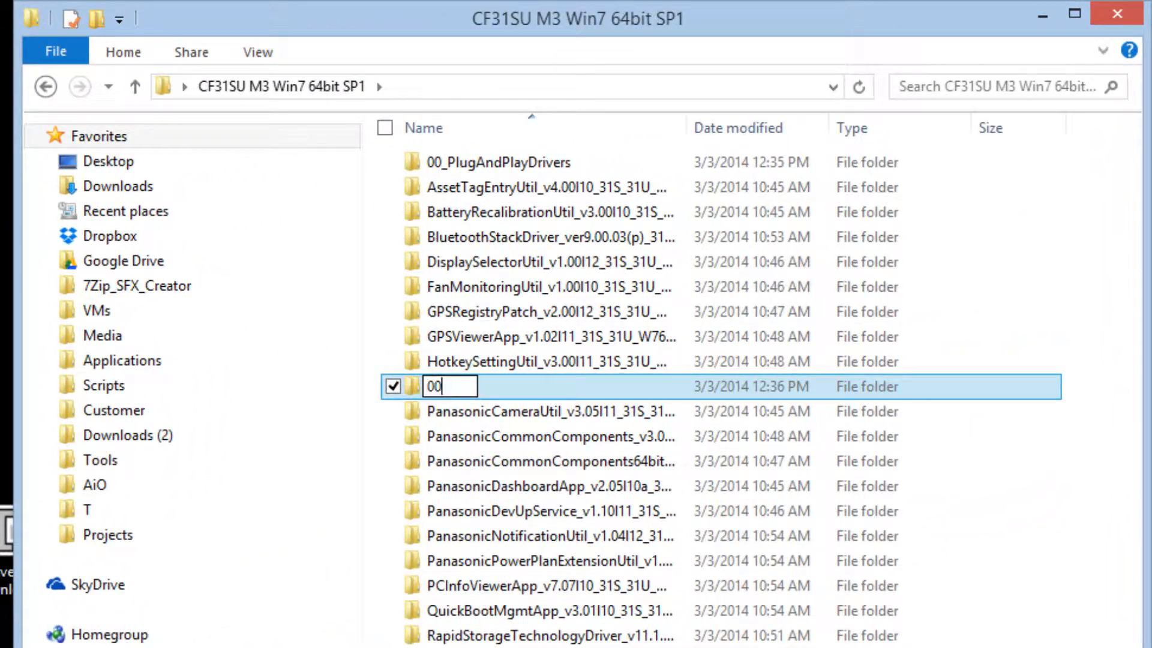
pyautogui.write('_Install')
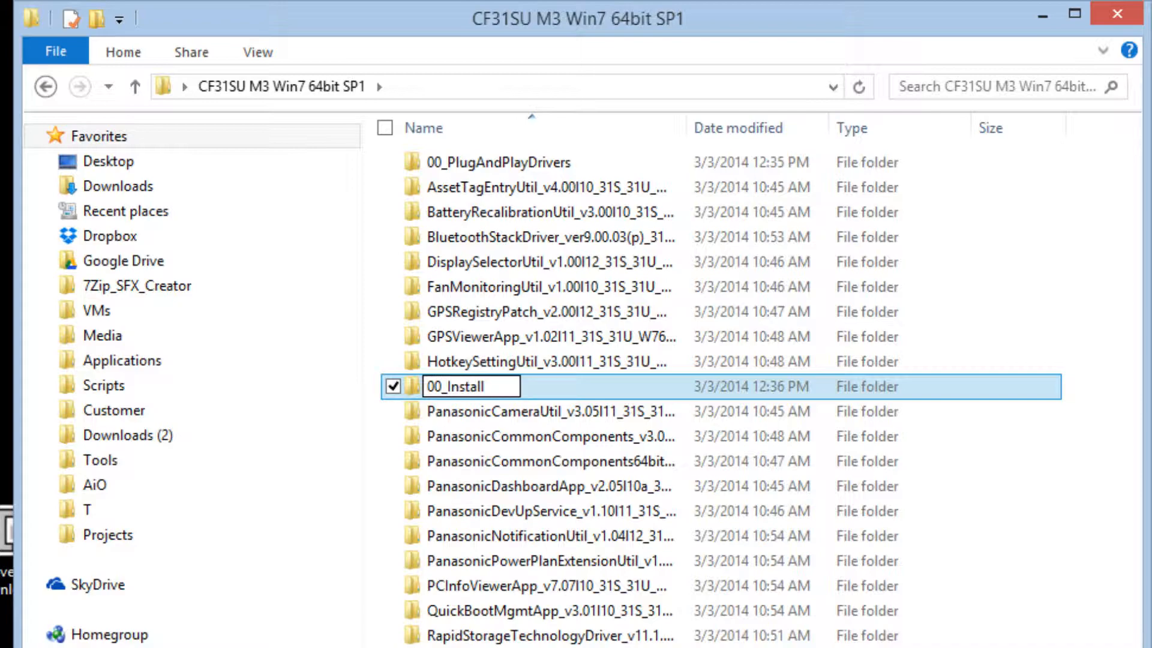
pyautogui.write('Alwe')
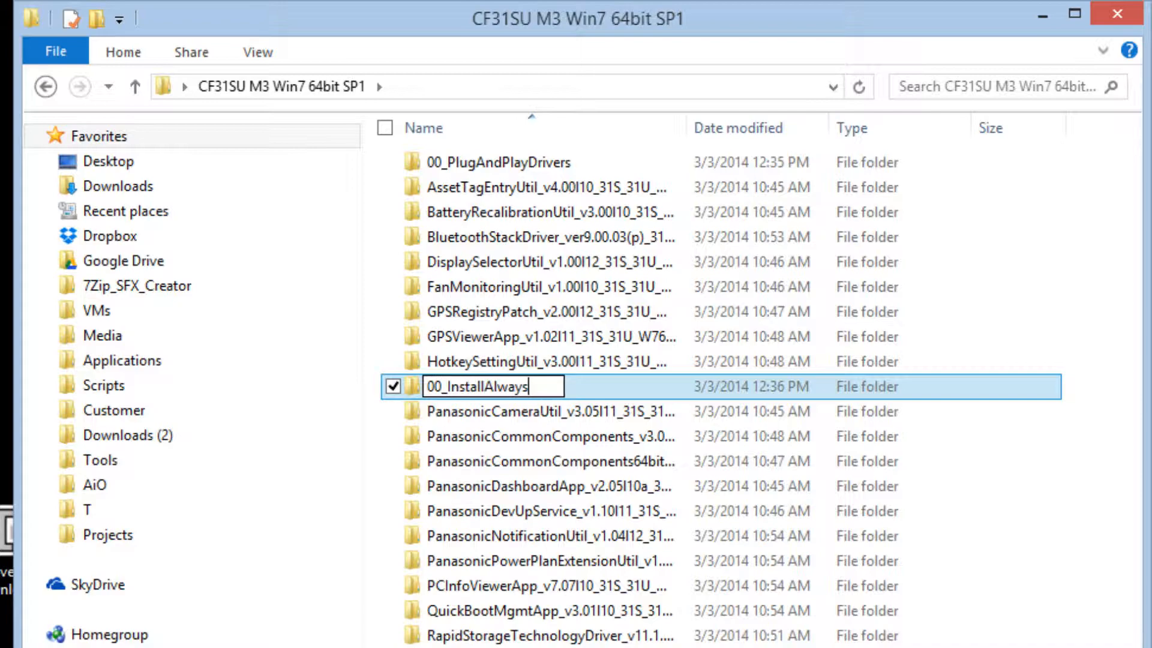
pyautogui.write('ys')
pyautogui.press('Return')
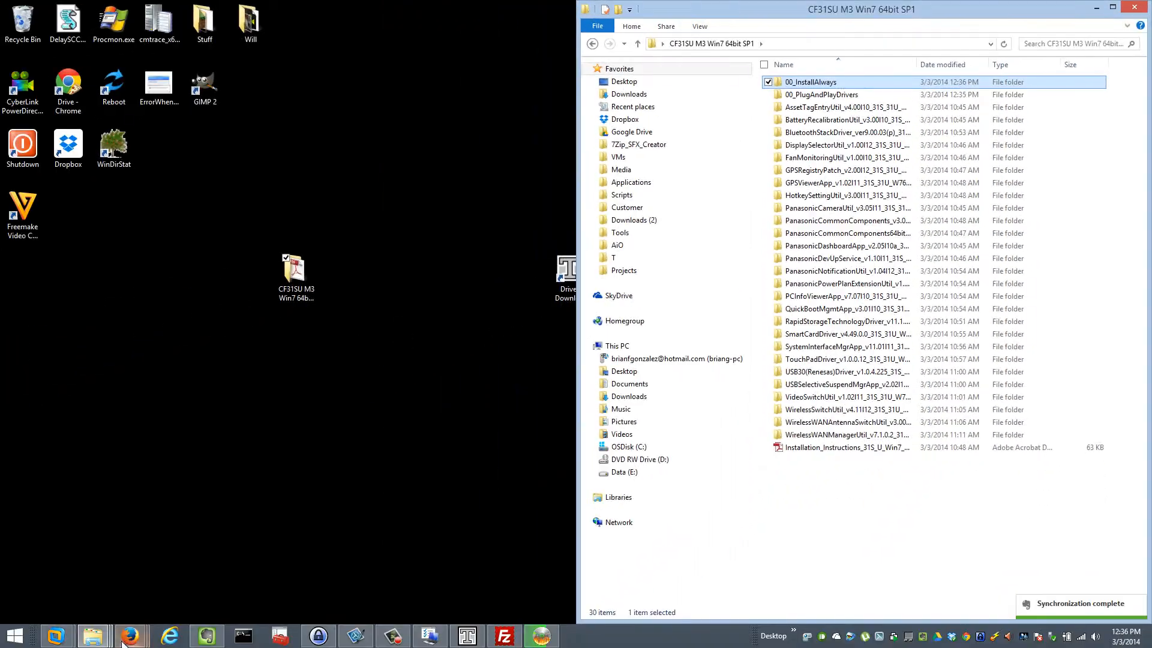
# Bring up the Tools file list in Firefox, rename the 00_InstallAlways folder as 00_InstallAlwaysDrivers and open it.
pyautogui.moveTo(128, 636)
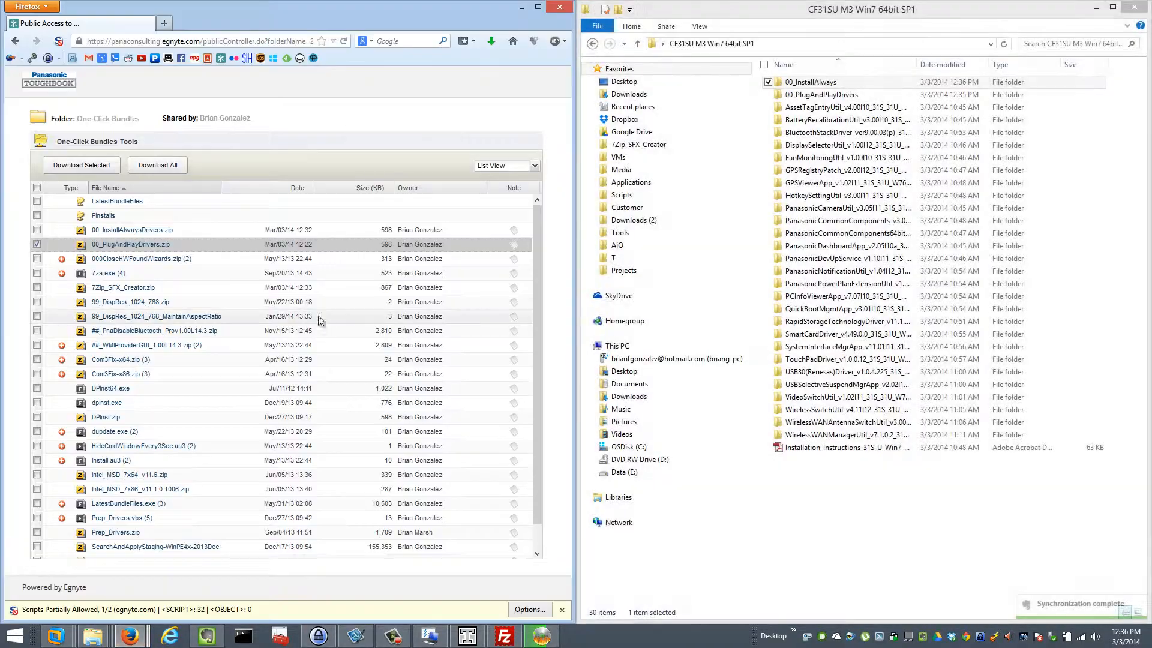
pyautogui.click(337, 580)
pyautogui.click(846, 84)
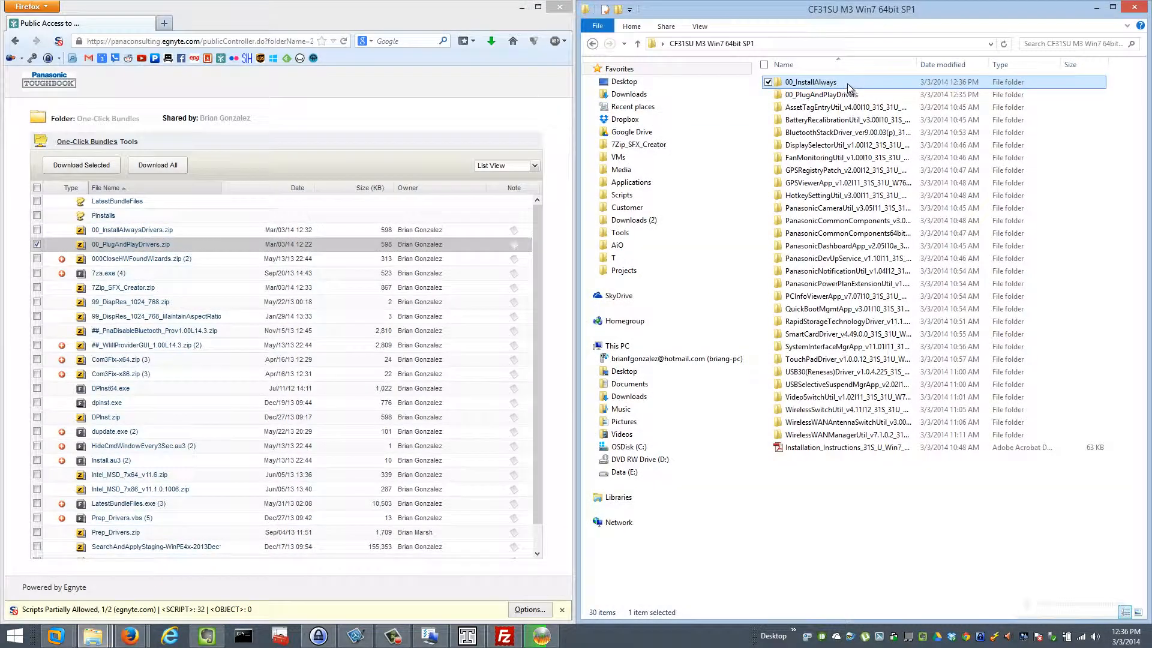
pyautogui.click(844, 82)
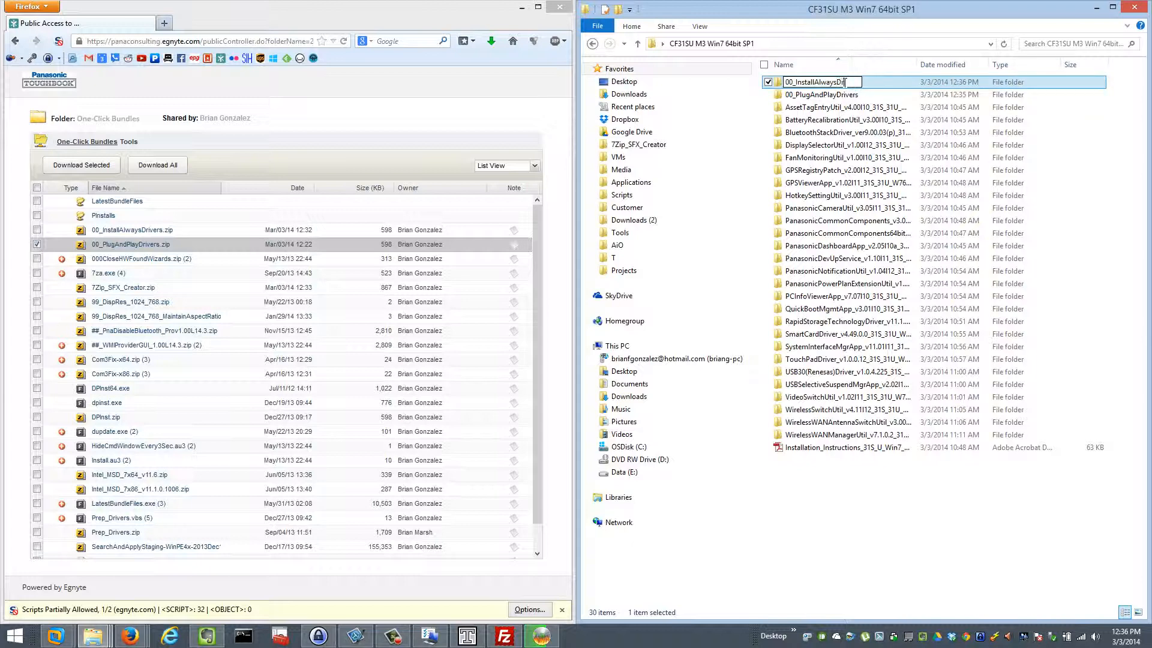
pyautogui.write('Drivers')
pyautogui.press('Return')
pyautogui.doubleClick(844, 84)
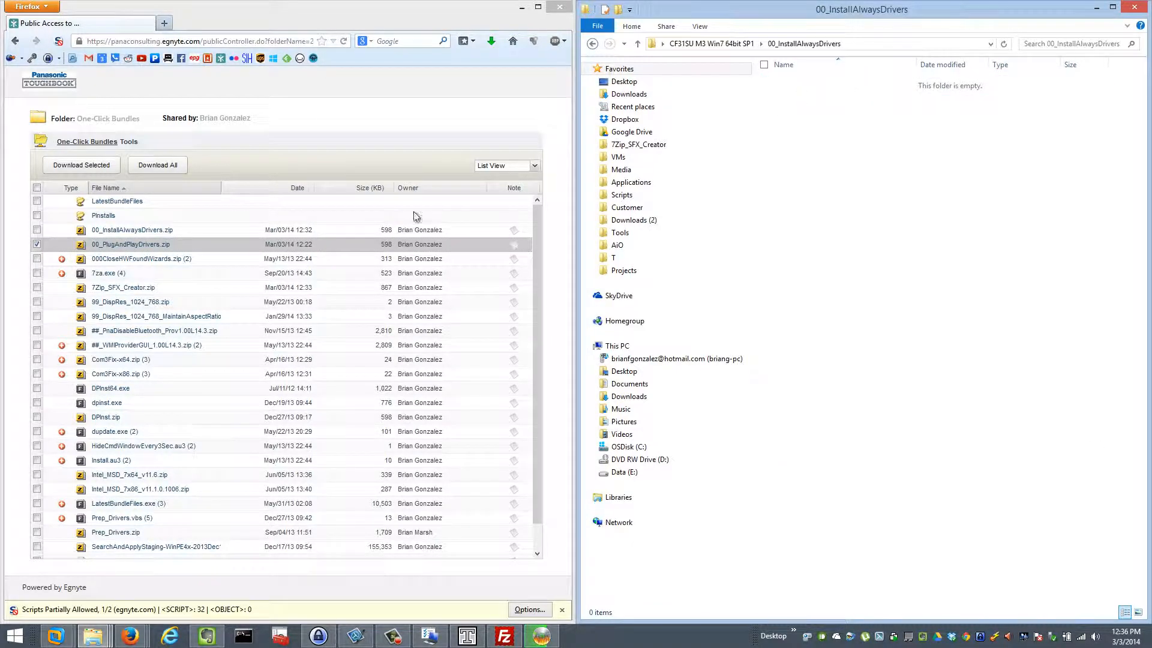
# Download 00_InstallAlwaysDrivers.zip, open it with 7-Zip File Manager and extract its dpinst, log and pinstall files into the 00_InstallAlwaysDrivers folder.
pyautogui.click(120, 230)
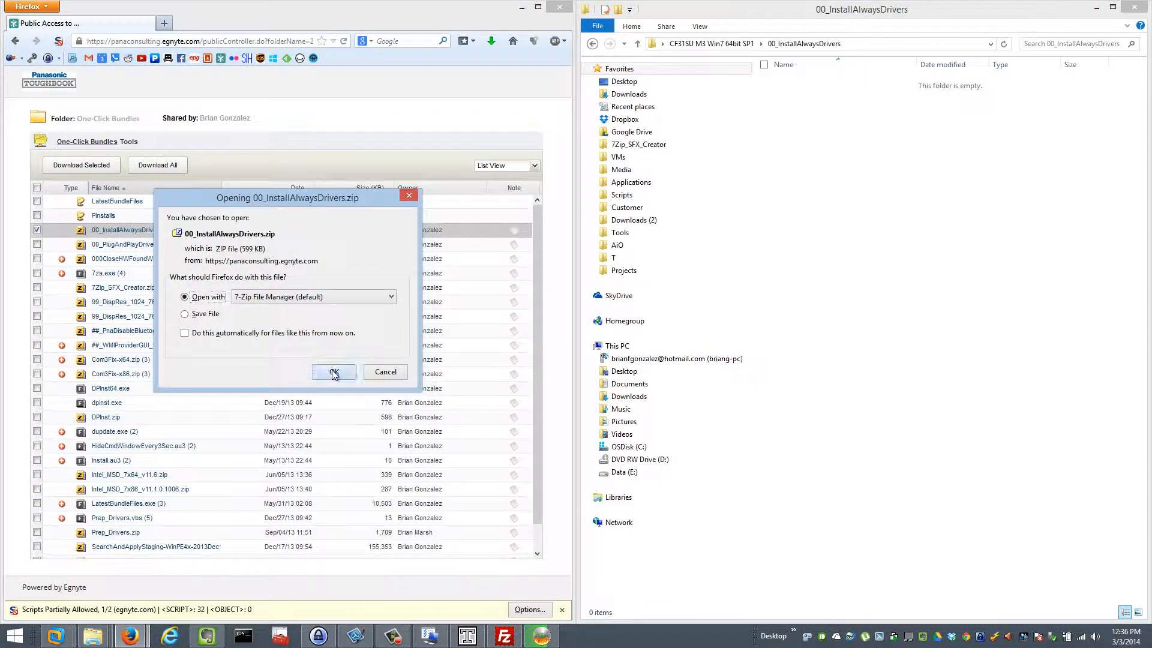
pyautogui.click(334, 371)
pyautogui.doubleClick(248, 211)
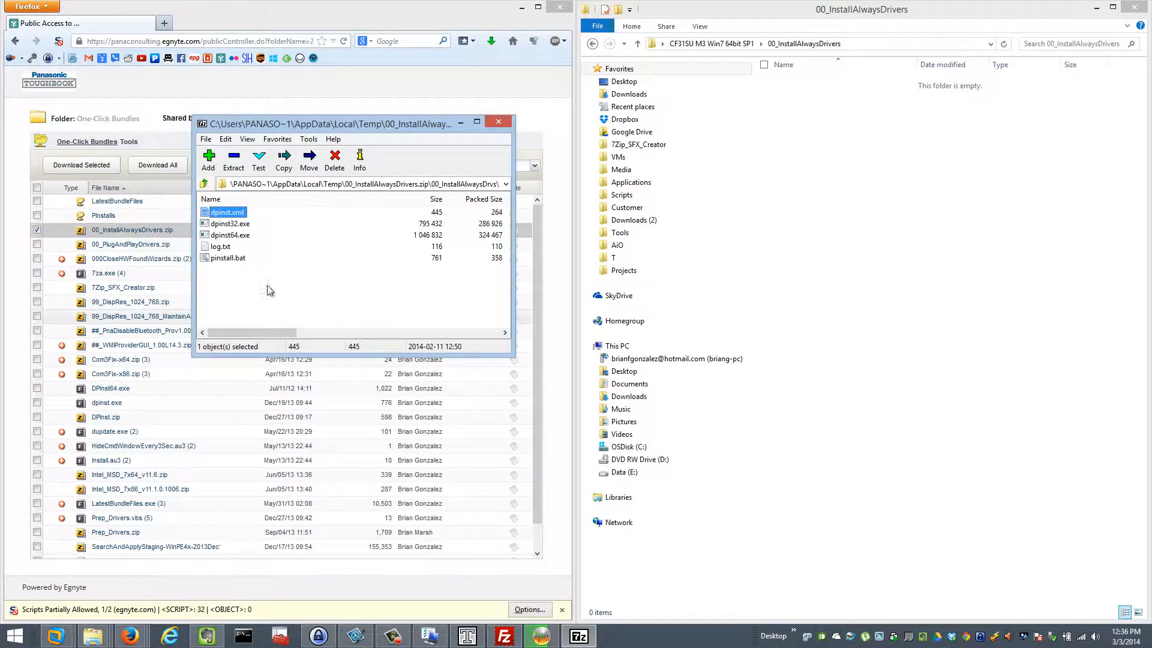
pyautogui.moveTo(268, 291); pyautogui.dragTo(221, 210)
pyautogui.moveTo(418, 223); pyautogui.dragTo(841, 227)
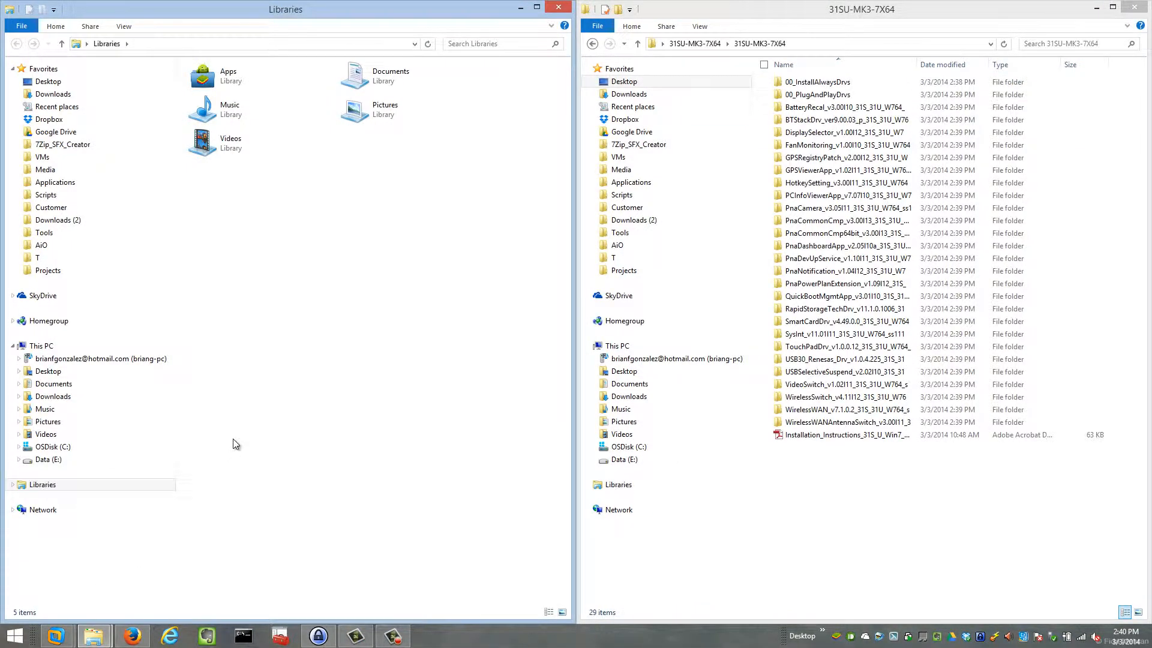
# Copy the Net folder from the Out-of-Box Drivers folder in C:\Dummy into the 00_InstallAlwaysDrvs folder of 31SU-MK3-7X64.
pyautogui.click(74, 448)
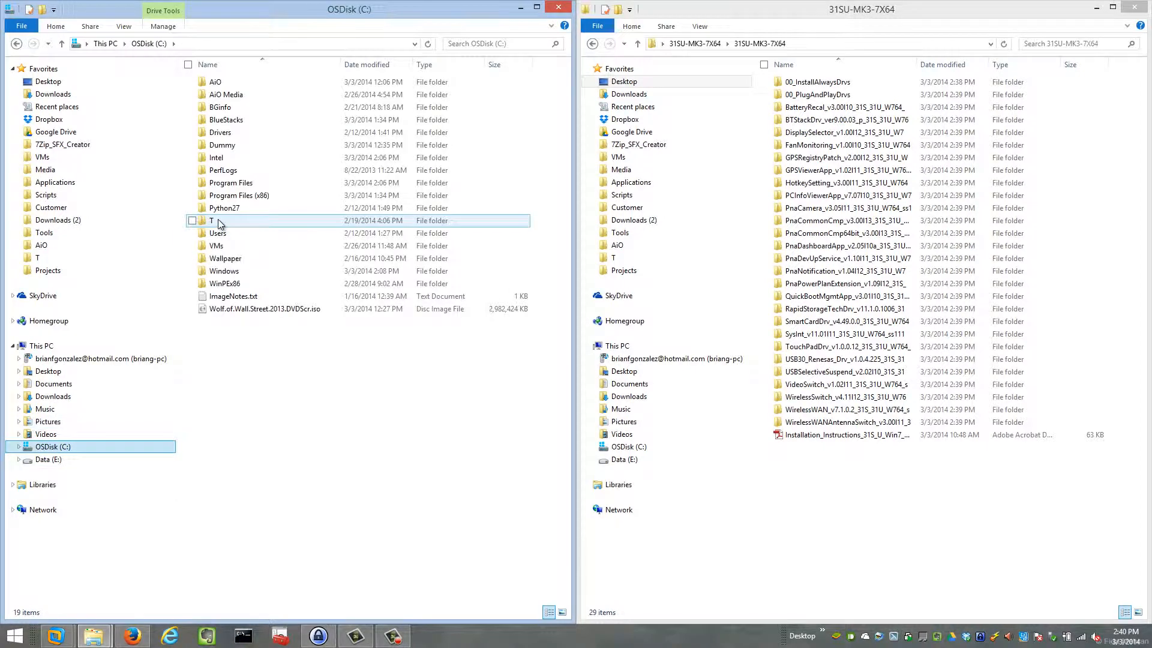
pyautogui.doubleClick(232, 147)
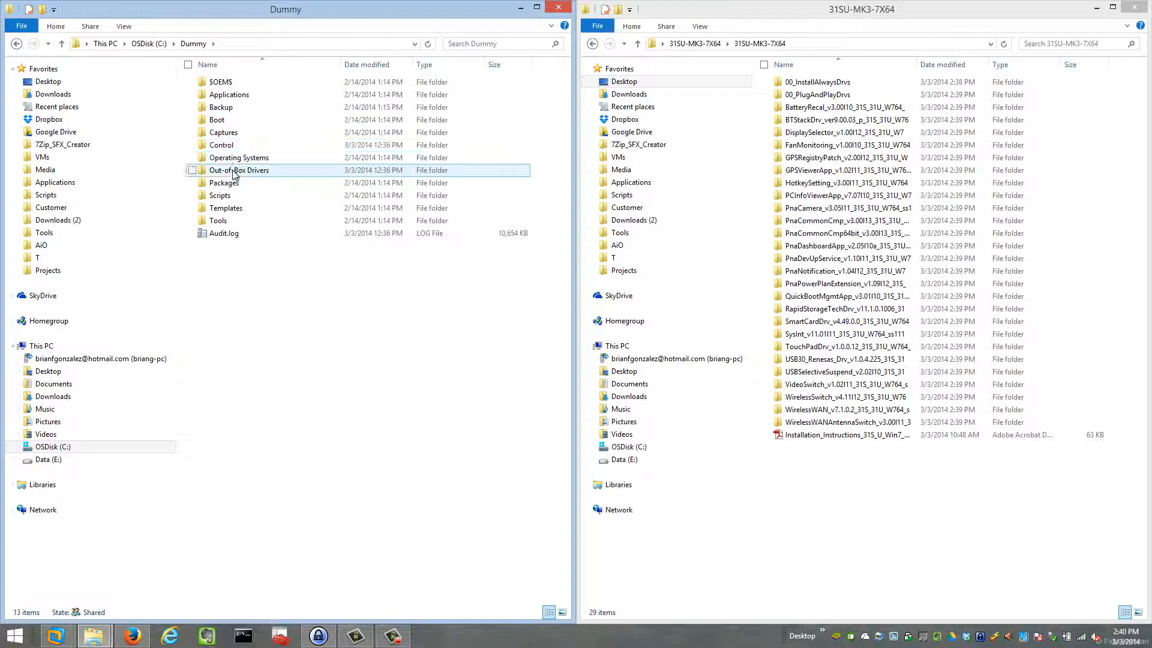
pyautogui.doubleClick(235, 171)
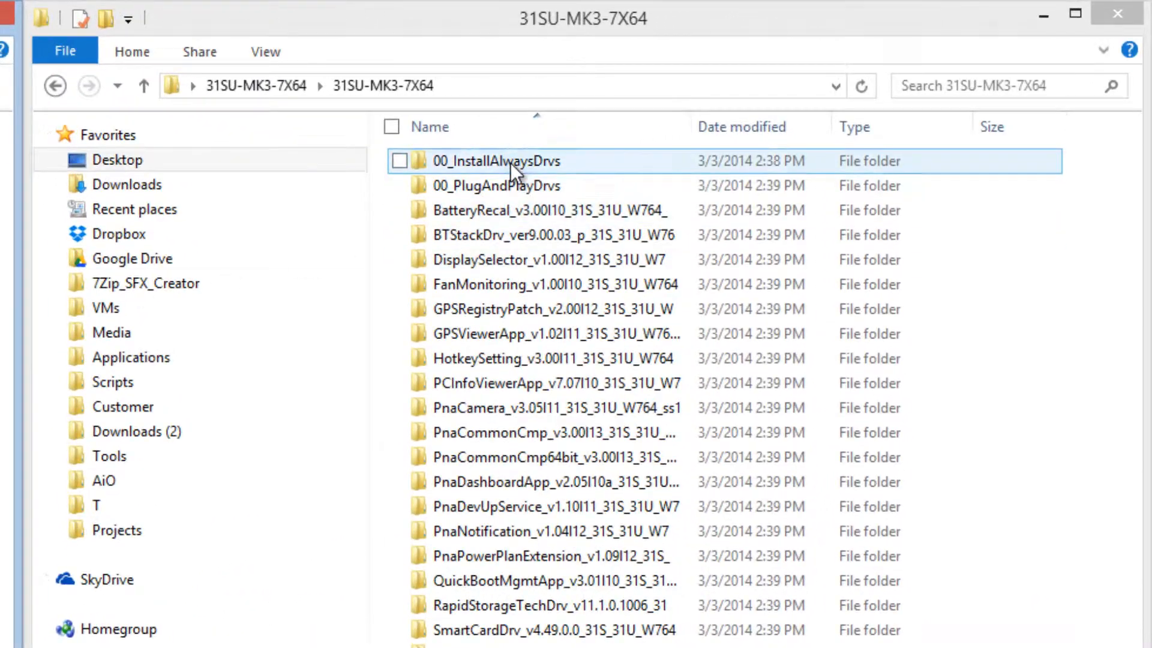
pyautogui.doubleClick(510, 163)
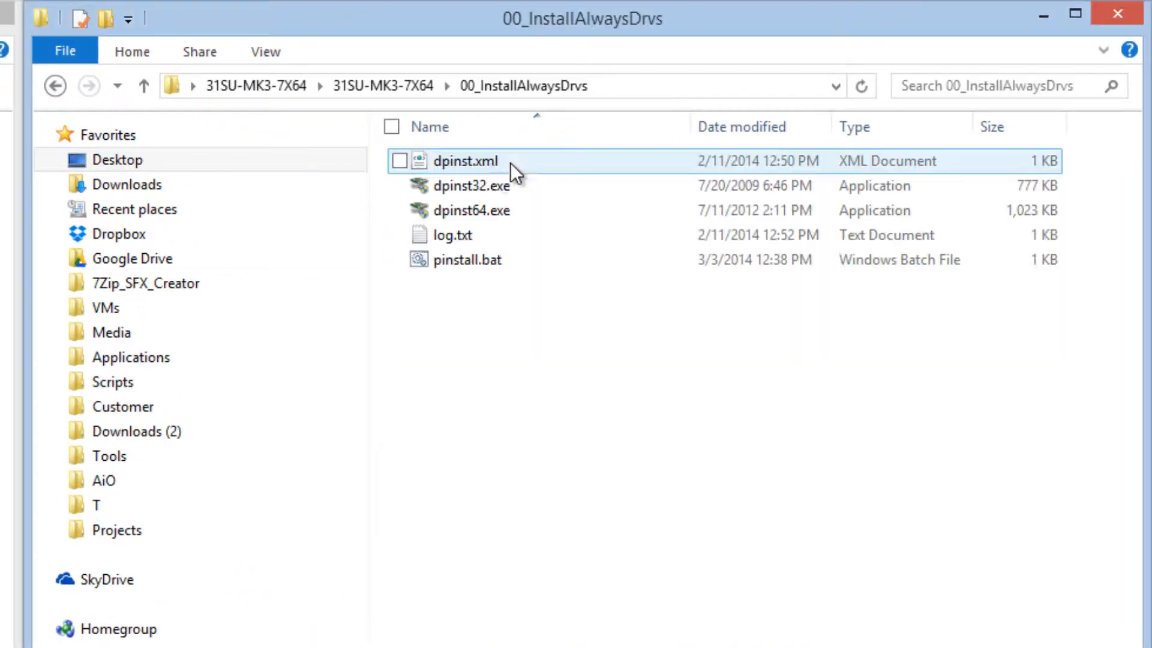
pyautogui.moveTo(24, 480); pyautogui.dragTo(617, 496)
pyautogui.click(621, 533)
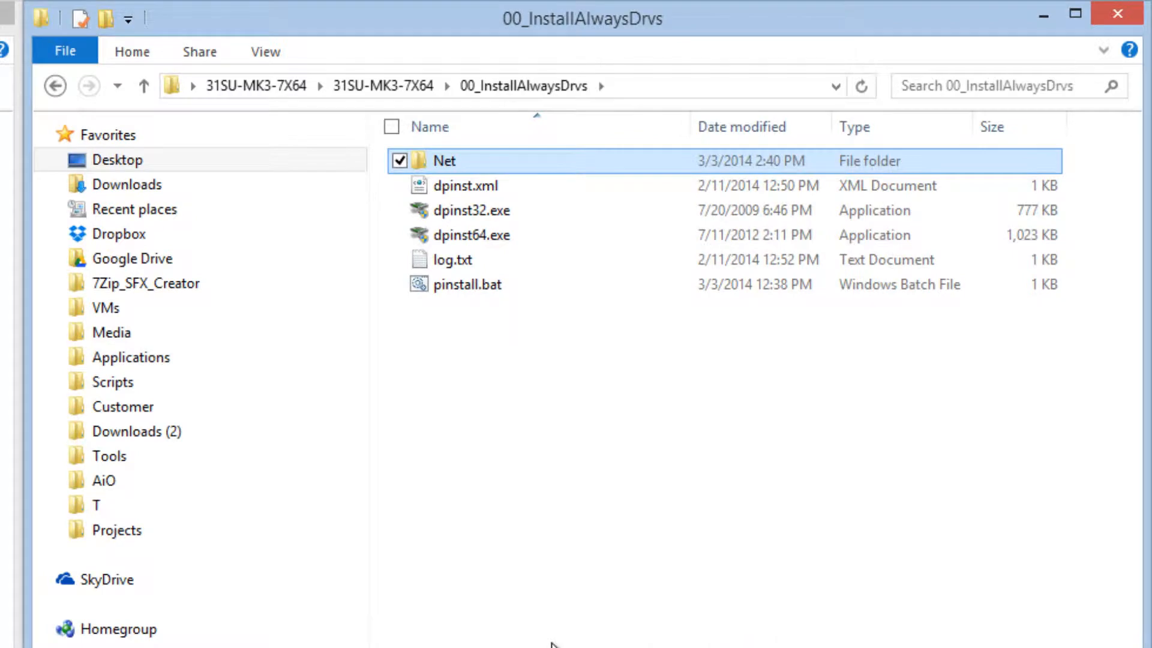
# Return to the 31SU-MK3-7X64 folder and add the prefix 01_ to the name of the PnaCommonCmp_v3.00l13 folder.
pyautogui.click(409, 84)
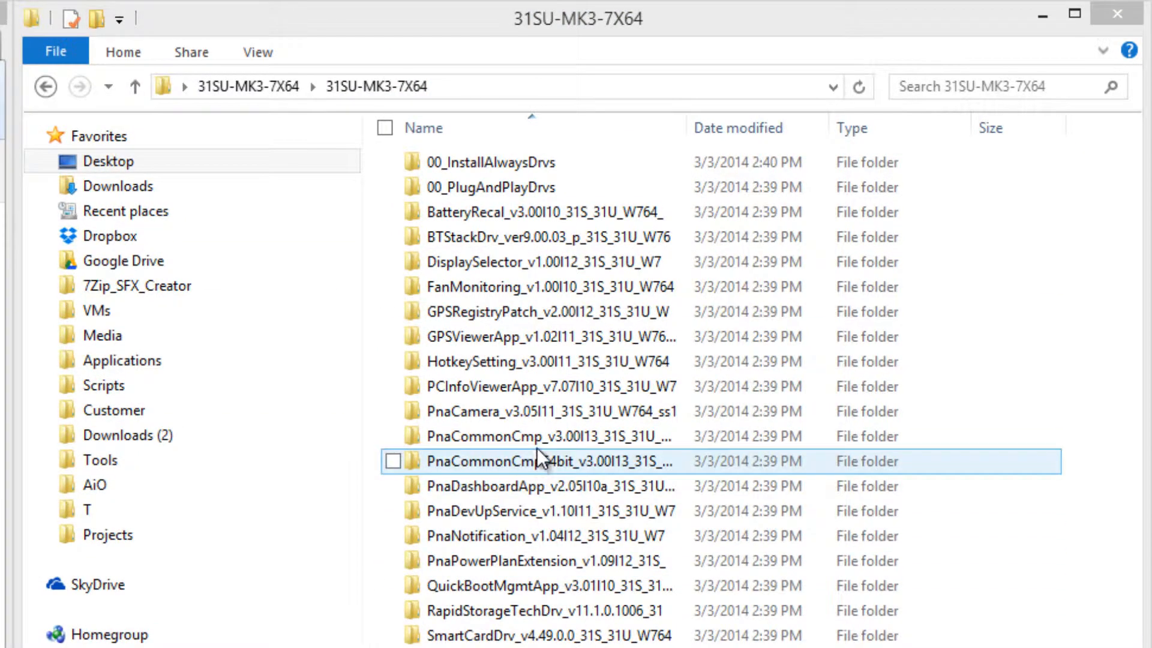
pyautogui.click(528, 433)
pyautogui.press('F2')
pyautogui.press('Home')
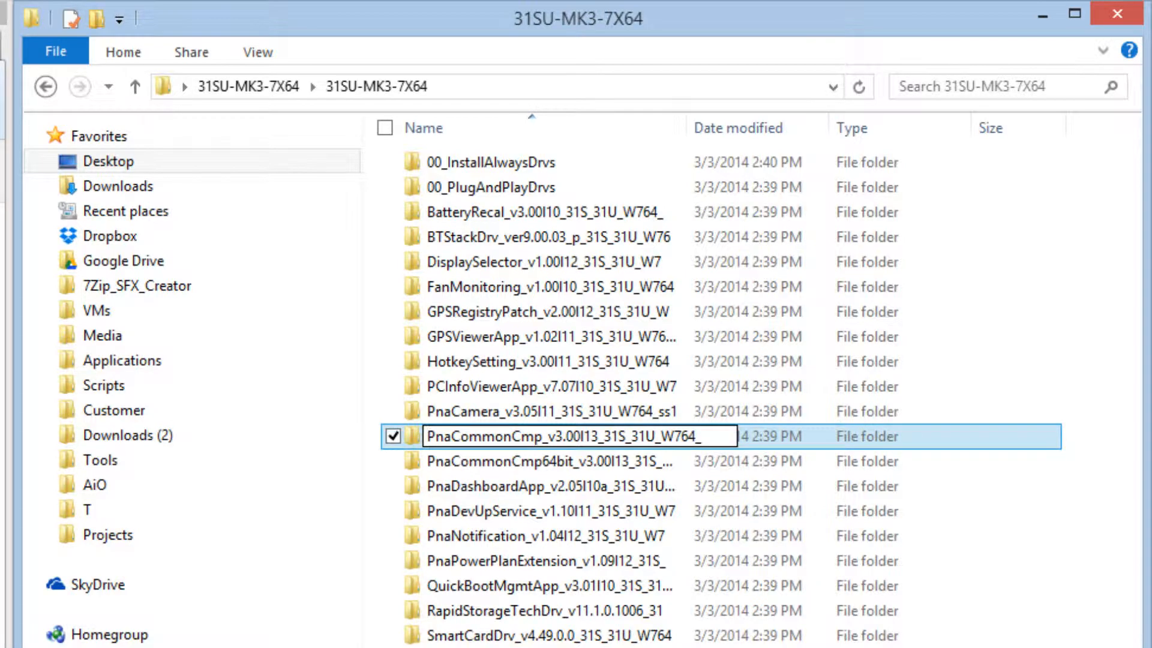
pyautogui.write('01')
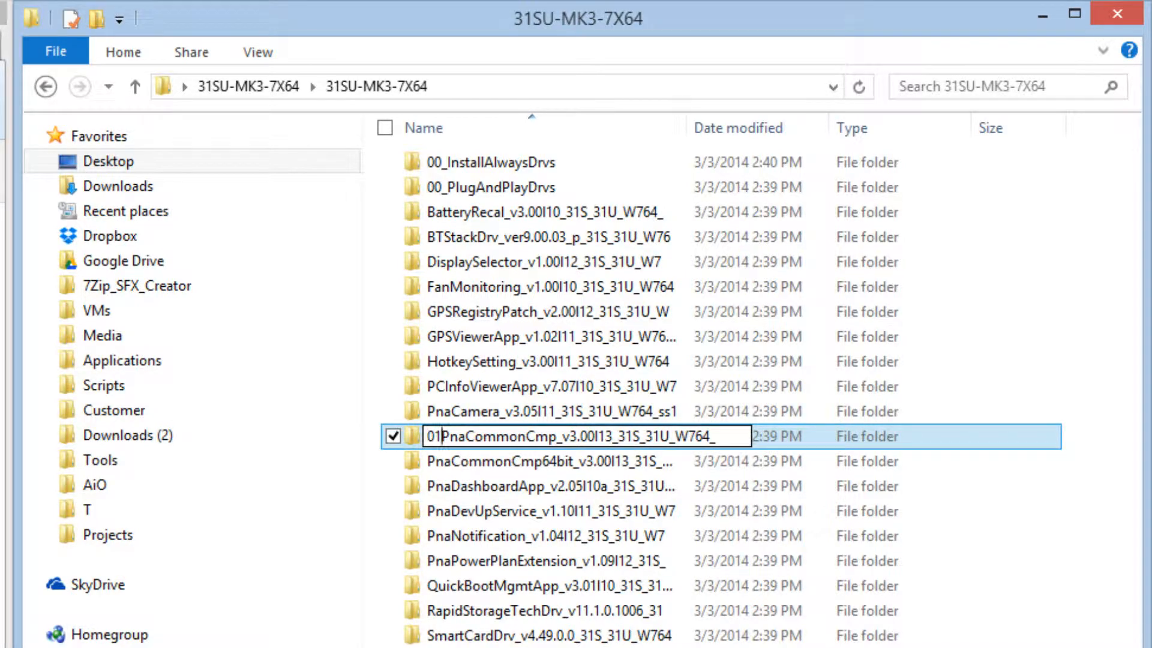
pyautogui.write('_')
pyautogui.press('Return')
# Add the prefix 02_ to the name of the PnaCommonCmp64bit_v3.00l13 folder.
pyautogui.click(501, 463)
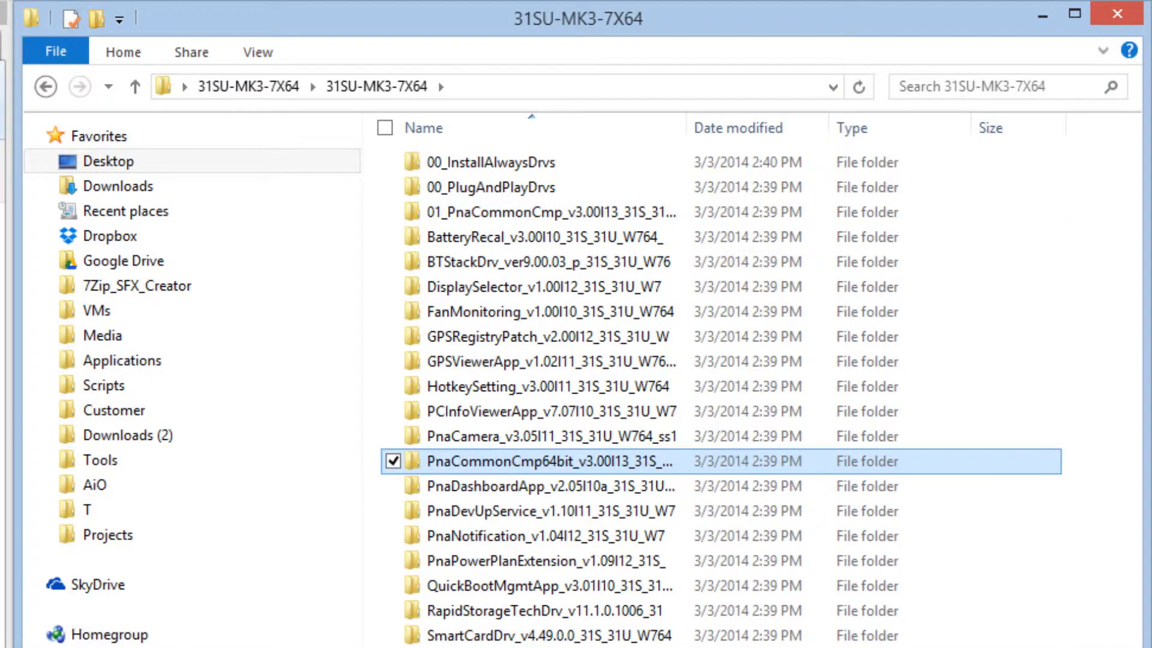
pyautogui.press('F2')
pyautogui.press('Home')
pyautogui.write('02_')
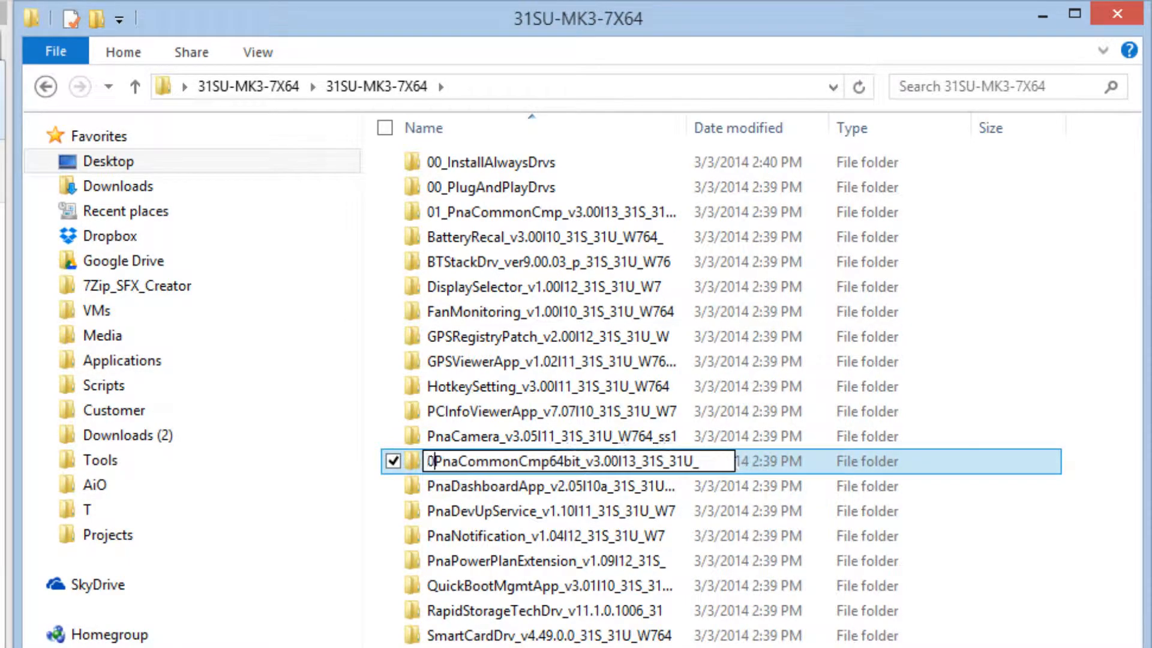
pyautogui.press('Return')
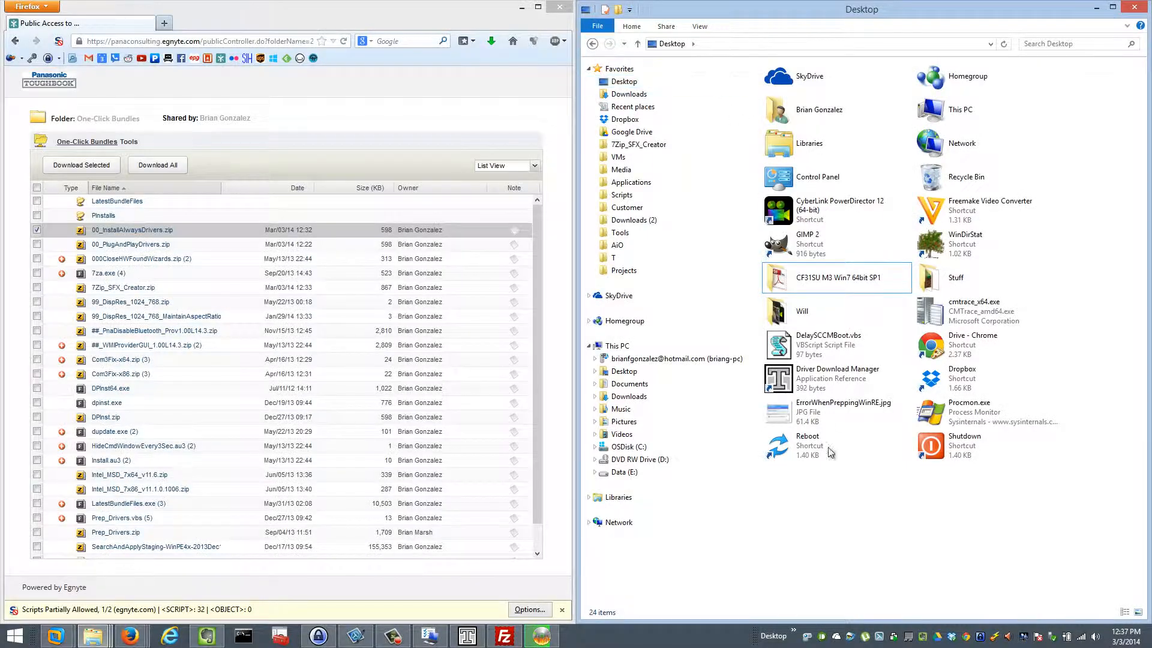
# Create a new folder named TempFolder on the Desktop.
pyautogui.rightClick(819, 509)
pyautogui.moveTo(769, 474)
pyautogui.click(646, 477)
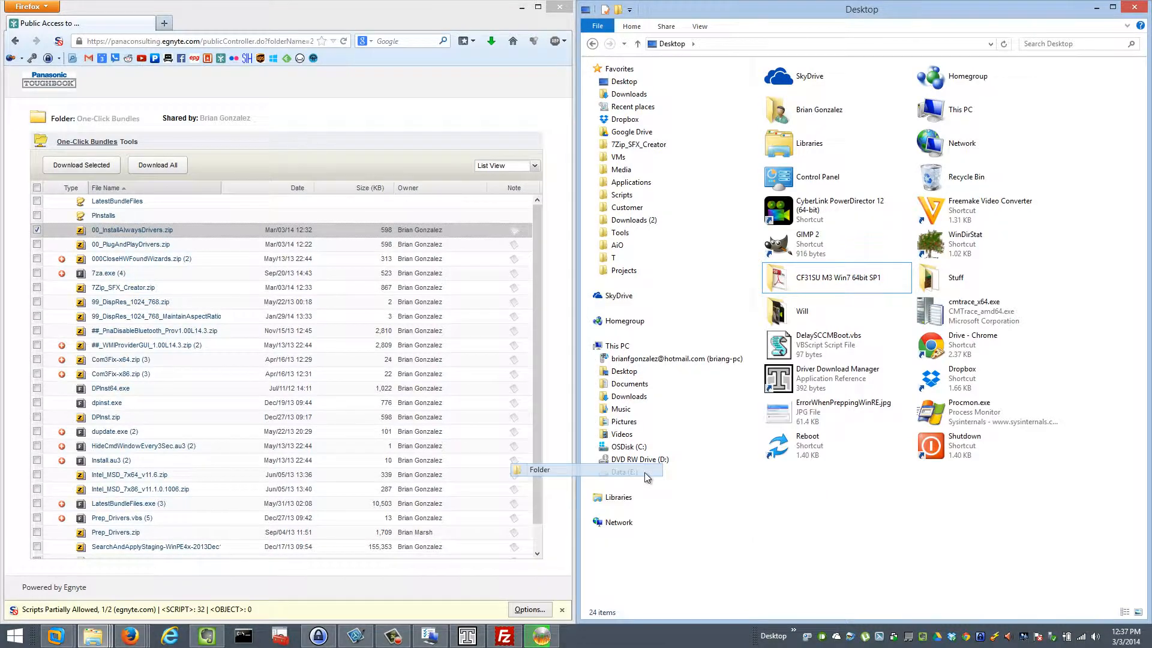
pyautogui.write('Temp')
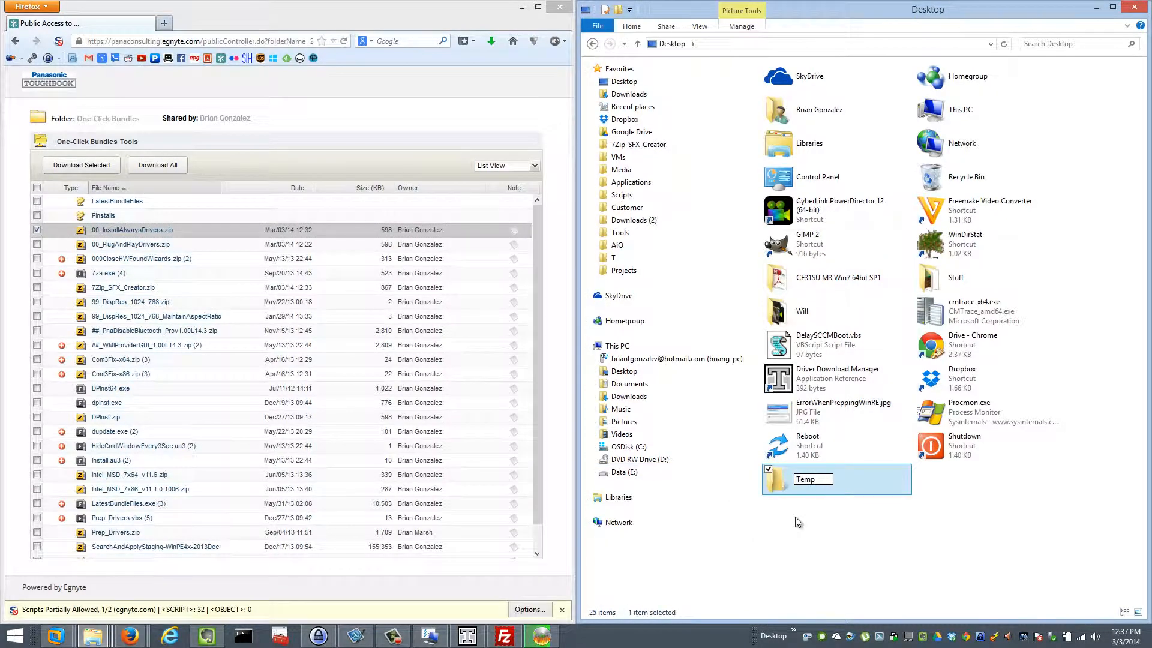
pyautogui.write('Folder')
pyautogui.press('Return')
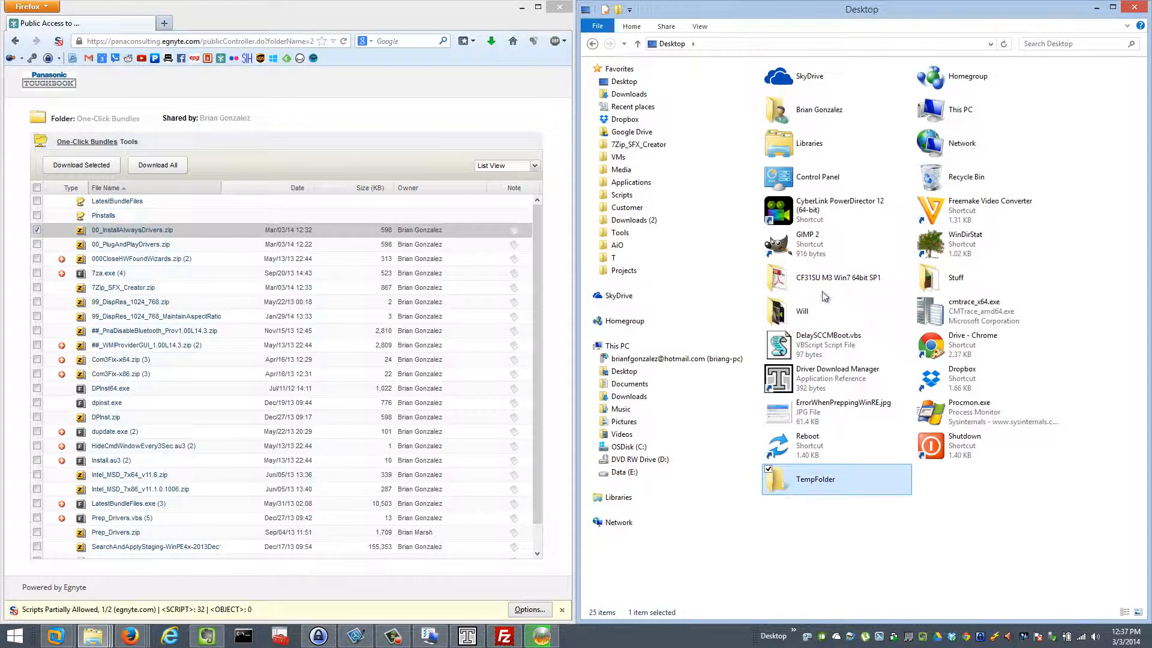
# Move the CF31SU M3 Win7 64bit SP1 folder into TempFolder and open TempFolder.
pyautogui.moveTo(825, 296); pyautogui.dragTo(805, 480)
pyautogui.rightClick(838, 282)
pyautogui.click(844, 515)
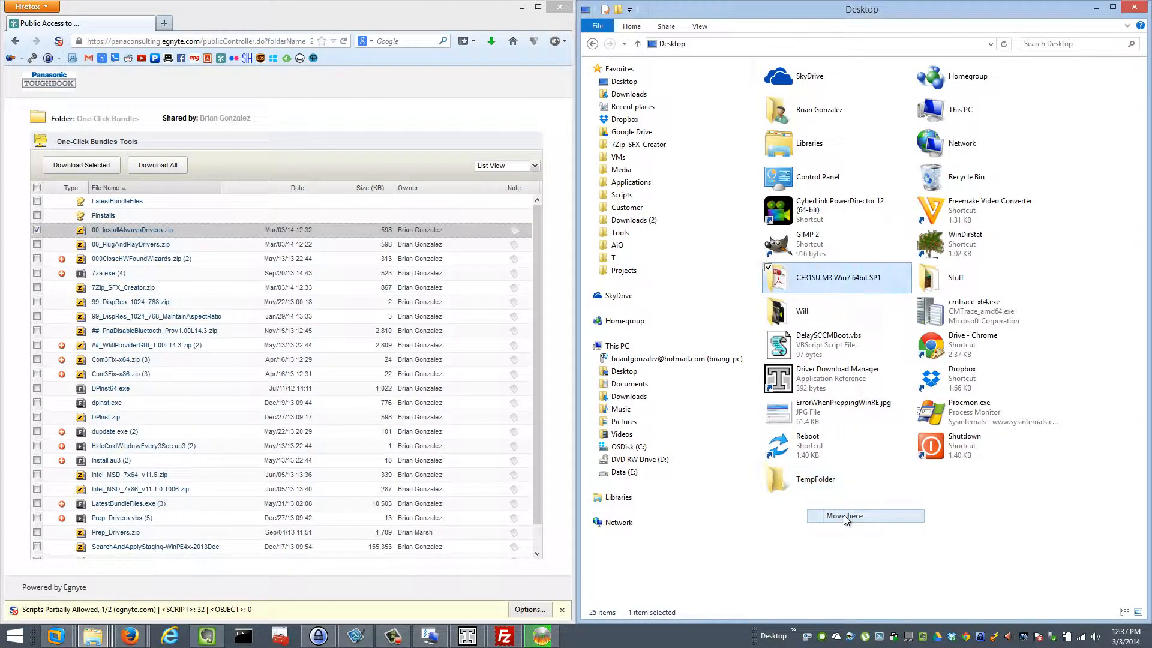
pyautogui.doubleClick(958, 454)
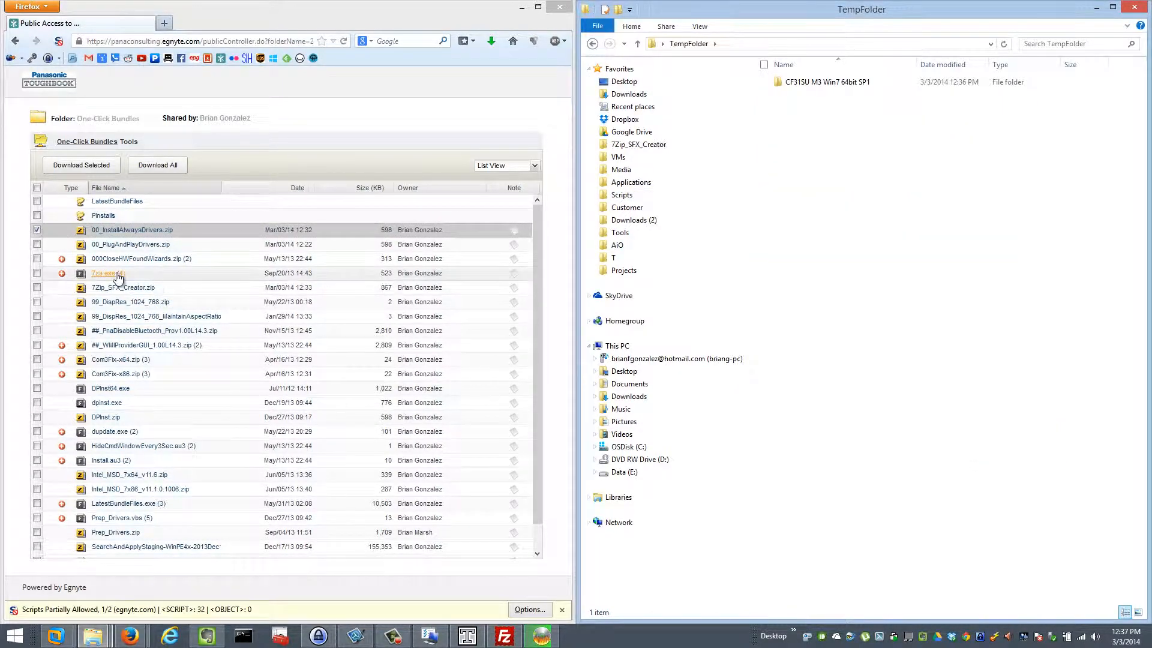
# Download 7za.exe from the Tools file list and save it in TempFolder on the Desktop.
pyautogui.click(740, 46)
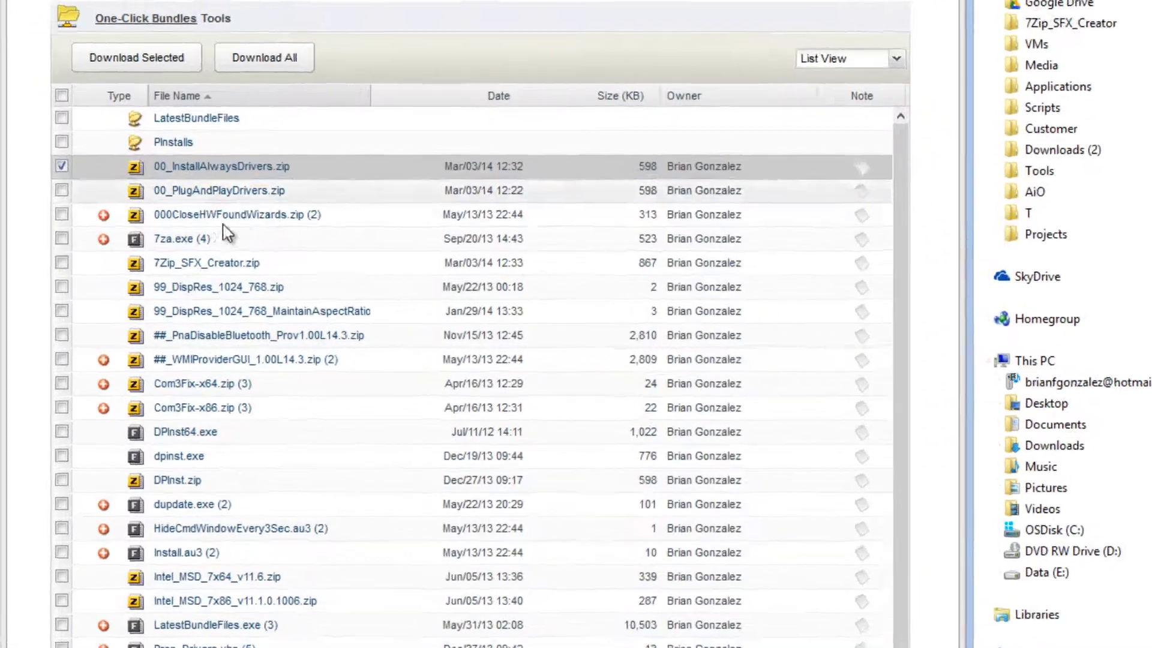
pyautogui.click(192, 239)
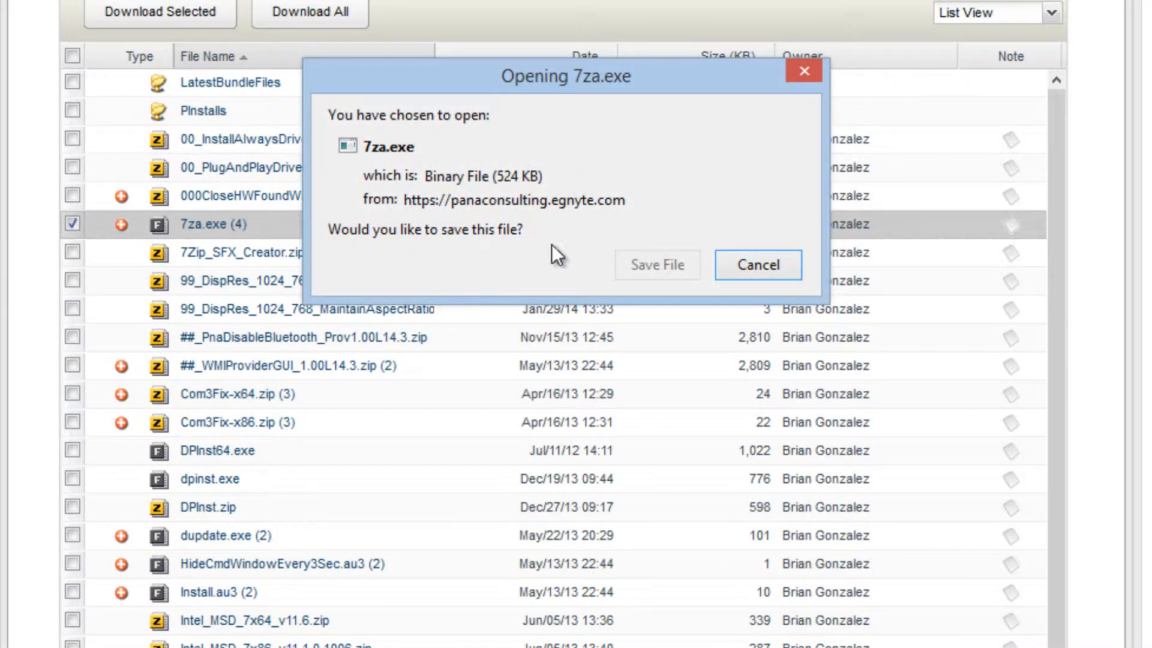
pyautogui.click(649, 266)
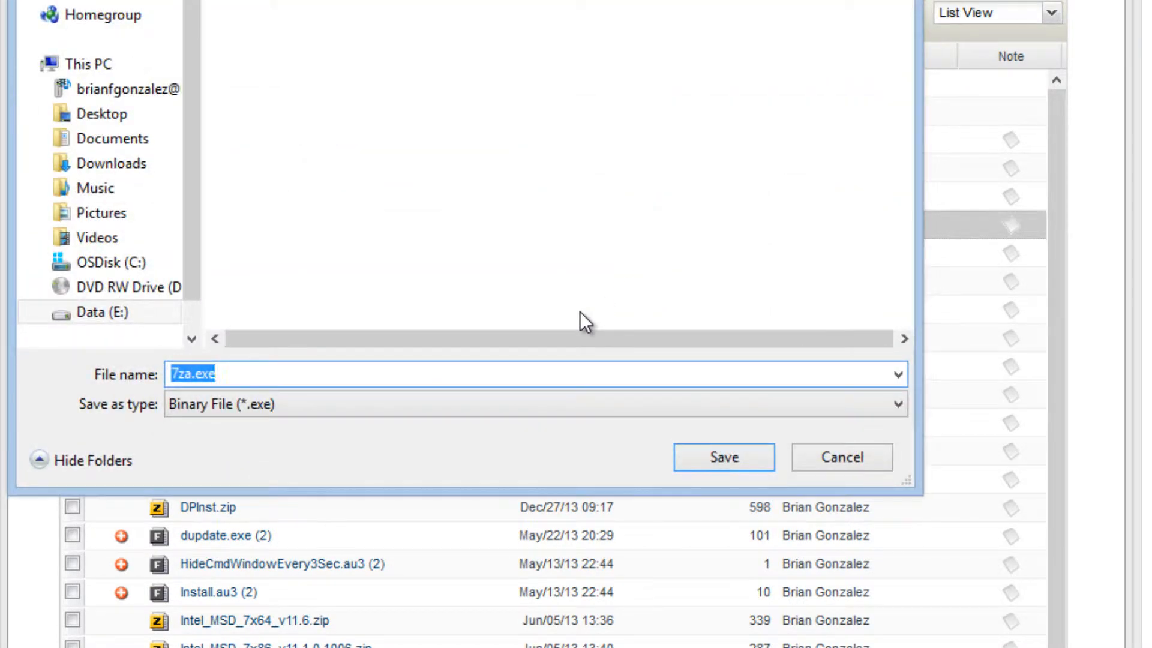
pyautogui.press('Home')
pyautogui.hotkey('ctrl', 'v')
pyautogui.press('Return')
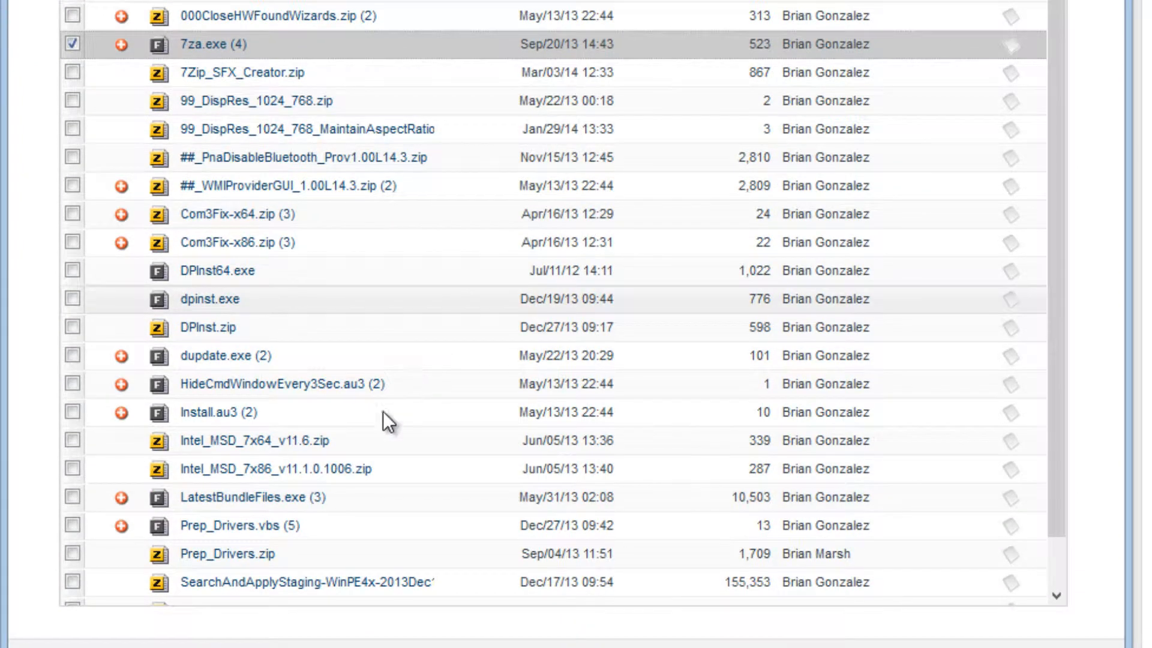
# Download Prep_Drivers.vbs and save it as C:\Users\PANASONIC\Desktop\TempFolder\Prep_Drivers.vbs.
pyautogui.click(295, 527)
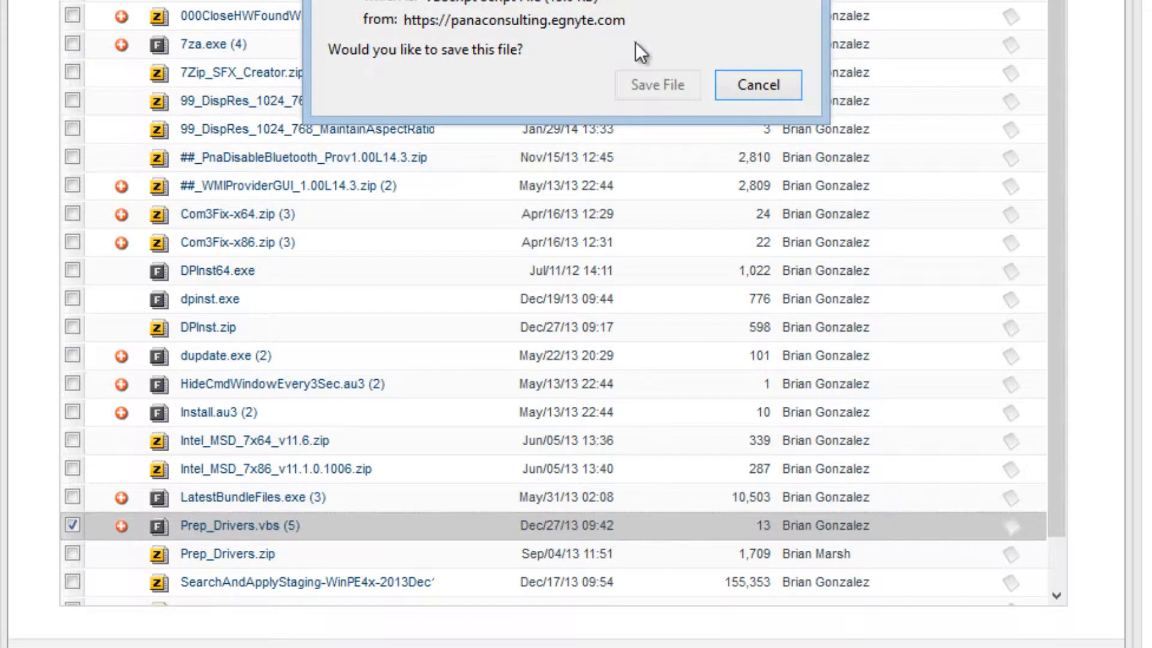
pyautogui.click(654, 84)
pyautogui.press('Home')
pyautogui.write('C:\\Users\\PANASONIC\\Desktop\\TempFolder')
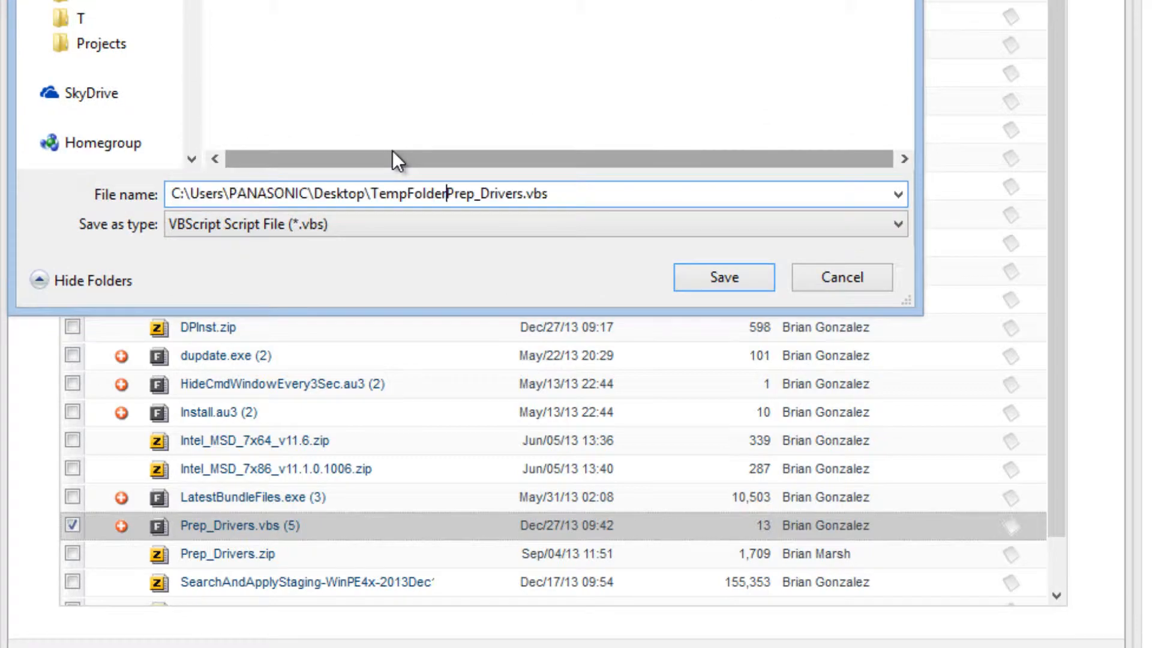
pyautogui.write('\\')
pyautogui.hotkey('ctrl', 'a')
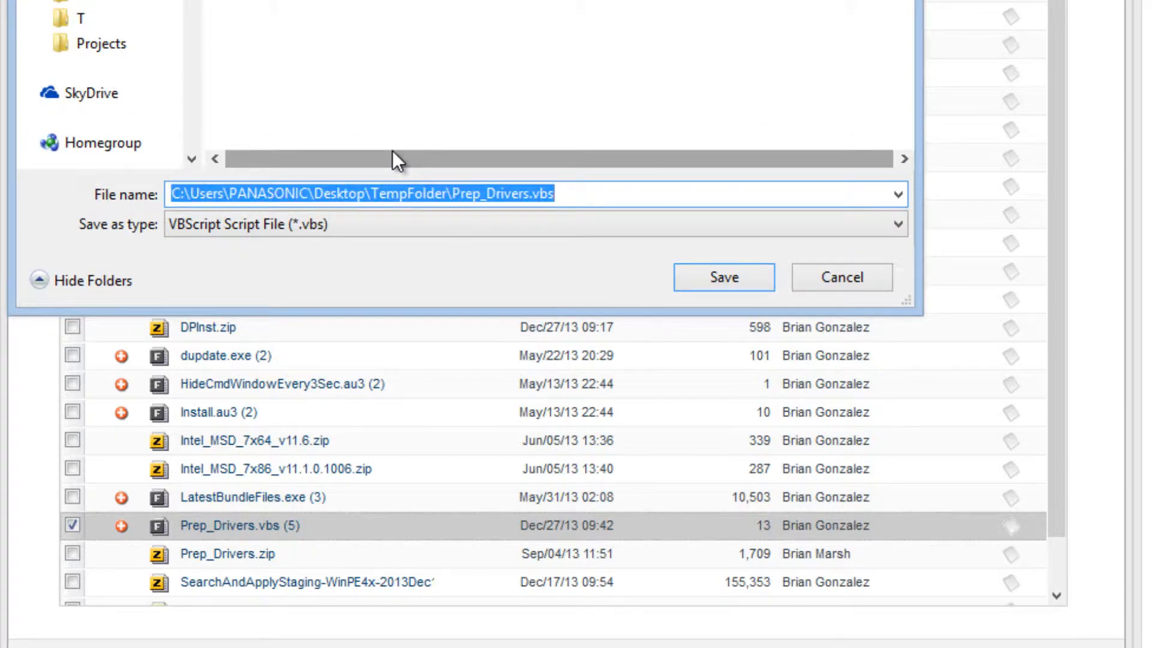
pyautogui.click(705, 280)
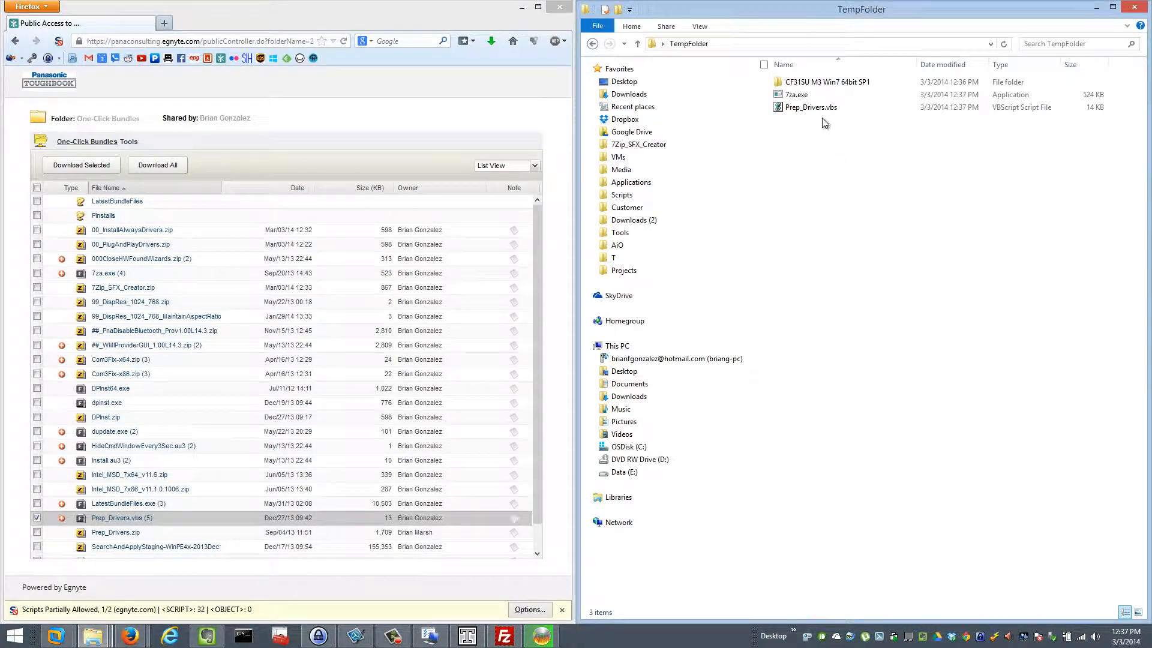
# Try to run Prep_Drivers.vbs from TempFolder, allowing the file to open, and dismiss the script's message.
pyautogui.doubleClick(818, 110)
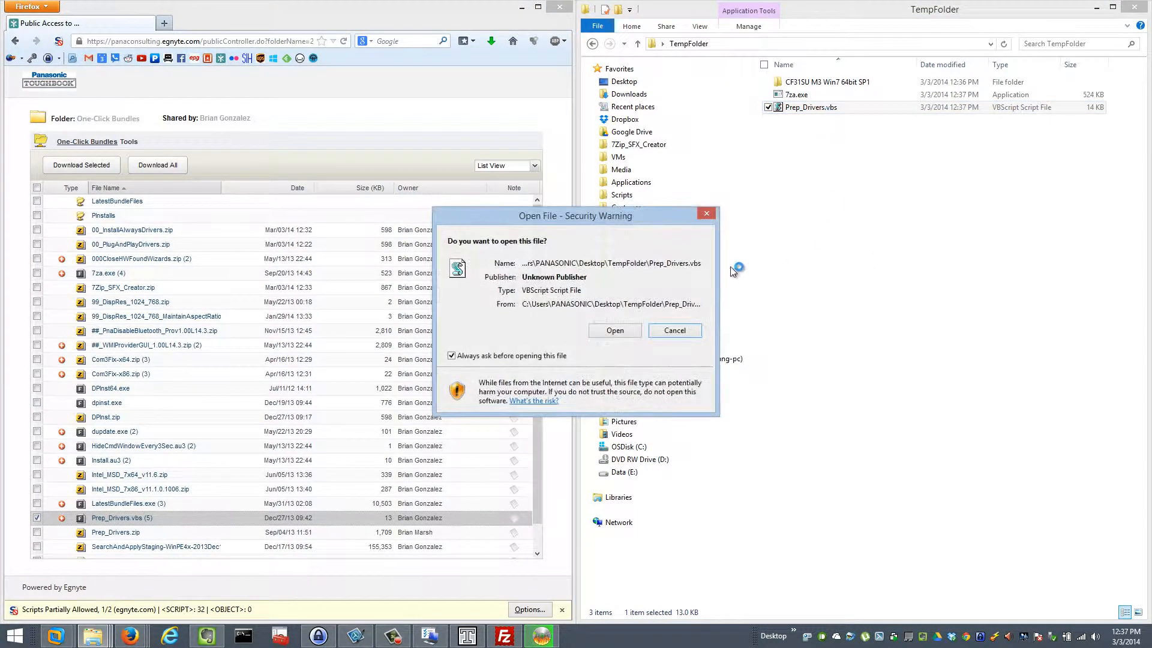
pyautogui.click(615, 329)
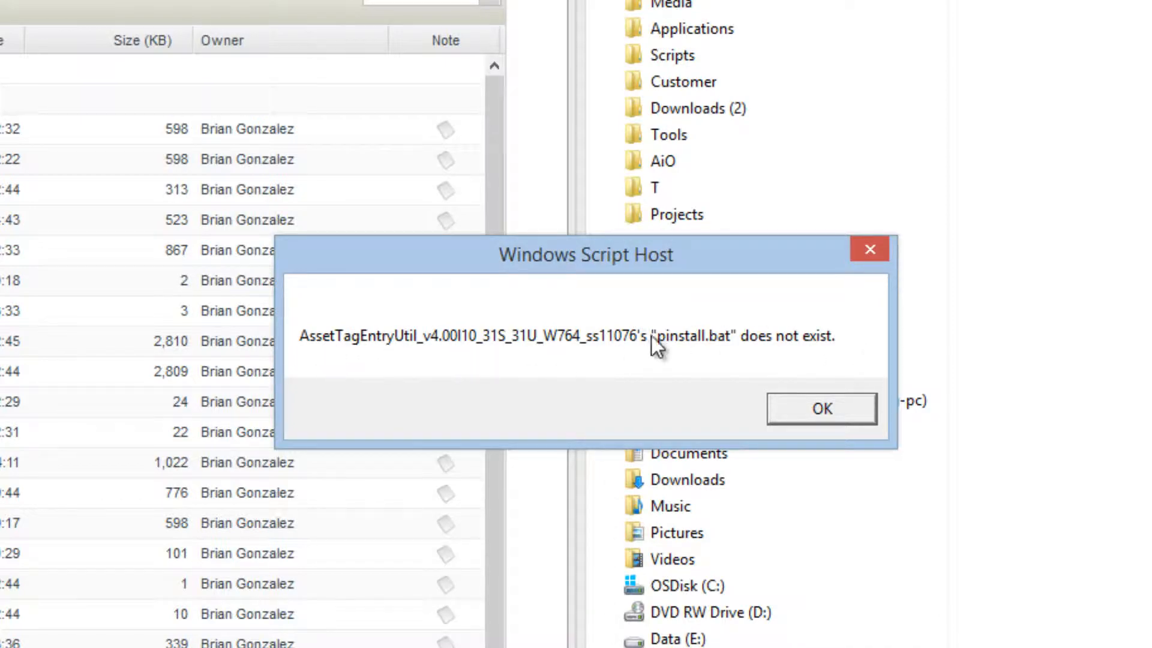
pyautogui.click(822, 409)
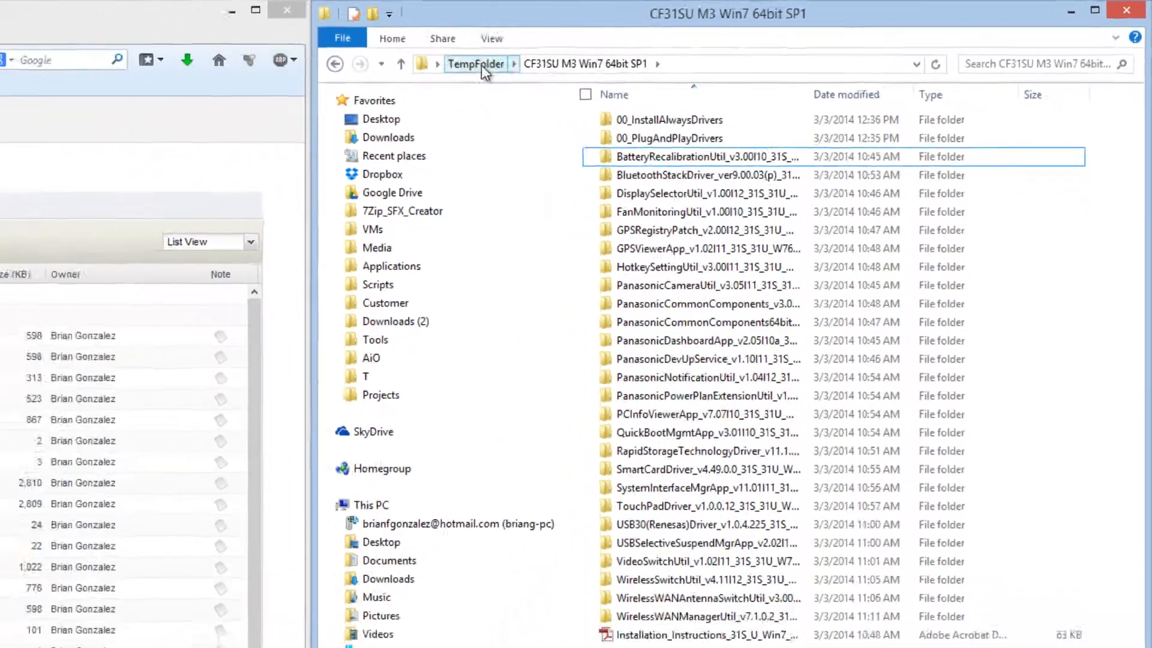
# Return to TempFolder, run Prep_Drivers.vbs again and continue through PInstall.bat editing to compression of the driver folders.
pyautogui.click(232, 87)
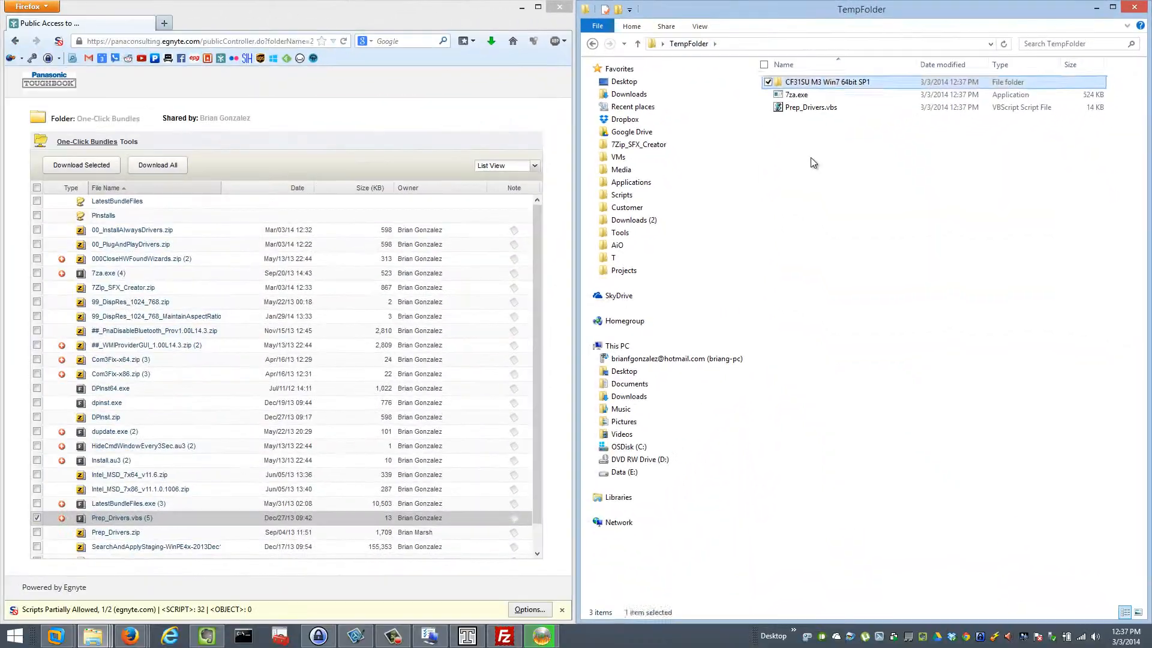
pyautogui.doubleClick(810, 108)
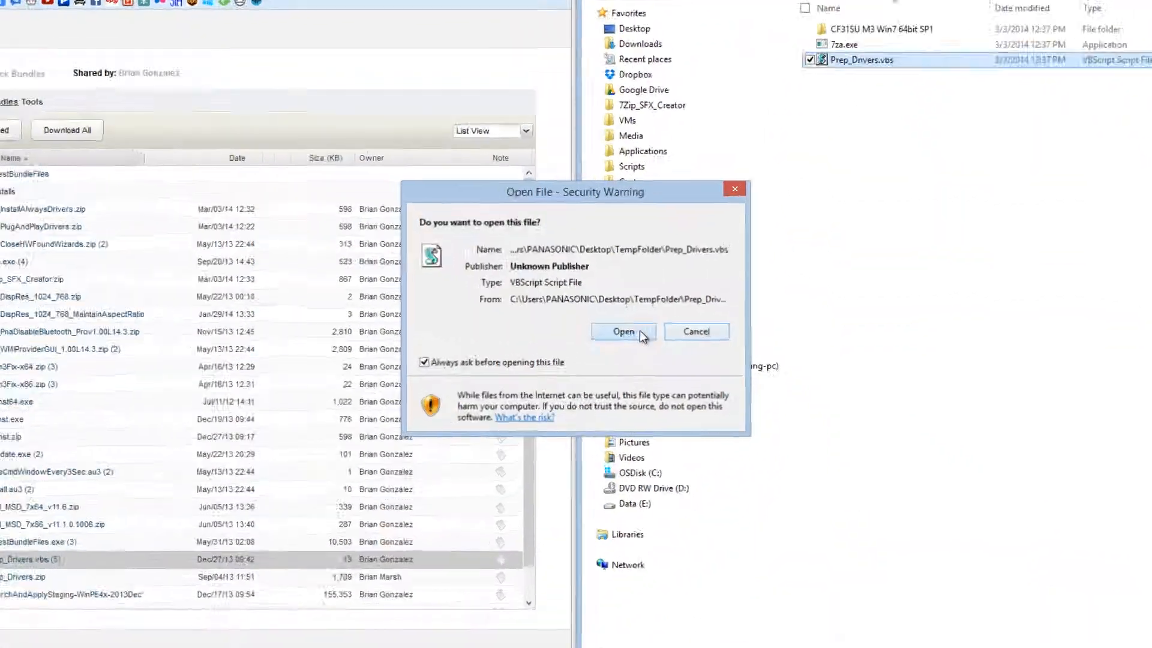
pyautogui.click(624, 331)
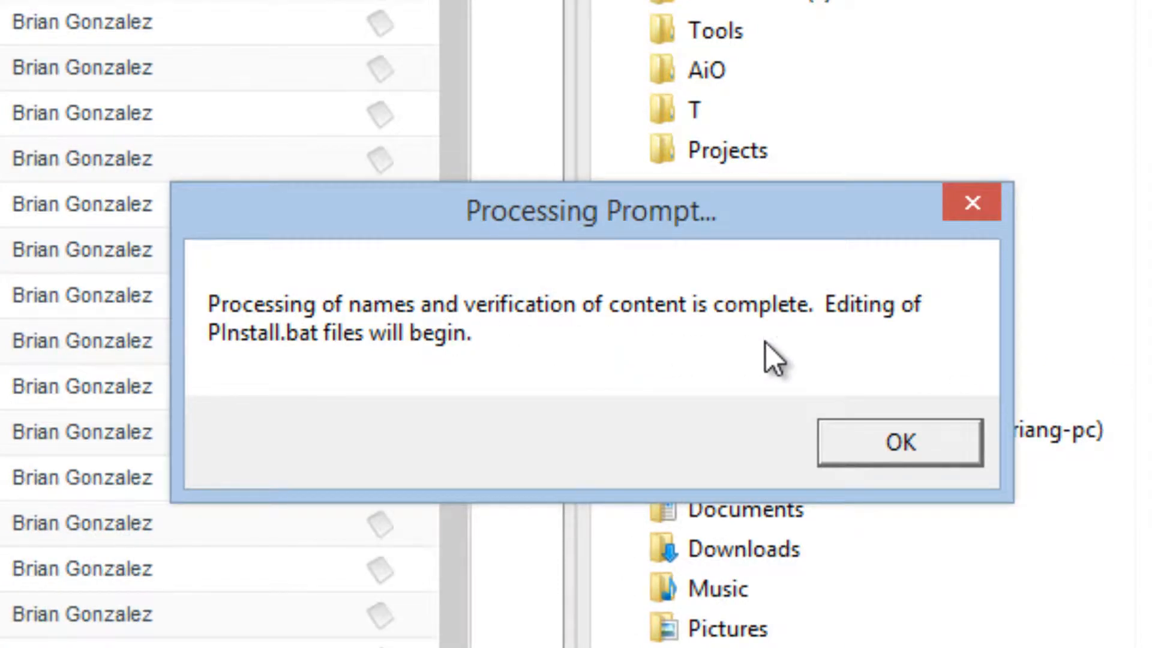
pyautogui.click(895, 441)
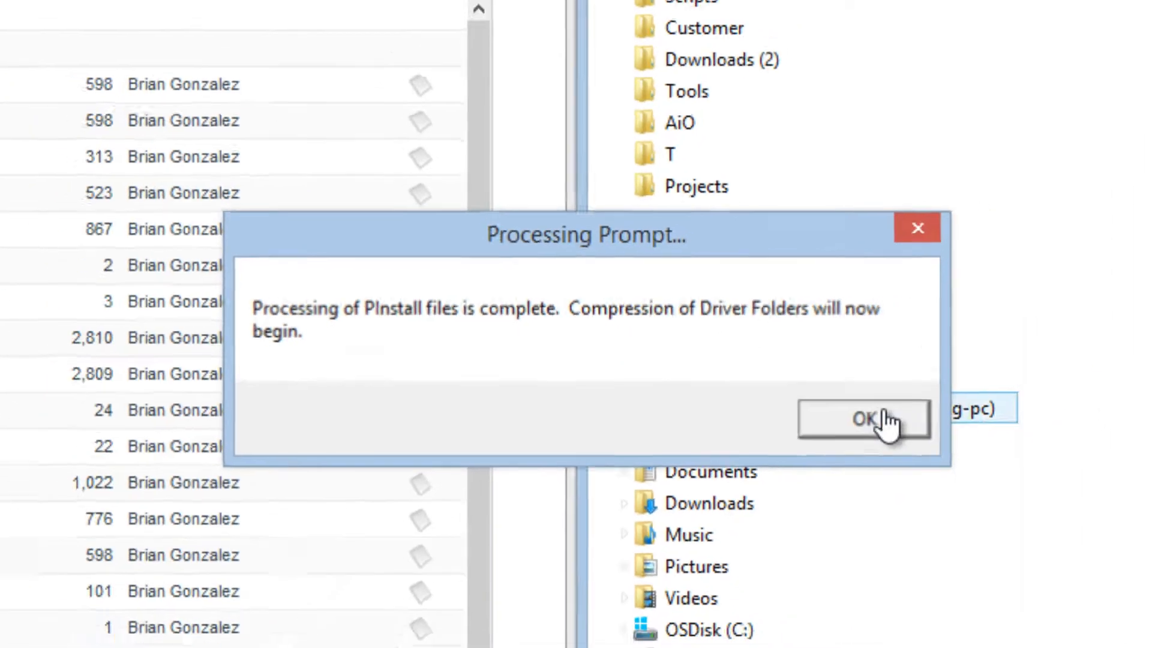
pyautogui.click(884, 422)
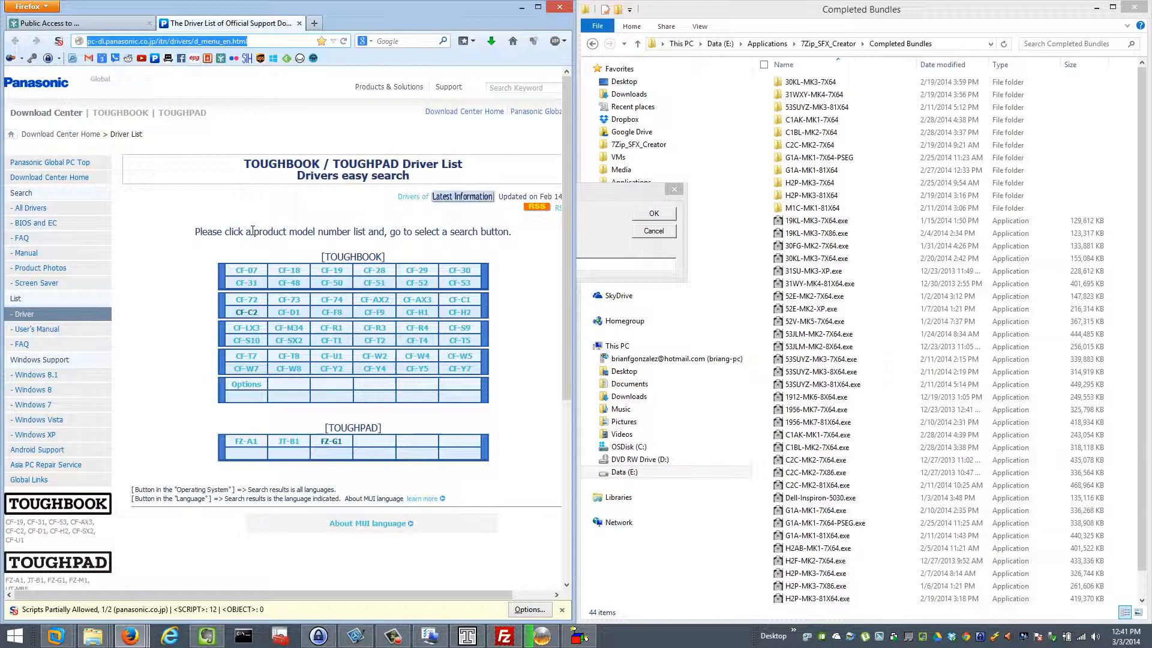
# Look up the CF-31 entries in the Panasonic driver list and find the mark number of the CF-31S/CF-31U models.
pyautogui.click(247, 282)
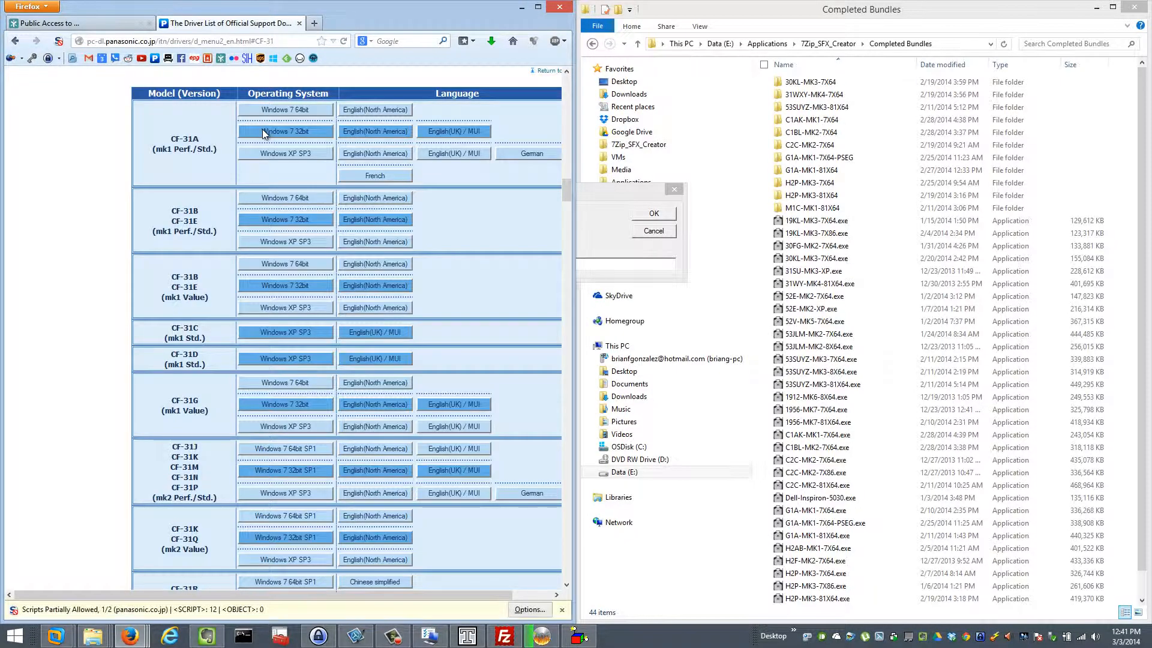
pyautogui.scroll(-10, 196, 306)
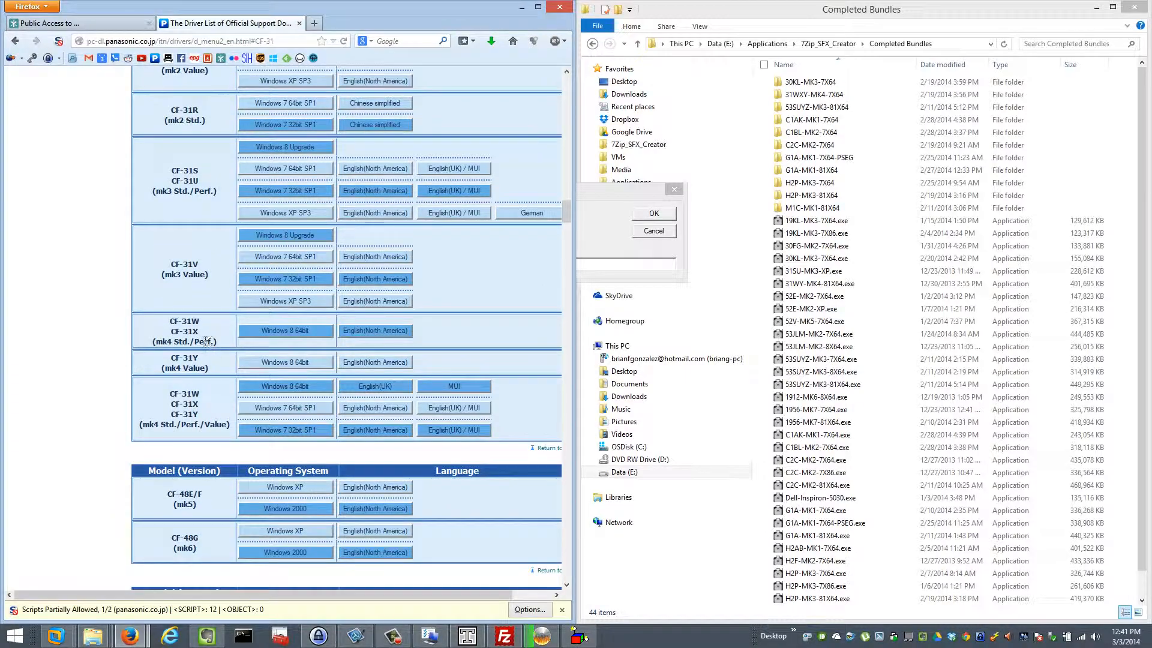
pyautogui.tripleClick(206, 341)
pyautogui.moveTo(214, 190); pyautogui.dragTo(149, 192)
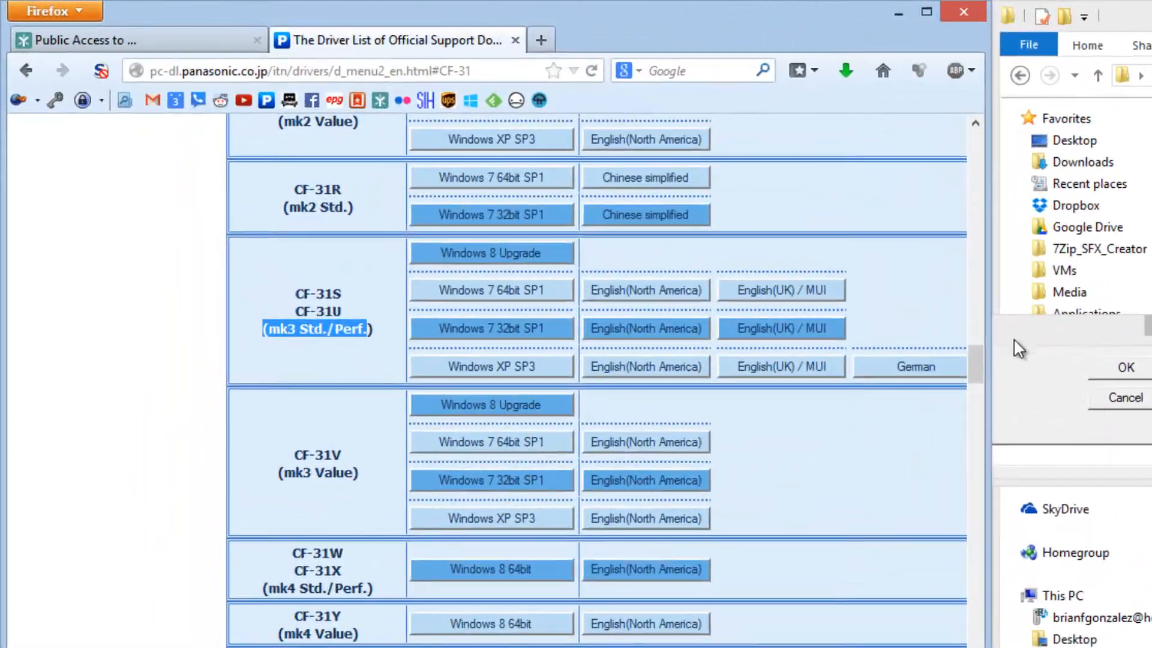
# Enter 31SU-MK3-7X64 as the bundle name, copy that name, submit it and dismiss the script's completion message.
pyautogui.click(580, 232)
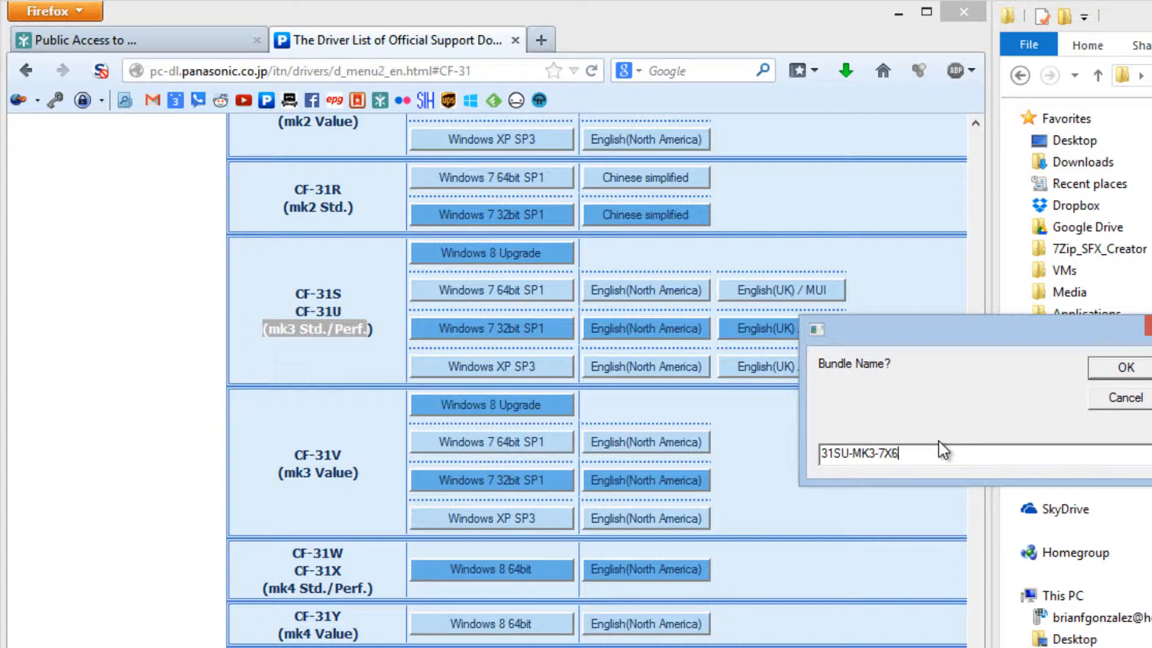
pyautogui.hotkey('ctrl', 'a')
pyautogui.hotkey('ctrl', 'c')
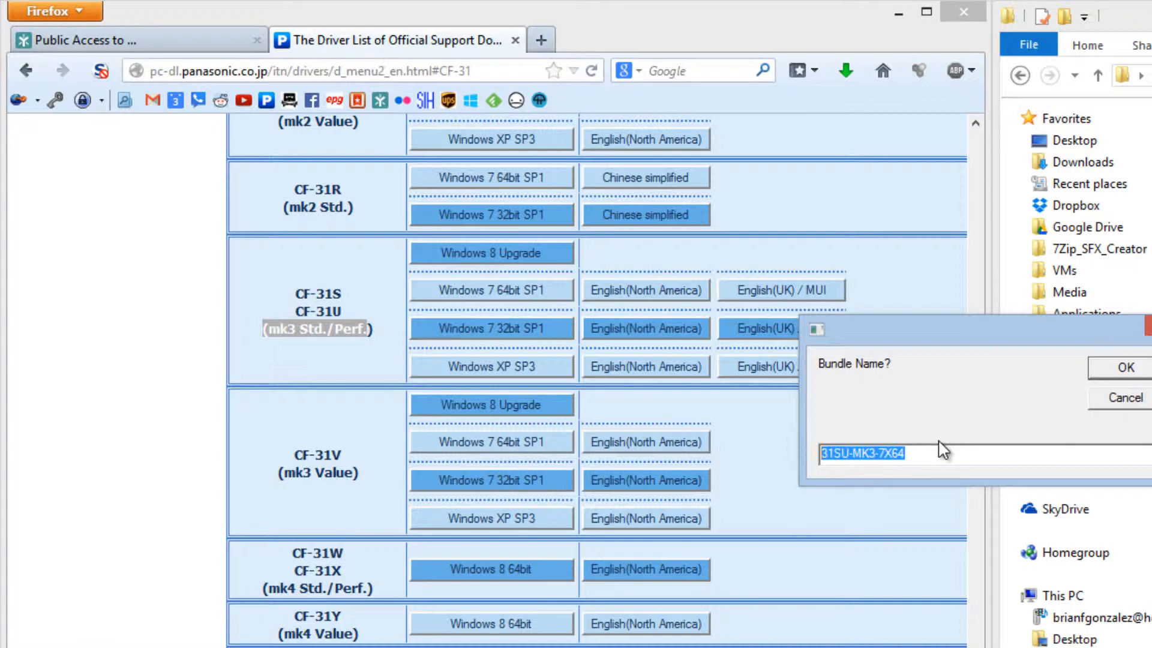
pyautogui.press('Return')
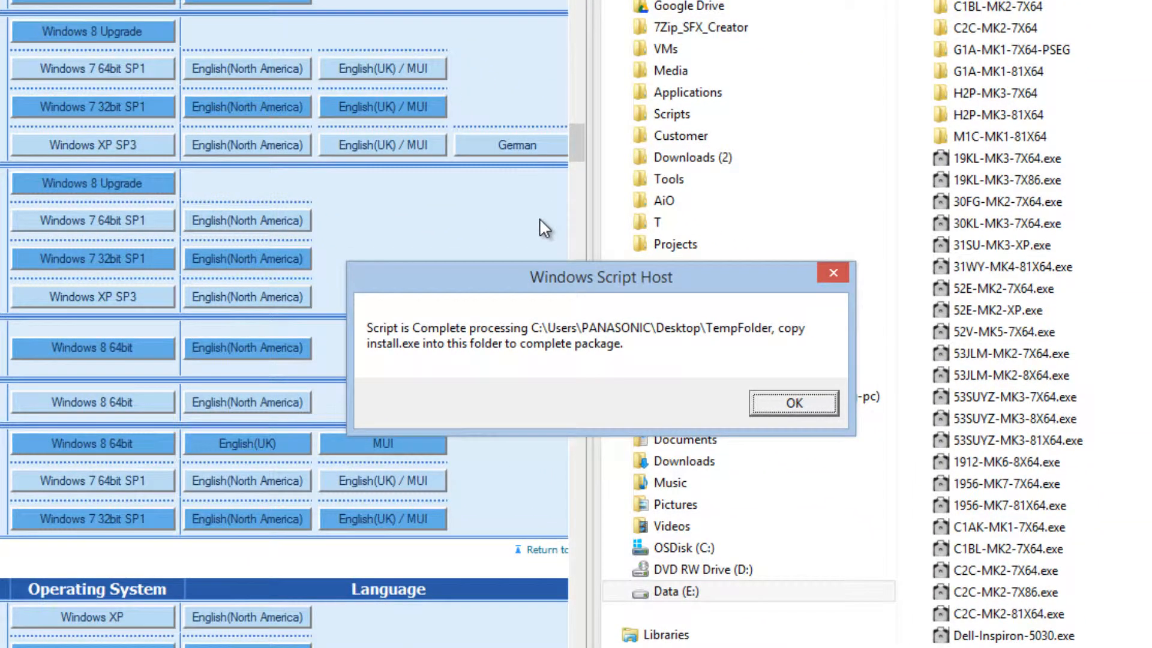
pyautogui.press('Return')
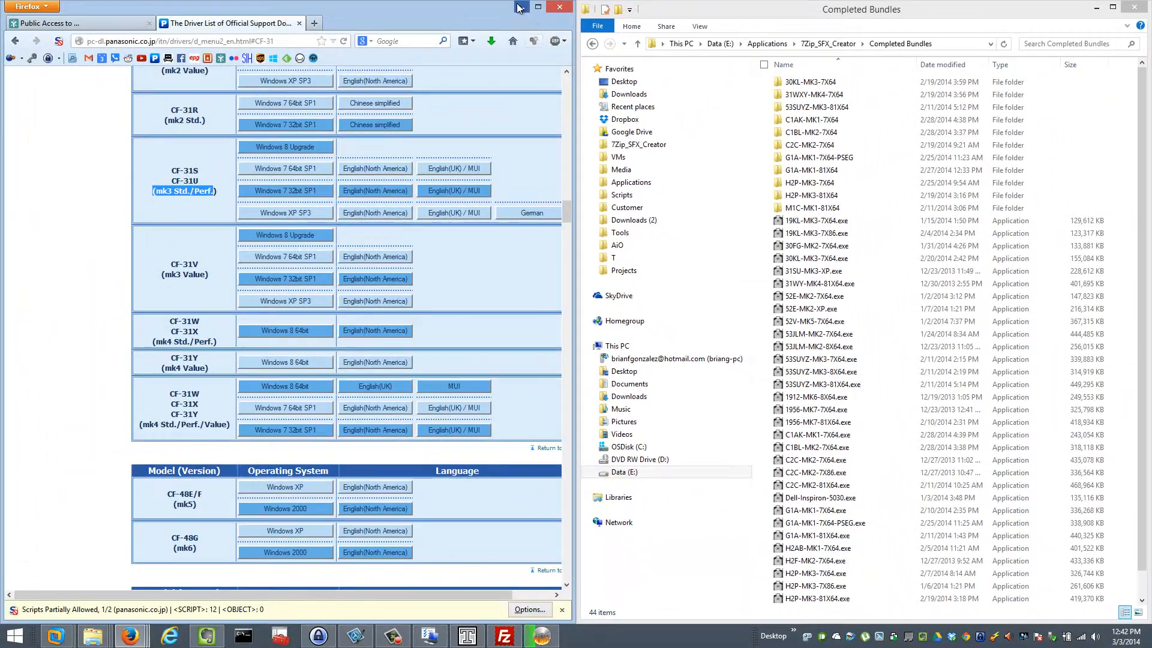
# Minimize the browser and rename TempFolder on the Desktop to the copied bundle name, 31SU-MK3-7X64.
pyautogui.click(520, 8)
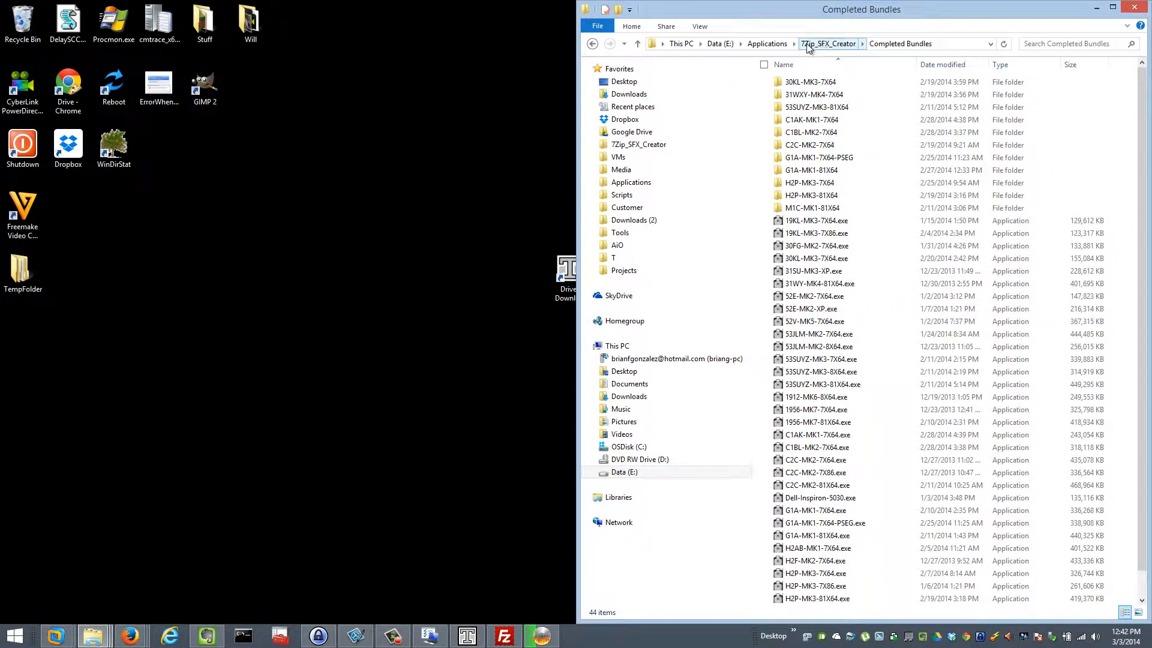
pyautogui.click(624, 82)
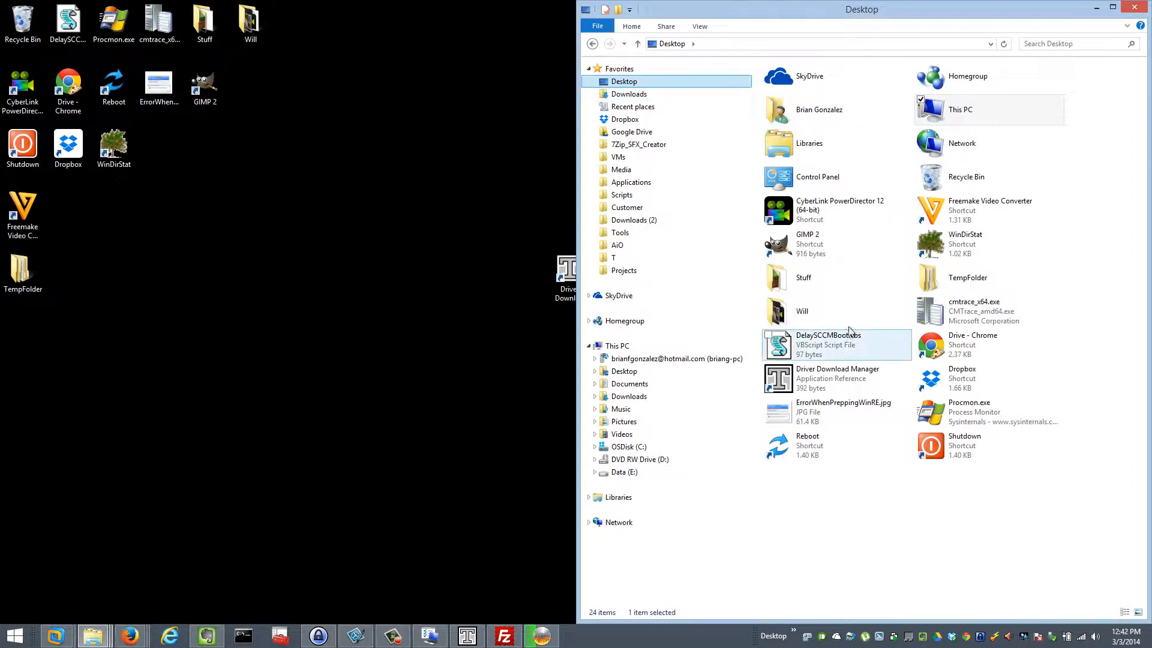
pyautogui.click(937, 278)
pyautogui.press('F2')
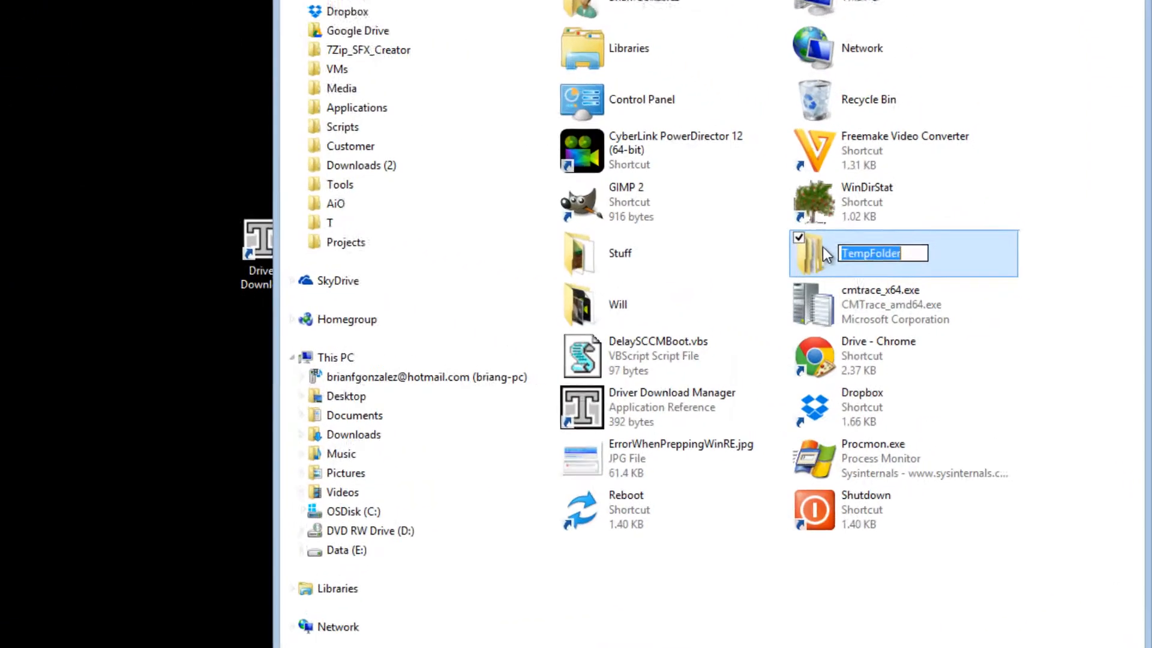
pyautogui.hotkey('ctrl', 'v')
pyautogui.press('Return')
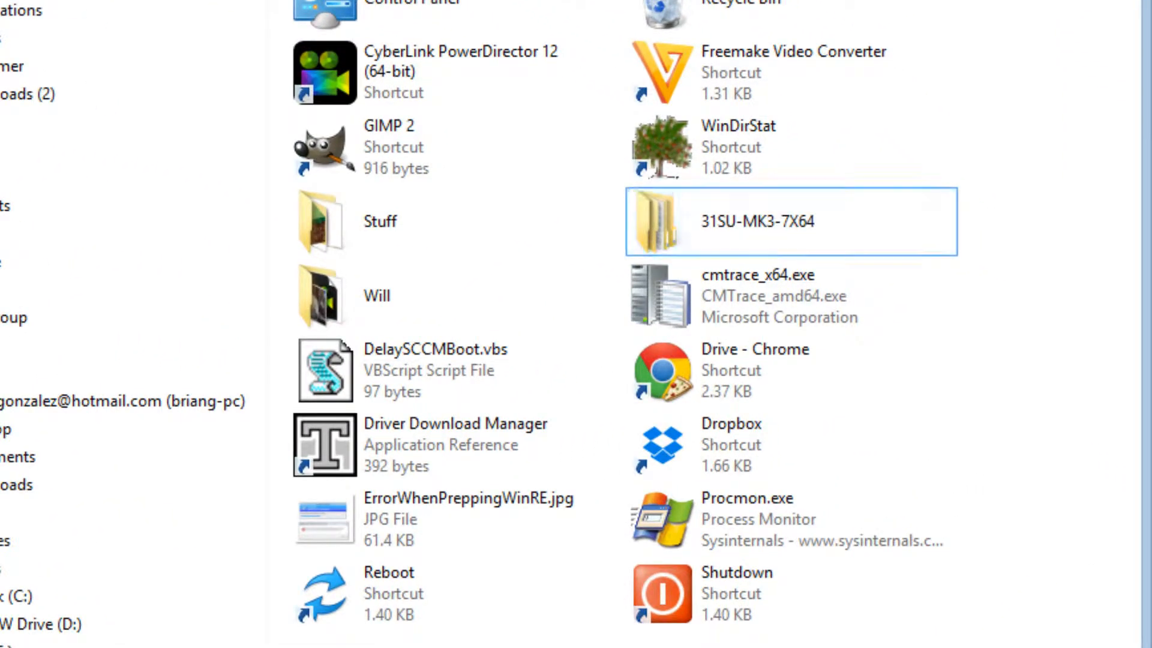
# Check the zipped drivers in the inner 31SU-MK3-7X64 subfolder and return to the outer bundle folder.
pyautogui.doubleClick(761, 220)
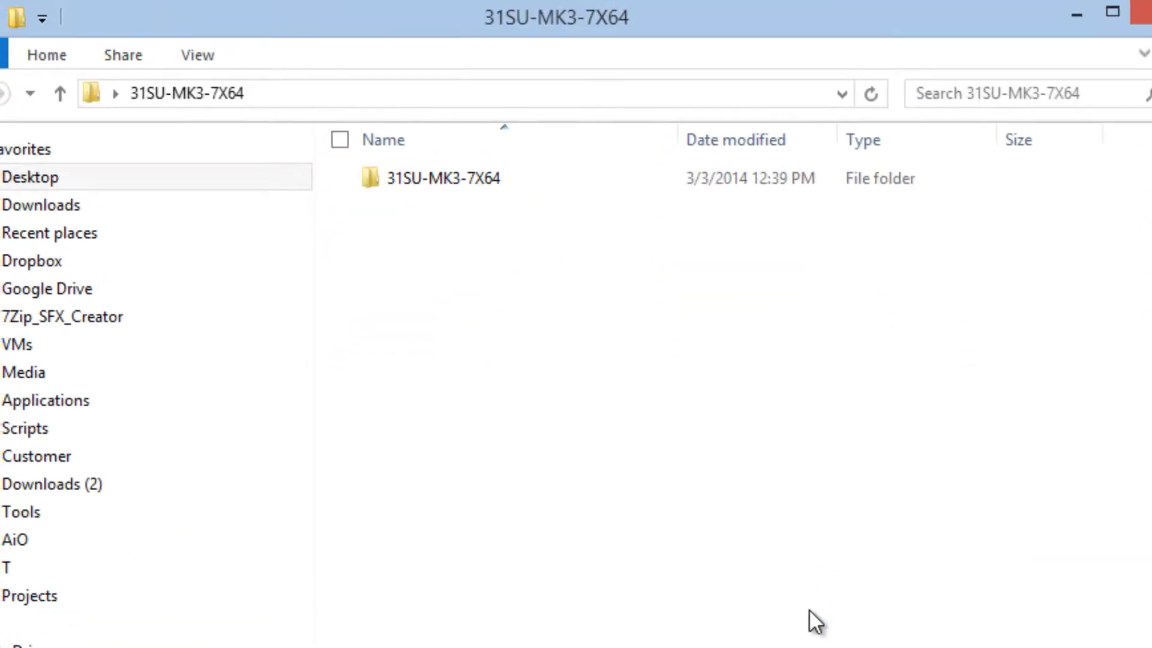
pyautogui.doubleClick(478, 211)
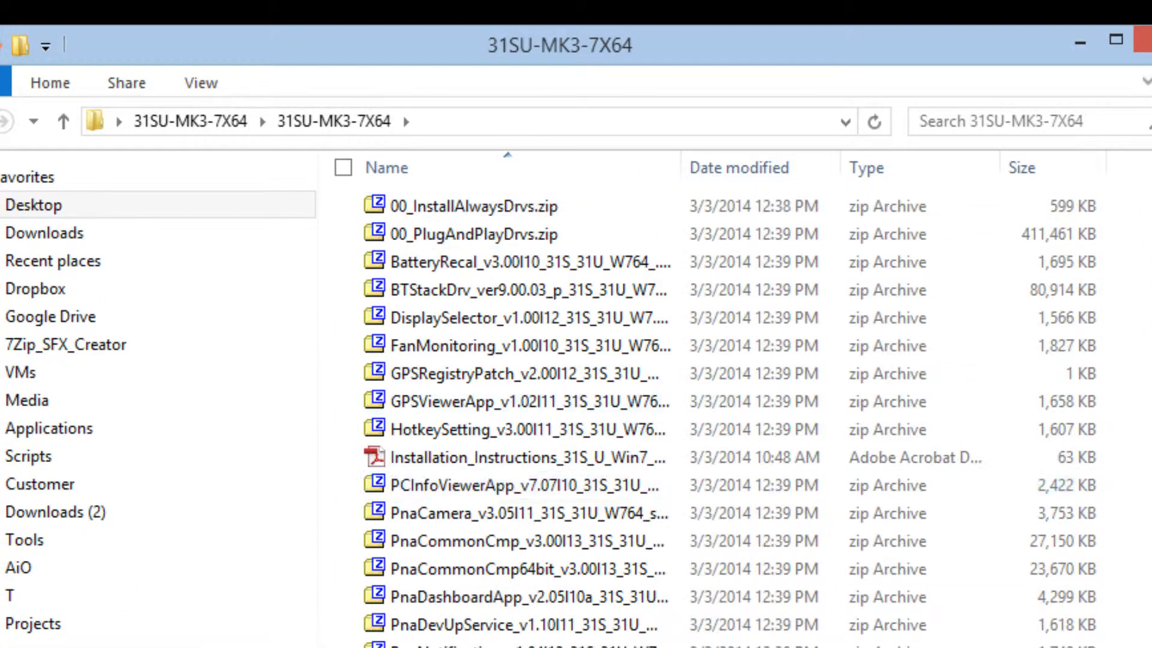
pyautogui.click(216, 126)
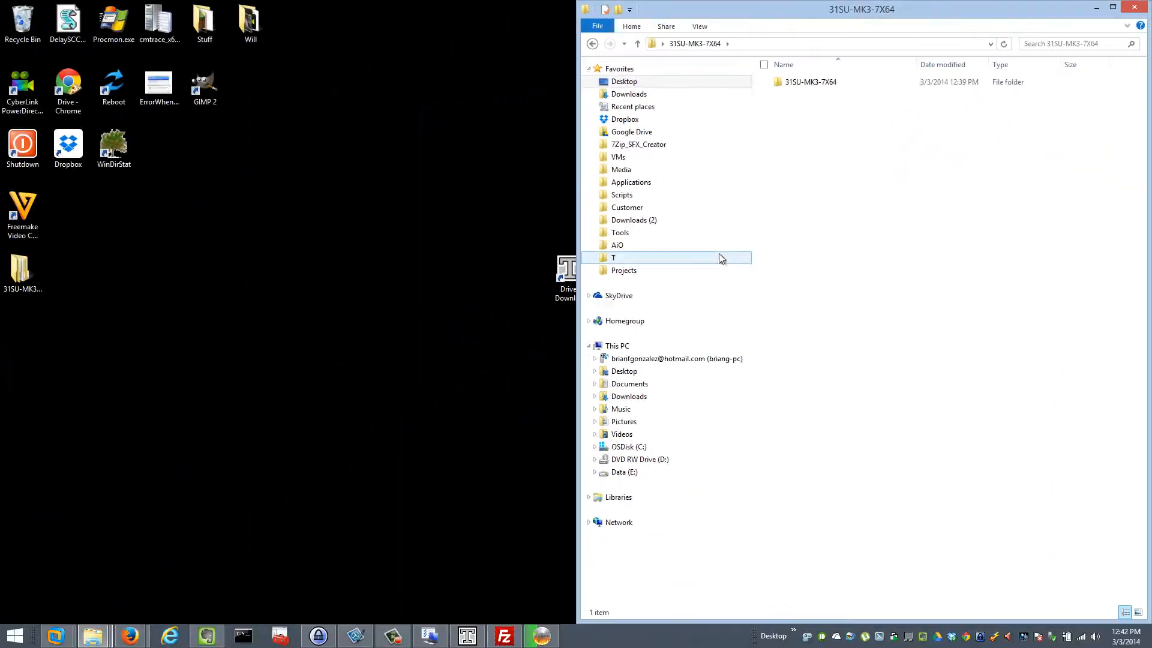
# Return to the shared Tools list in Firefox, open LatestBundleFiles and start downloading Install.exe.
pyautogui.click(131, 636)
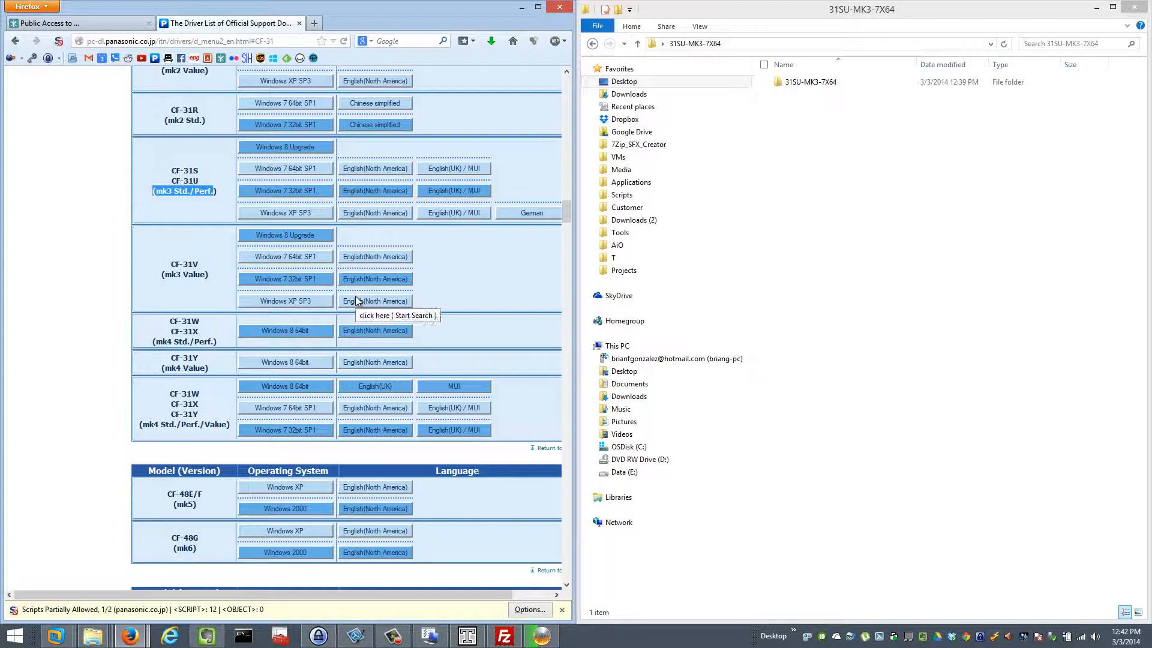
pyautogui.click(123, 24)
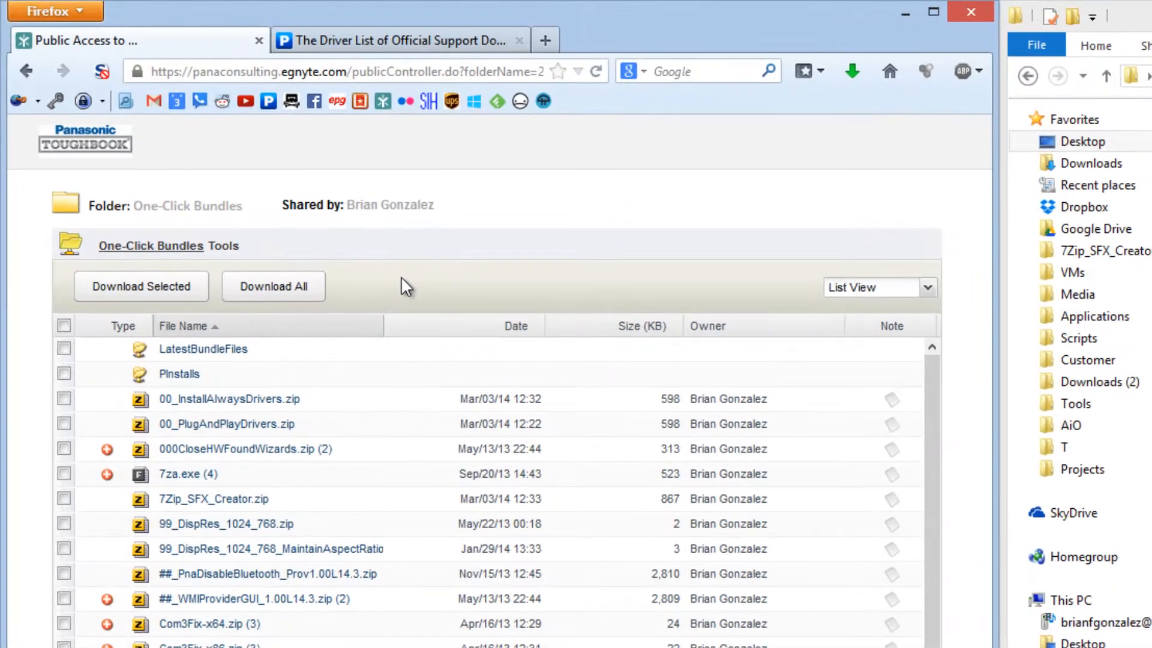
pyautogui.click(191, 353)
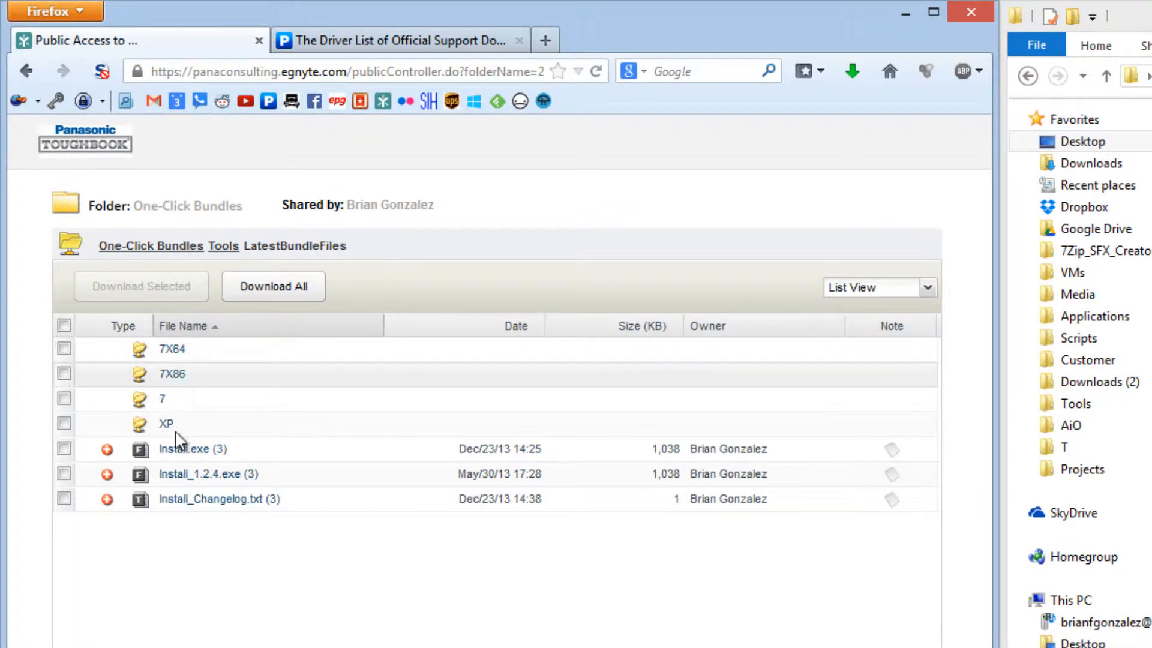
pyautogui.click(174, 455)
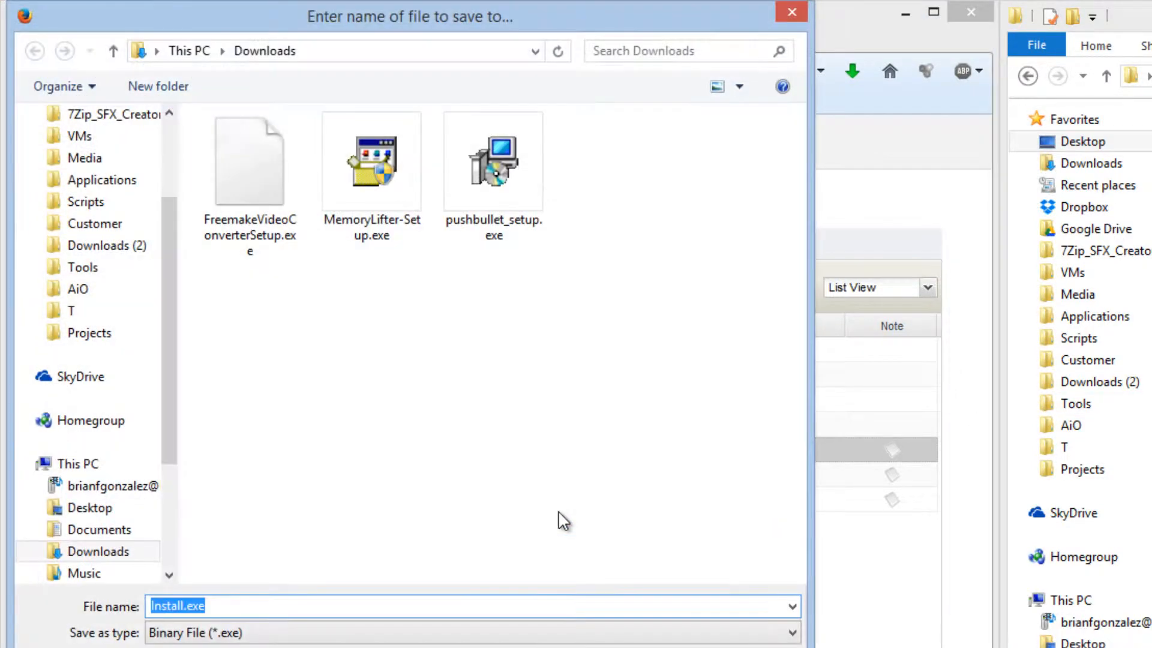
pyautogui.press('Home')
pyautogui.write('31SU-MK3-7X64')
pyautogui.hotkey('shift', 'Home')
pyautogui.press('BackSpace')
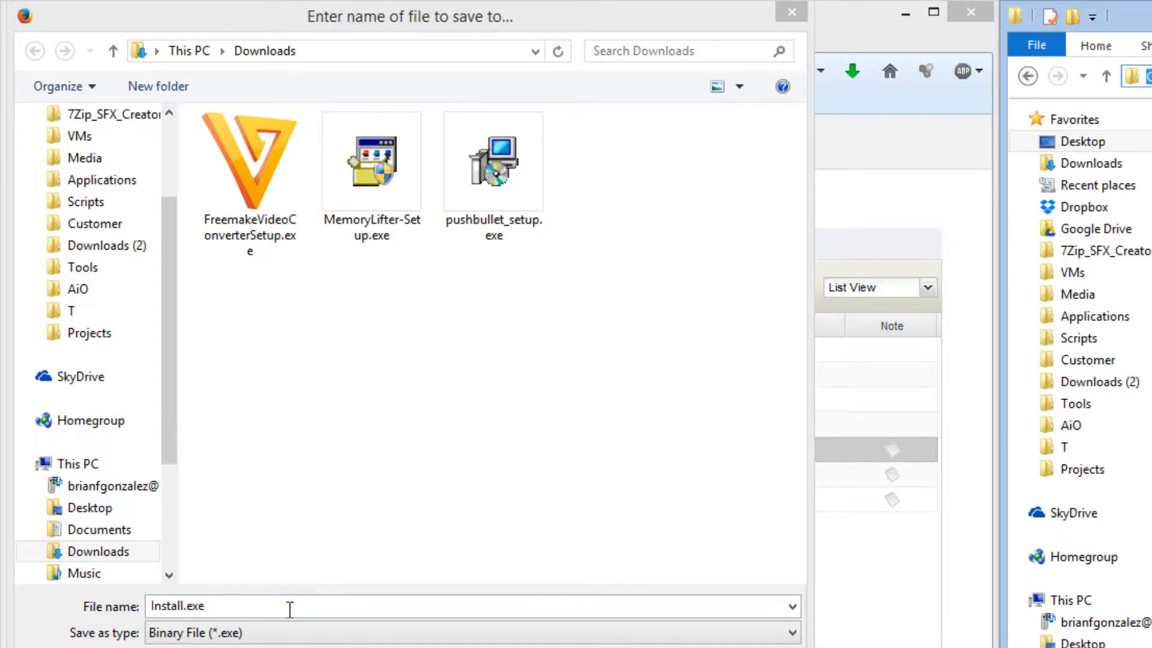
# Save the download as C:\Users\PANASONIC\Desktop\31SU-MK3-7X64\Install.exe.
pyautogui.click(290, 607)
pyautogui.press('Home')
pyautogui.write('C:\\Users\\PANASONIC\\Desktop\\31SU-MK3-7X64\\')
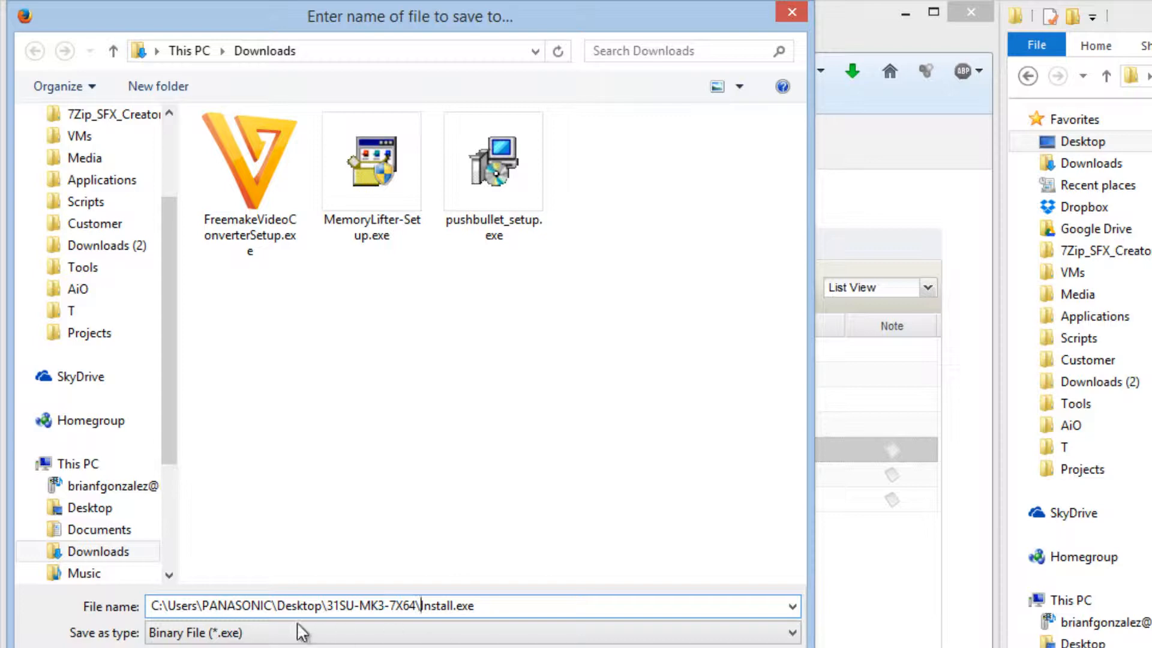
pyautogui.press('Return')
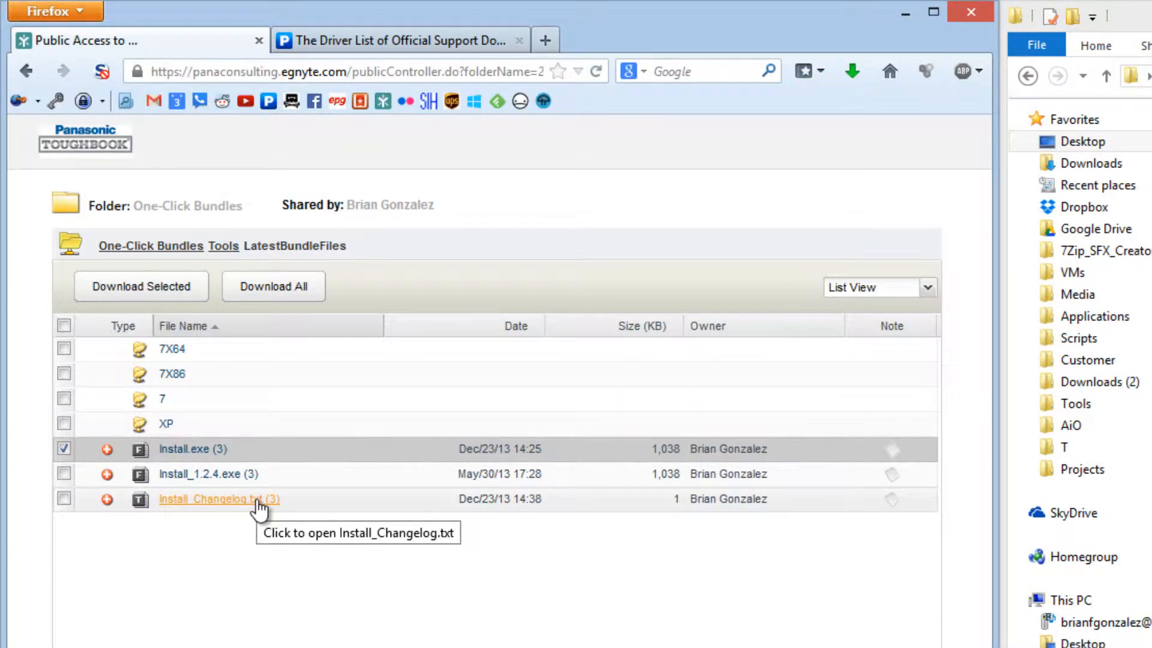
# Download Install_Changelog.txt and save it as C:\Users\PANASONIC\Desktop\31SU-MK3-7X64\Install_Changelog.txt.
pyautogui.click(259, 509)
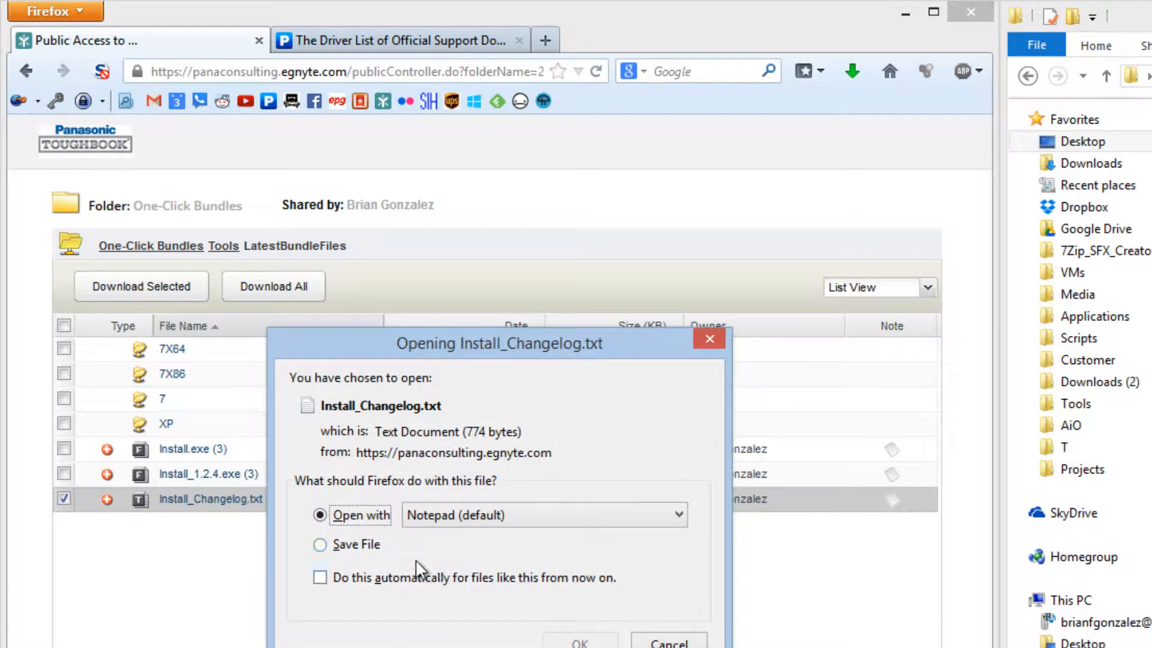
pyautogui.click(414, 546)
pyautogui.click(583, 624)
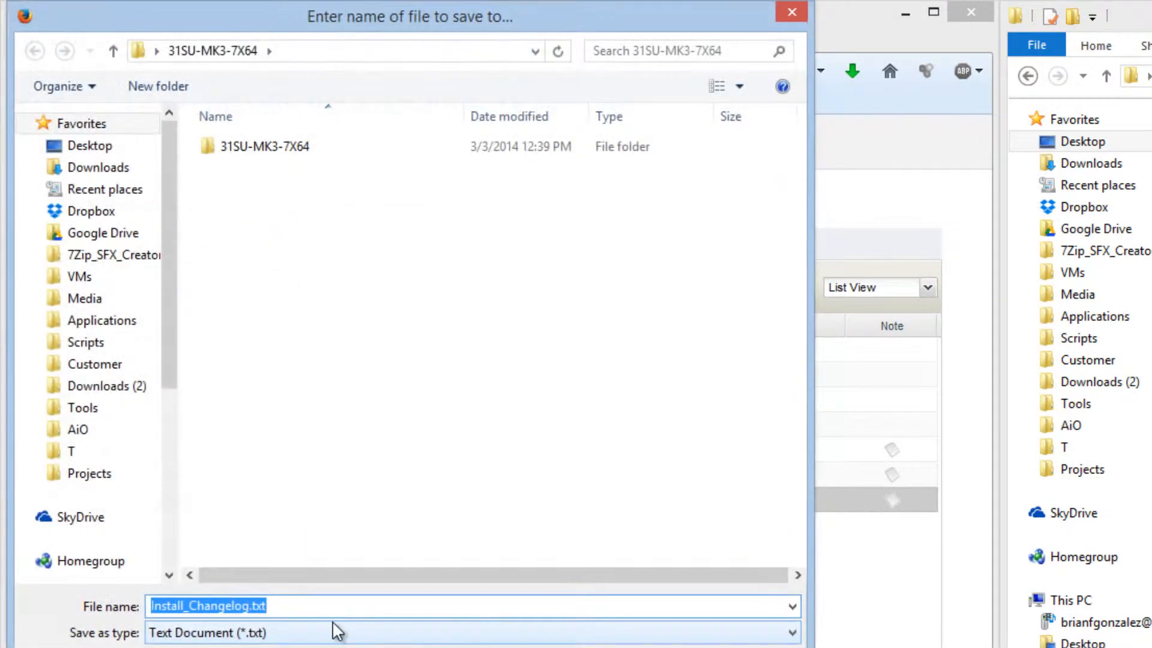
pyautogui.press('Home')
pyautogui.write('C:\\Users\\PANASONIC\\Desktop\\31SU-MK3-7X64')
pyautogui.write('\\')
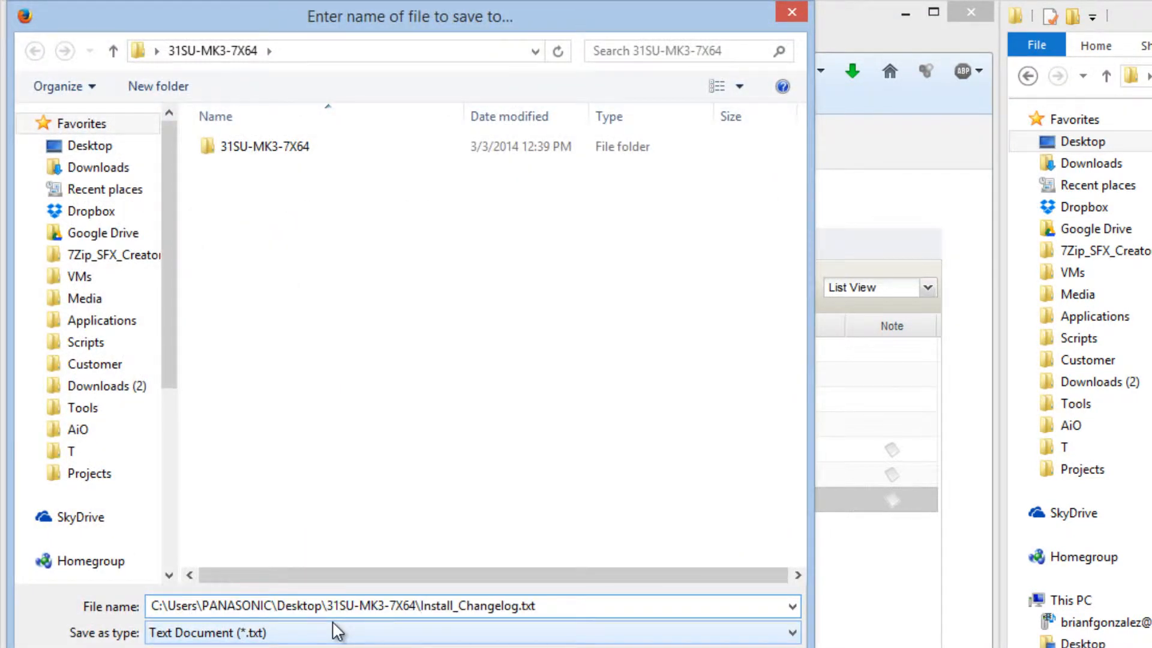
pyautogui.press('Return')
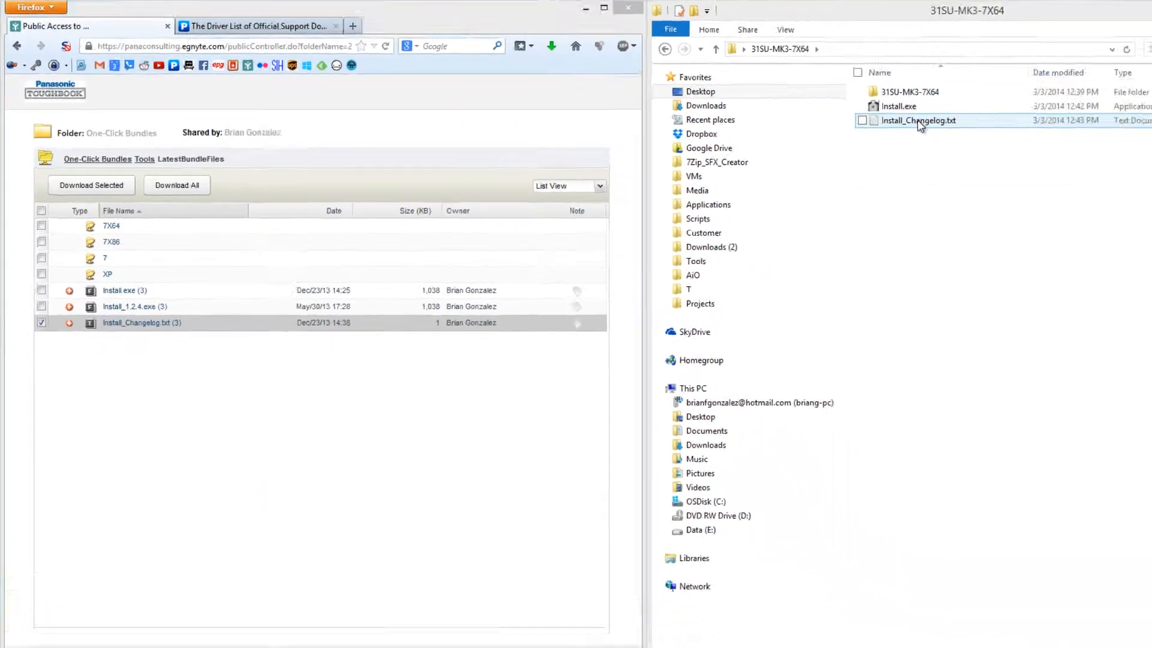
# Duplicate Install_Changelog.txt within the outer bundle folder and rename the copy to Bundle_Changelog.txt.
pyautogui.moveTo(810, 108); pyautogui.dragTo(820, 141)
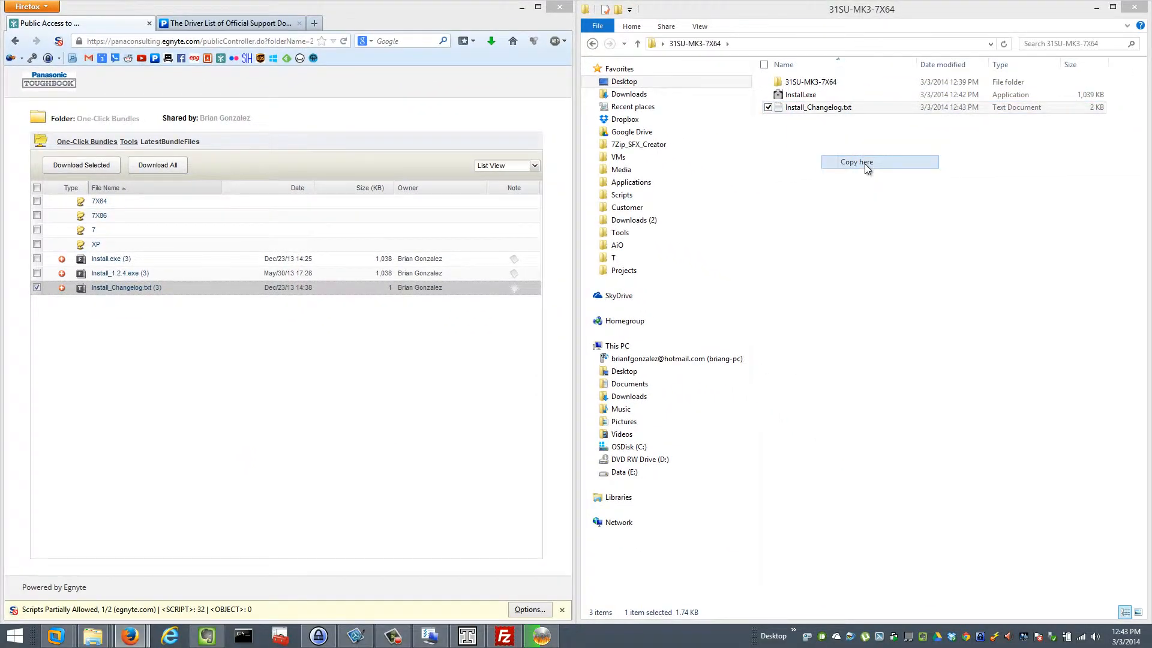
pyautogui.click(865, 163)
pyautogui.press('F2')
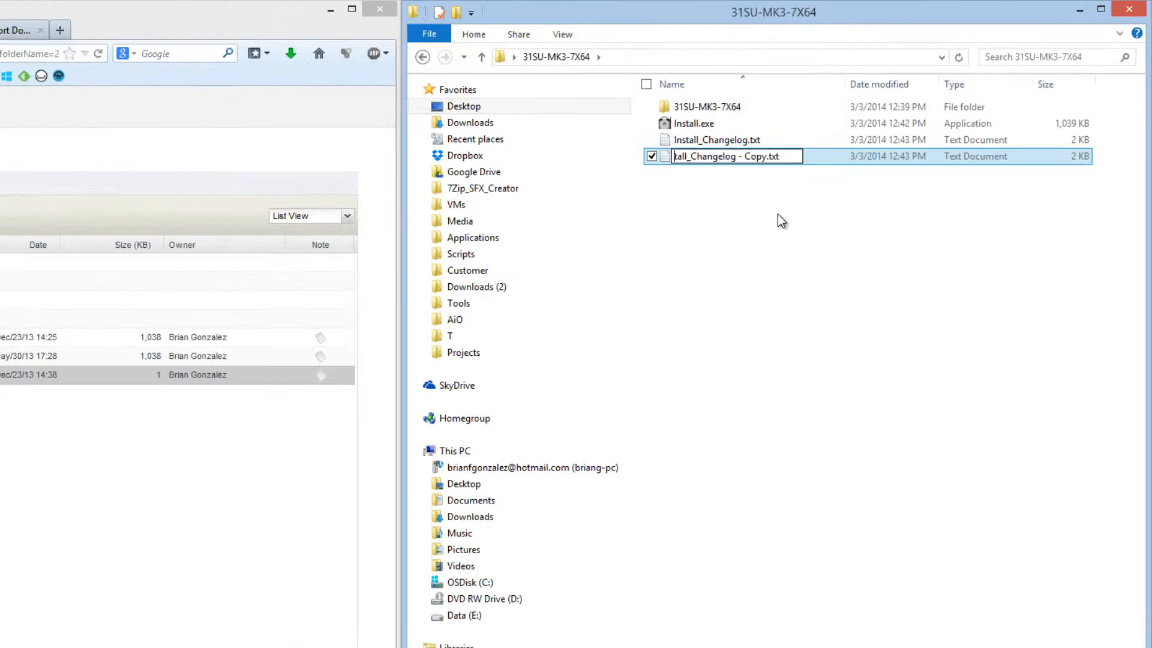
pyautogui.press('Delete')
pyautogui.press('Delete')
pyautogui.press('Delete')
pyautogui.press('Delete')
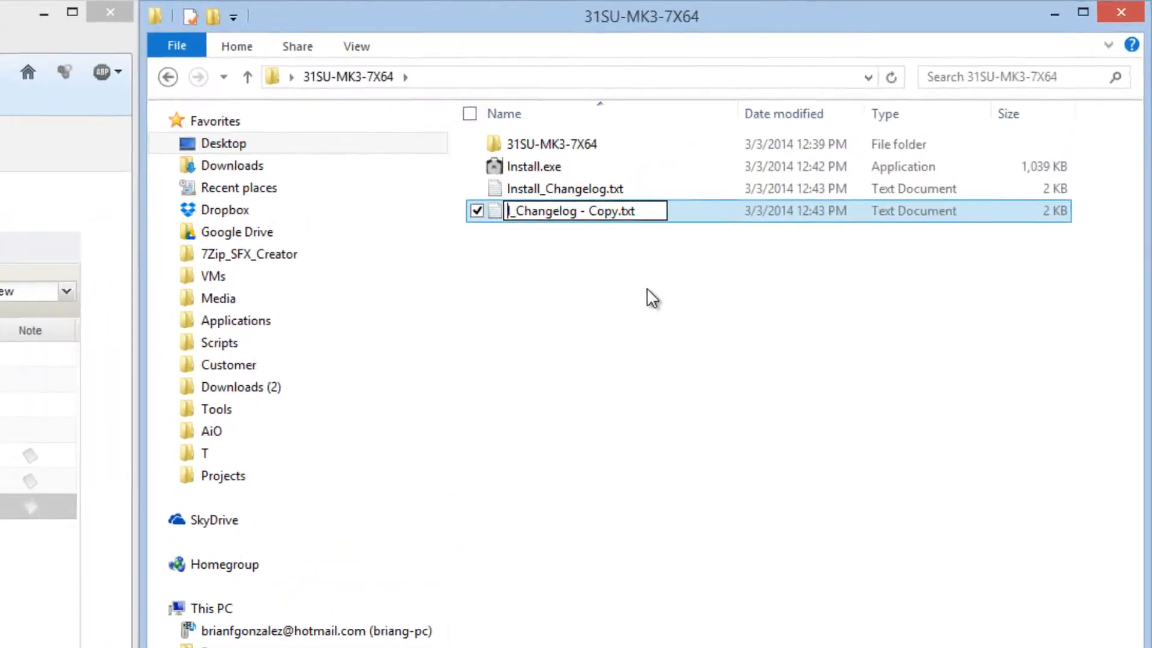
pyautogui.write('Bundle')
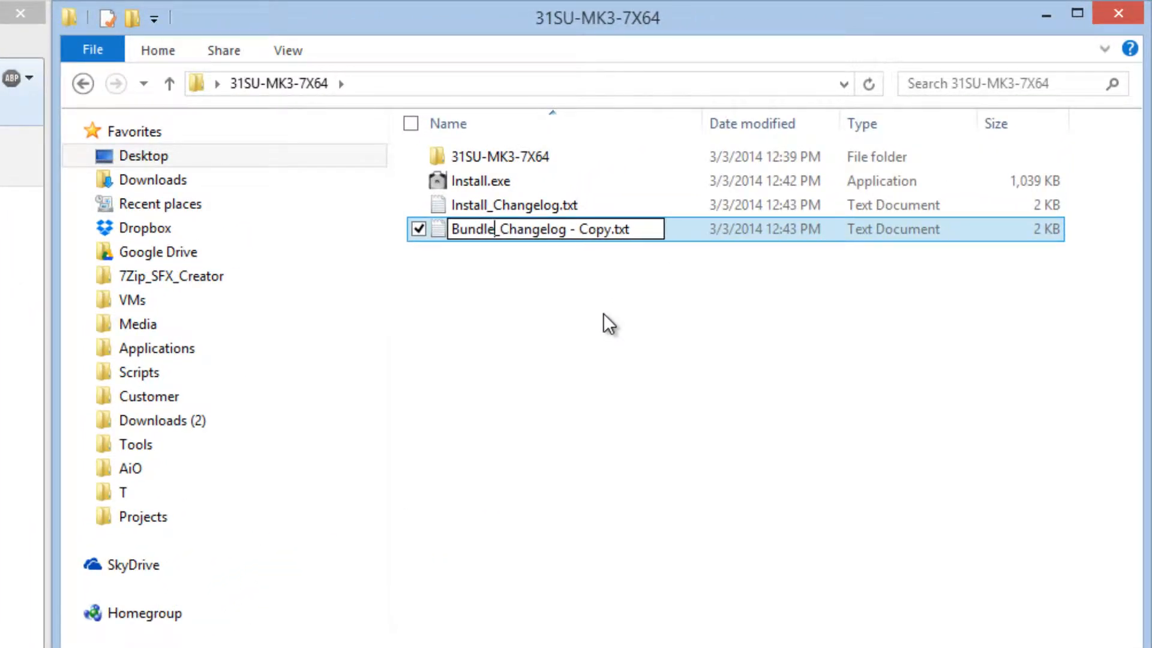
pyautogui.press('Right')
pyautogui.press('Right')
pyautogui.press('Right')
pyautogui.press('Right')
pyautogui.press('Right')
pyautogui.press('Right')
pyautogui.press('Right')
pyautogui.press('Right')
pyautogui.press('Right')
pyautogui.press('Right')
pyautogui.hotkey('shift', 'Right')
pyautogui.hotkey('shift', 'Right')
pyautogui.hotkey('shift', 'Right')
pyautogui.hotkey('shift', 'Right')
pyautogui.hotkey('shift', 'Right')
pyautogui.hotkey('shift', 'Right')
pyautogui.hotkey('shift', 'Right')
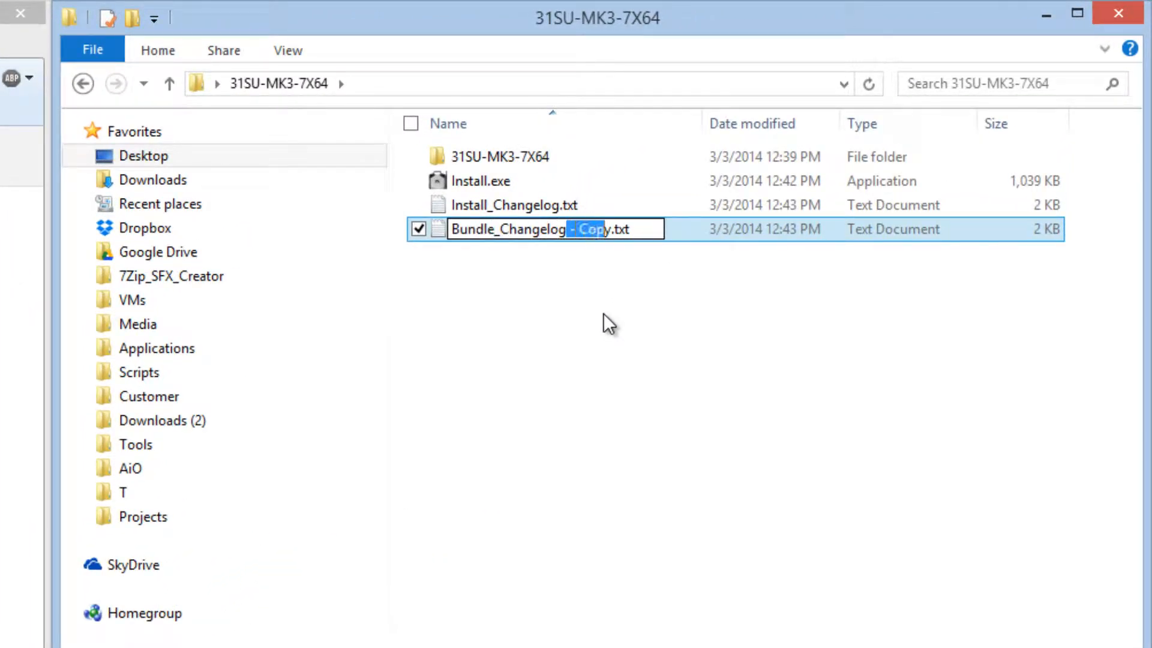
pyautogui.press('Delete')
pyautogui.press('Return')
# Open Bundle_Changelog.txt and delete every version entry after 1.0, keeping the closing separator line.
pyautogui.press('Return')
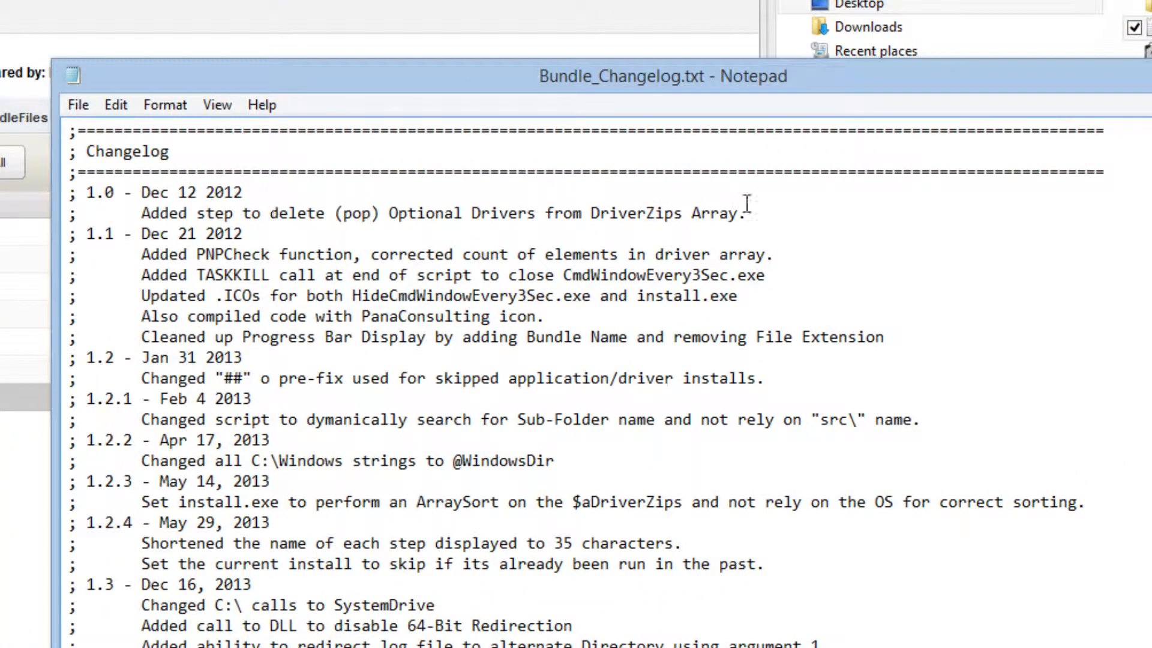
pyautogui.click(747, 204)
pyautogui.hotkey('shift', 'Down')
pyautogui.hotkey('shift', 'Down')
pyautogui.hotkey('shift', 'Down')
pyautogui.hotkey('shift', 'Down')
pyautogui.hotkey('shift', 'Down')
pyautogui.hotkey('shift', 'Down')
pyautogui.hotkey('shift', 'Down')
pyautogui.hotkey('shift', 'Down')
pyautogui.hotkey('shift', 'Down')
pyautogui.hotkey('shift', 'Down')
pyautogui.hotkey('shift', 'Down')
pyautogui.hotkey('shift', 'Down')
pyautogui.hotkey('shift', 'Down')
pyautogui.hotkey('shift', 'Down')
pyautogui.hotkey('shift', 'Down')
pyautogui.hotkey('shift', 'Down')
pyautogui.hotkey('shift', 'Down')
pyautogui.hotkey('shift', 'Down')
pyautogui.hotkey('shift', 'Down')
pyautogui.hotkey('shift', 'Down')
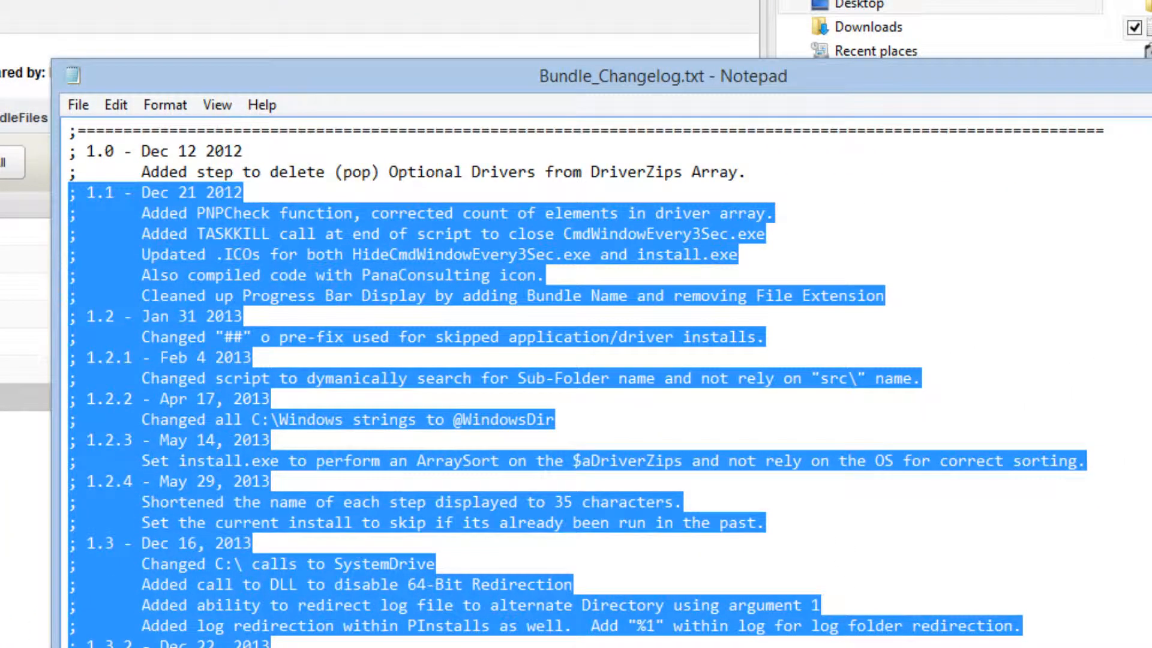
pyautogui.press('Delete')
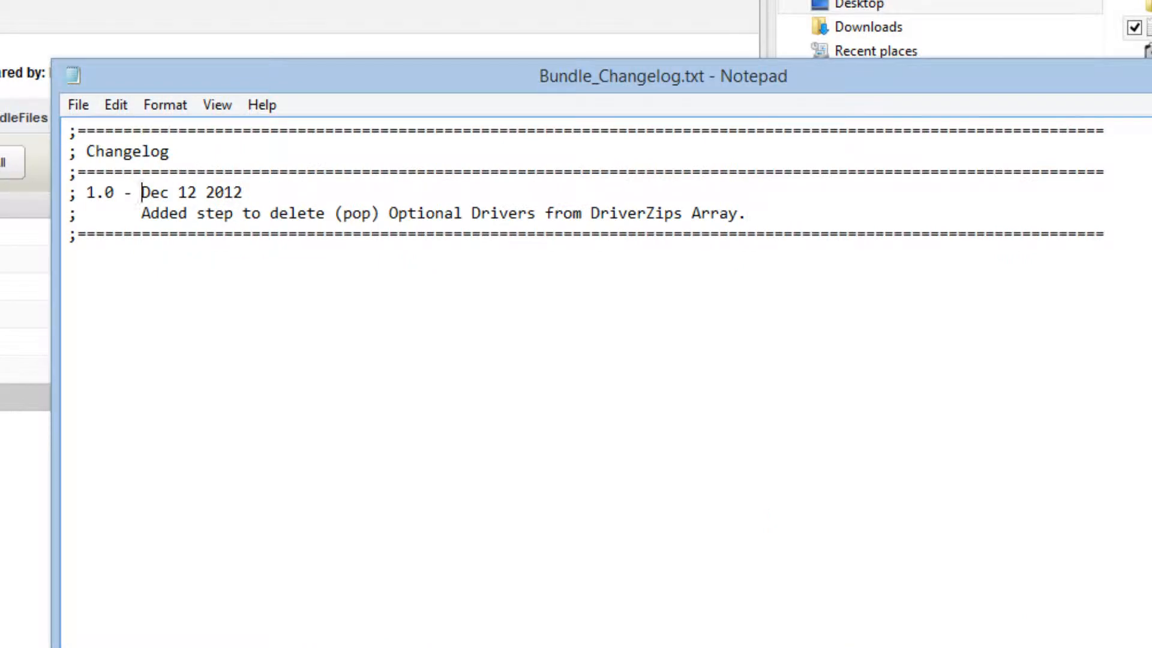
# Set the 1.0 entry's date to Mar 3 2014 and its description to a first-revision note, saving and closing Bundle_Changelog.txt.
pyautogui.hotkey('shift', 'End')
pyautogui.write('Mar')
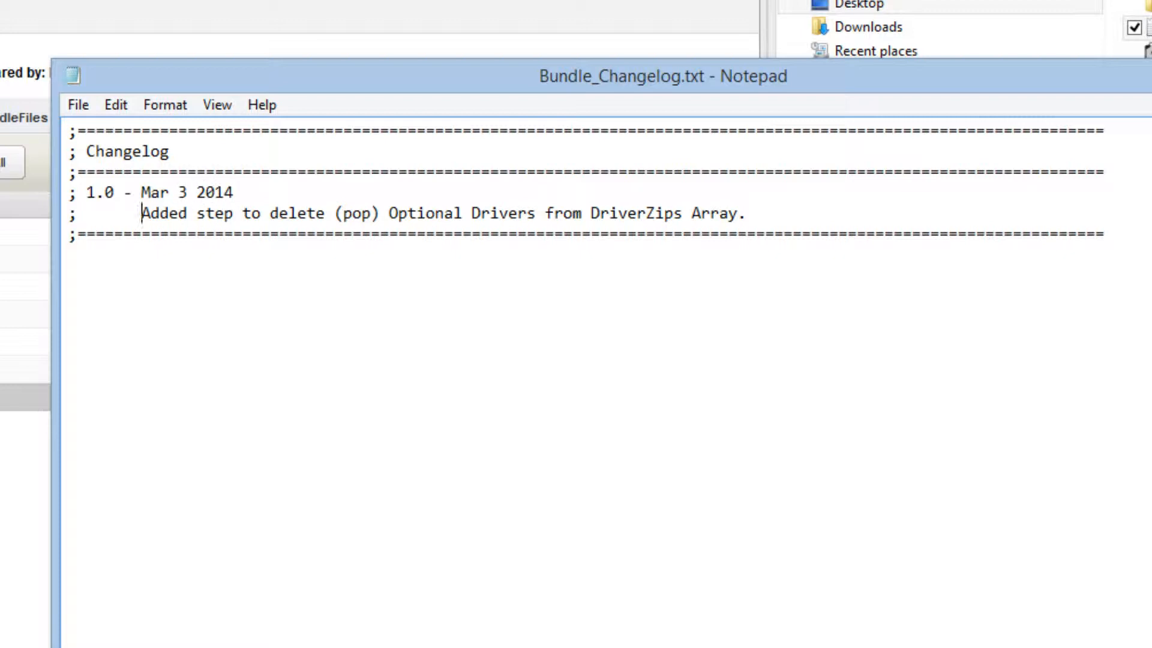
pyautogui.hotkey('shift', 'End')
pyautogui.write('First R')
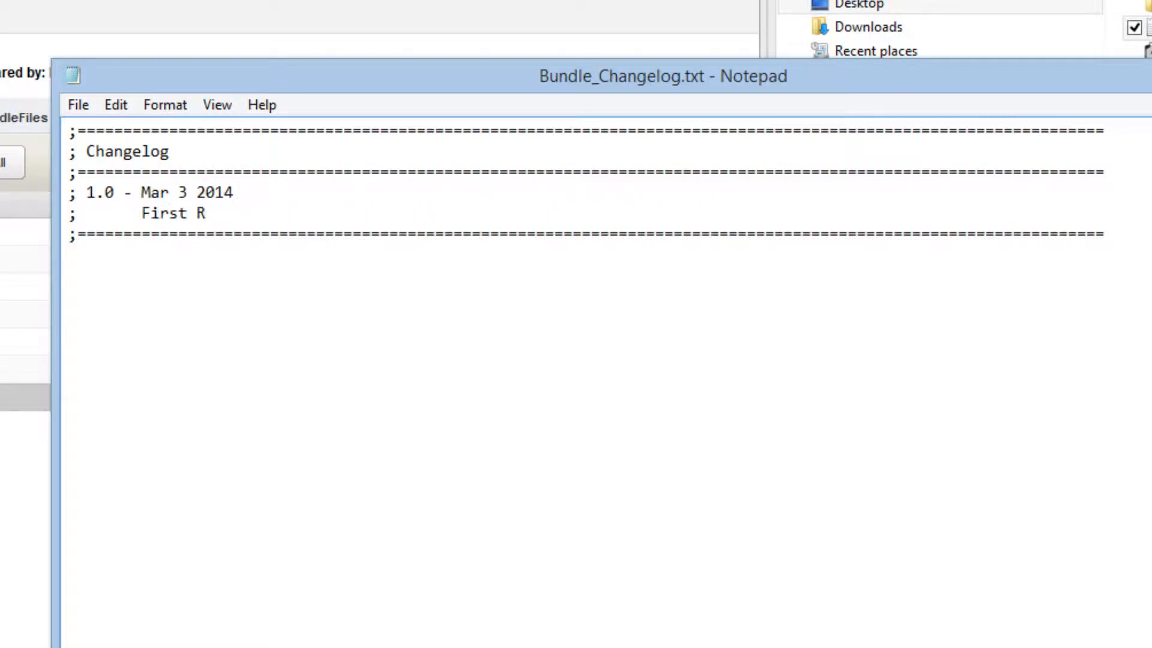
pyautogui.write('eviso')
pyautogui.hotkey('alt', 'F4')
pyautogui.click(701, 459)
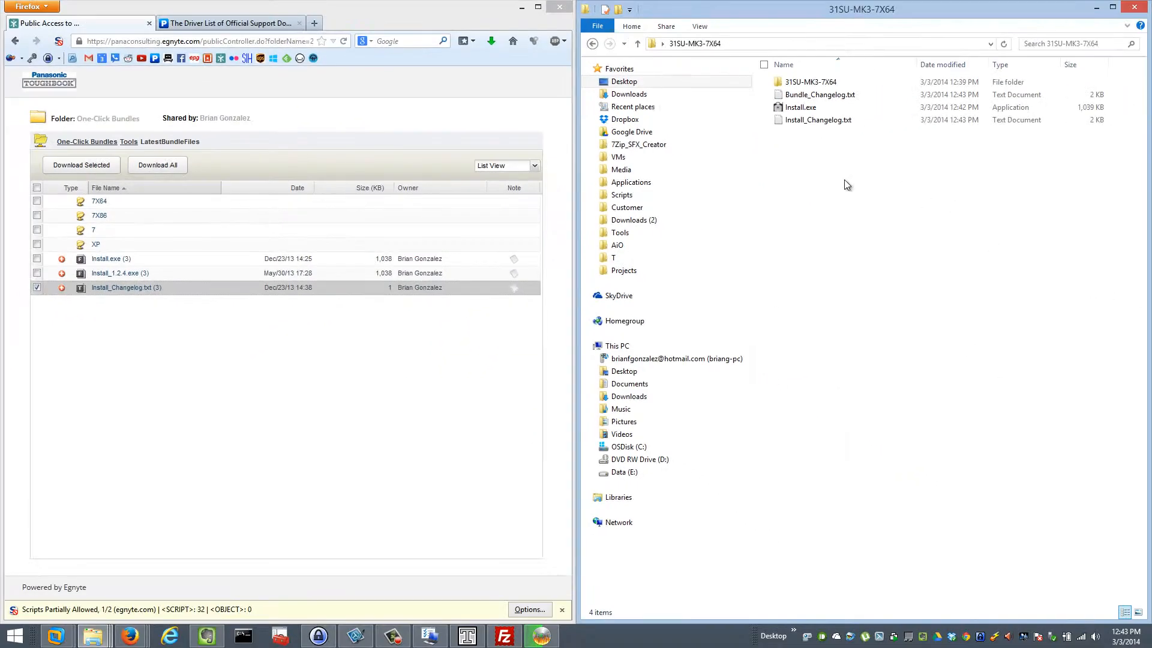
# Review the contents of the outer and inner 31SU-MK3-7X64 folders and return to the Desktop folder.
pyautogui.doubleClick(813, 82)
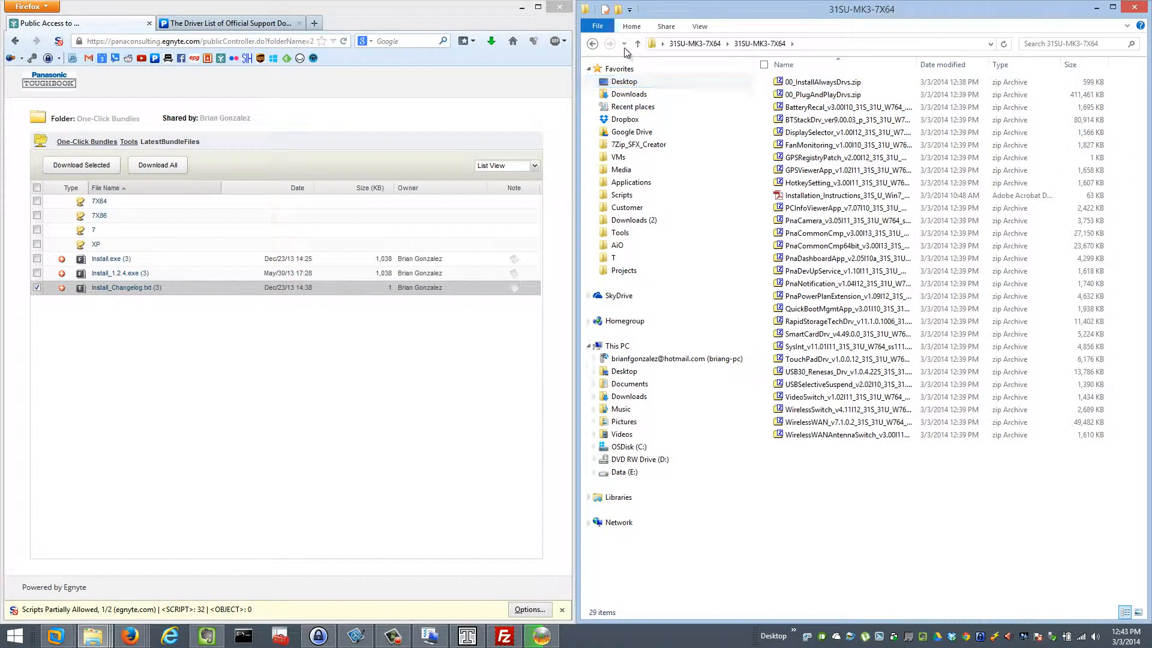
pyautogui.click(593, 43)
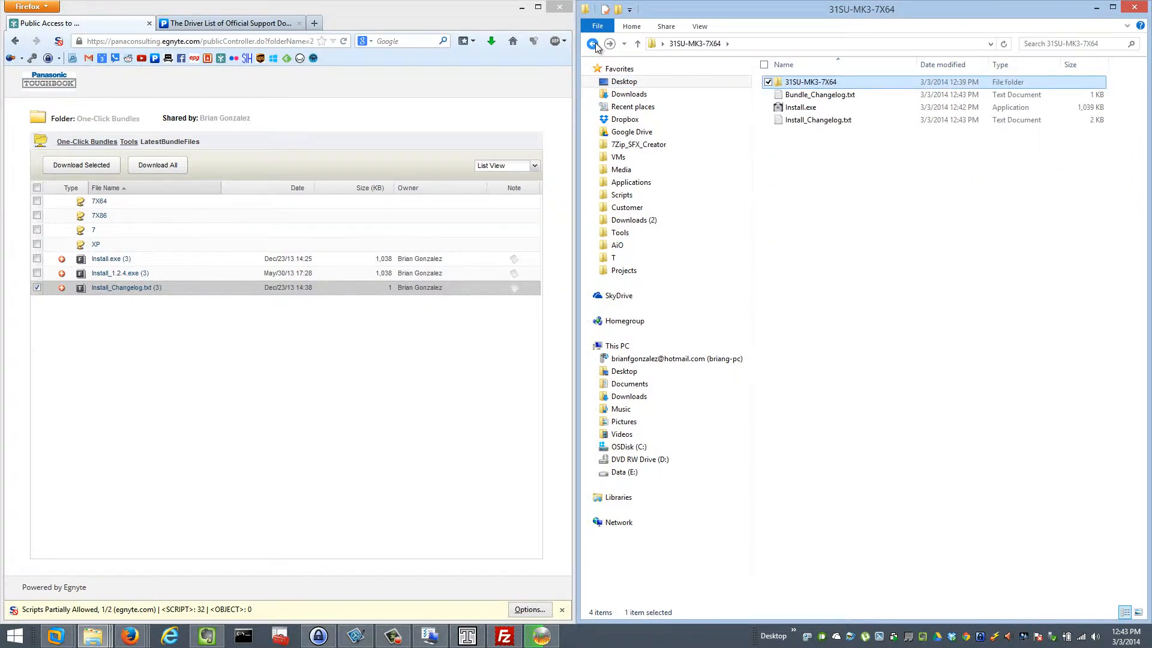
pyautogui.click(595, 46)
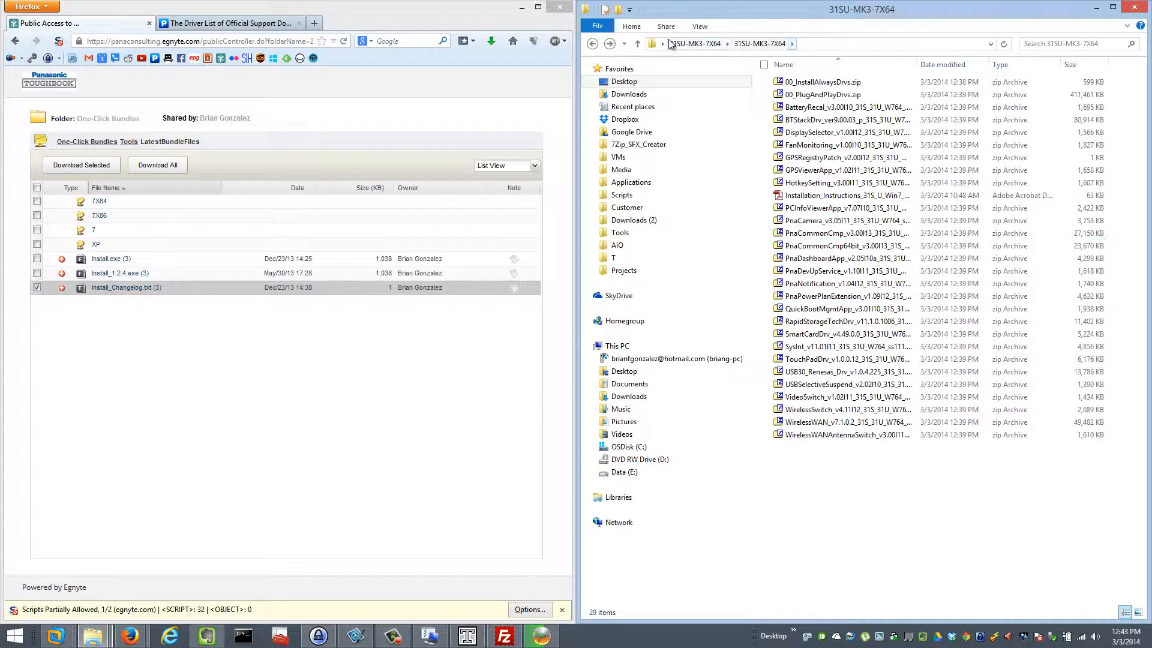
pyautogui.click(638, 44)
pyautogui.click(637, 44)
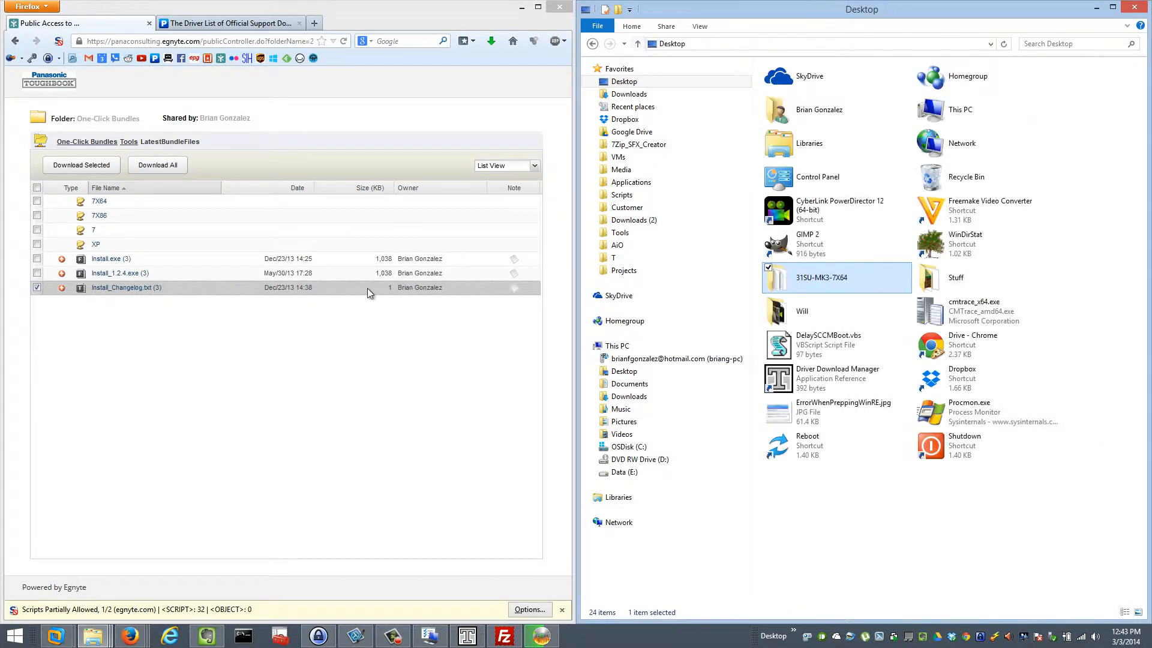
# Download 7Zip_SFX_Creator.zip from the Tools folder of One-Click Bundles and save it to the Desktop.
pyautogui.click(90, 142)
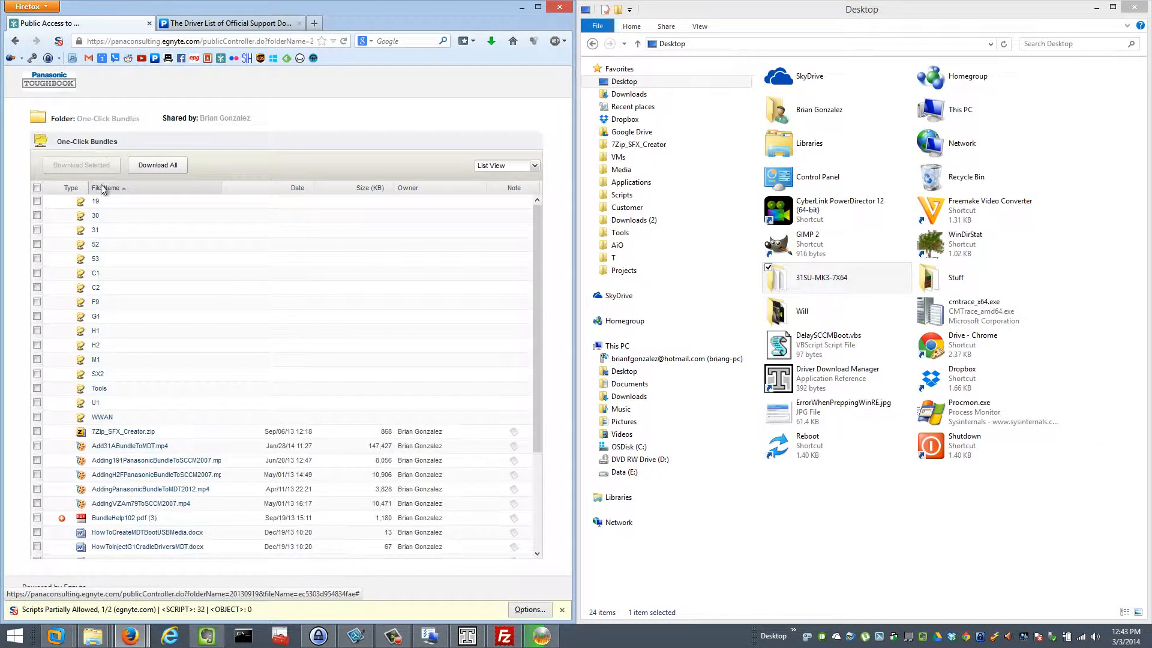
pyautogui.click(100, 391)
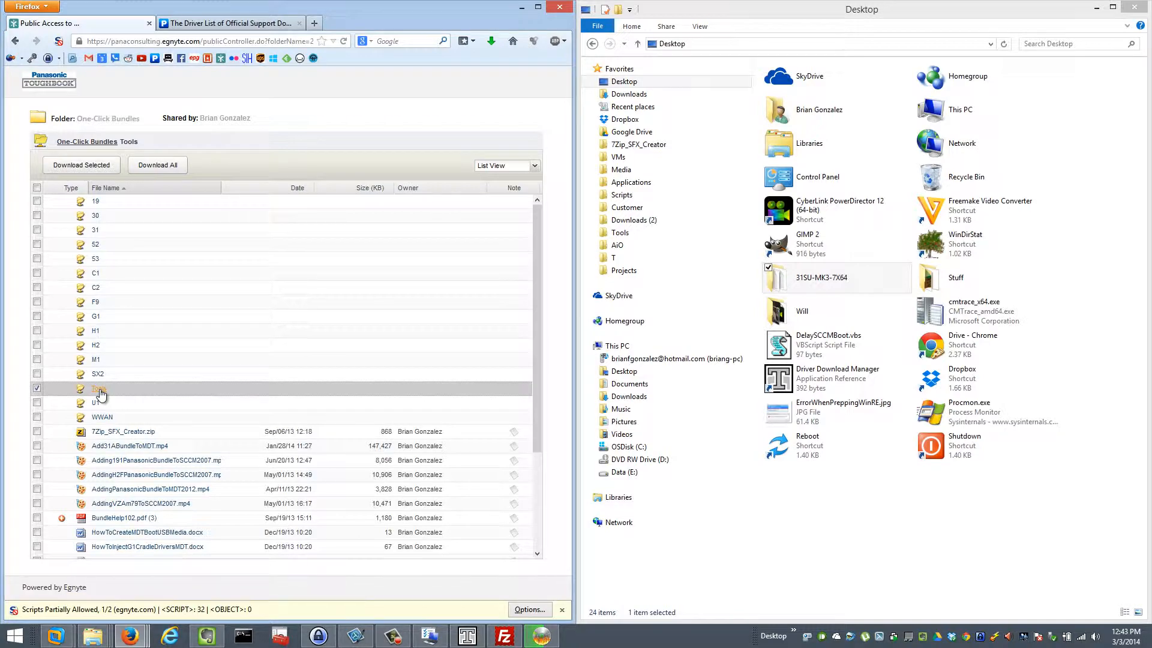
pyautogui.click(99, 388)
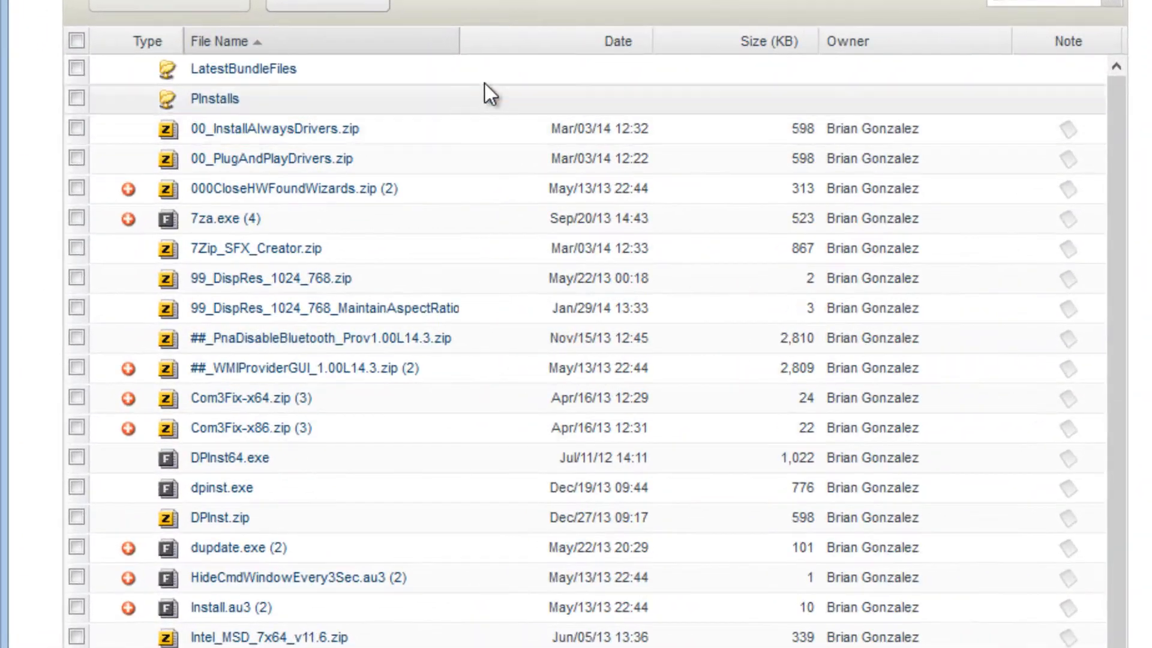
pyautogui.click(264, 250)
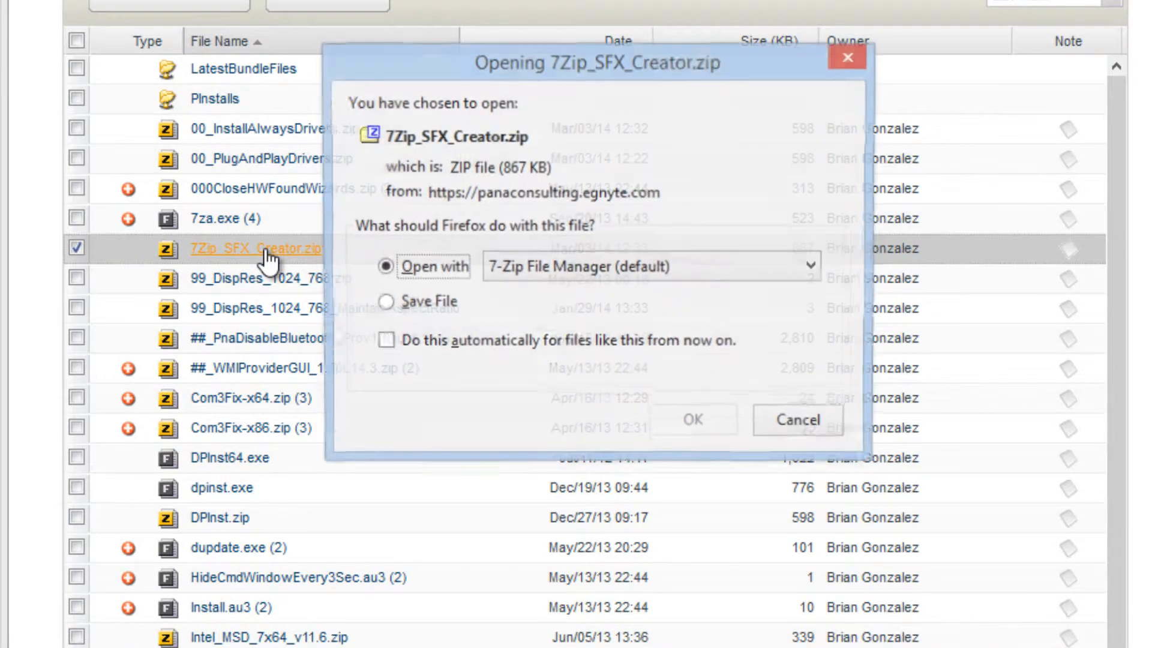
pyautogui.click(434, 302)
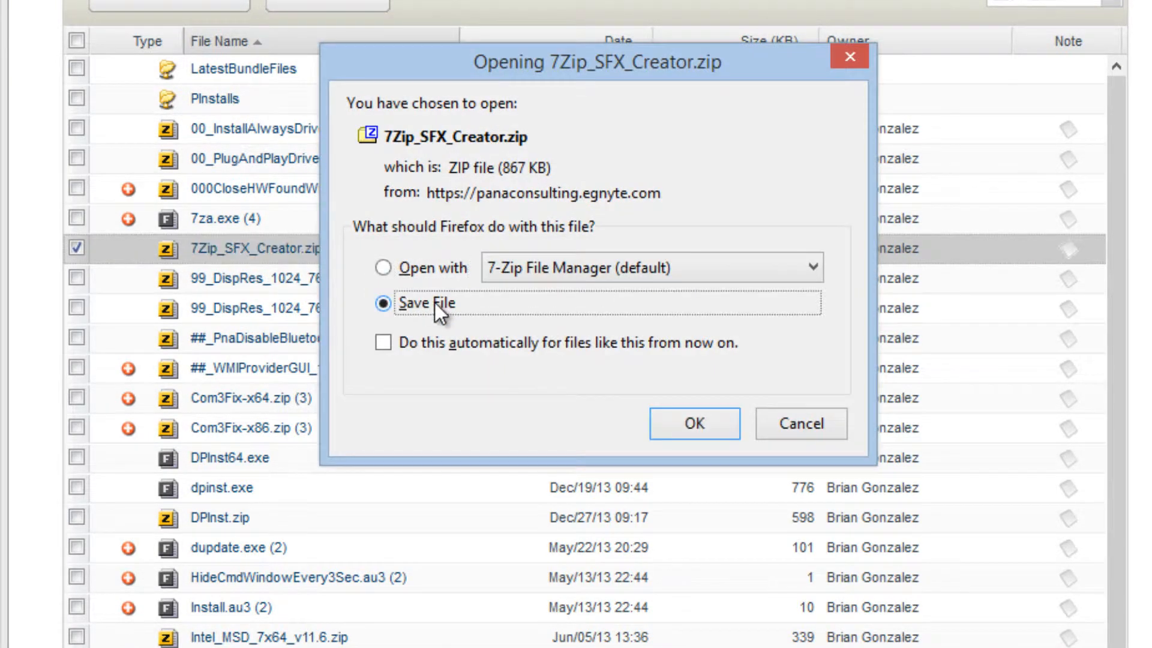
pyautogui.click(690, 423)
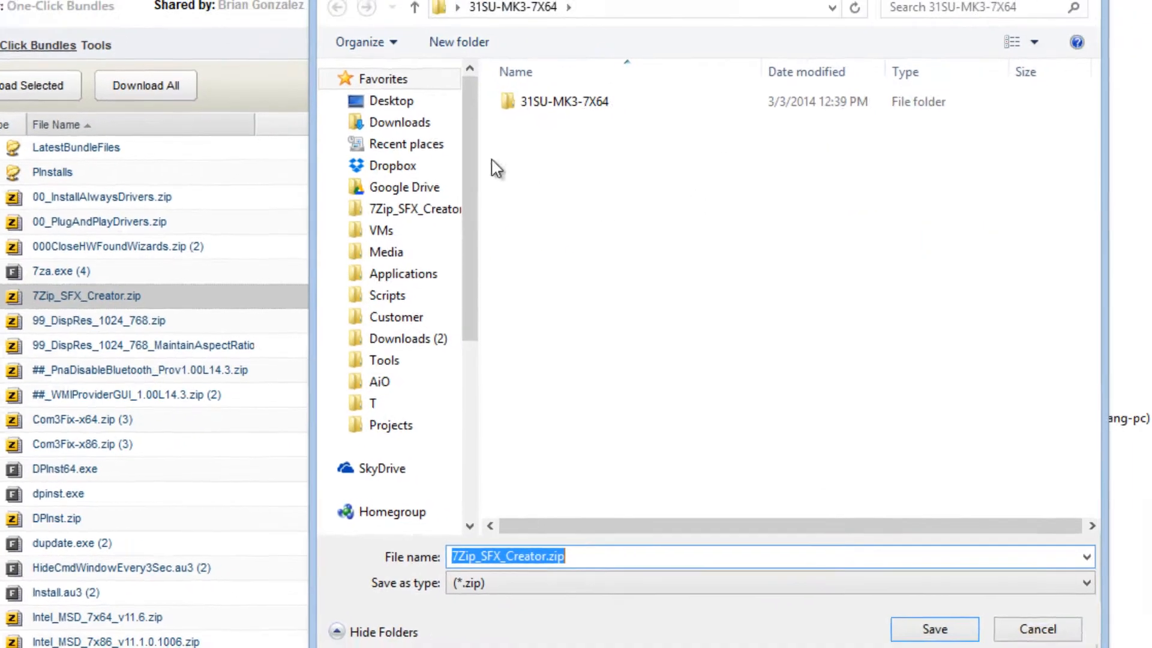
pyautogui.click(307, 146)
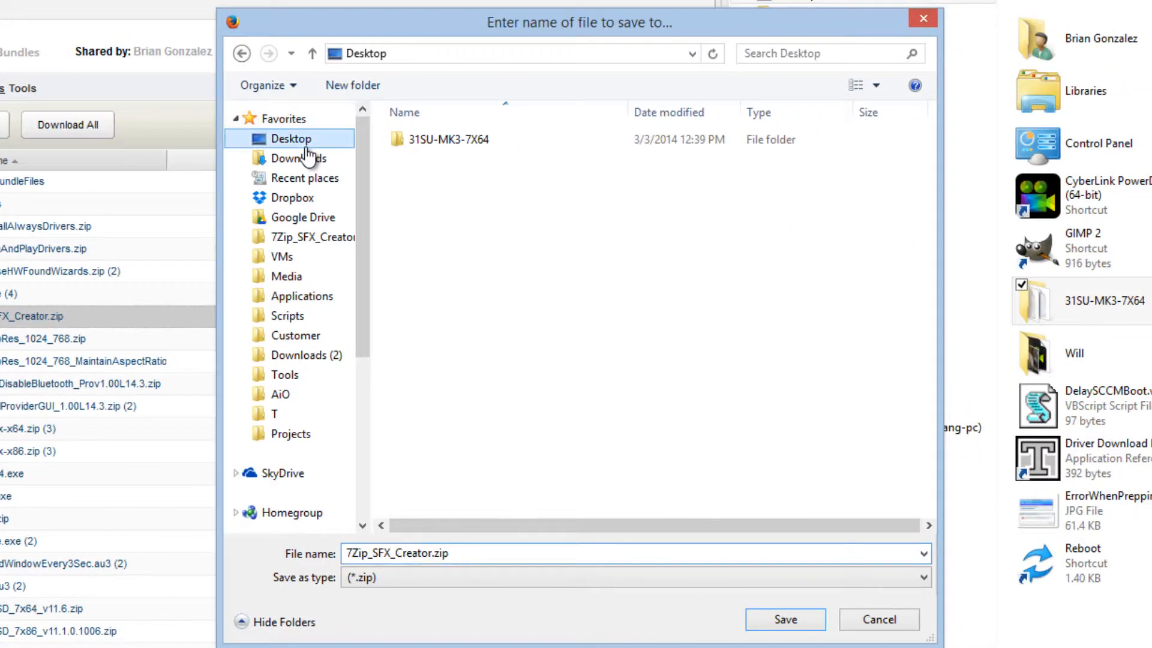
pyautogui.click(785, 620)
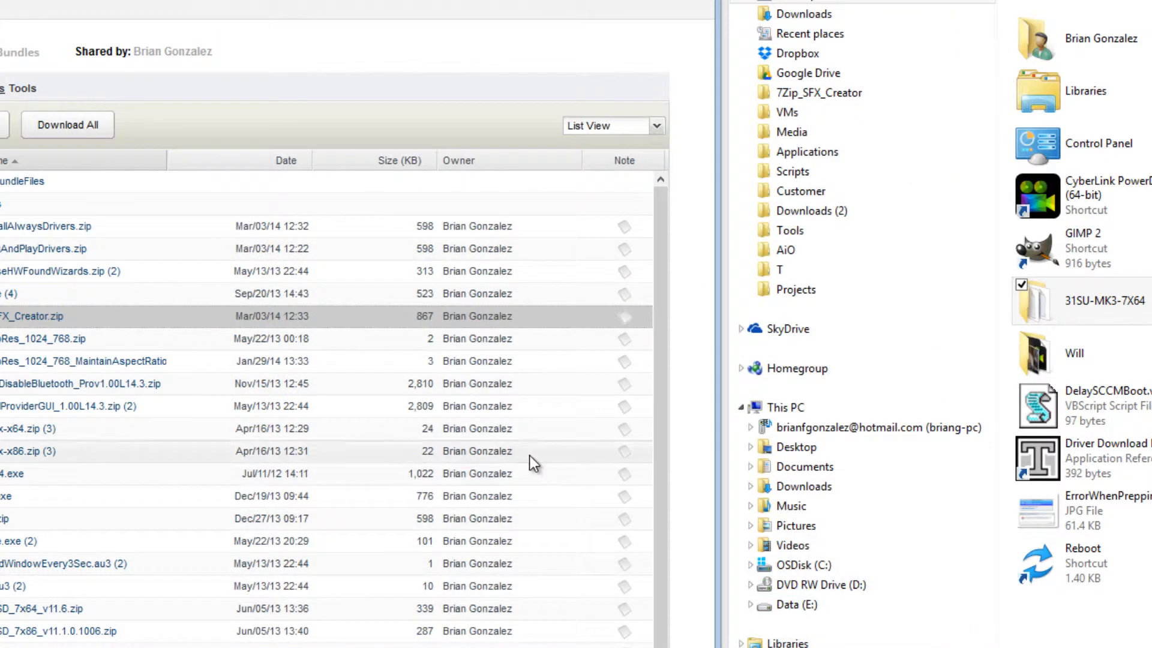
# Extract 7Zip_SFX_Creator.zip into its own folder on the desktop and move both items to free desktop space.
pyautogui.click(521, 7)
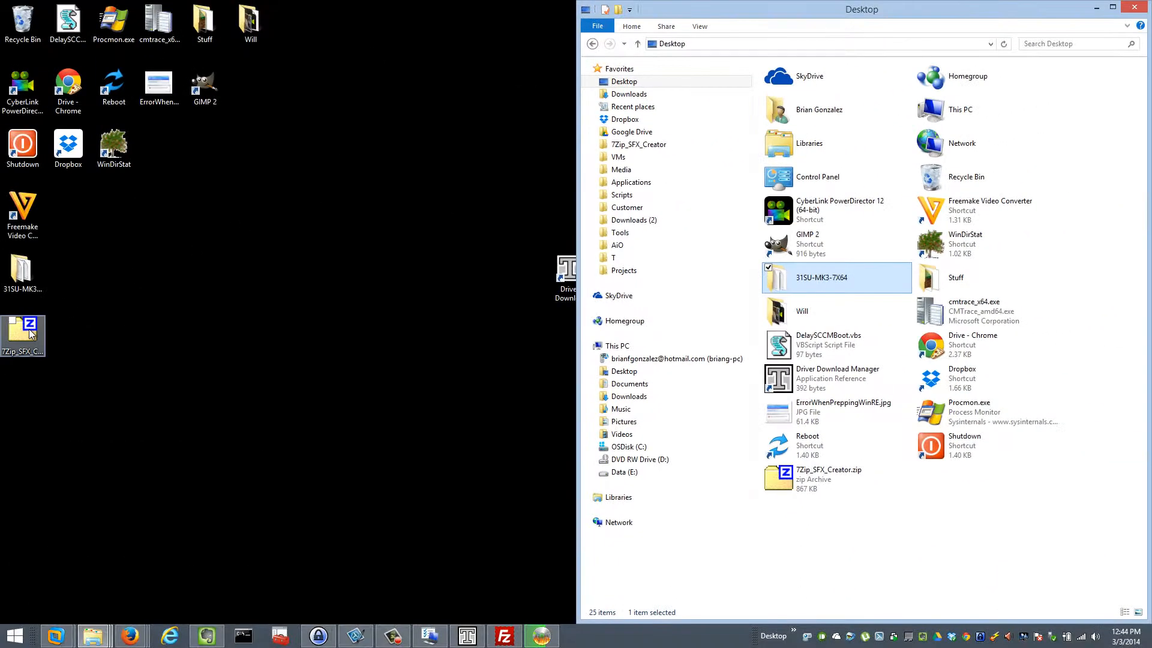
pyautogui.moveTo(29, 330); pyautogui.dragTo(254, 341)
pyautogui.rightClick(257, 339)
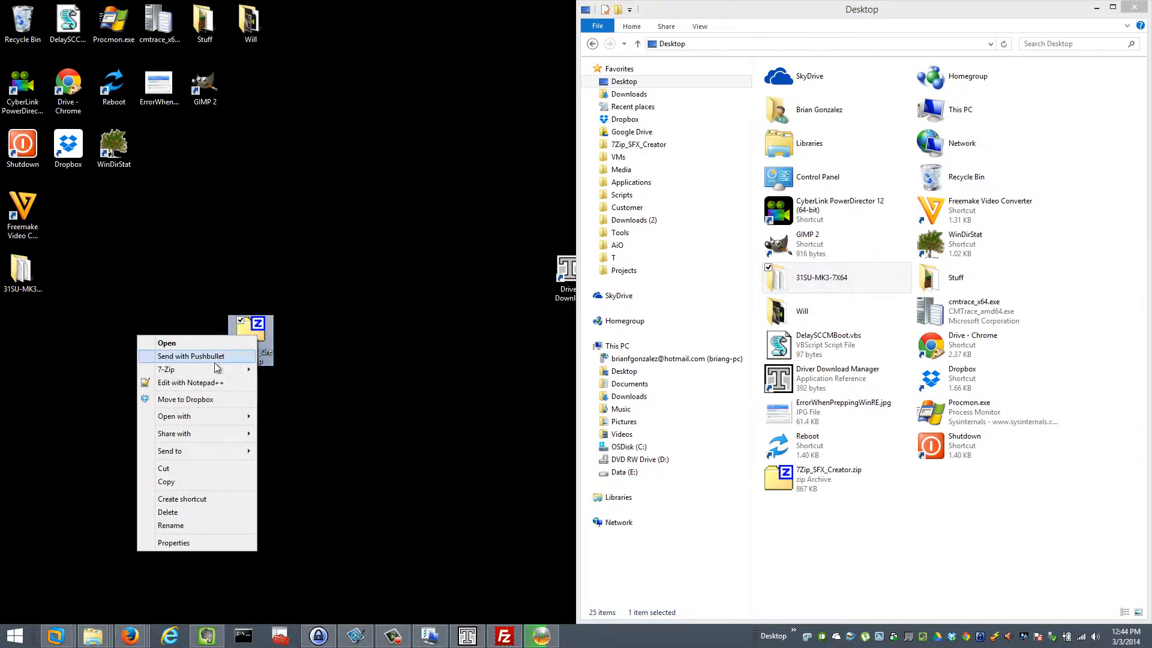
pyautogui.moveTo(230, 369)
pyautogui.click(300, 409)
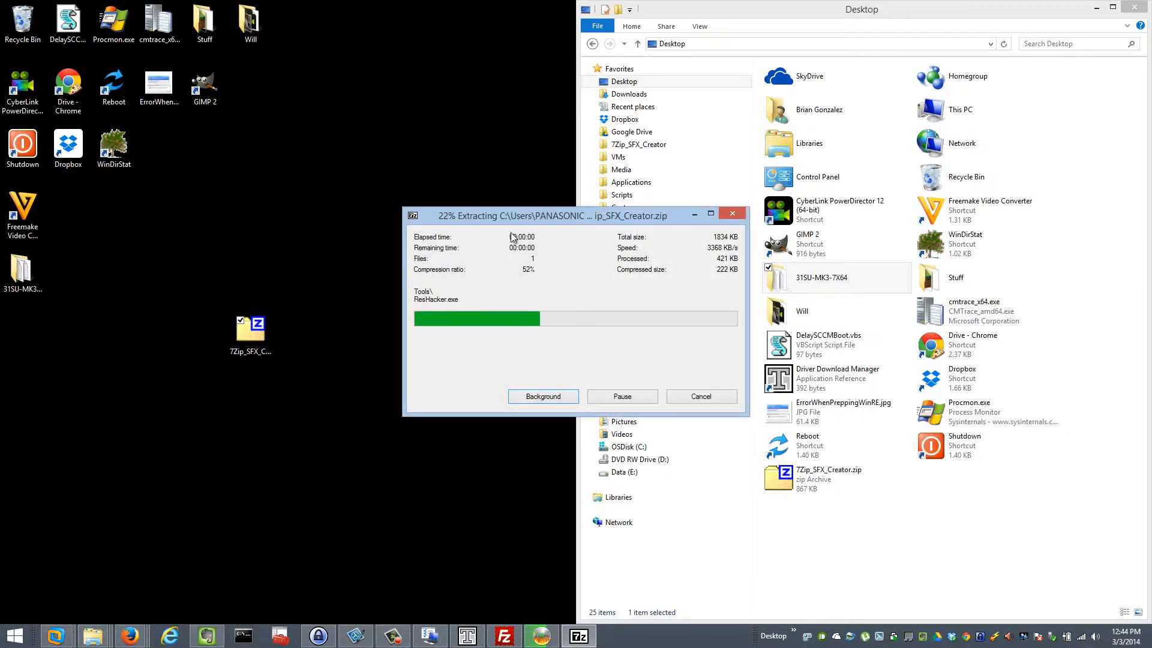
pyautogui.moveTo(22, 330); pyautogui.dragTo(205, 210)
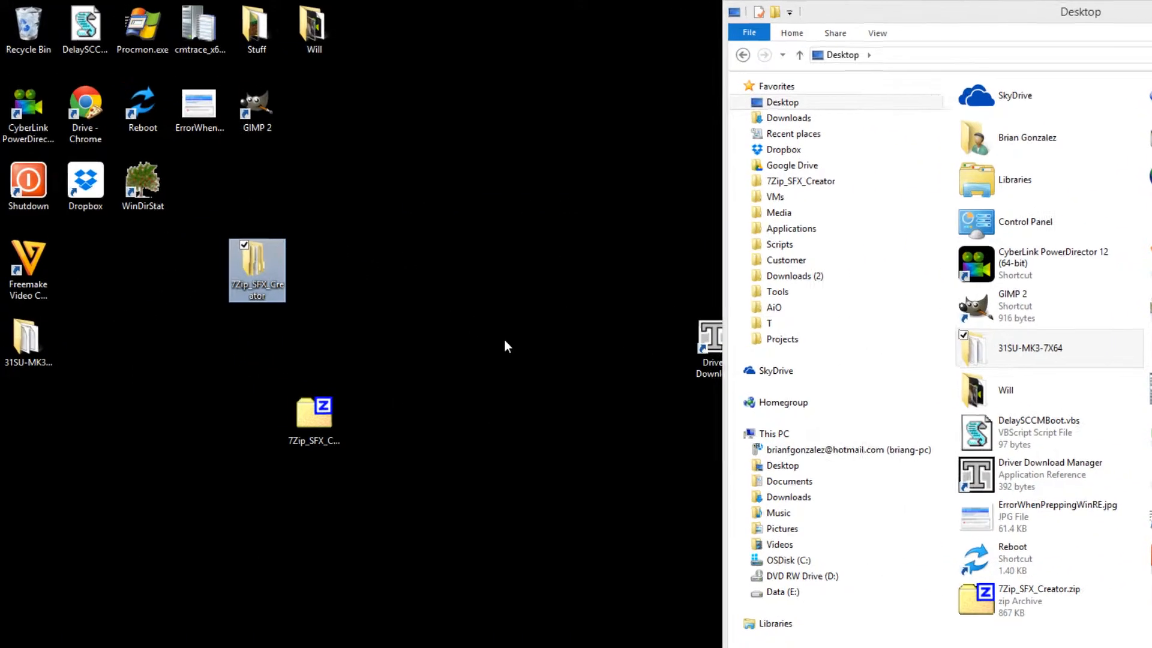
# Build a self-extracting executable by running BuildExe.bat from 7Zip_SFX_Creator\Tools on the desktop's 31SU-MK3-7X64 folder.
pyautogui.doubleClick(313, 336)
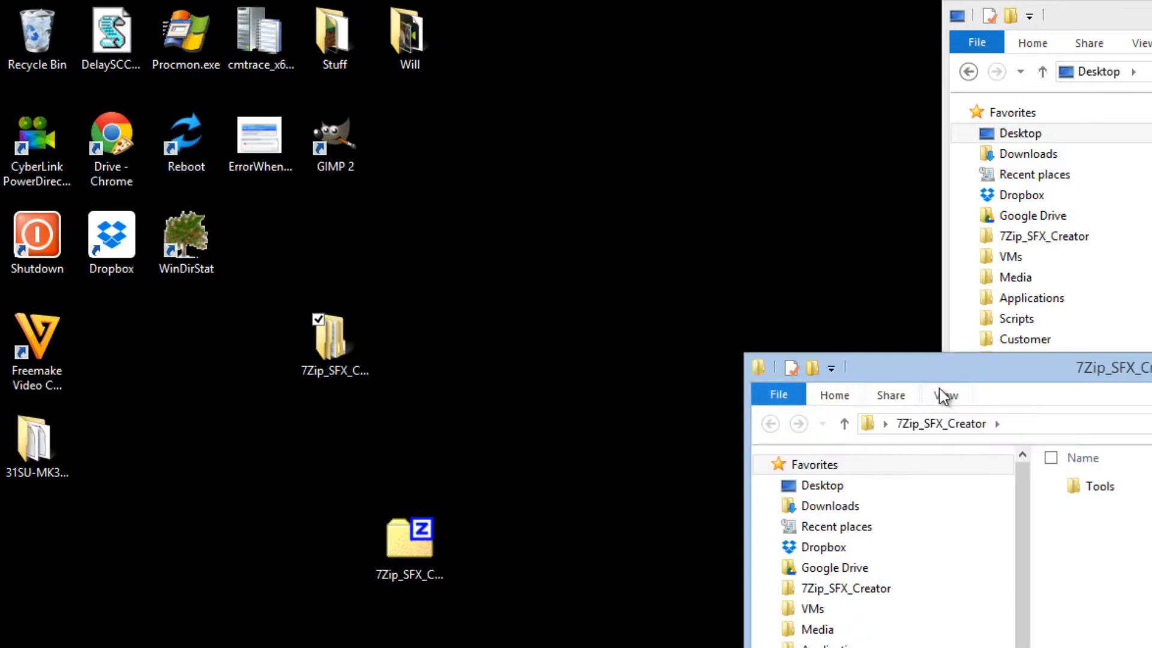
pyautogui.moveTo(637, 333); pyautogui.dragTo(383, 306)
pyautogui.doubleClick(660, 437)
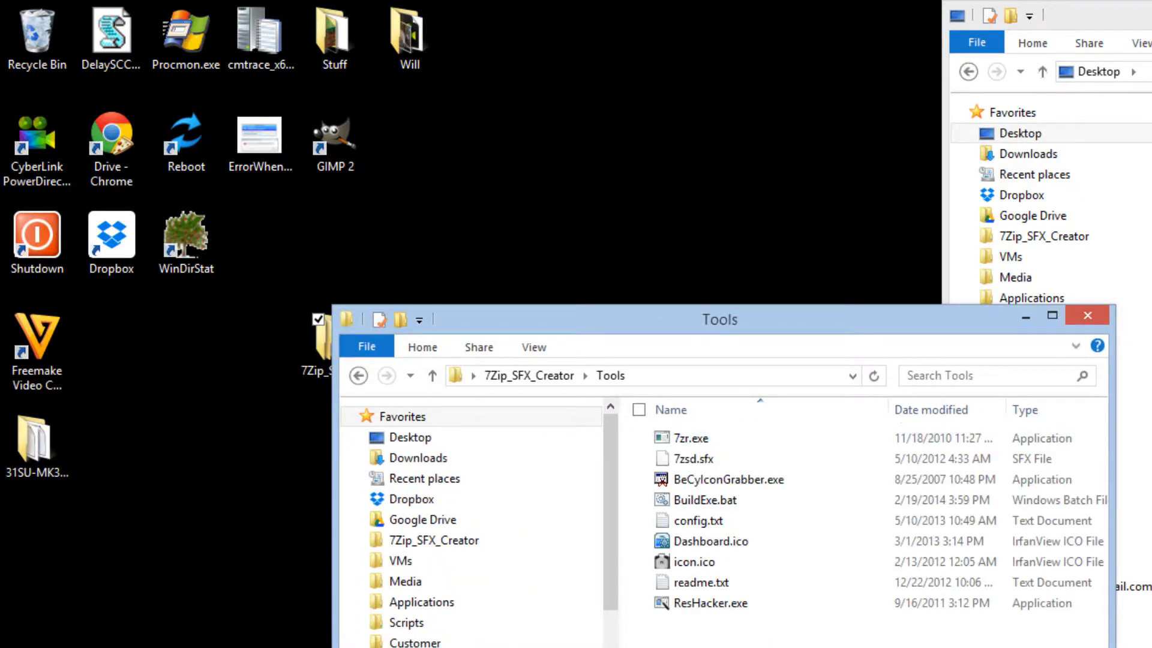
pyautogui.click(67, 465)
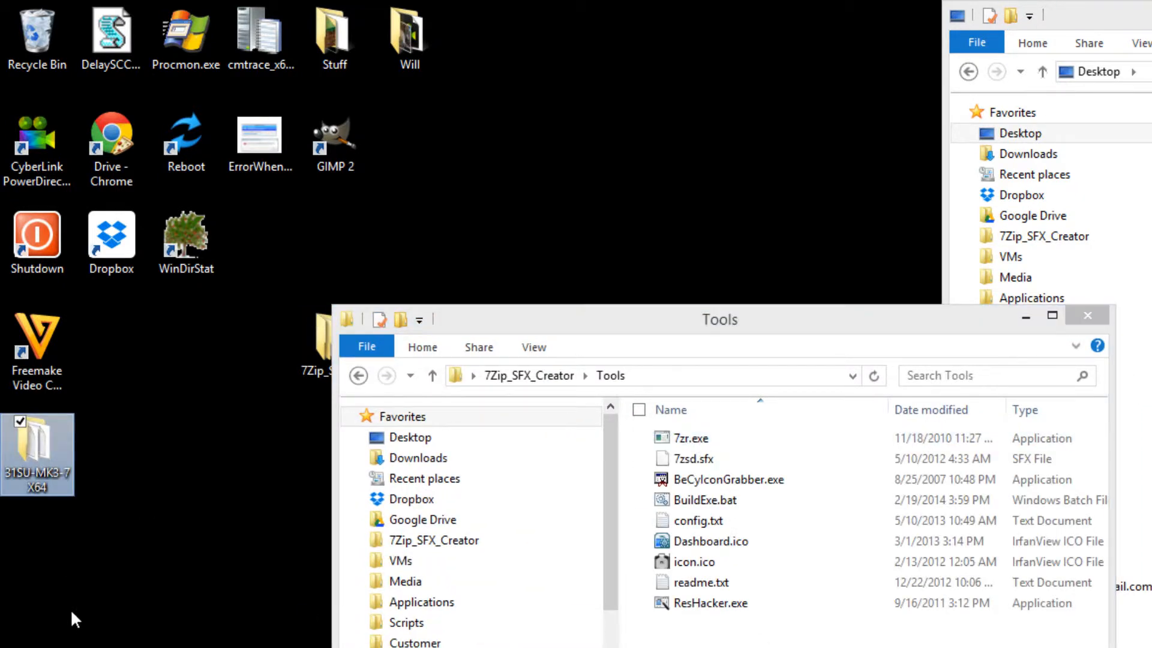
pyautogui.moveTo(67, 461); pyautogui.dragTo(704, 494)
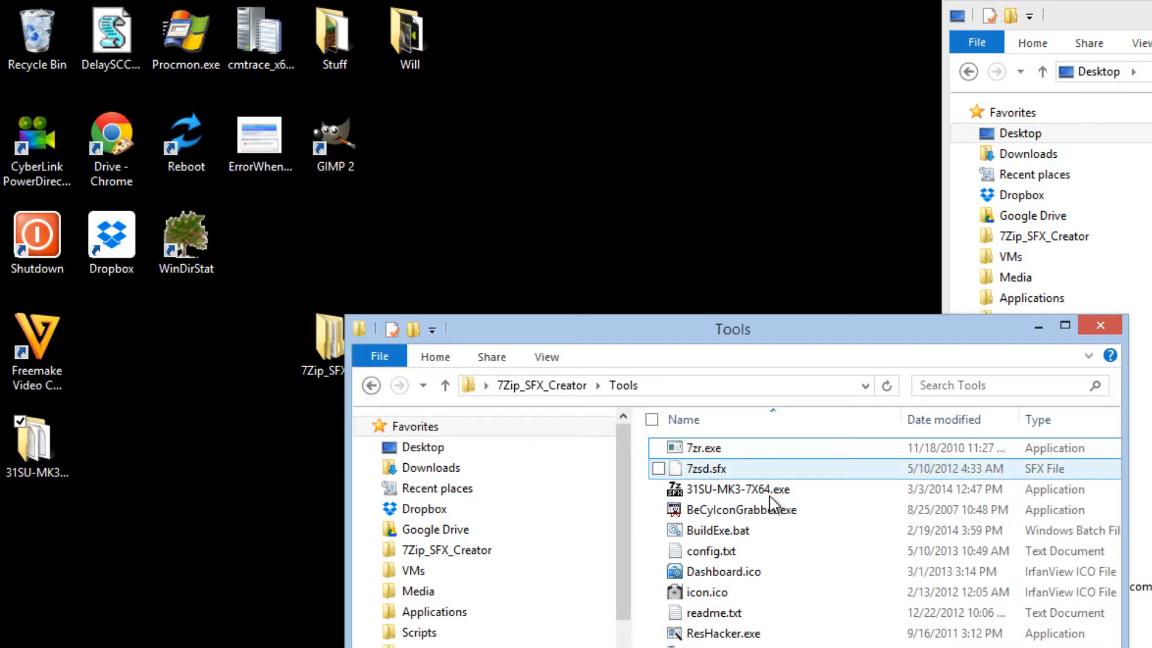
# Move 31SU-MK3-7X64.exe from the Tools folder to the desktop.
pyautogui.click(769, 492)
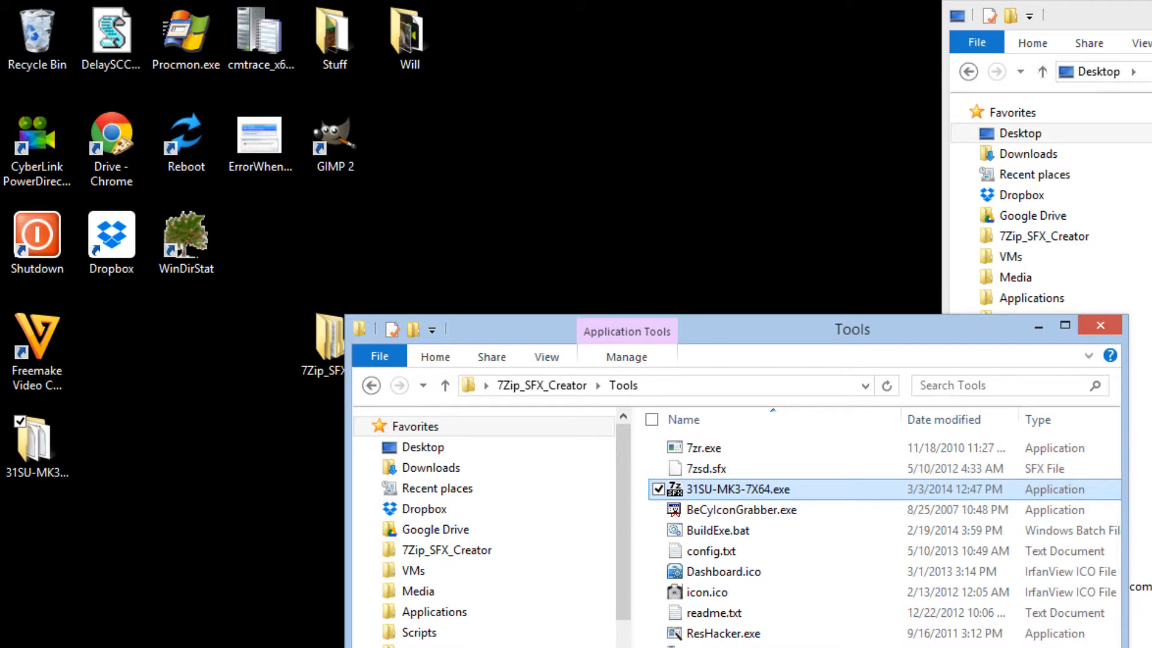
pyautogui.moveTo(713, 496); pyautogui.dragTo(150, 591)
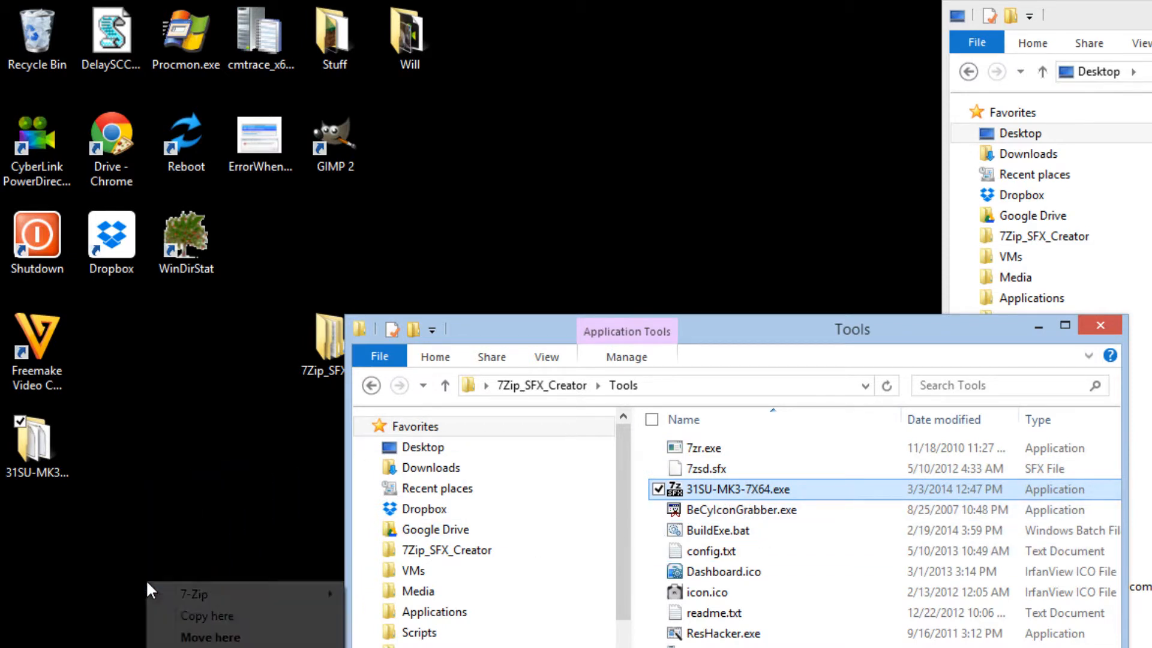
pyautogui.click(210, 637)
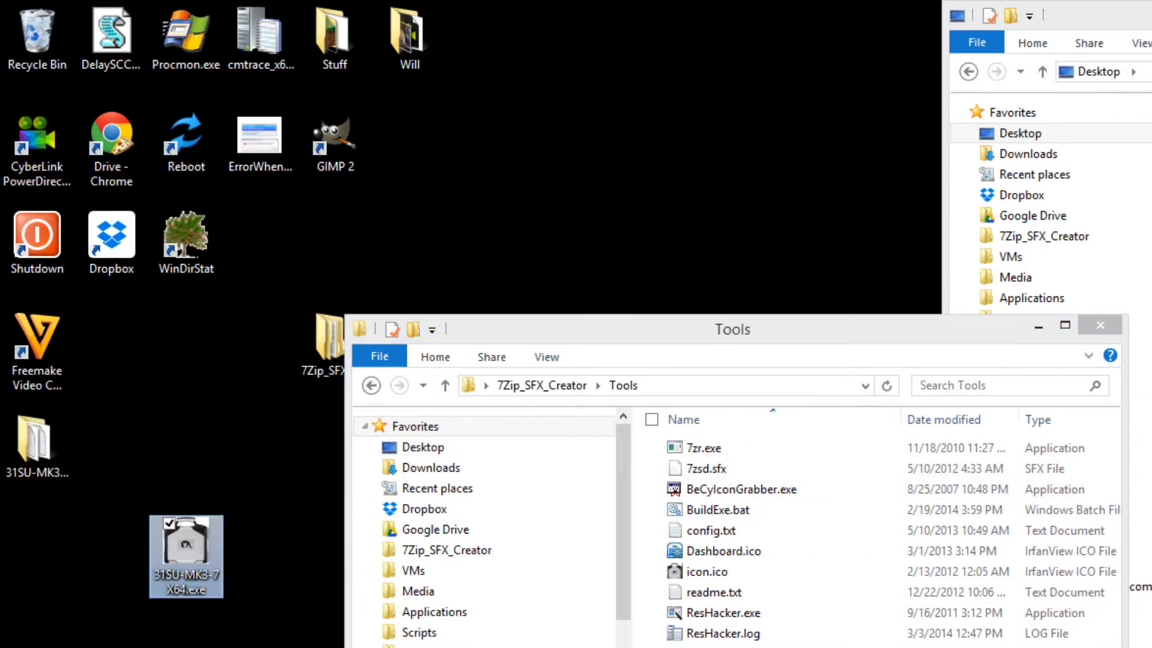